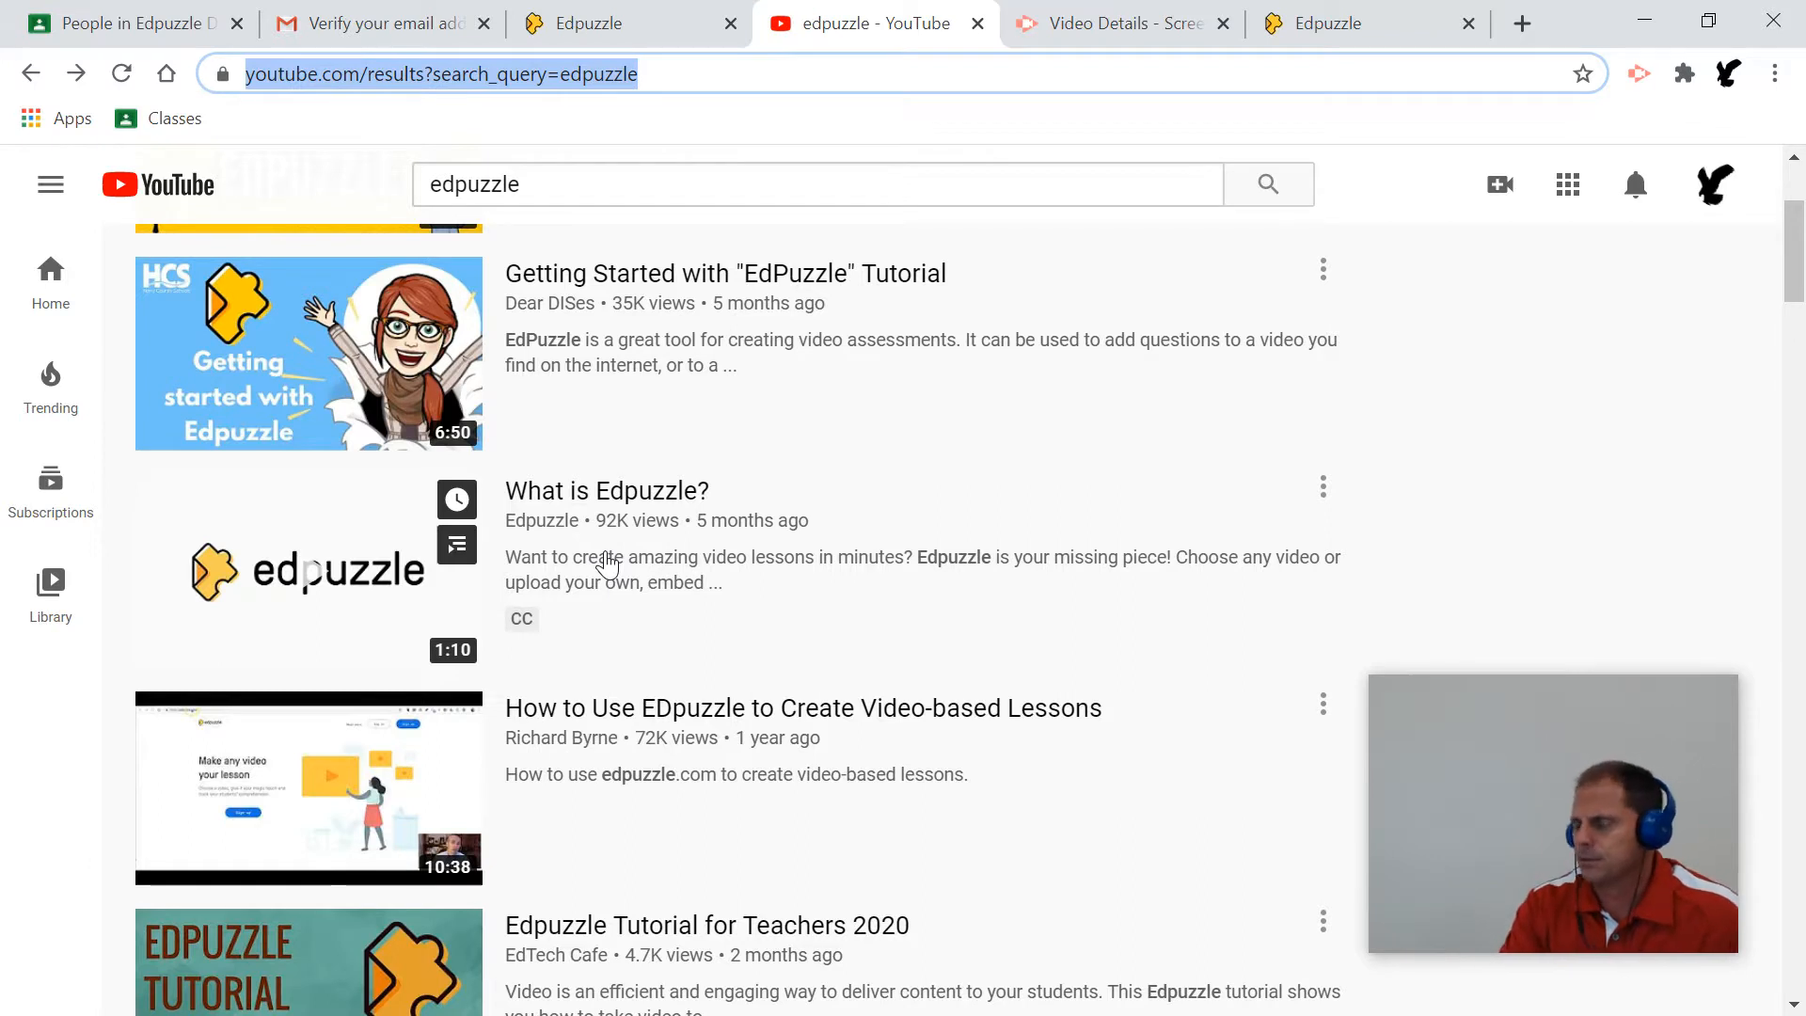
Open YouTube's 'What is Edpuzzle?' video, copy its URL, and close the Edpuzzle upload tab.
click(608, 493)
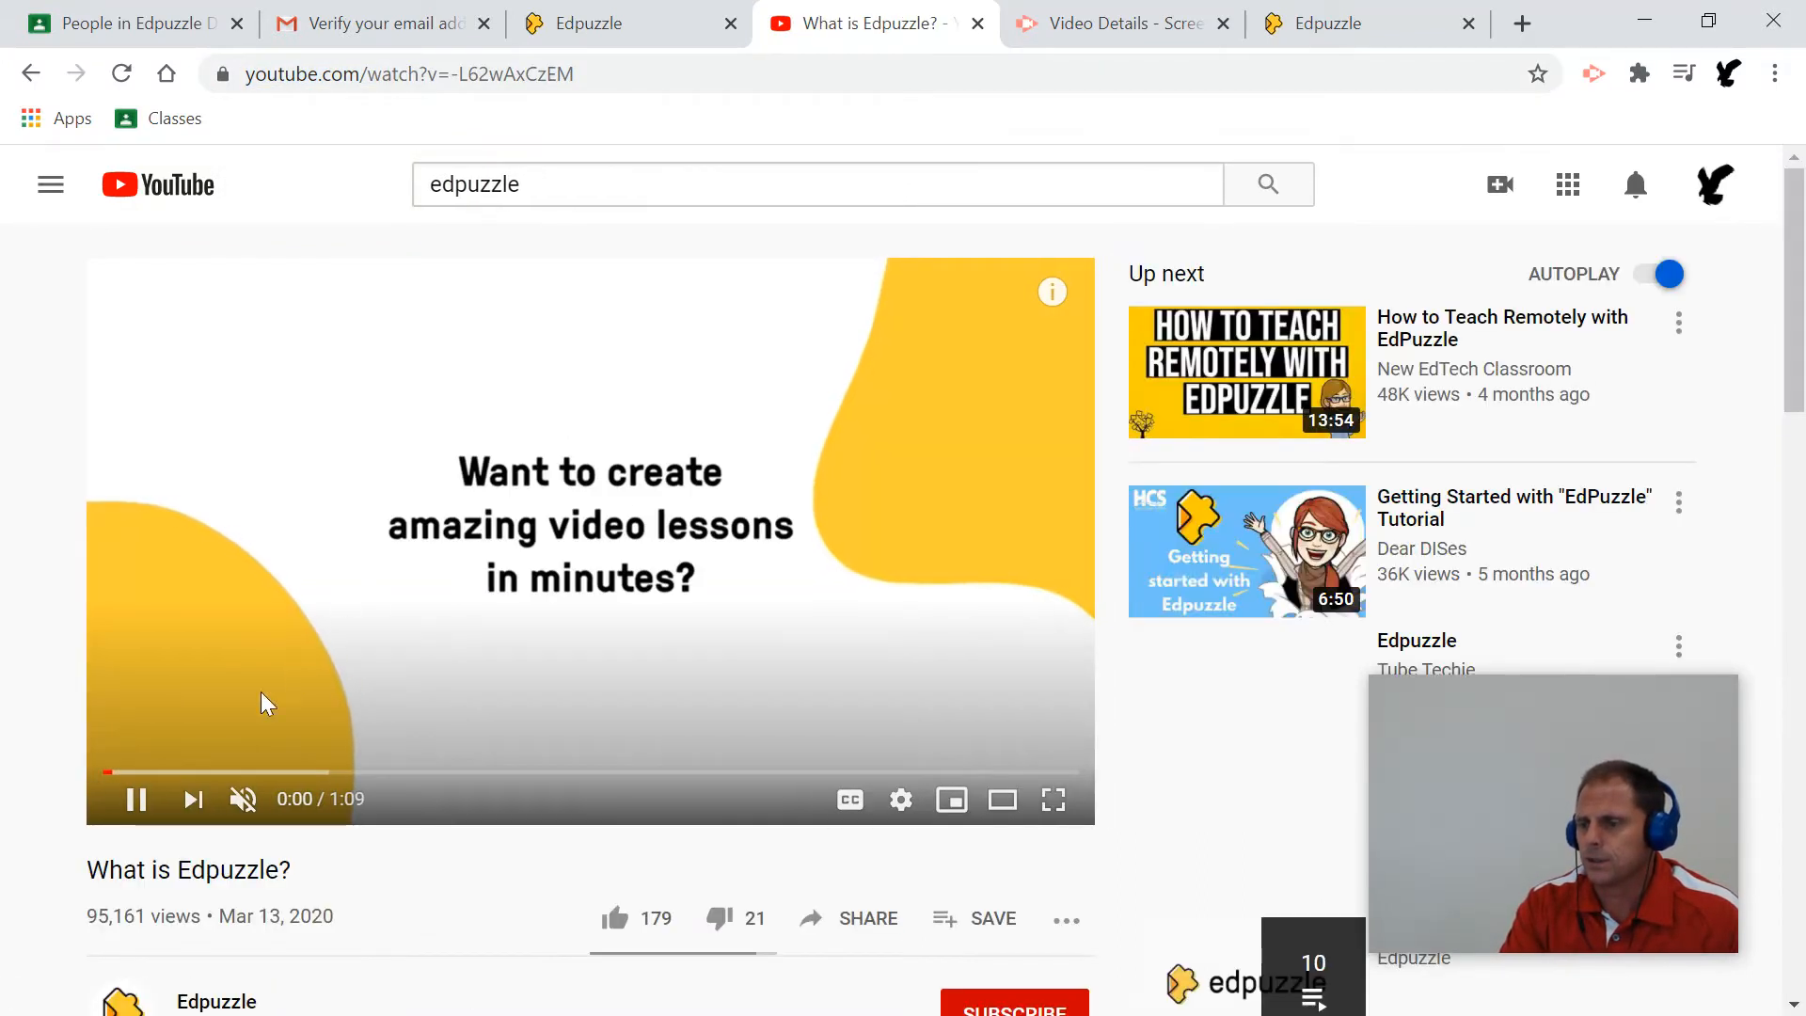
click(134, 798)
click(586, 76)
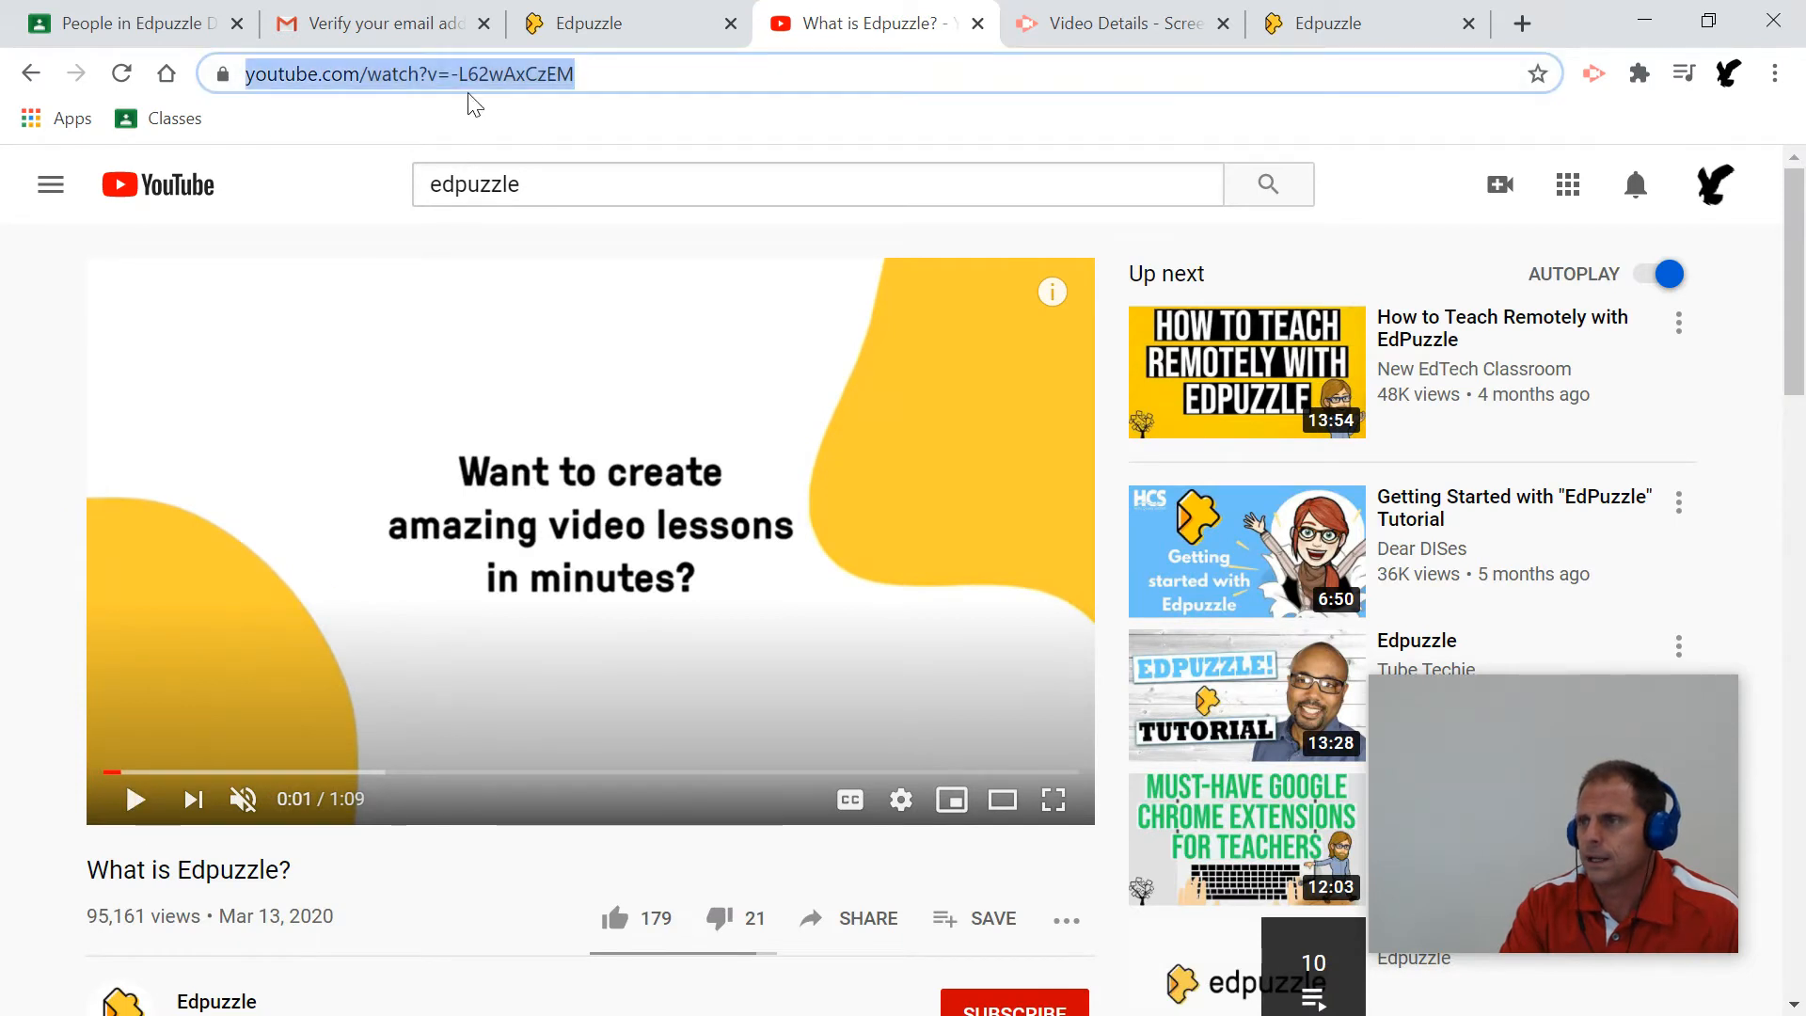
right_click(519, 83)
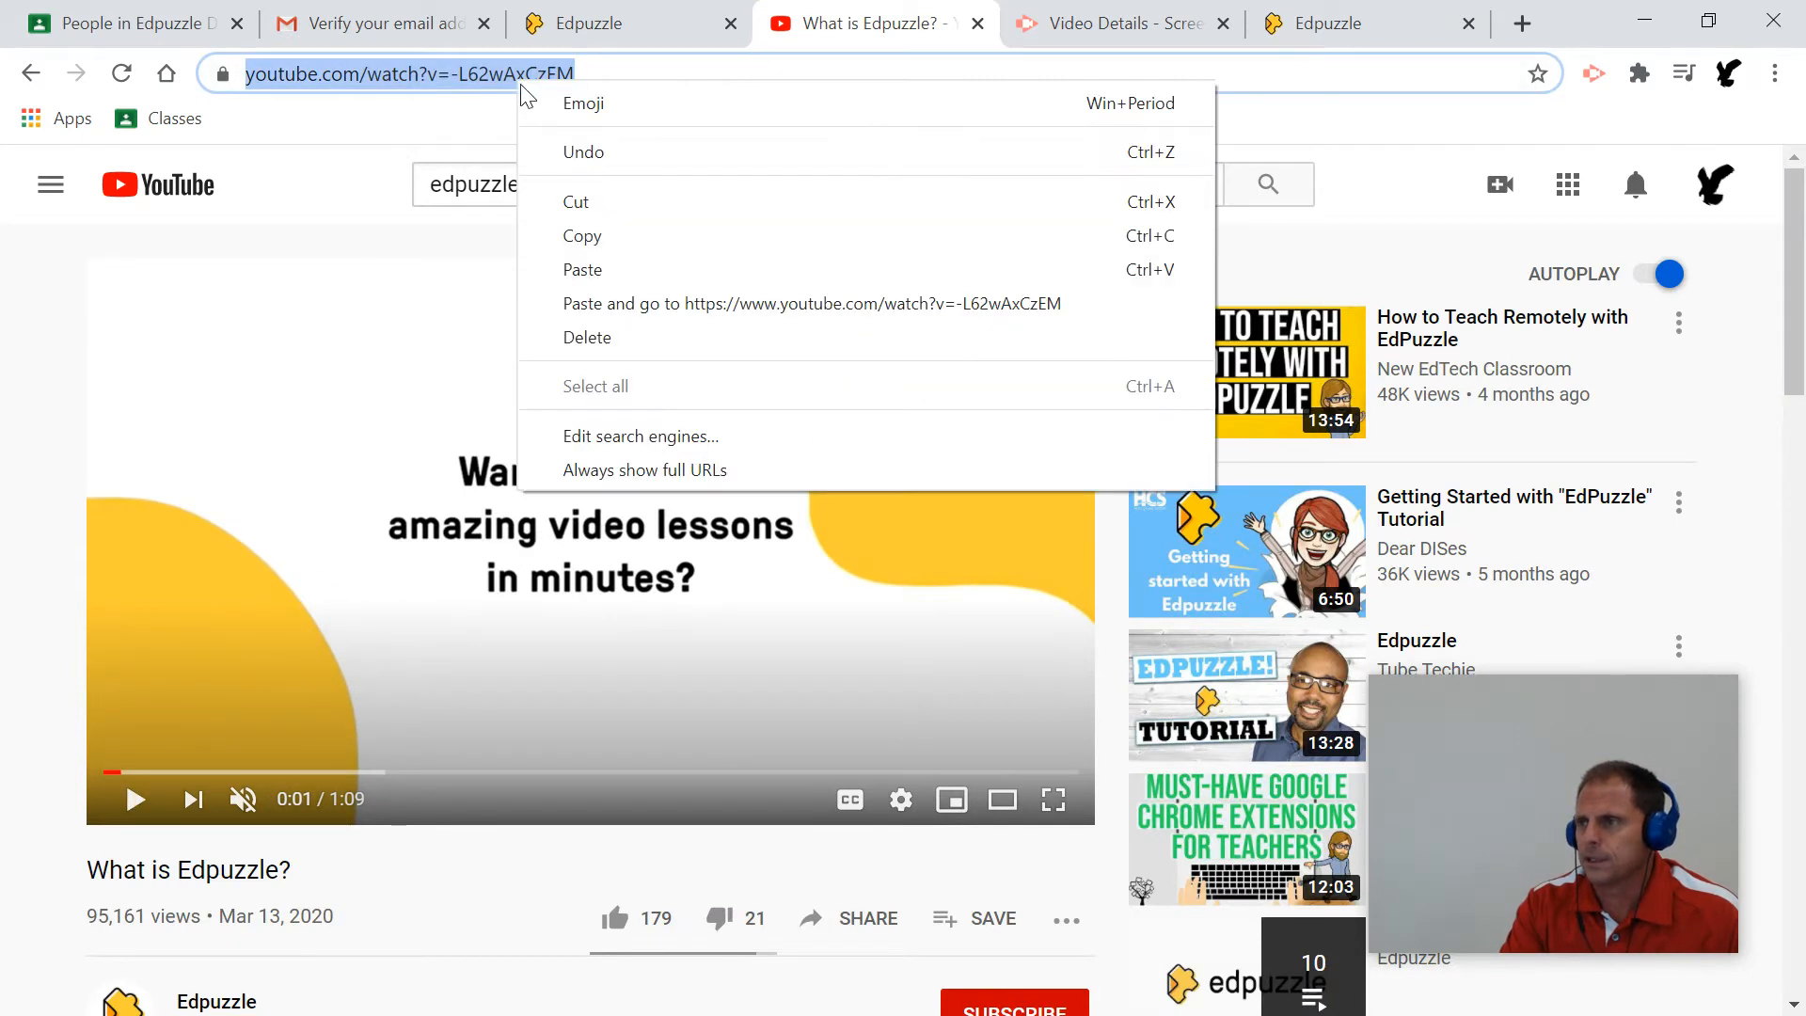
click(576, 239)
click(625, 38)
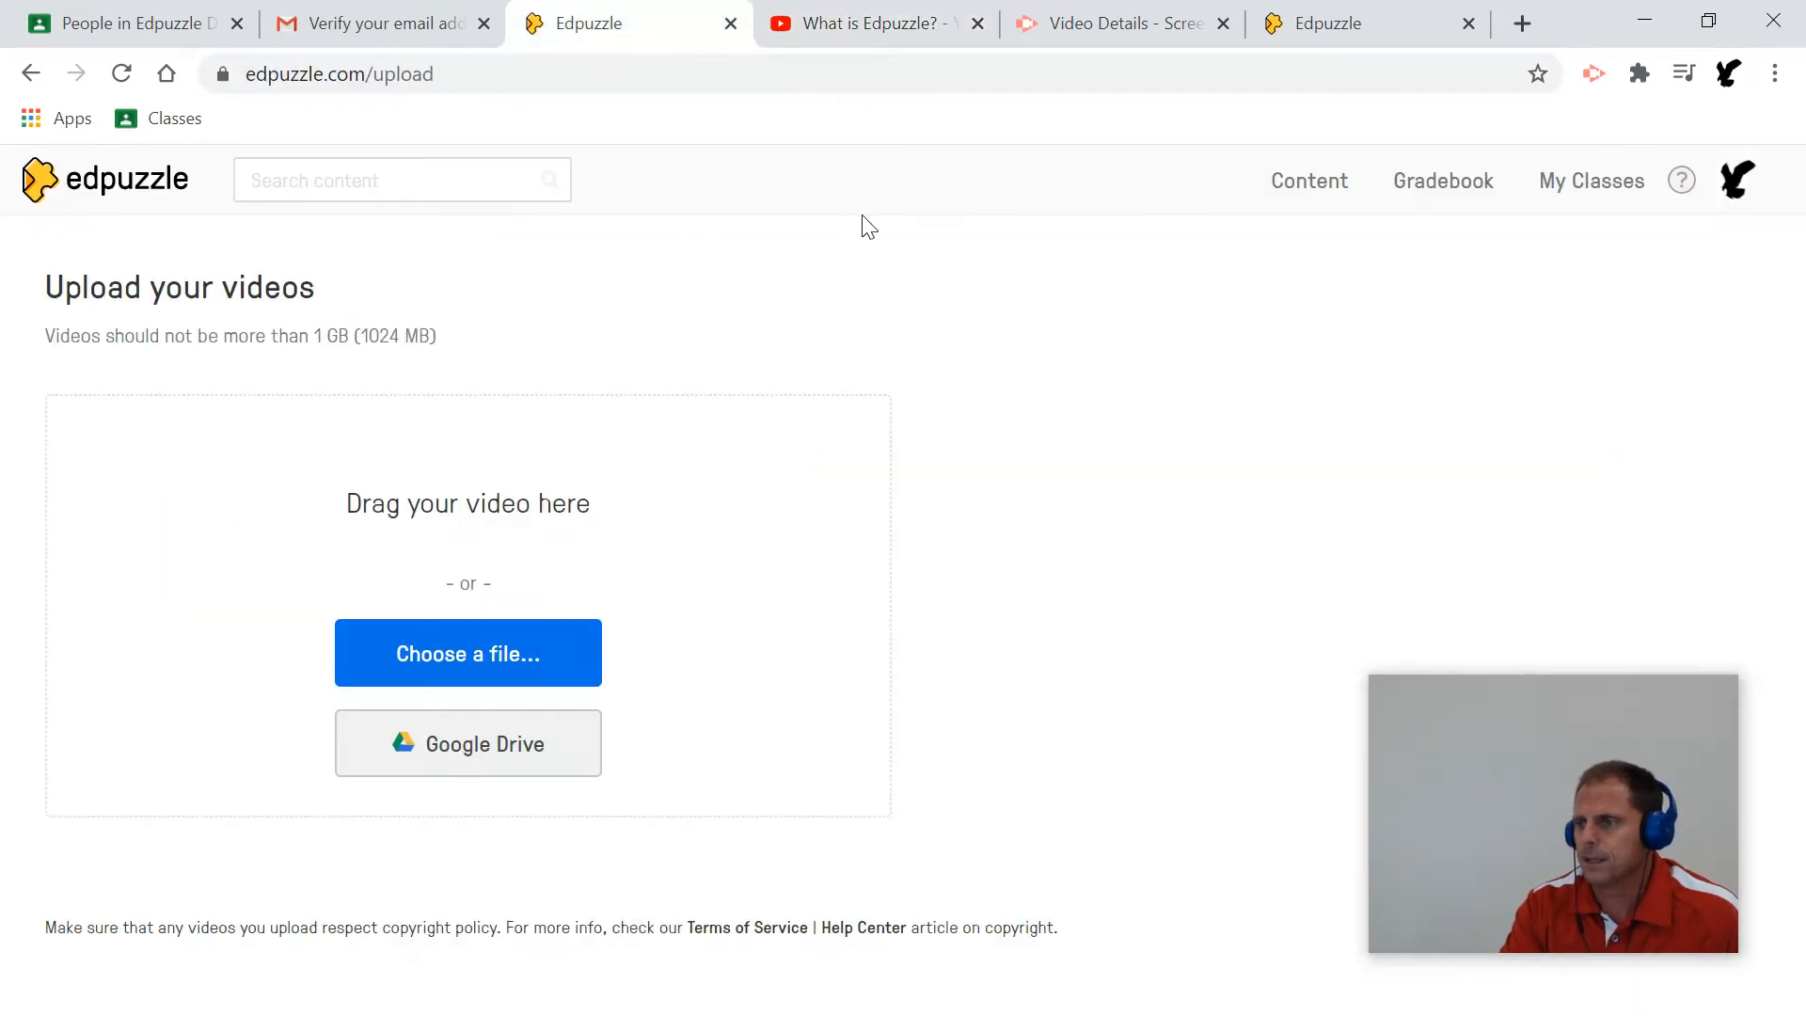
click(731, 22)
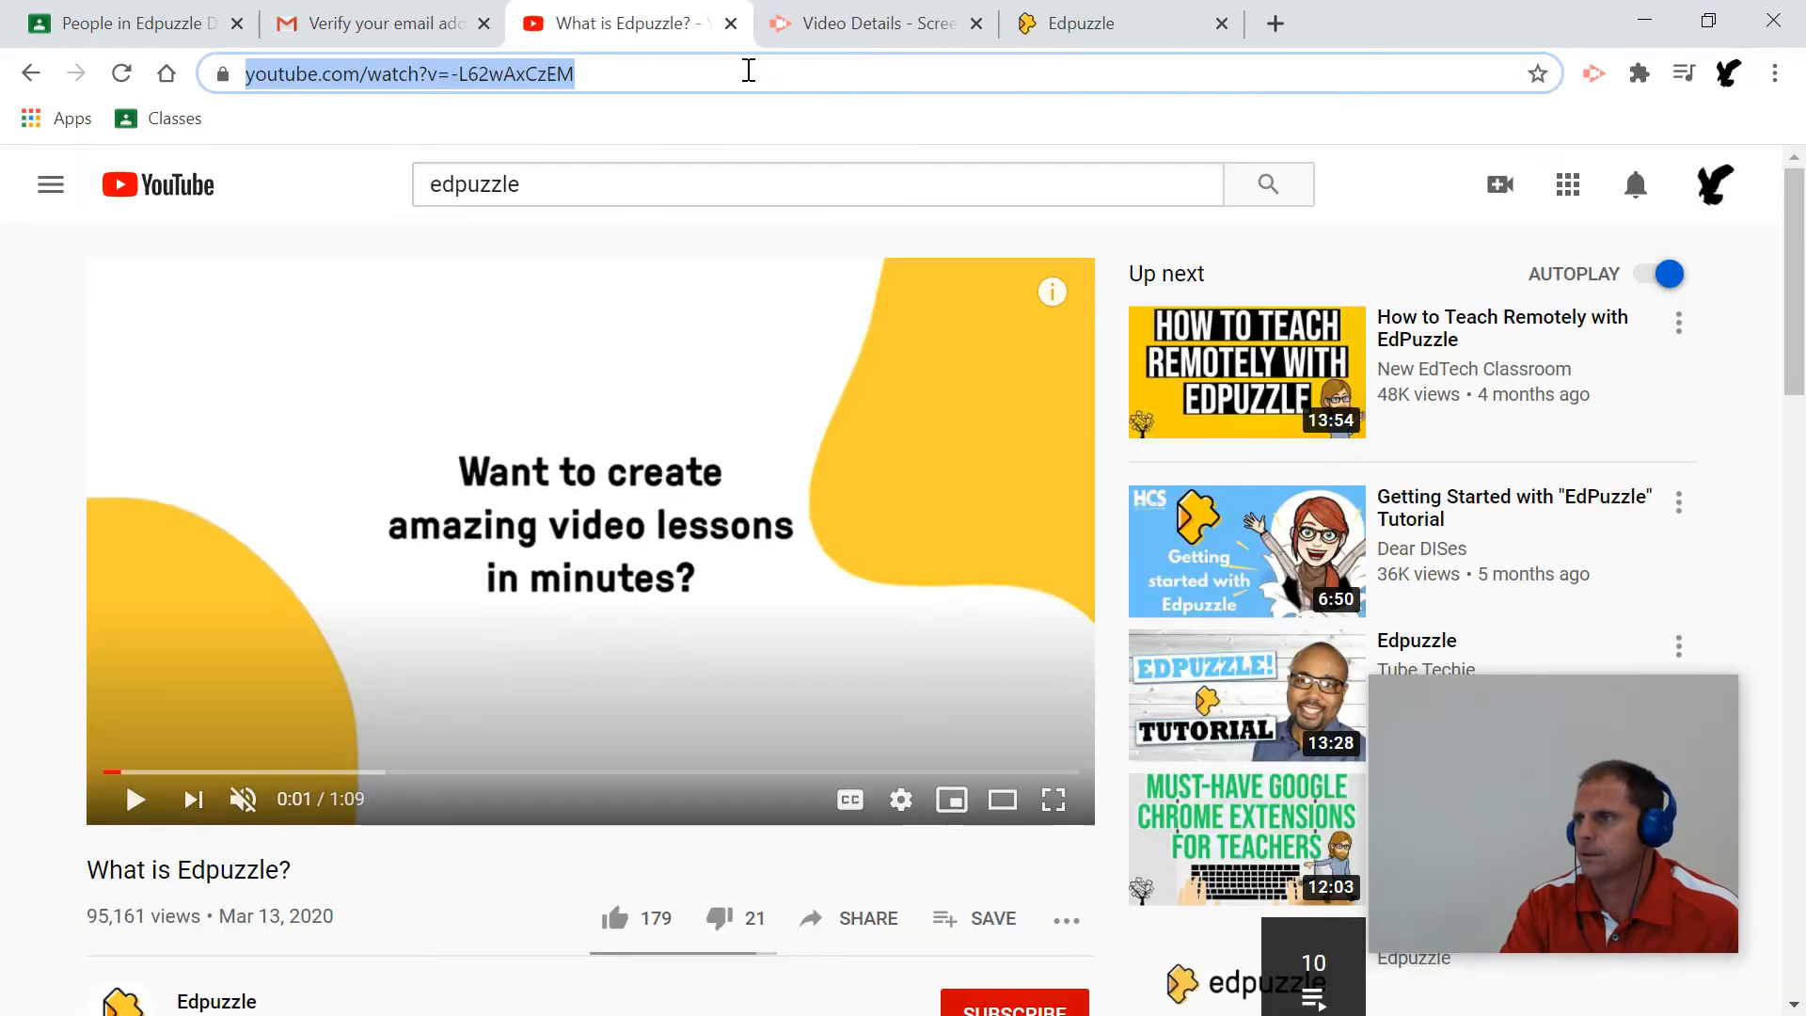
Paste the copied link into Edpuzzle's YouTube search to load 'What is Edpuzzle?' for editing.
click(1096, 38)
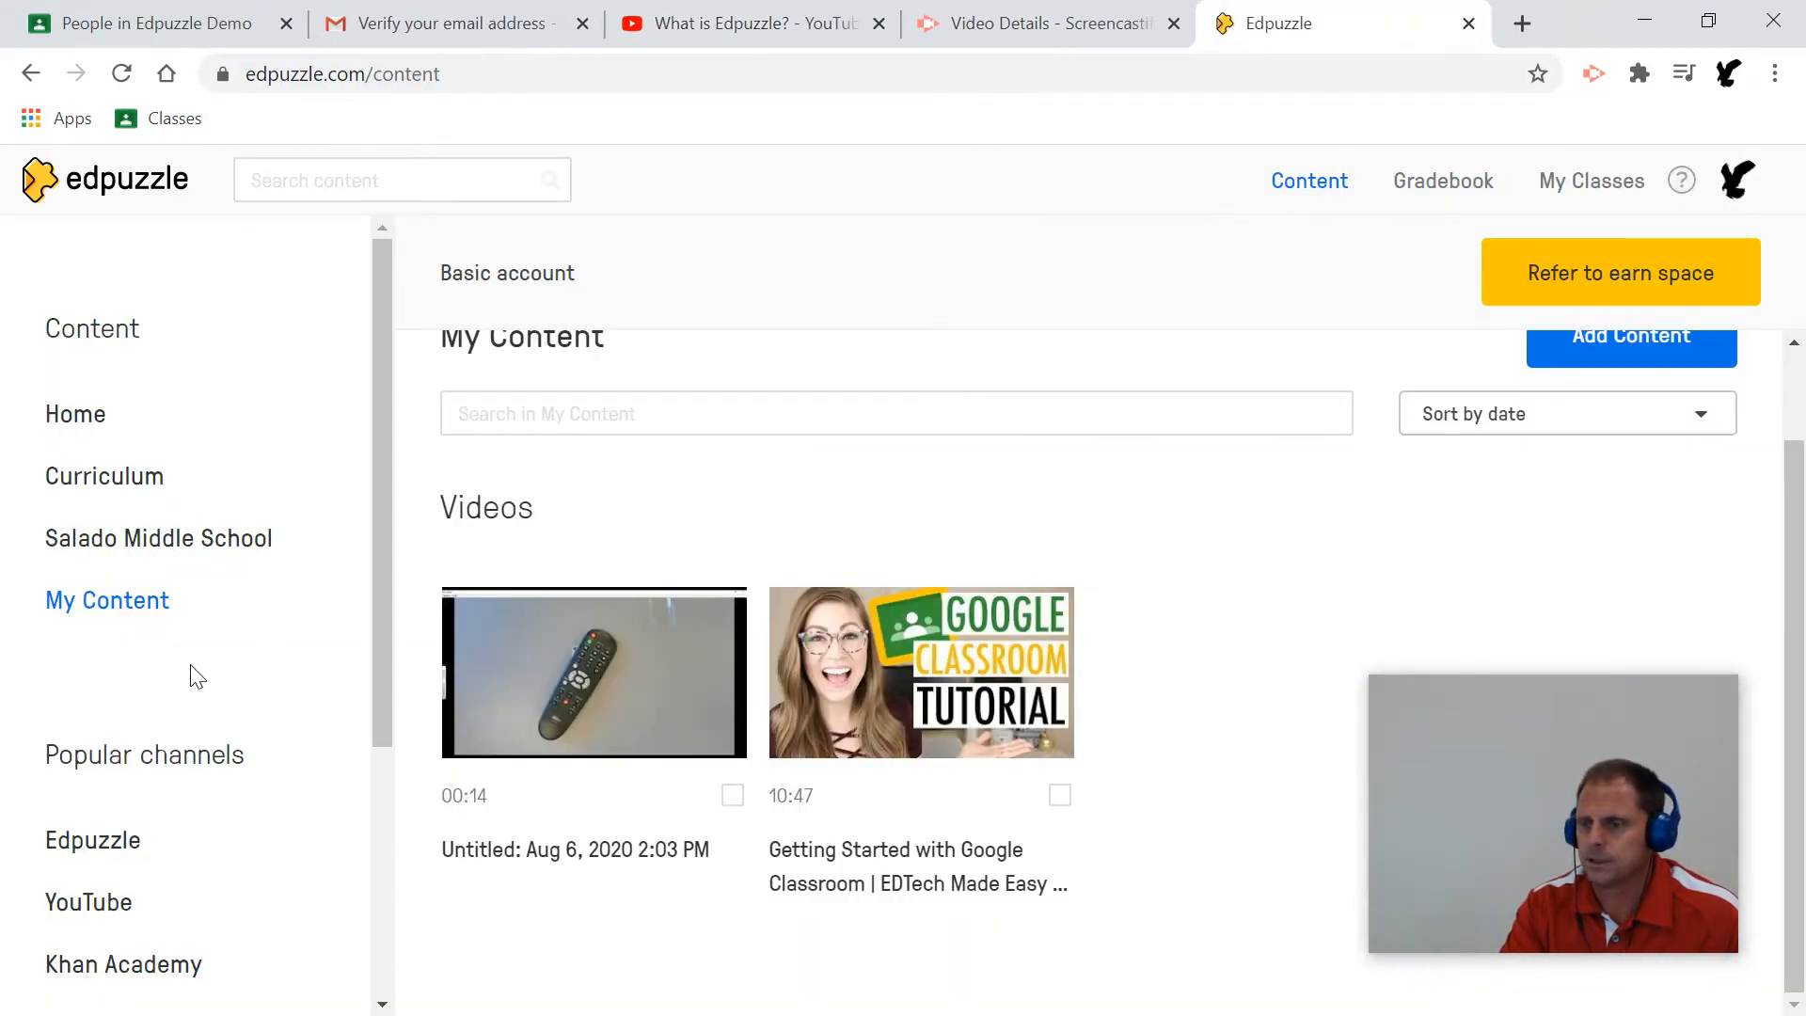
scroll(179, 658, down, 3)
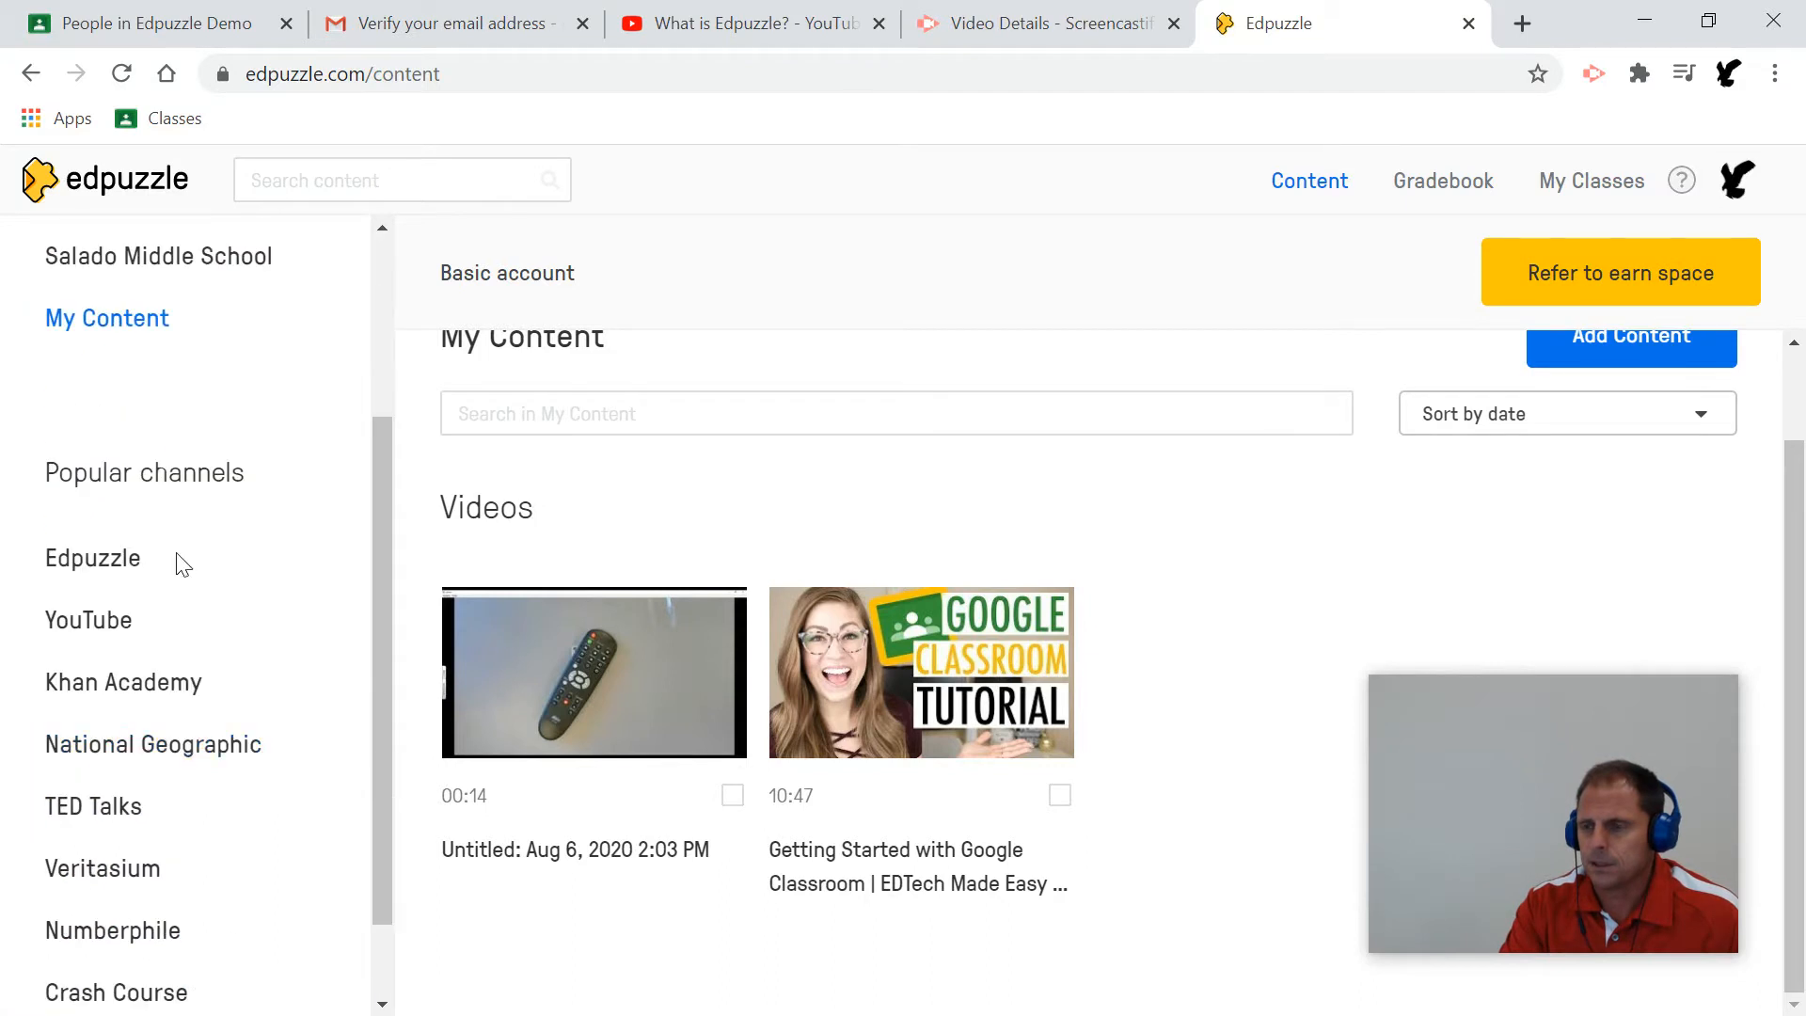
click(129, 621)
scroll(189, 612, down, 1)
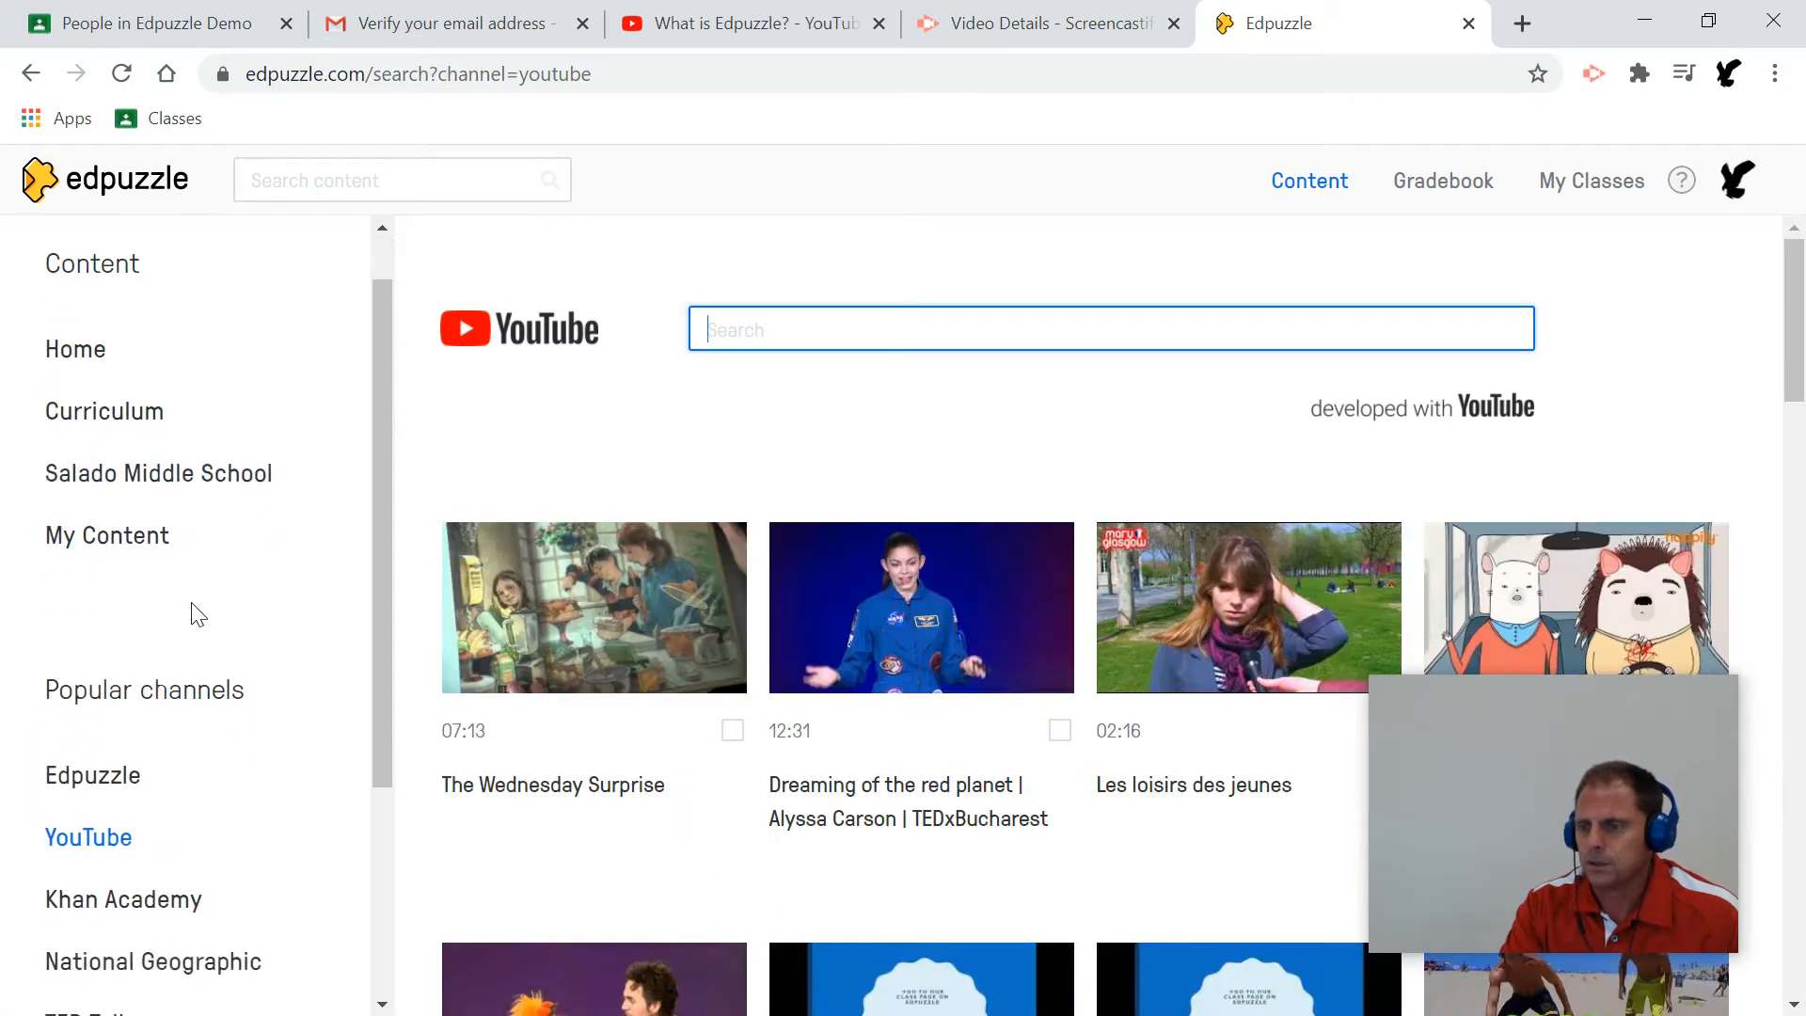
right_click(733, 325)
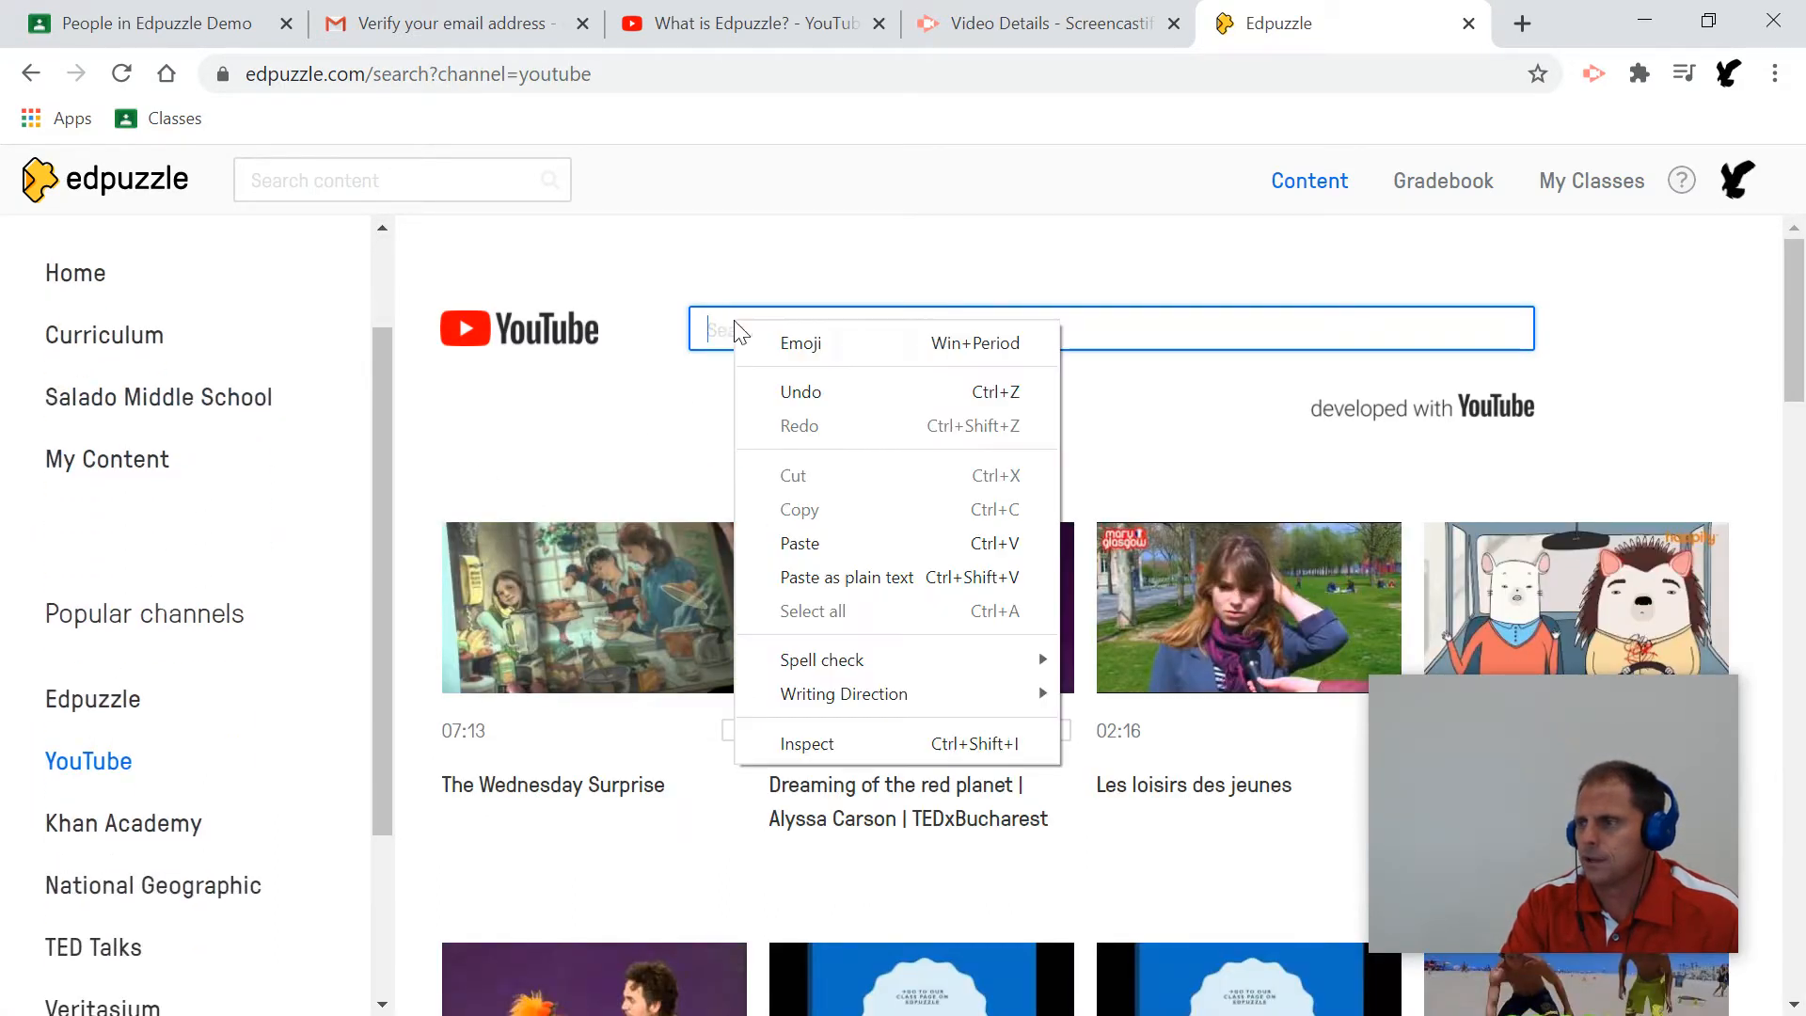
click(795, 543)
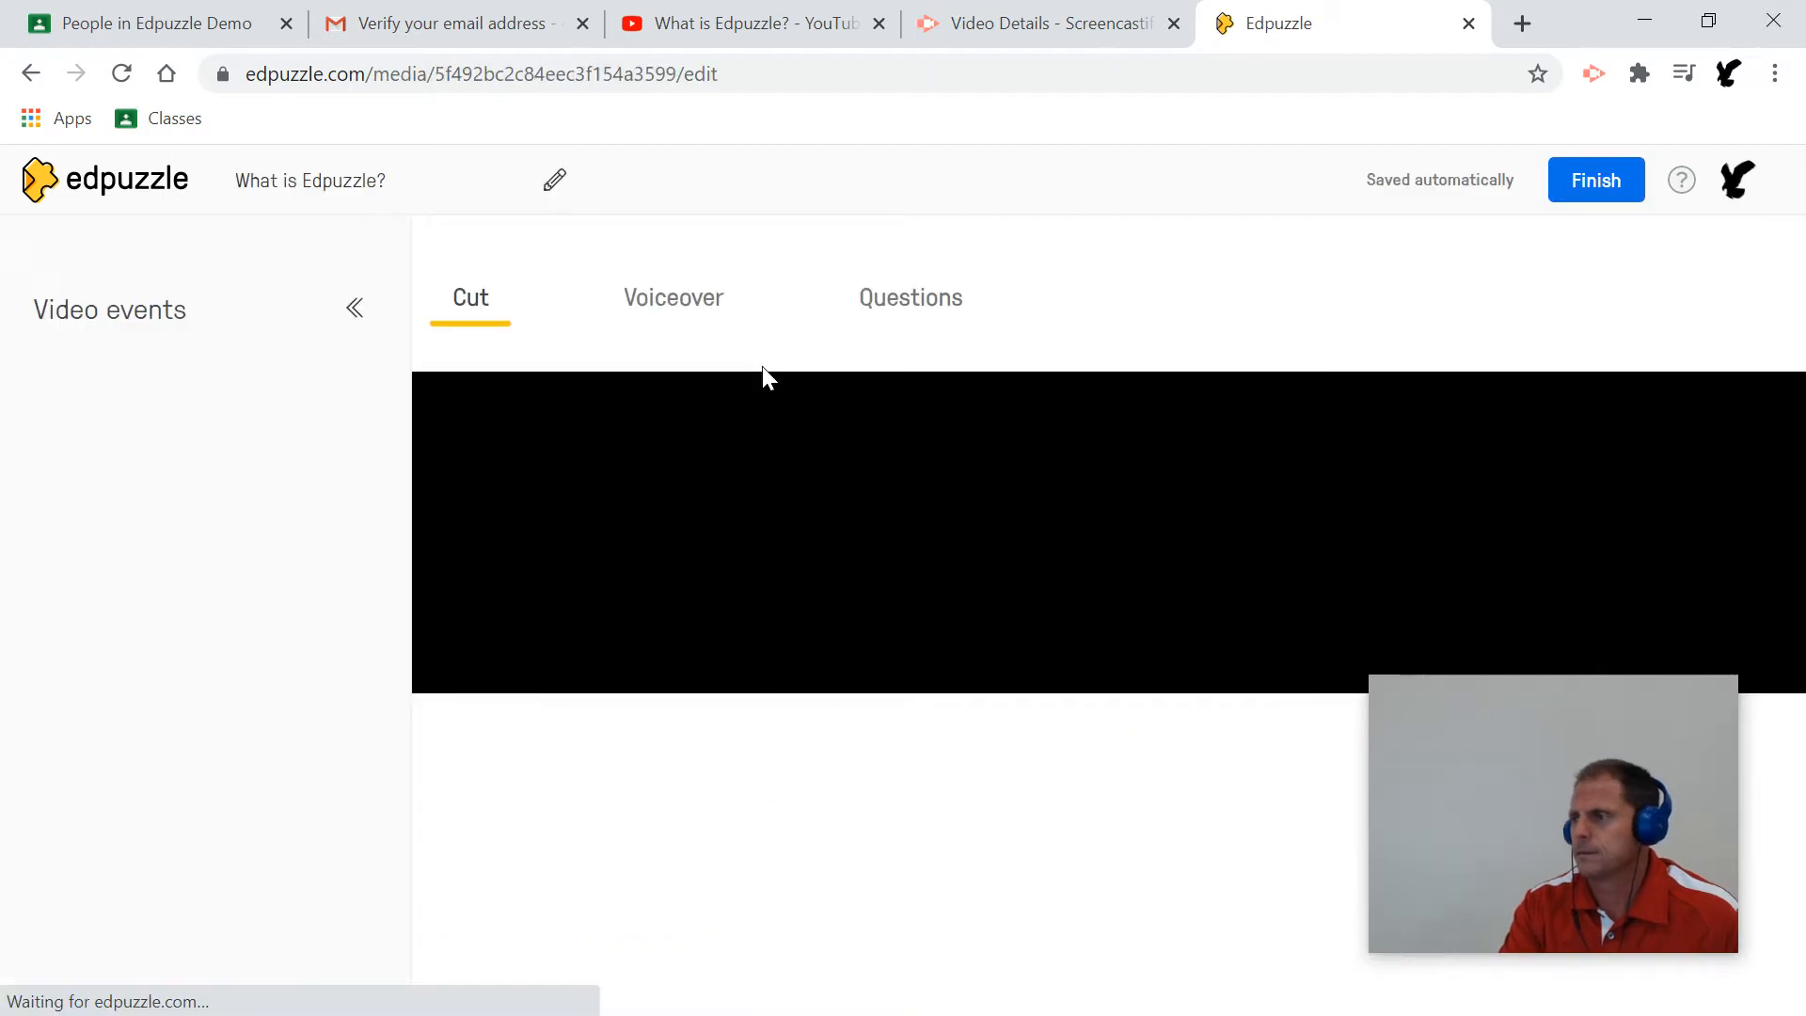
Start the video preview and mute the Edpuzzle site's sound.
drag(1487, 777, 150, 766)
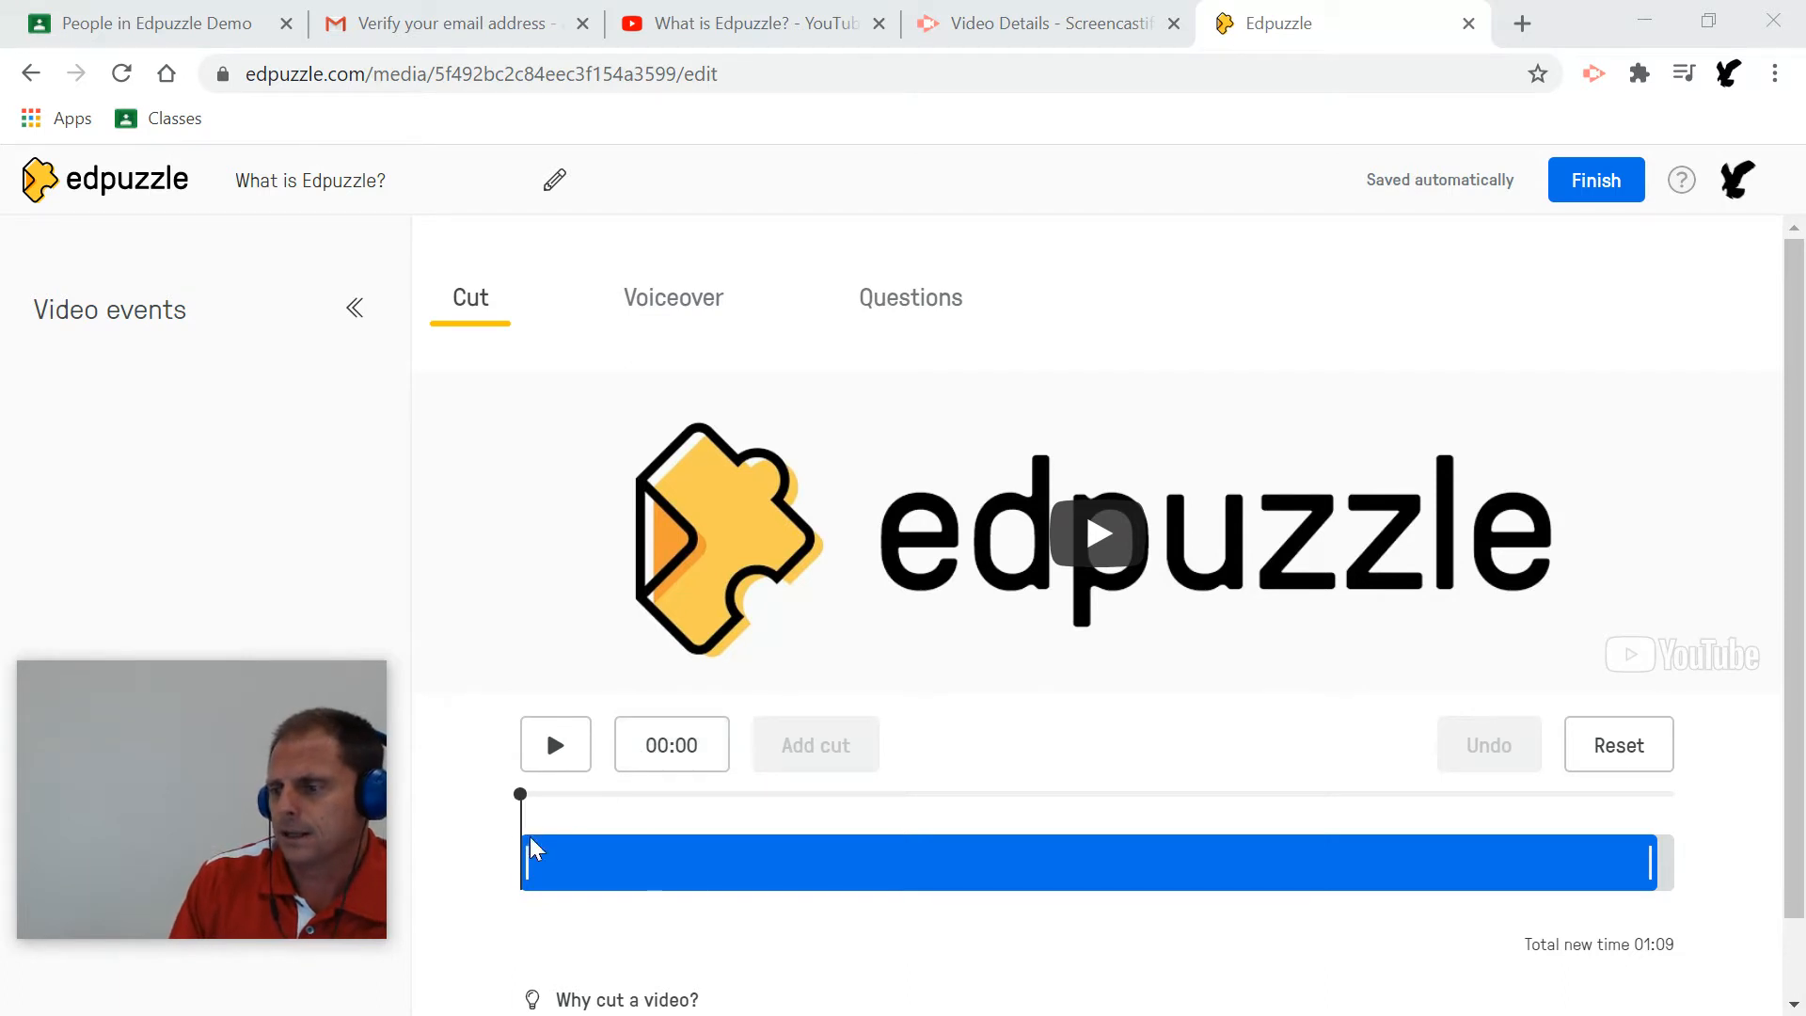
click(523, 801)
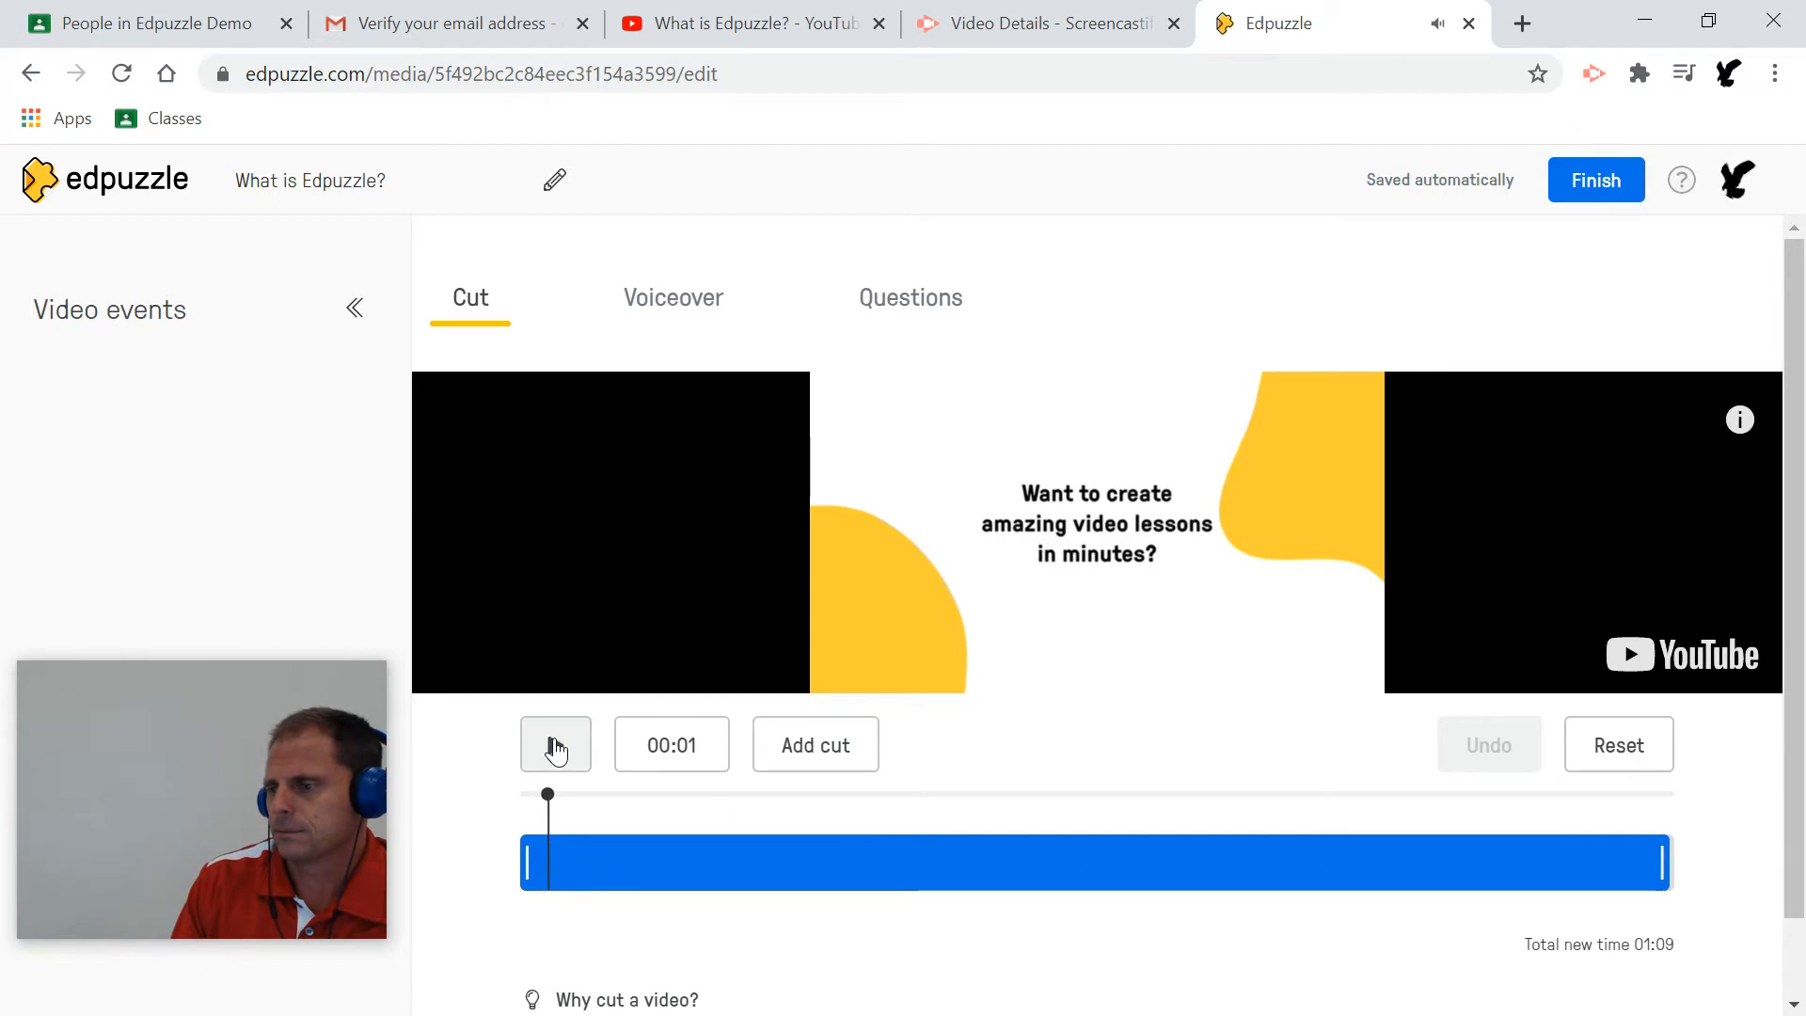
right_click(1345, 32)
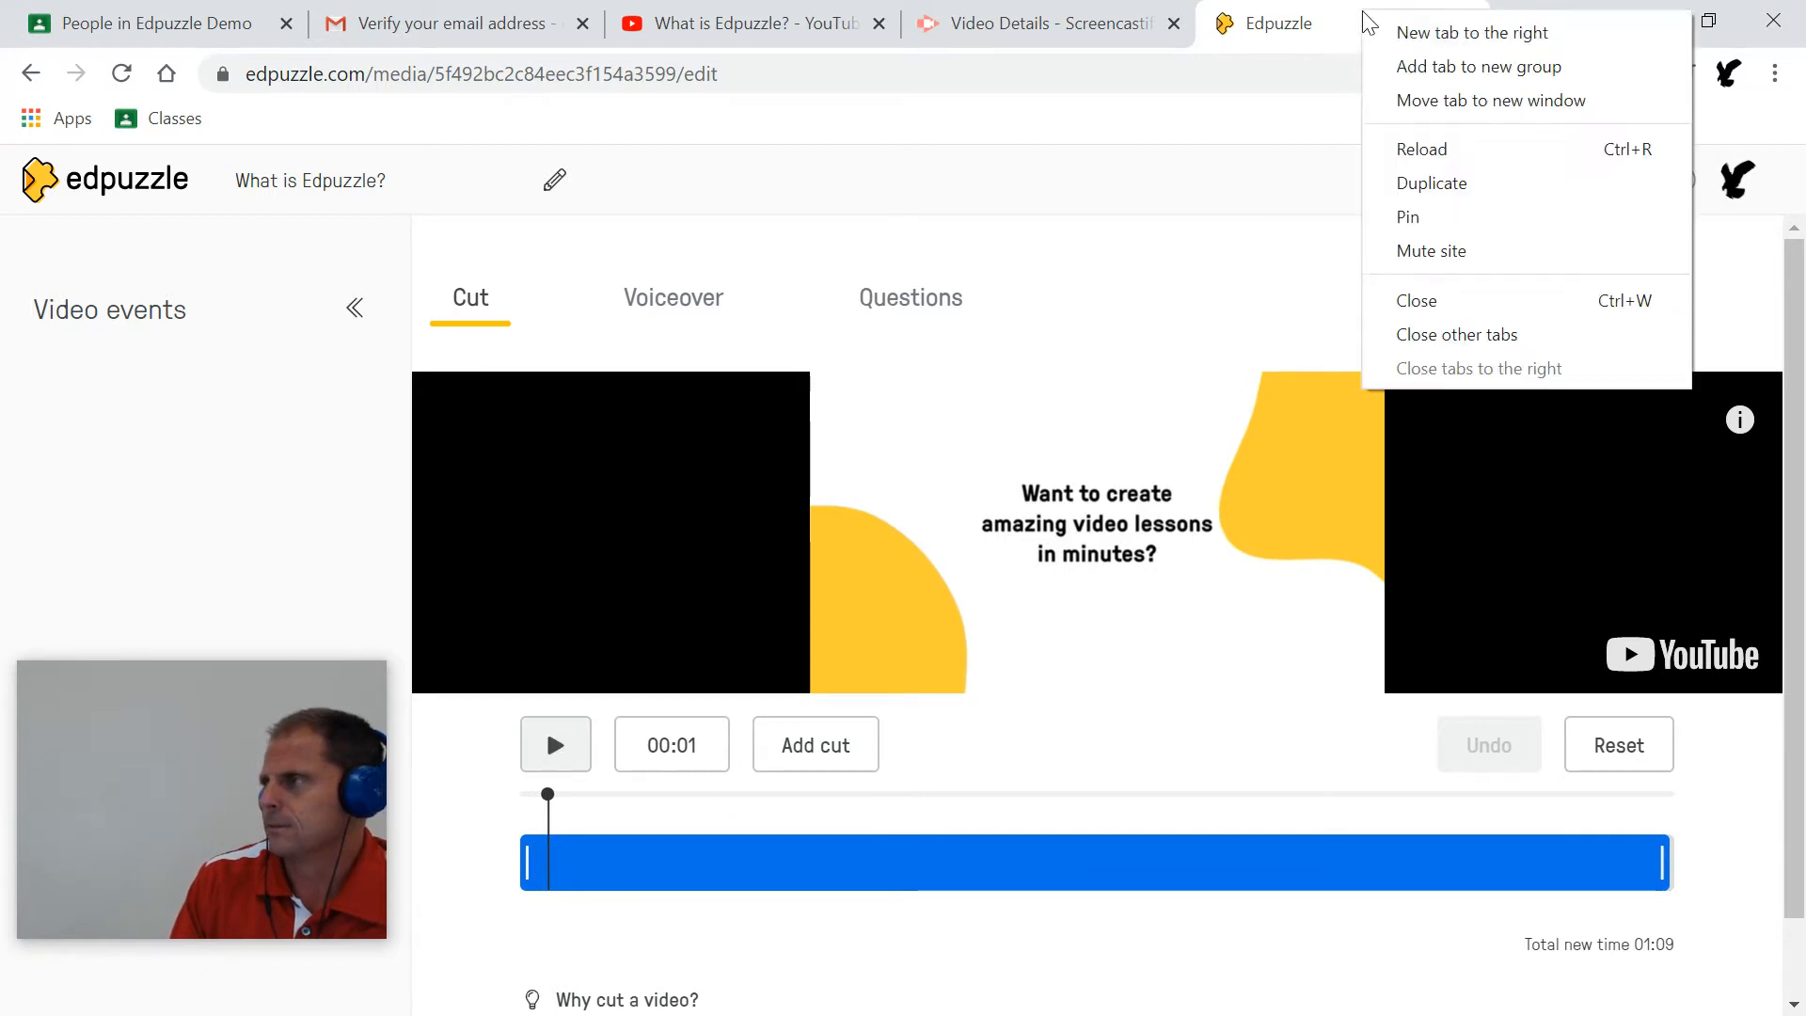
click(1415, 248)
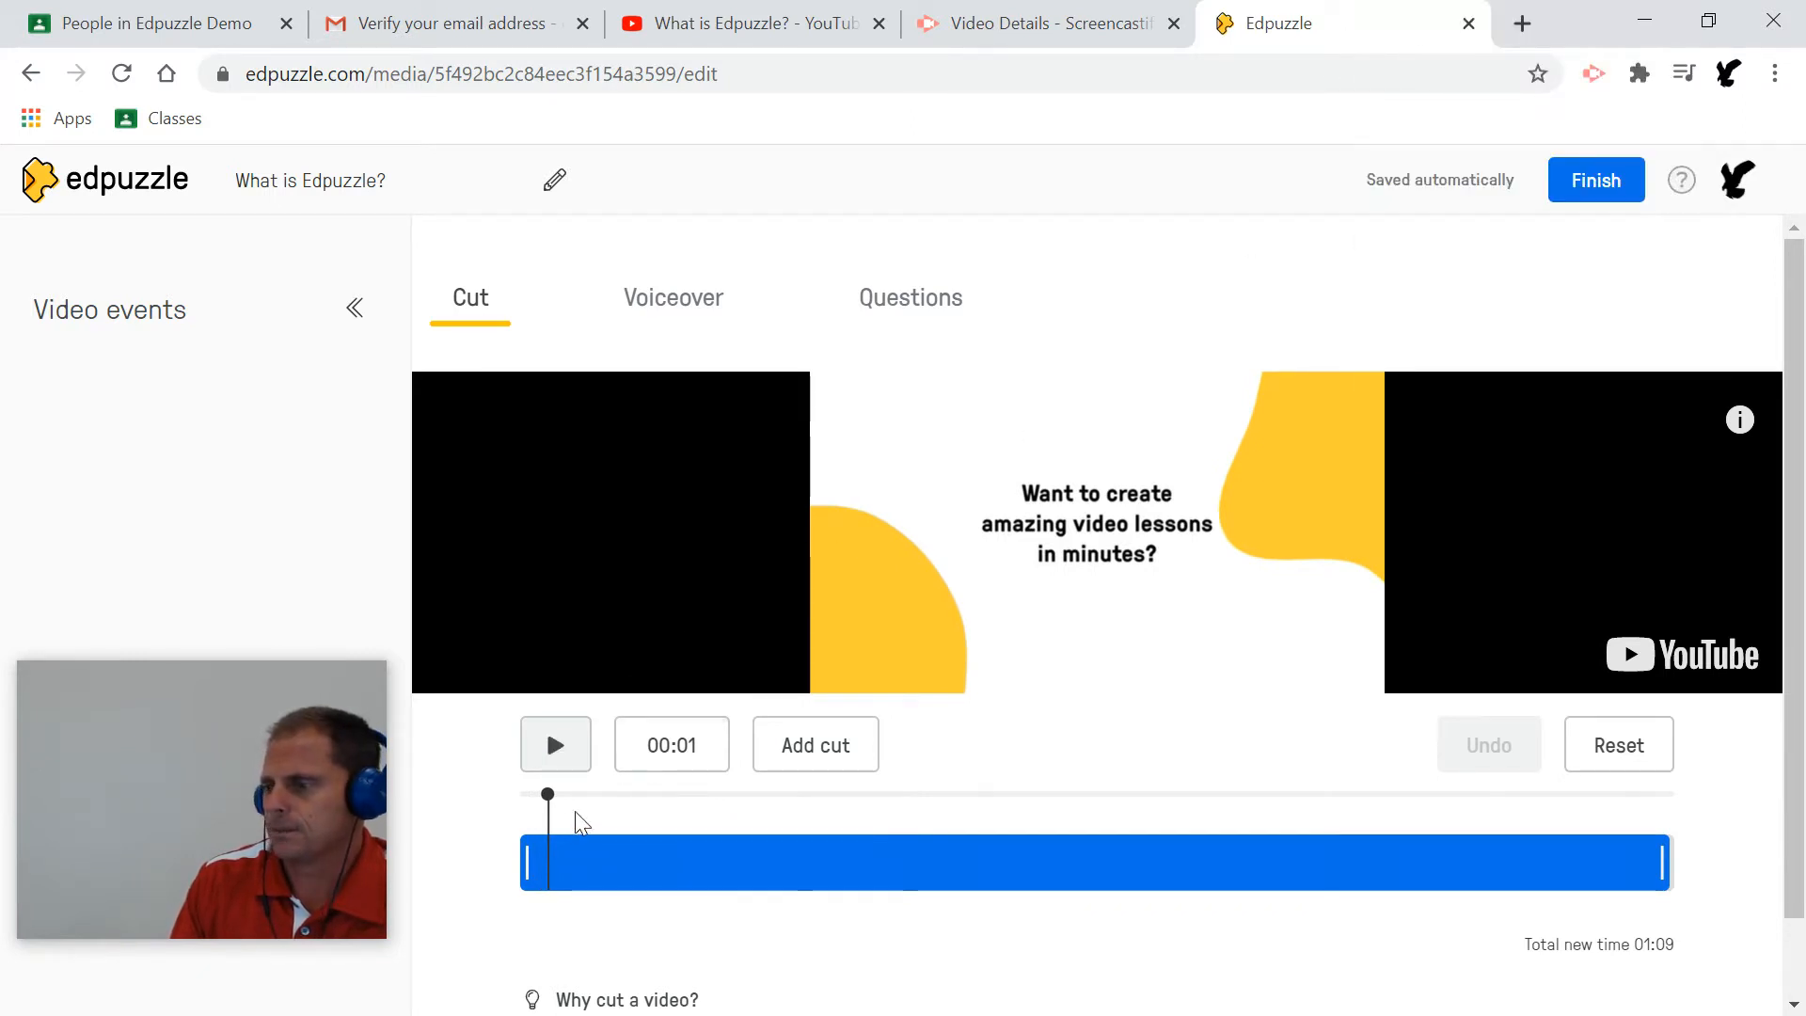
Try a cut around 00:18–00:24, then reset so the full 01:09 video stays uncut.
drag(550, 795, 923, 796)
click(824, 749)
click(839, 744)
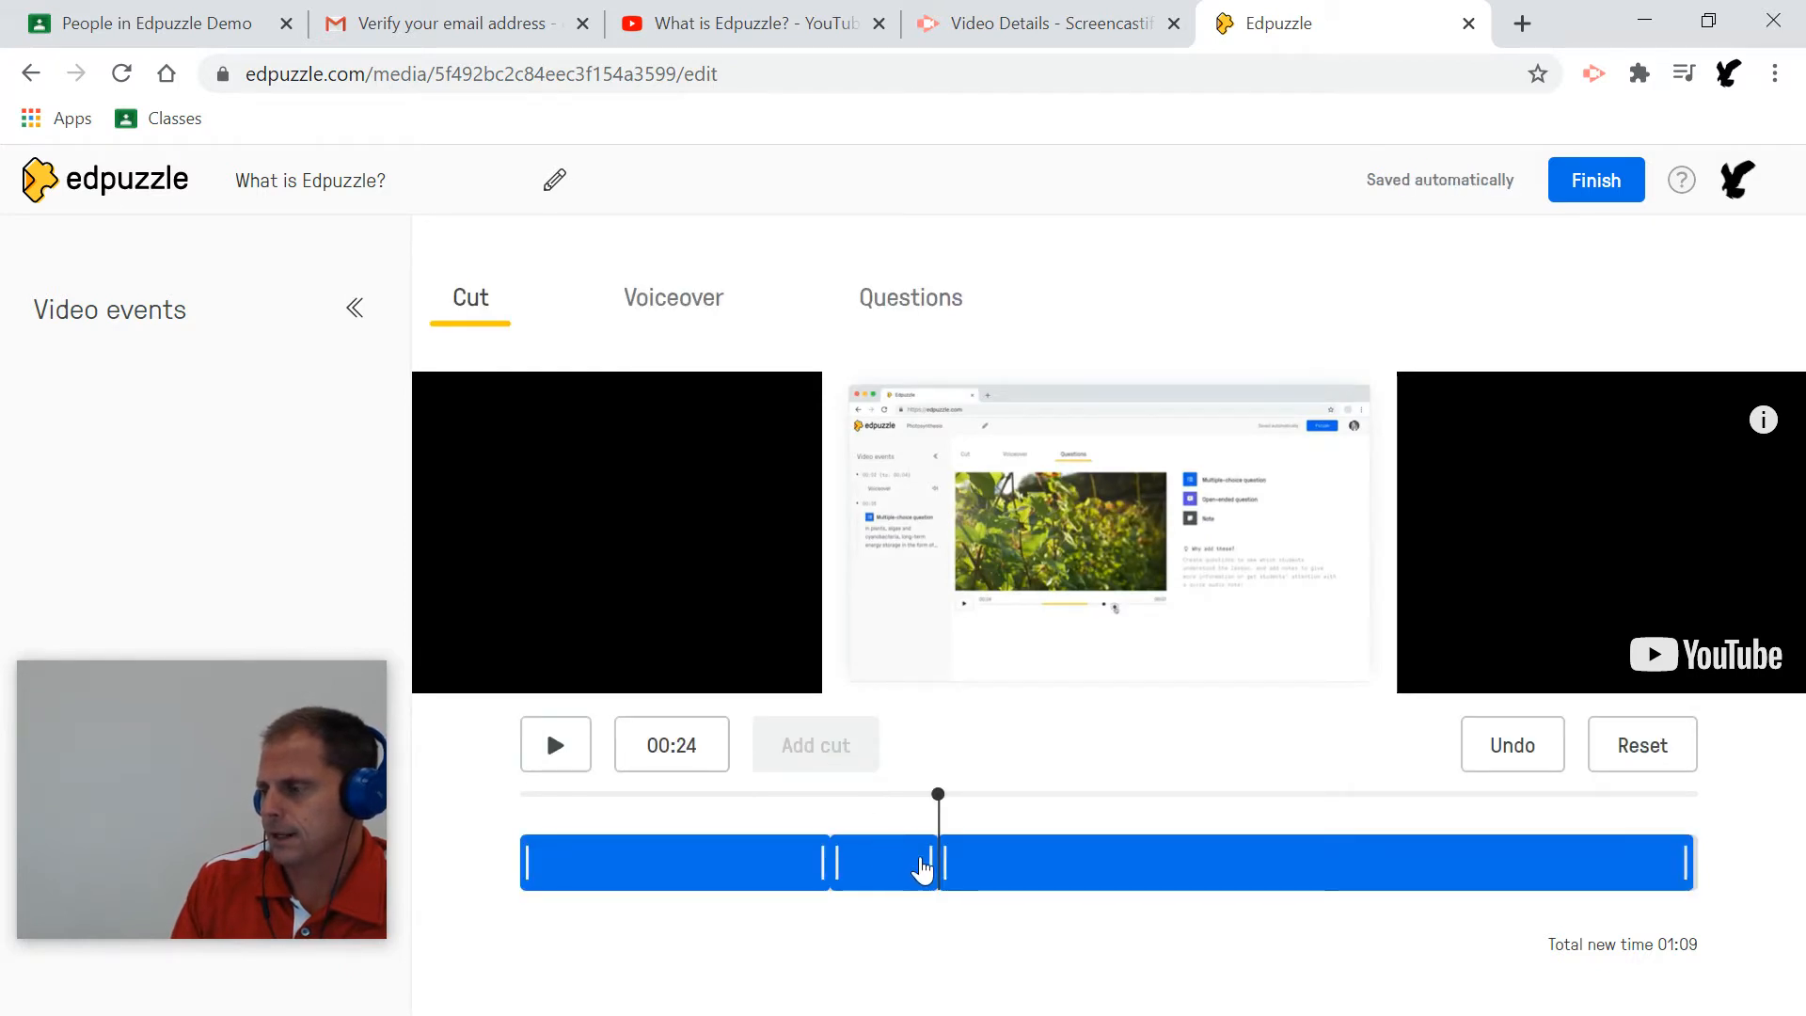
mouse_move(926, 854)
mouse_down()
mouse_move(855, 862)
mouse_move(948, 862)
mouse_up()
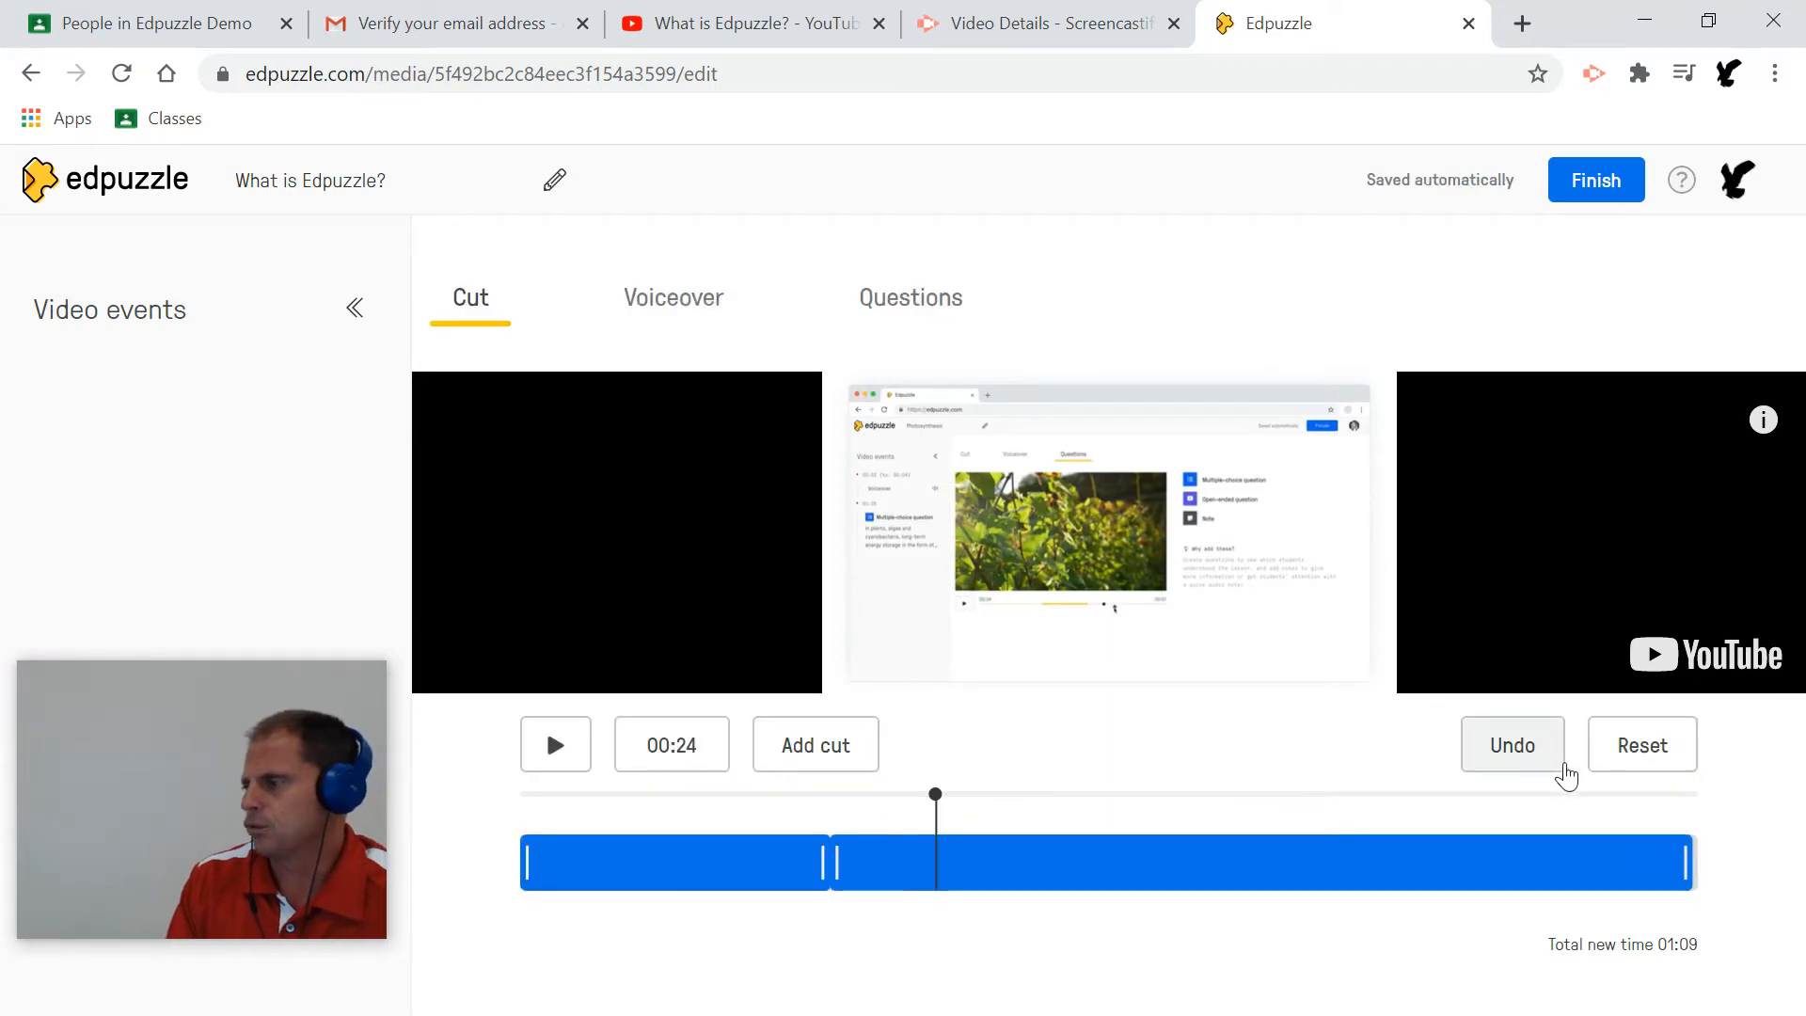
click(1637, 752)
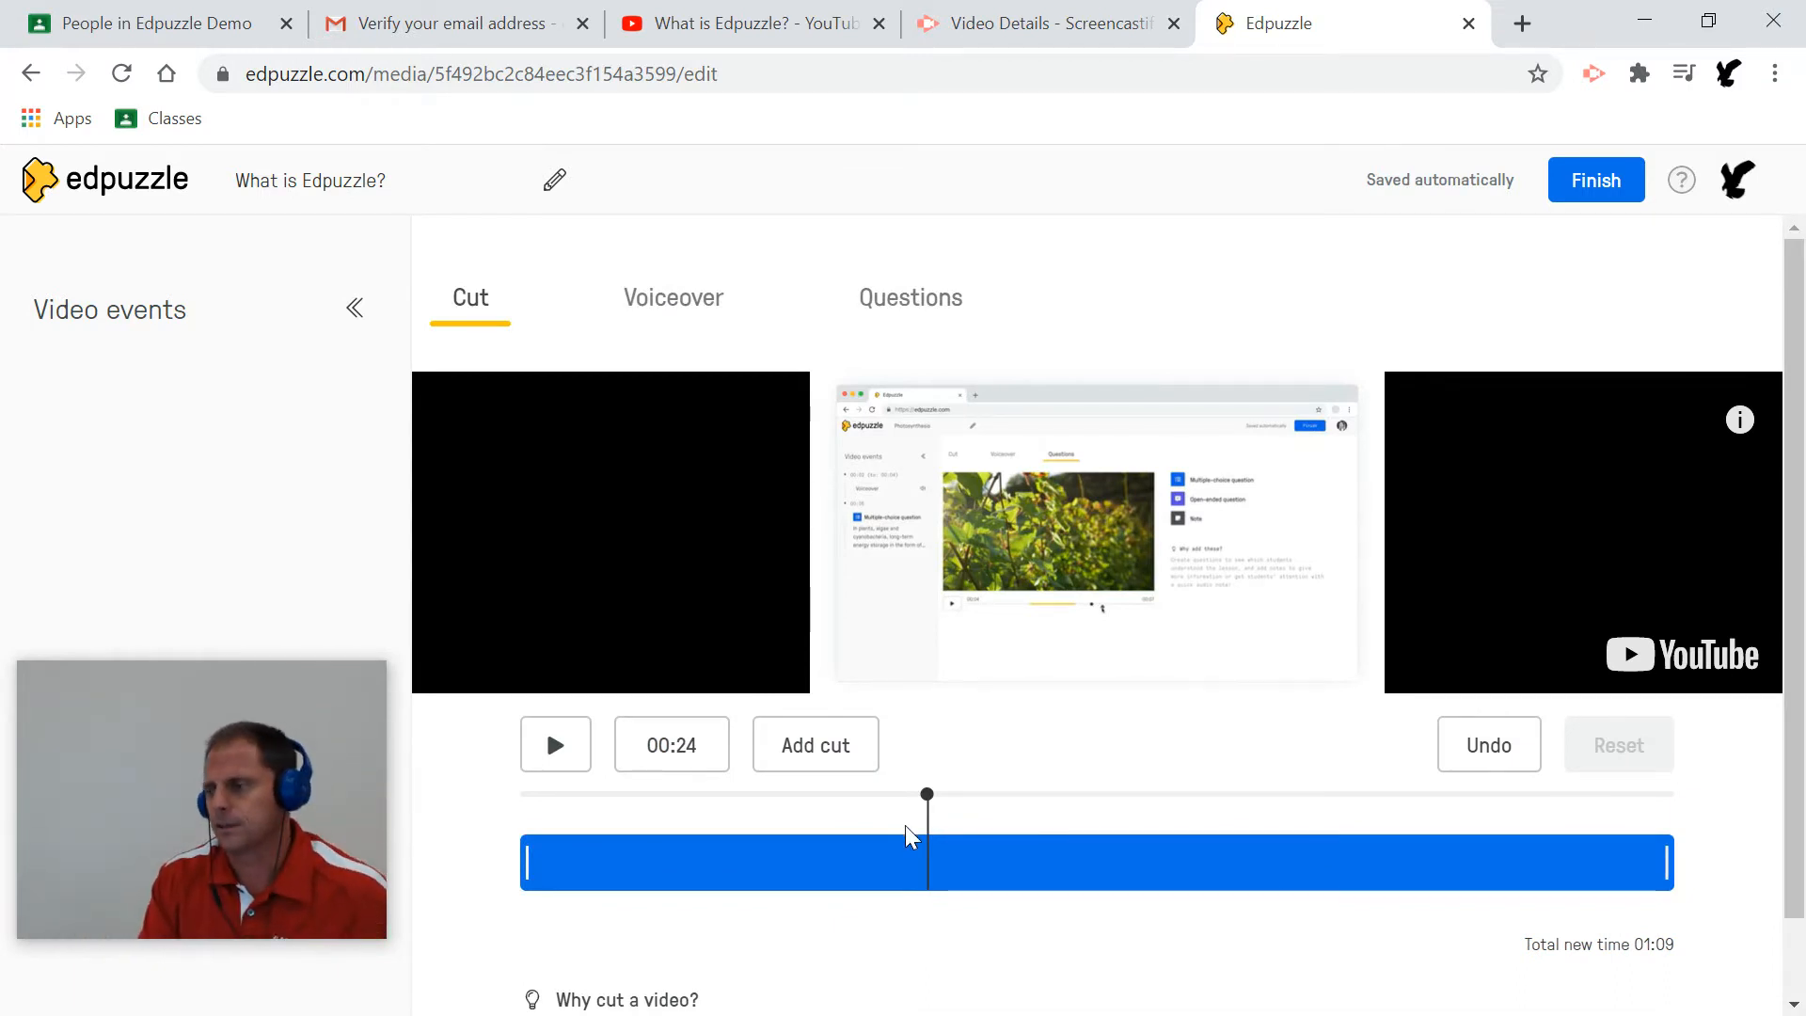
drag(524, 857, 516, 850)
mouse_move(1668, 852)
mouse_down()
mouse_move(1634, 855)
mouse_move(1683, 865)
mouse_up()
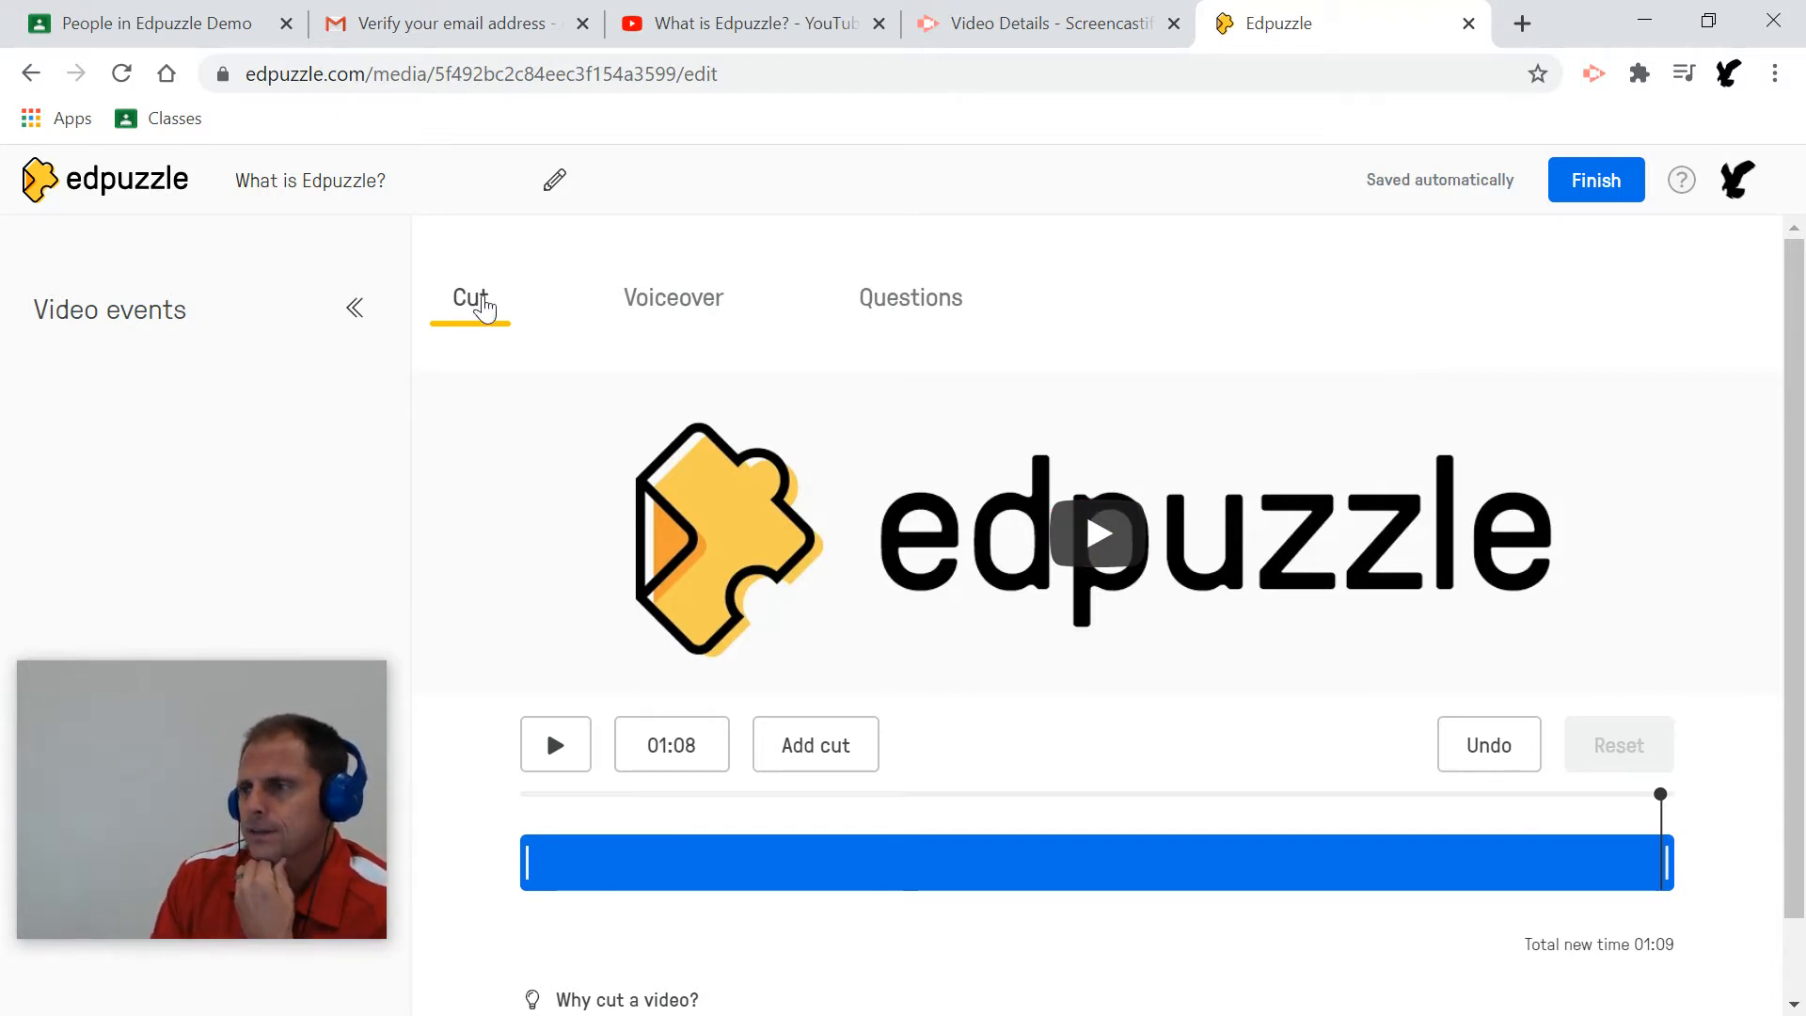
Check Voiceover, which is blocked for this YouTube video, then switch to the Questions tab.
click(660, 324)
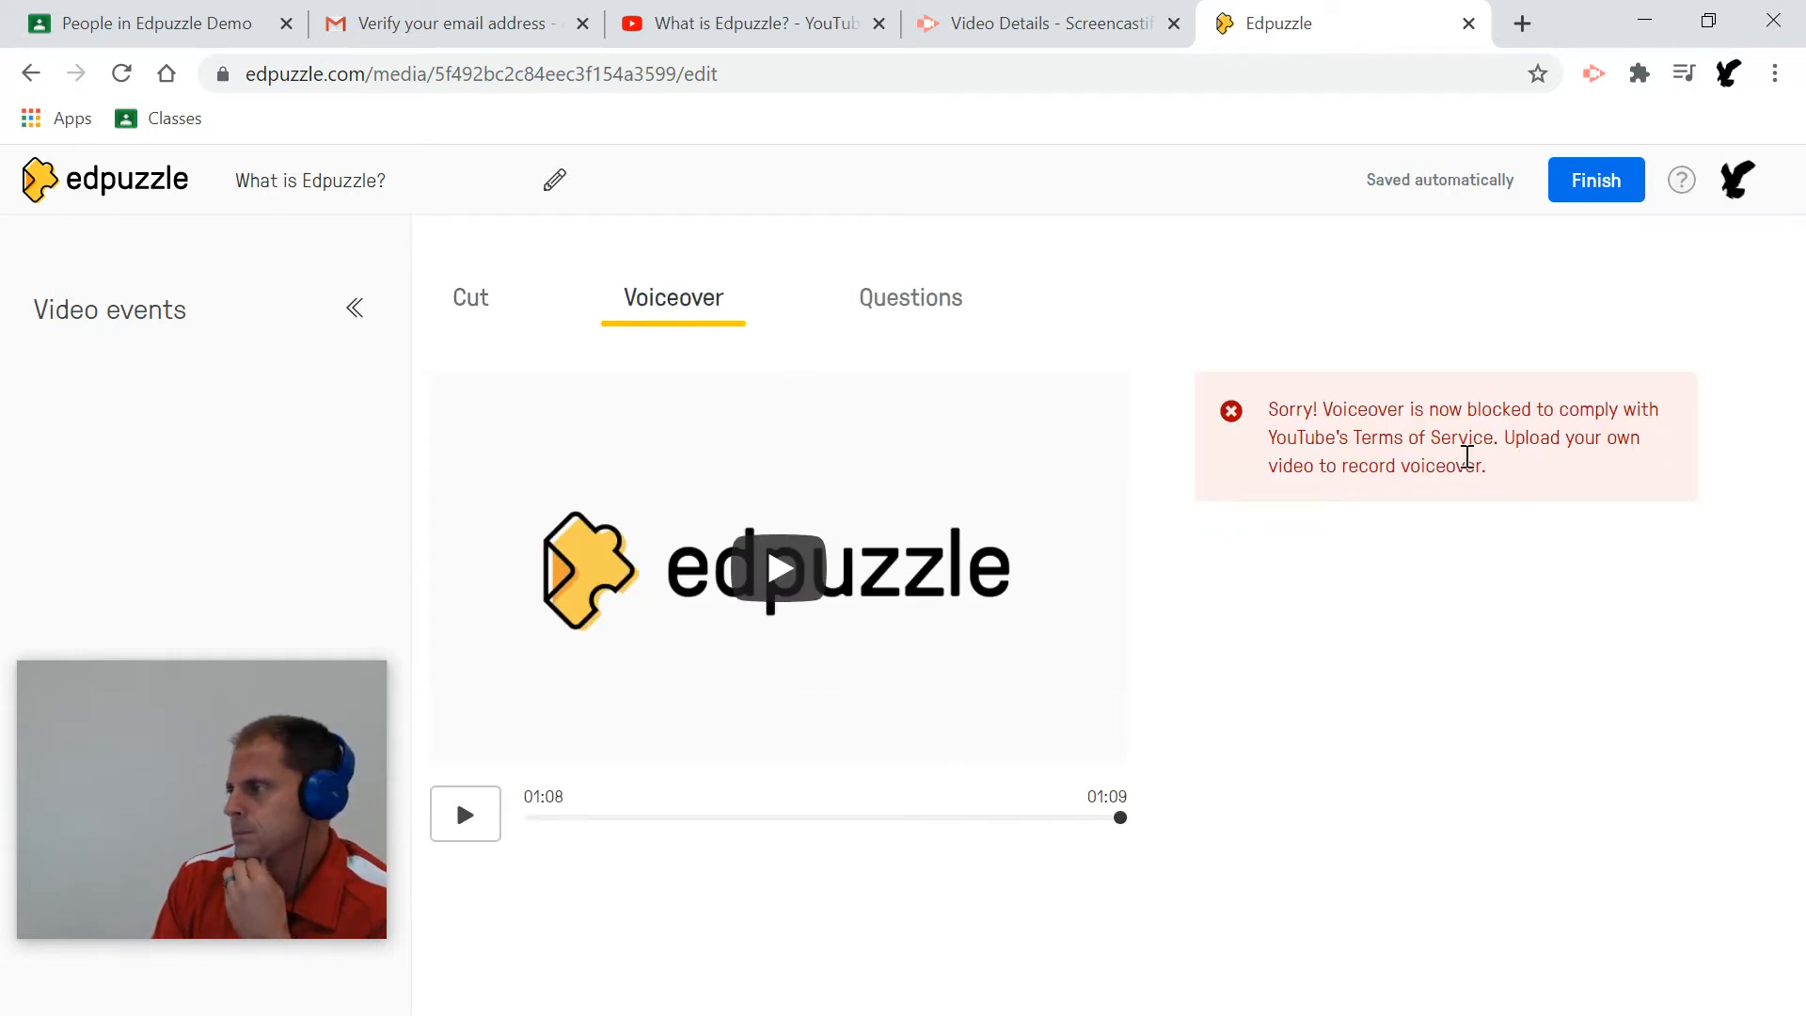
drag(1288, 411, 1592, 468)
click(1493, 563)
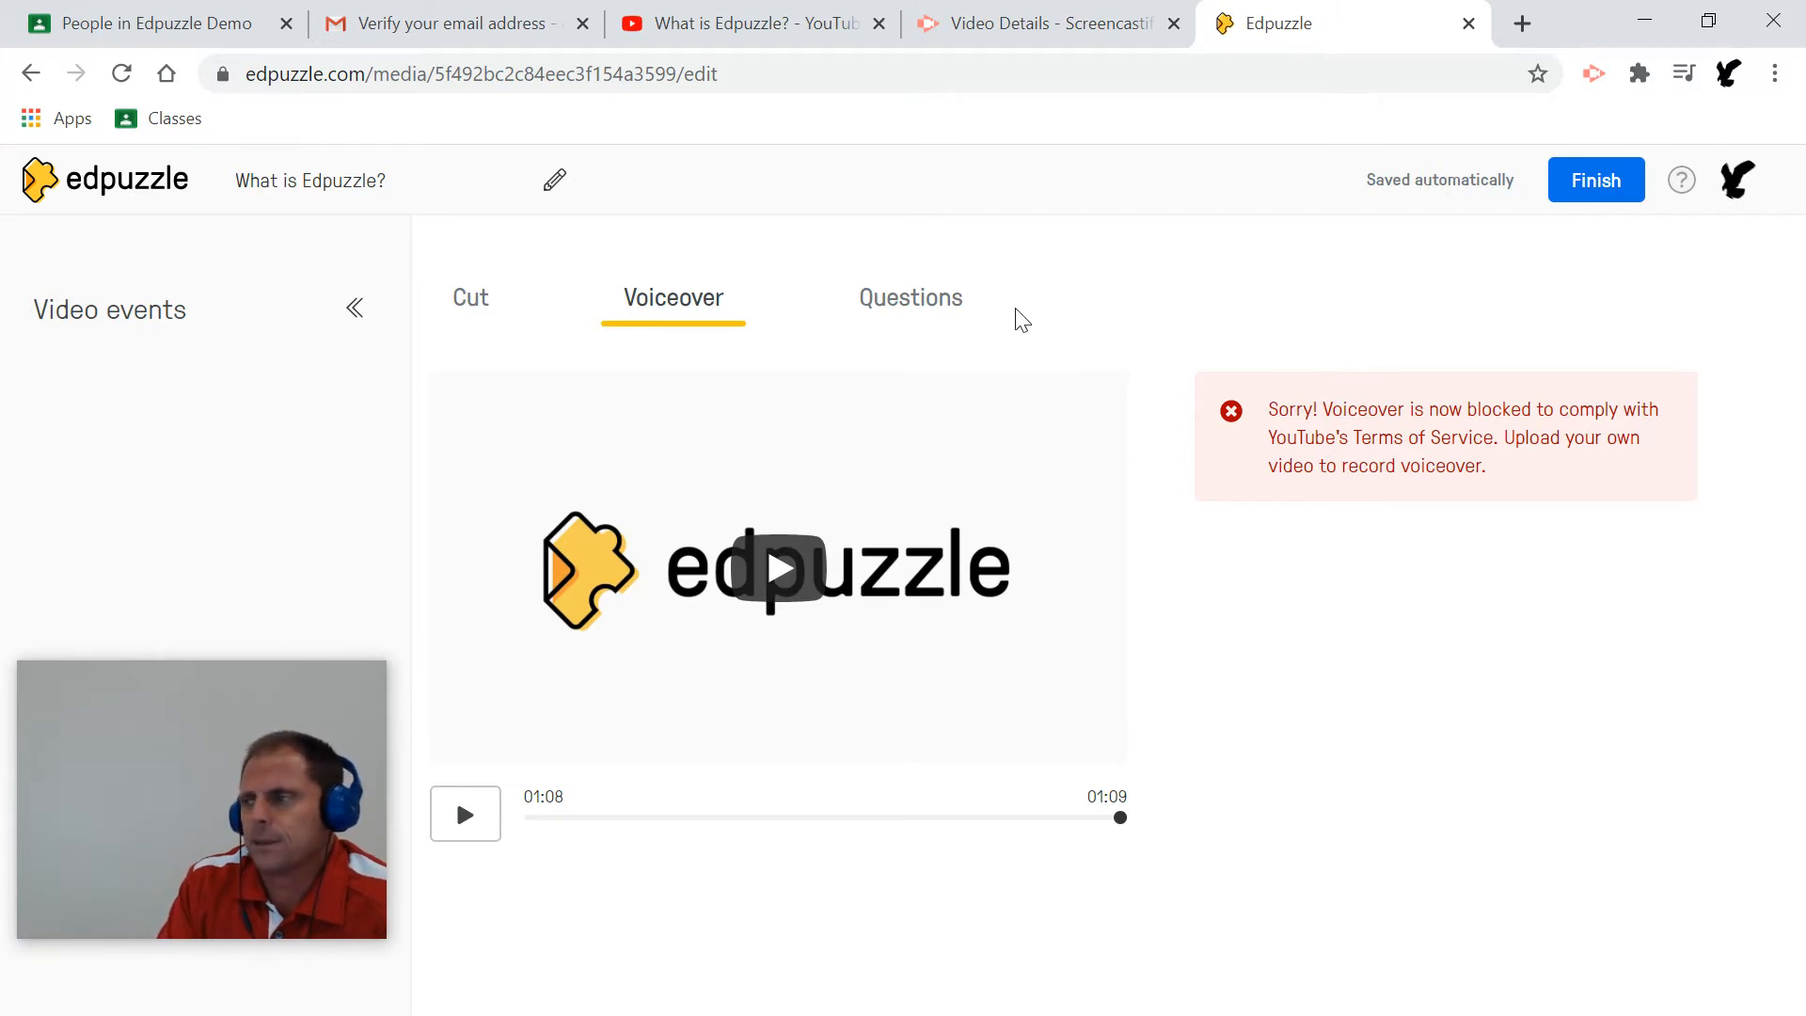
click(906, 307)
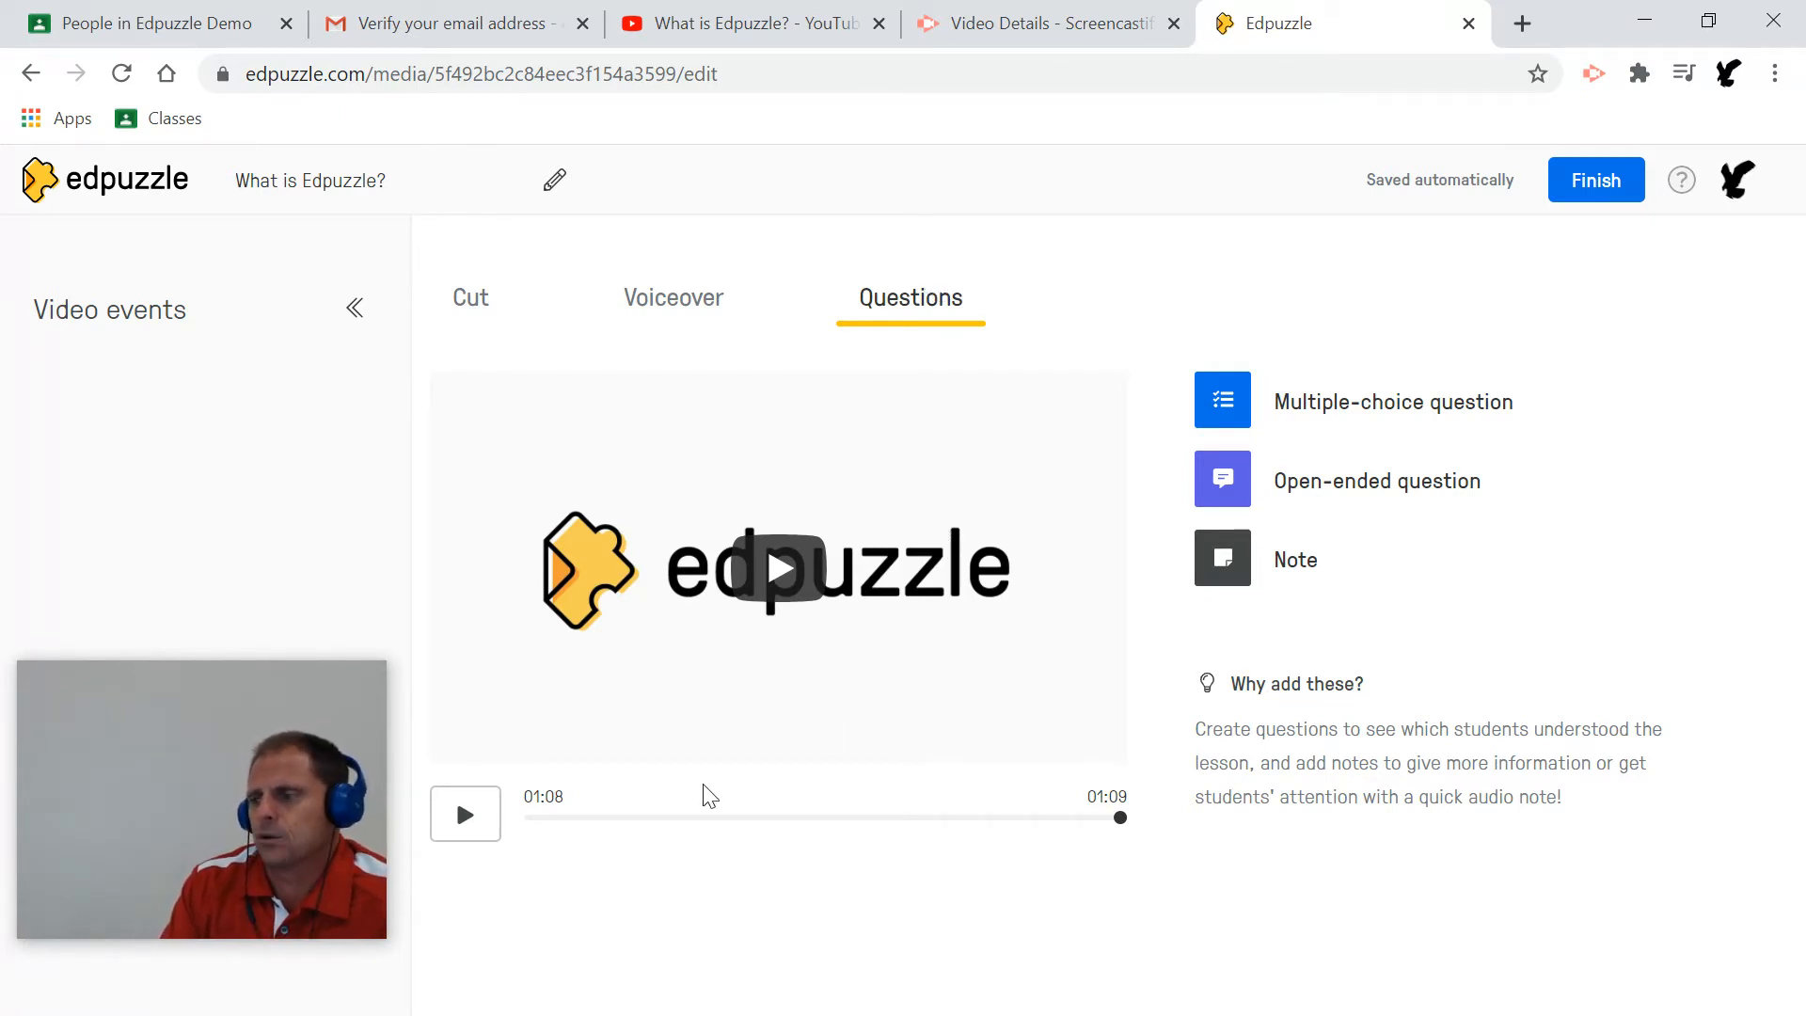
Rewind the preview, unmute the Edpuzzle site, and play the video on to about 00:14.
drag(1117, 827, 508, 835)
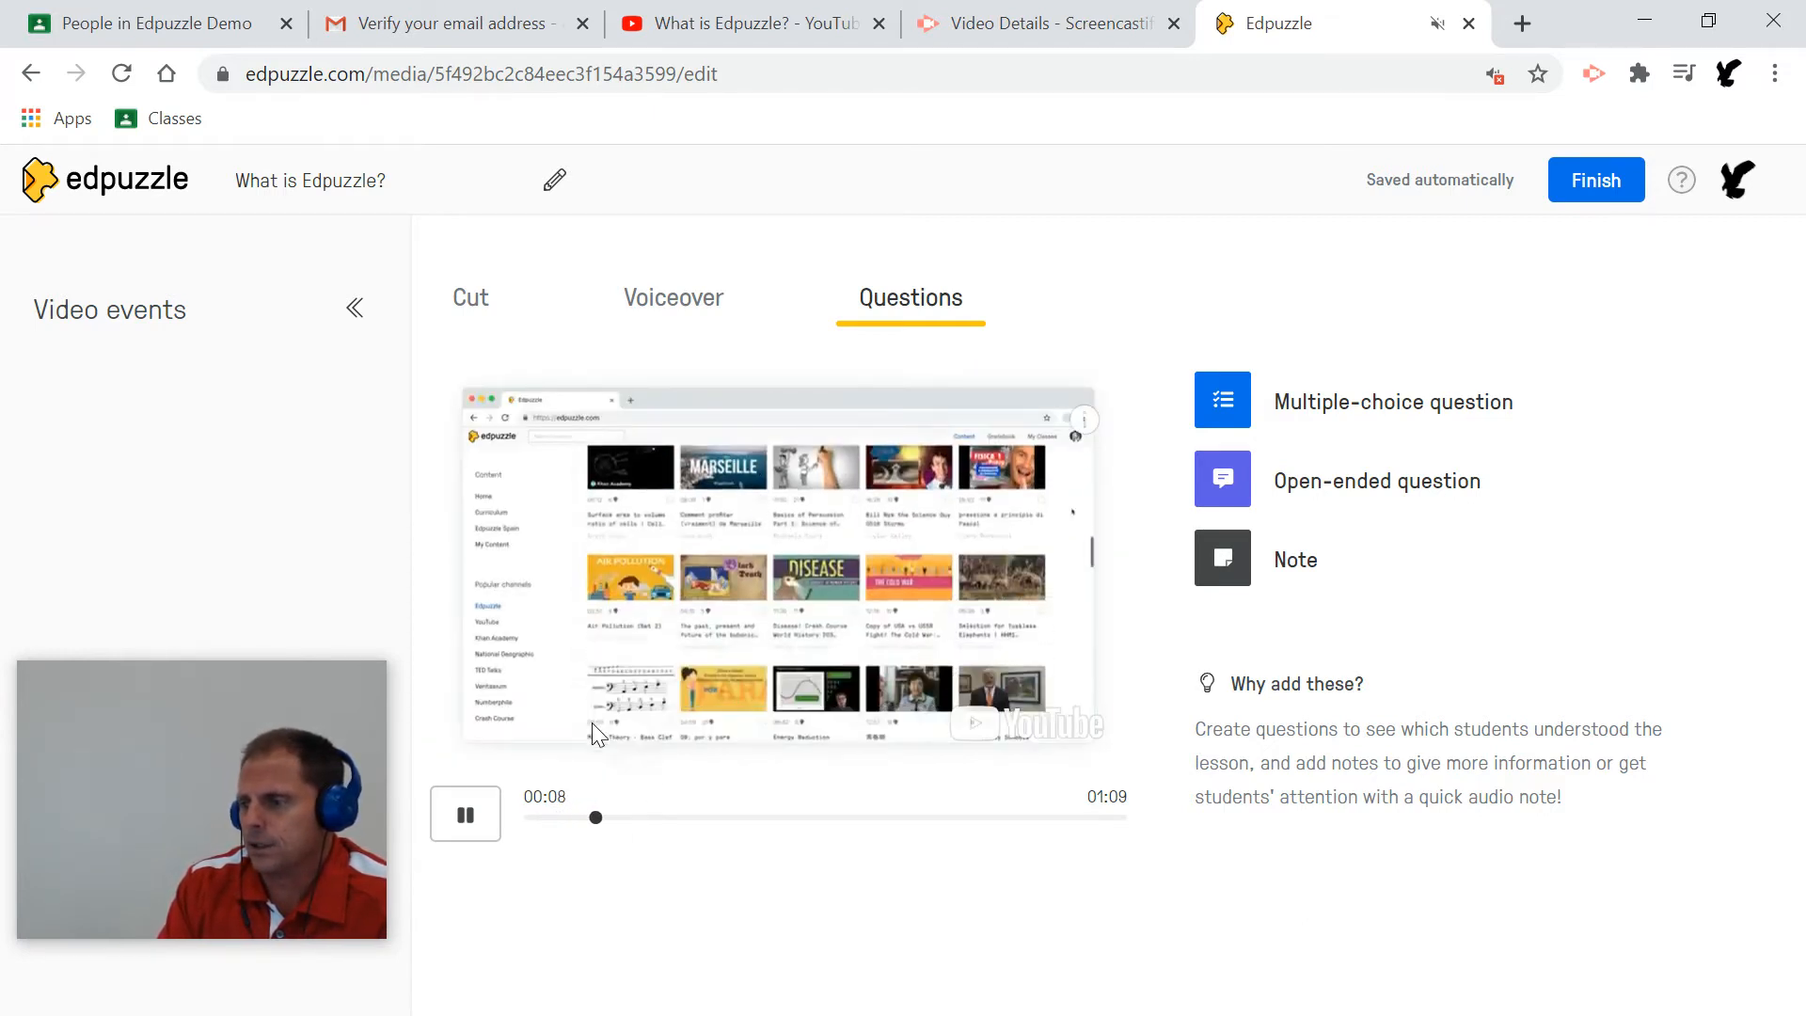
click(463, 816)
right_click(1313, 21)
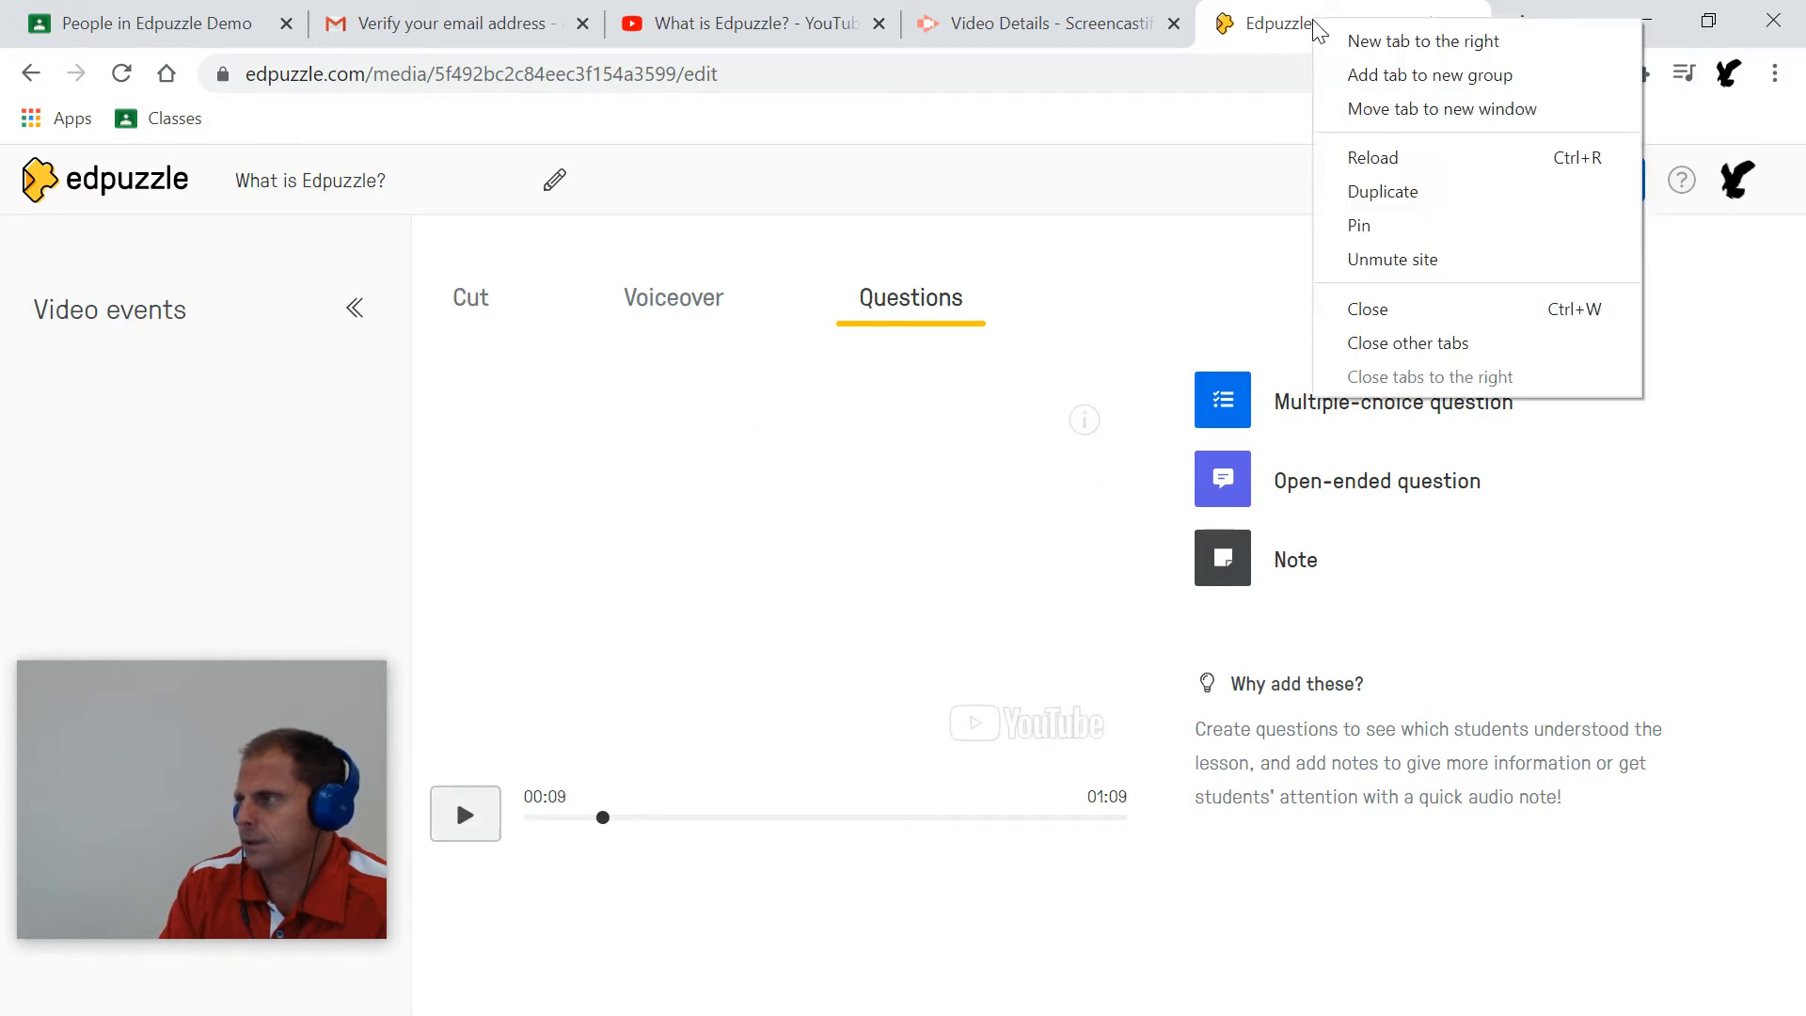
click(1364, 259)
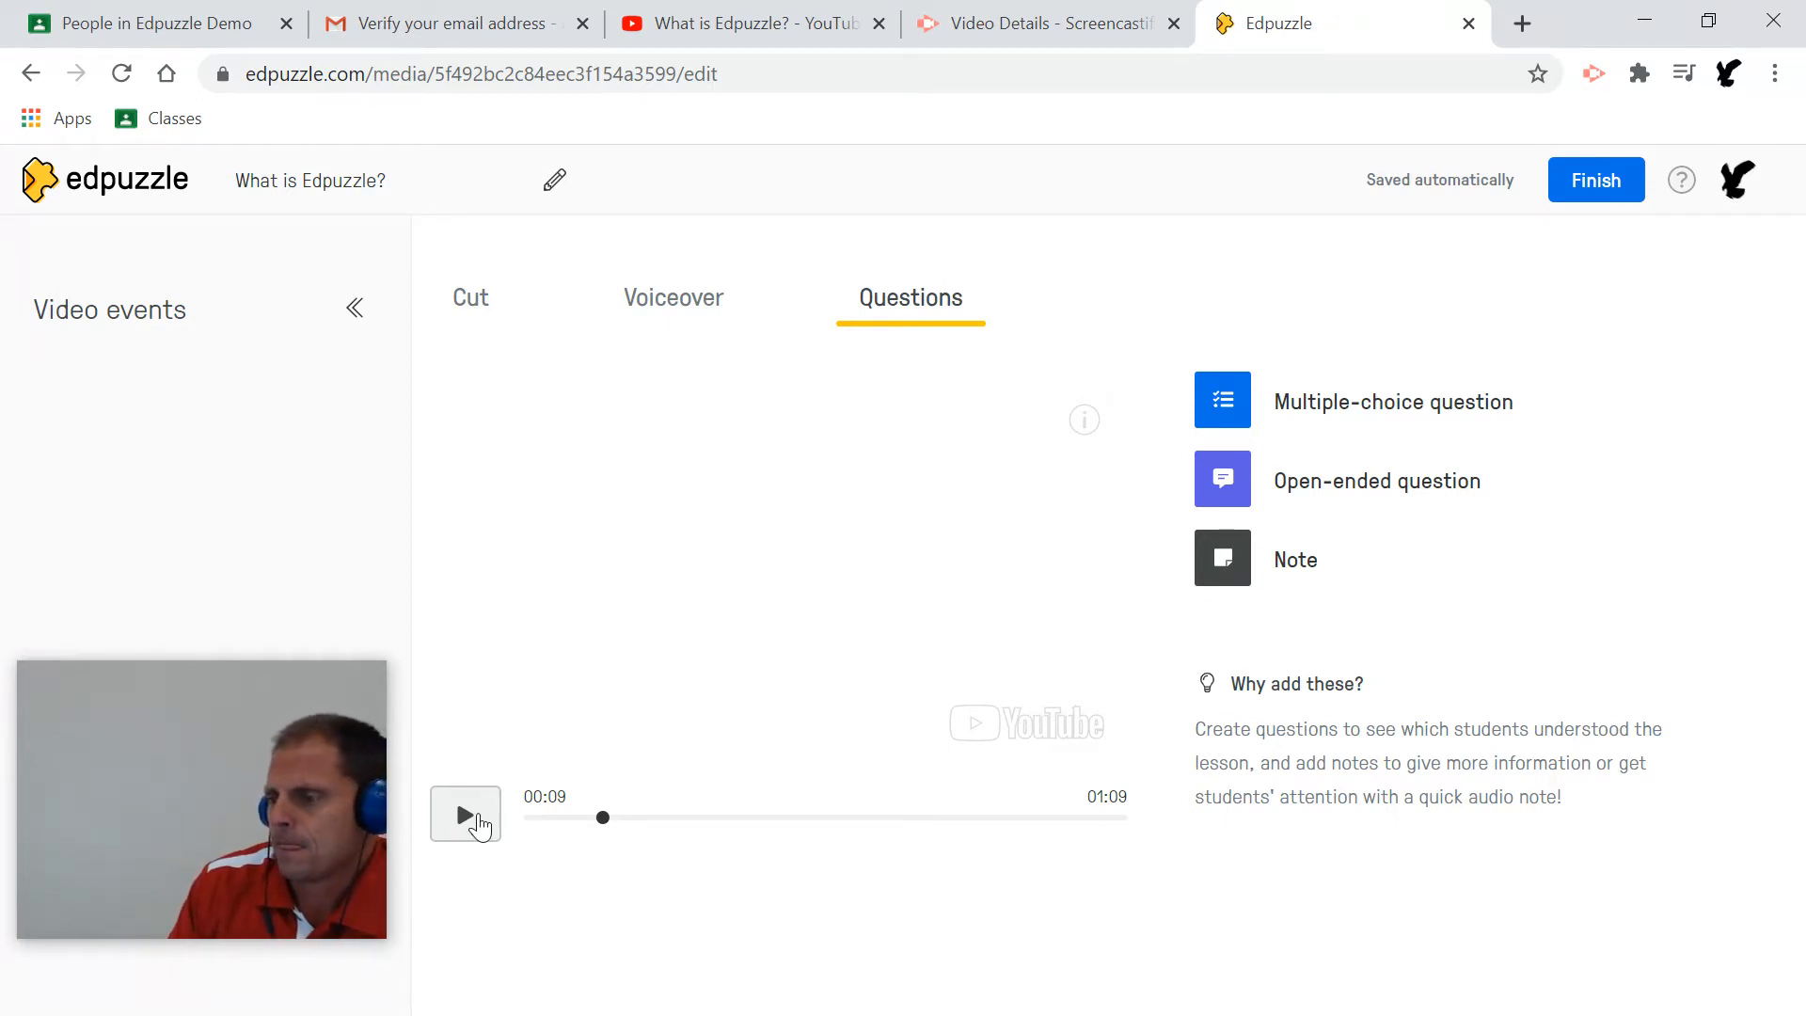
click(468, 813)
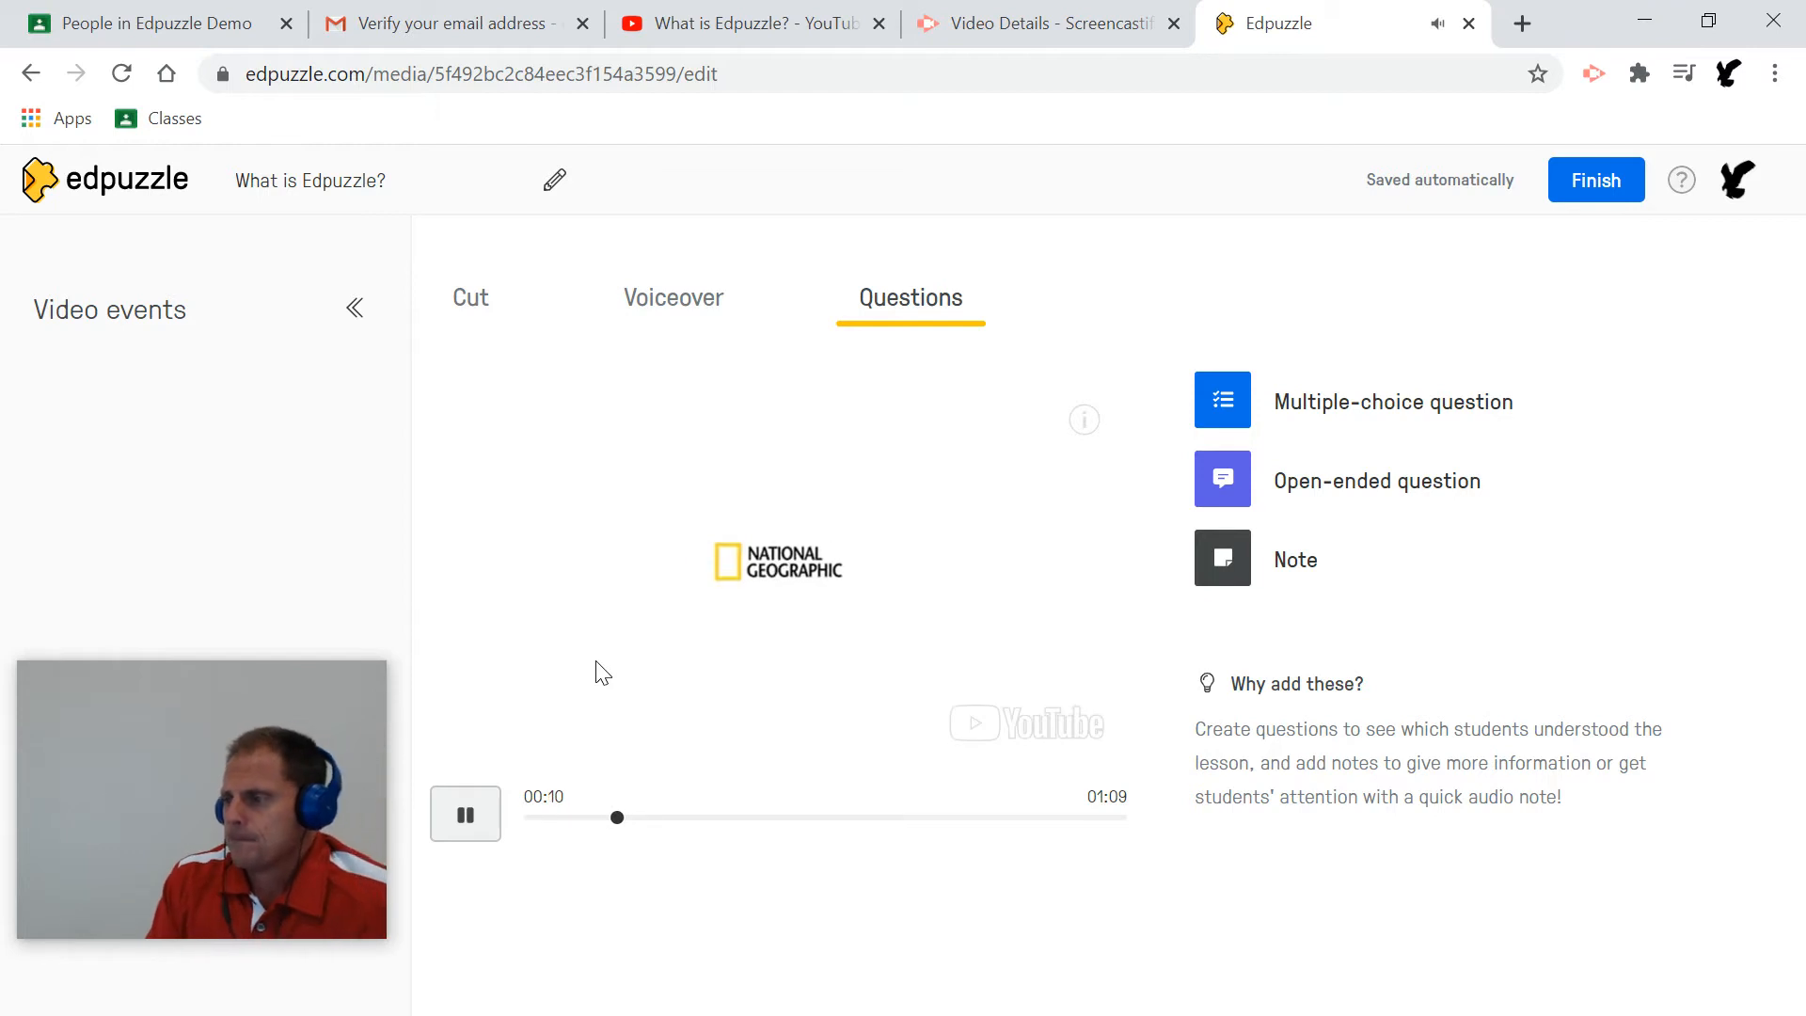
click(468, 816)
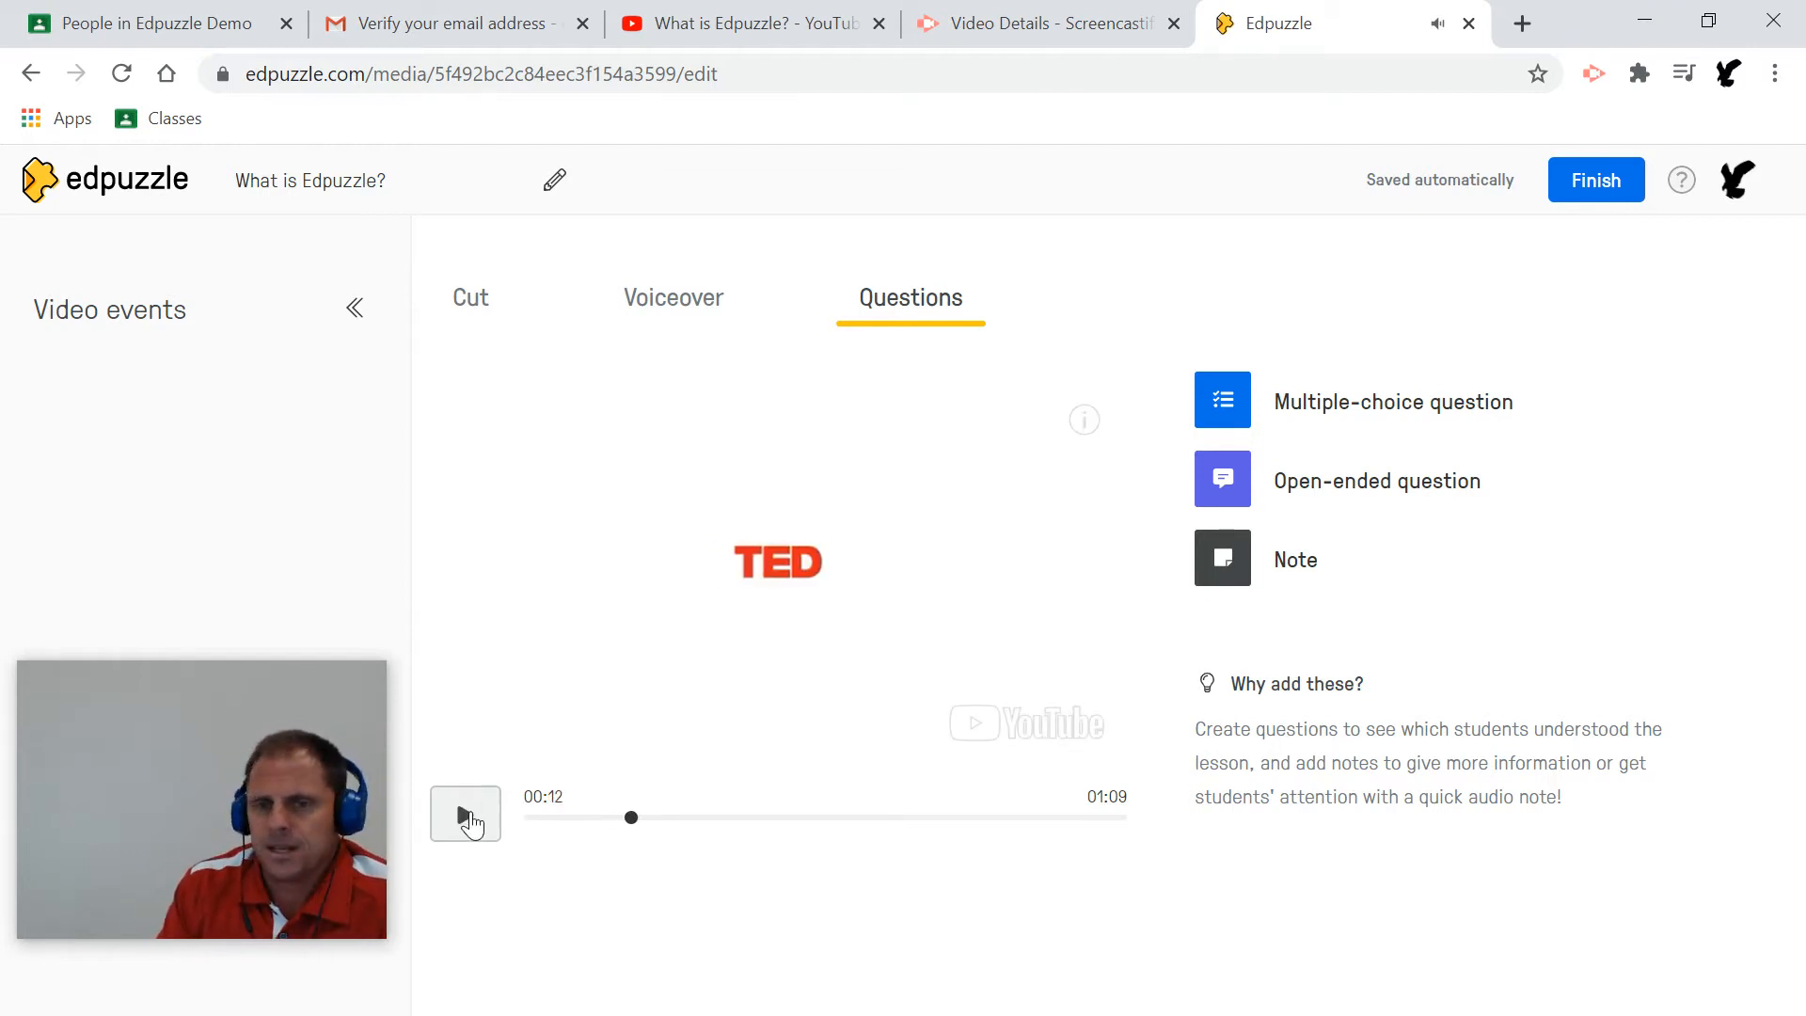
mouse_move(96, 786)
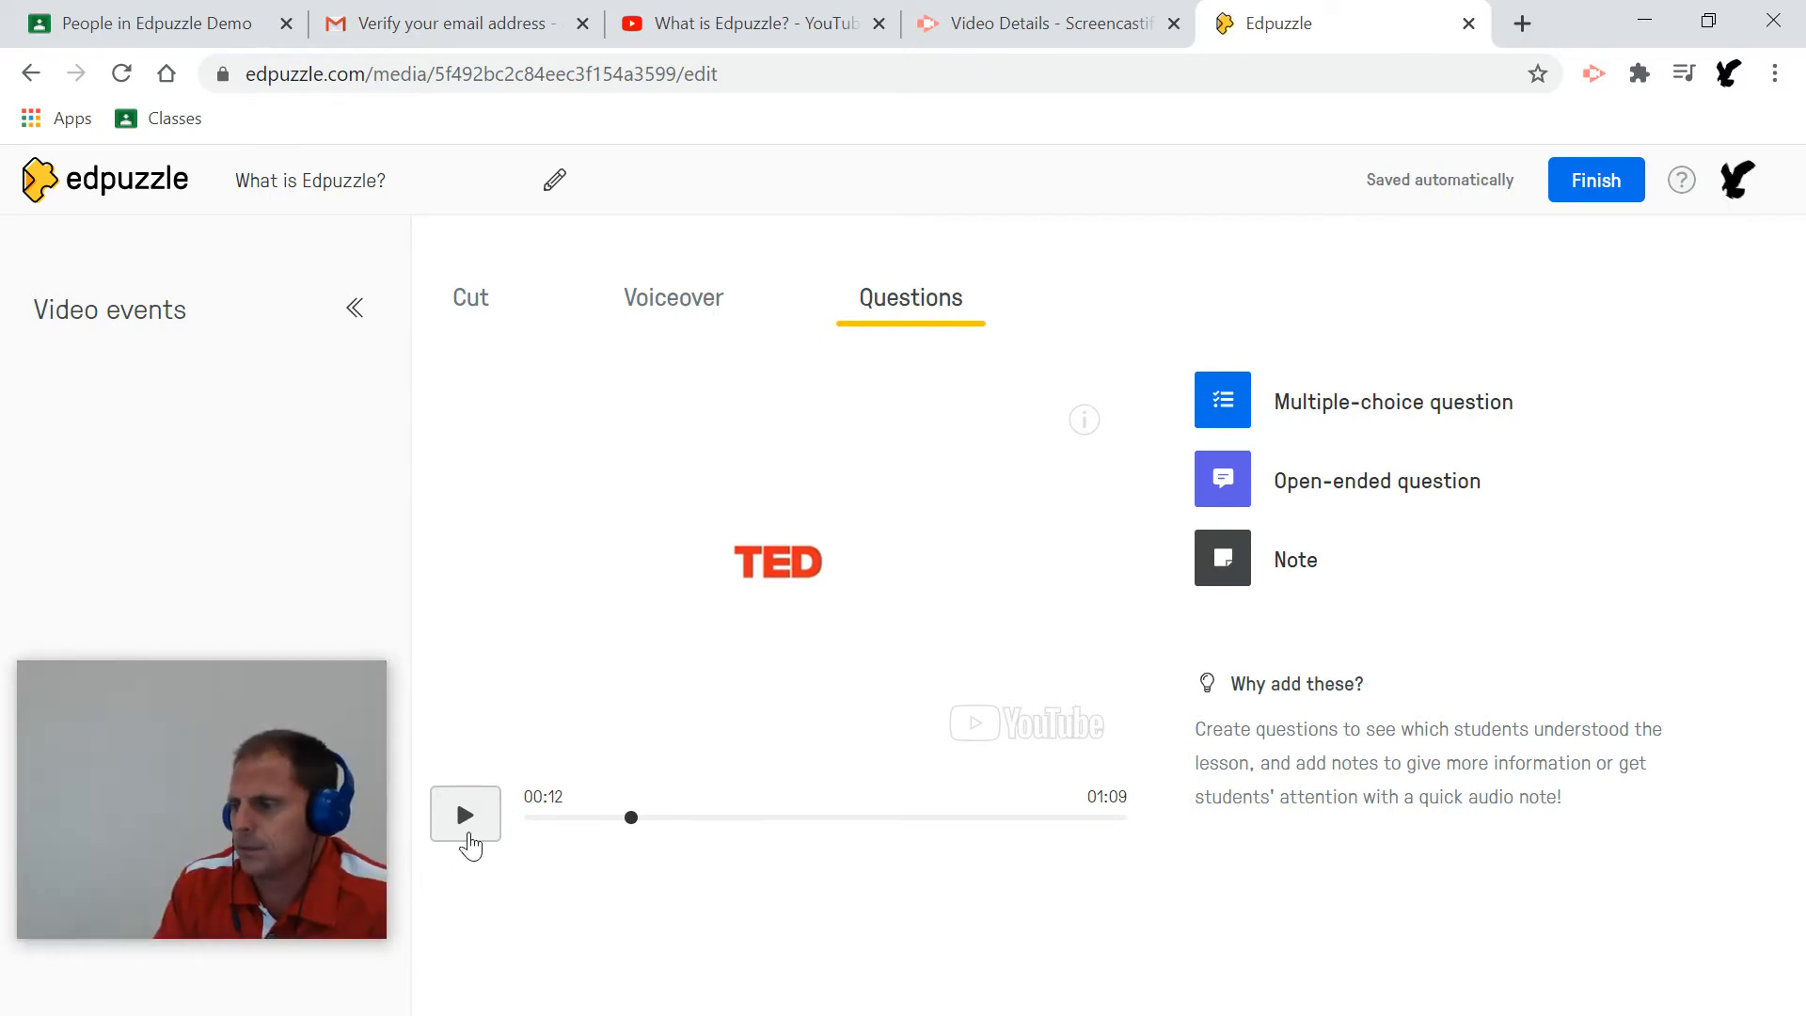
click(466, 820)
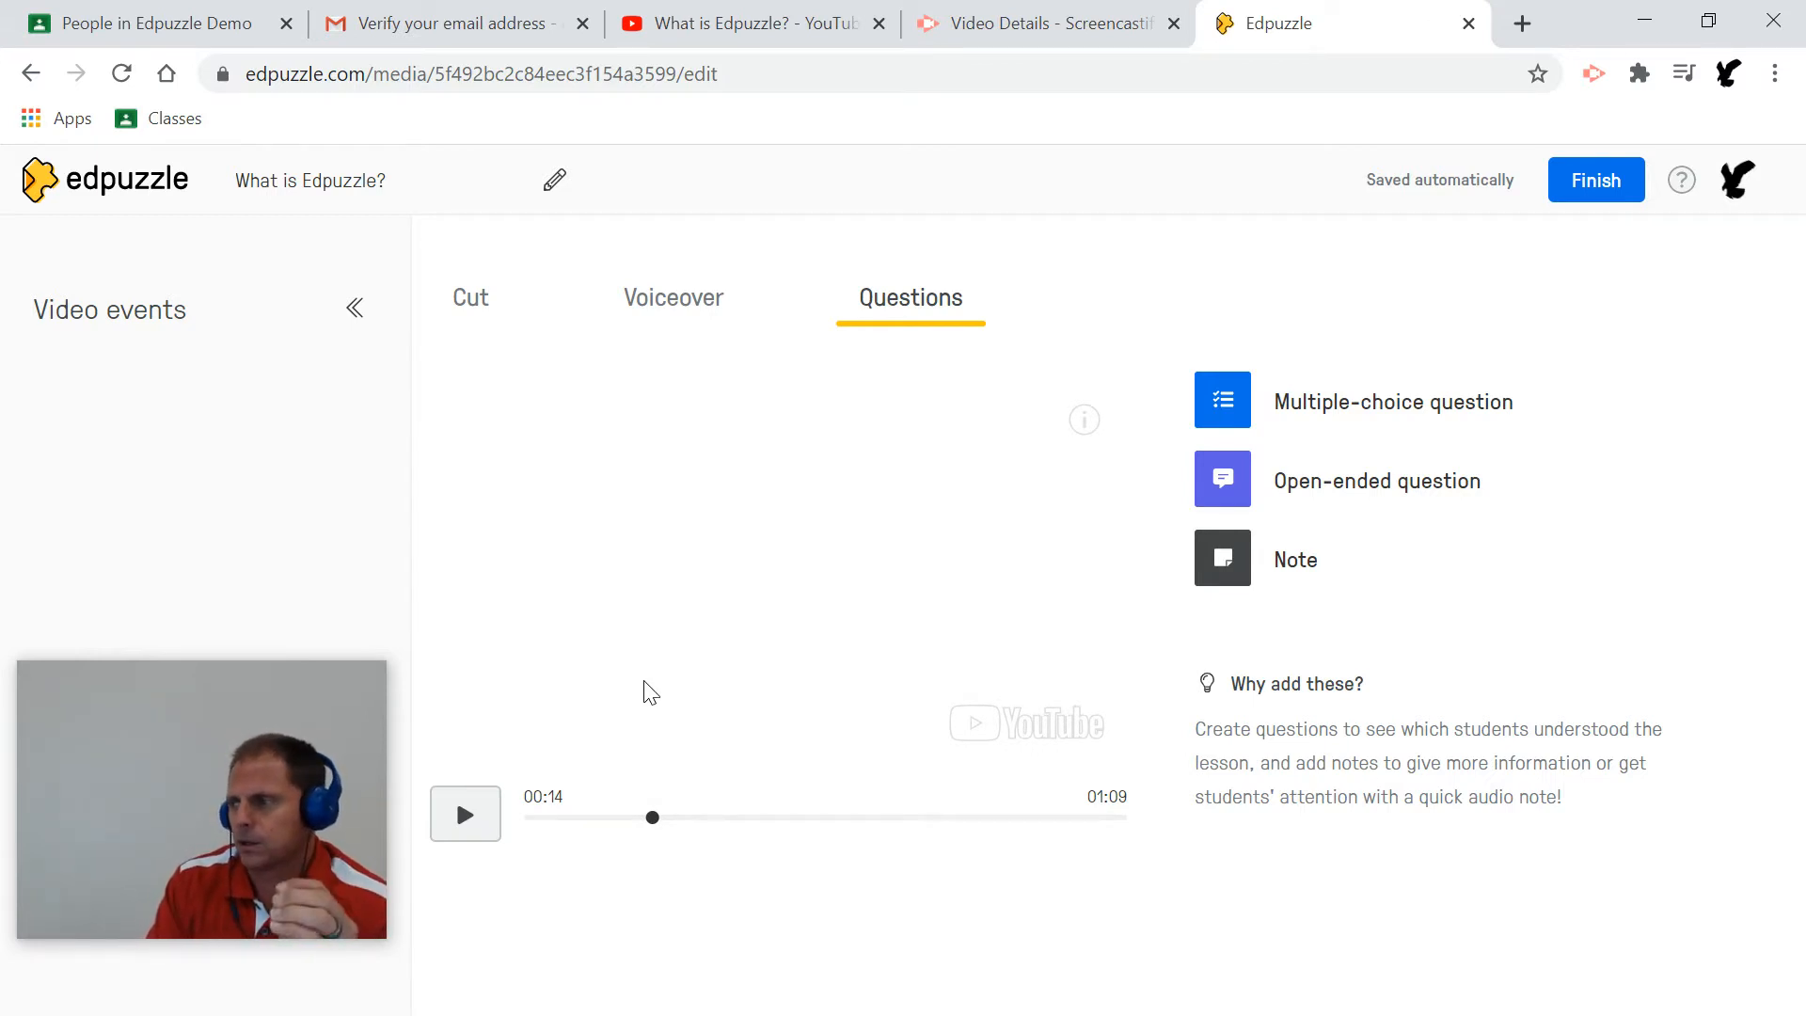
Add a multiple-choice question at the 00:14 mark.
mouse_move(1306, 568)
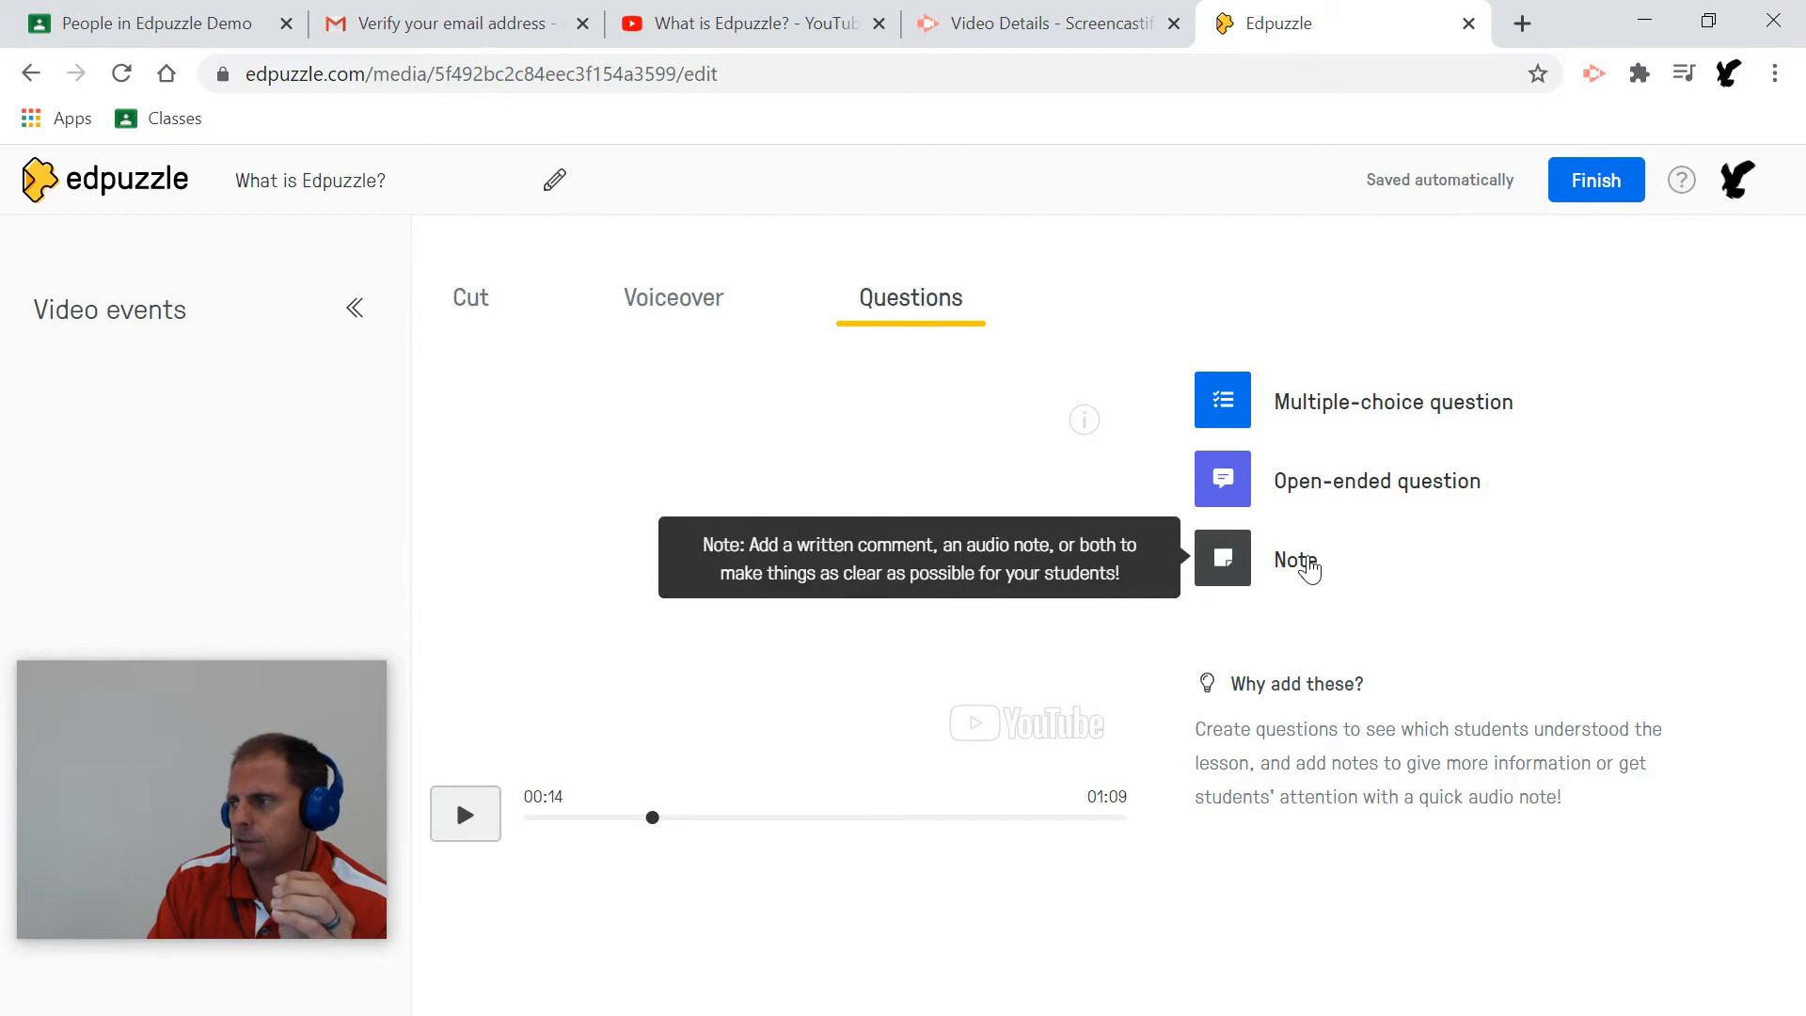
mouse_move(1375, 420)
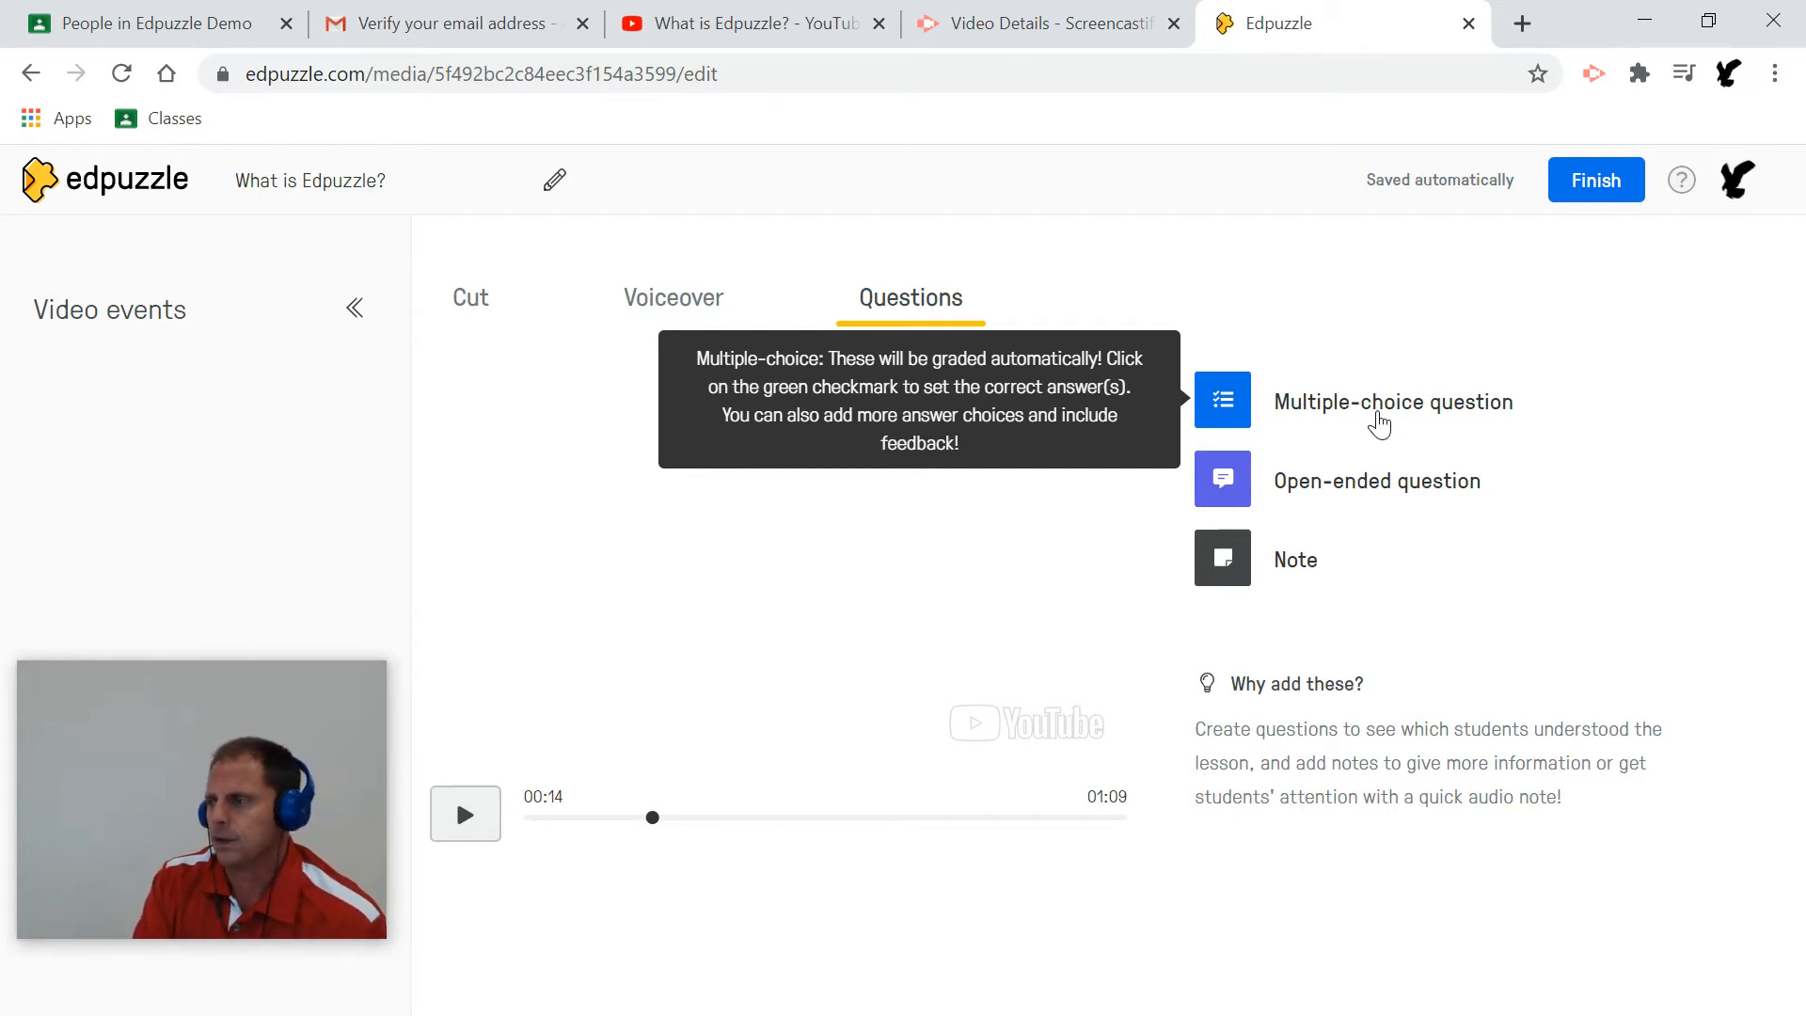
mouse_move(1361, 484)
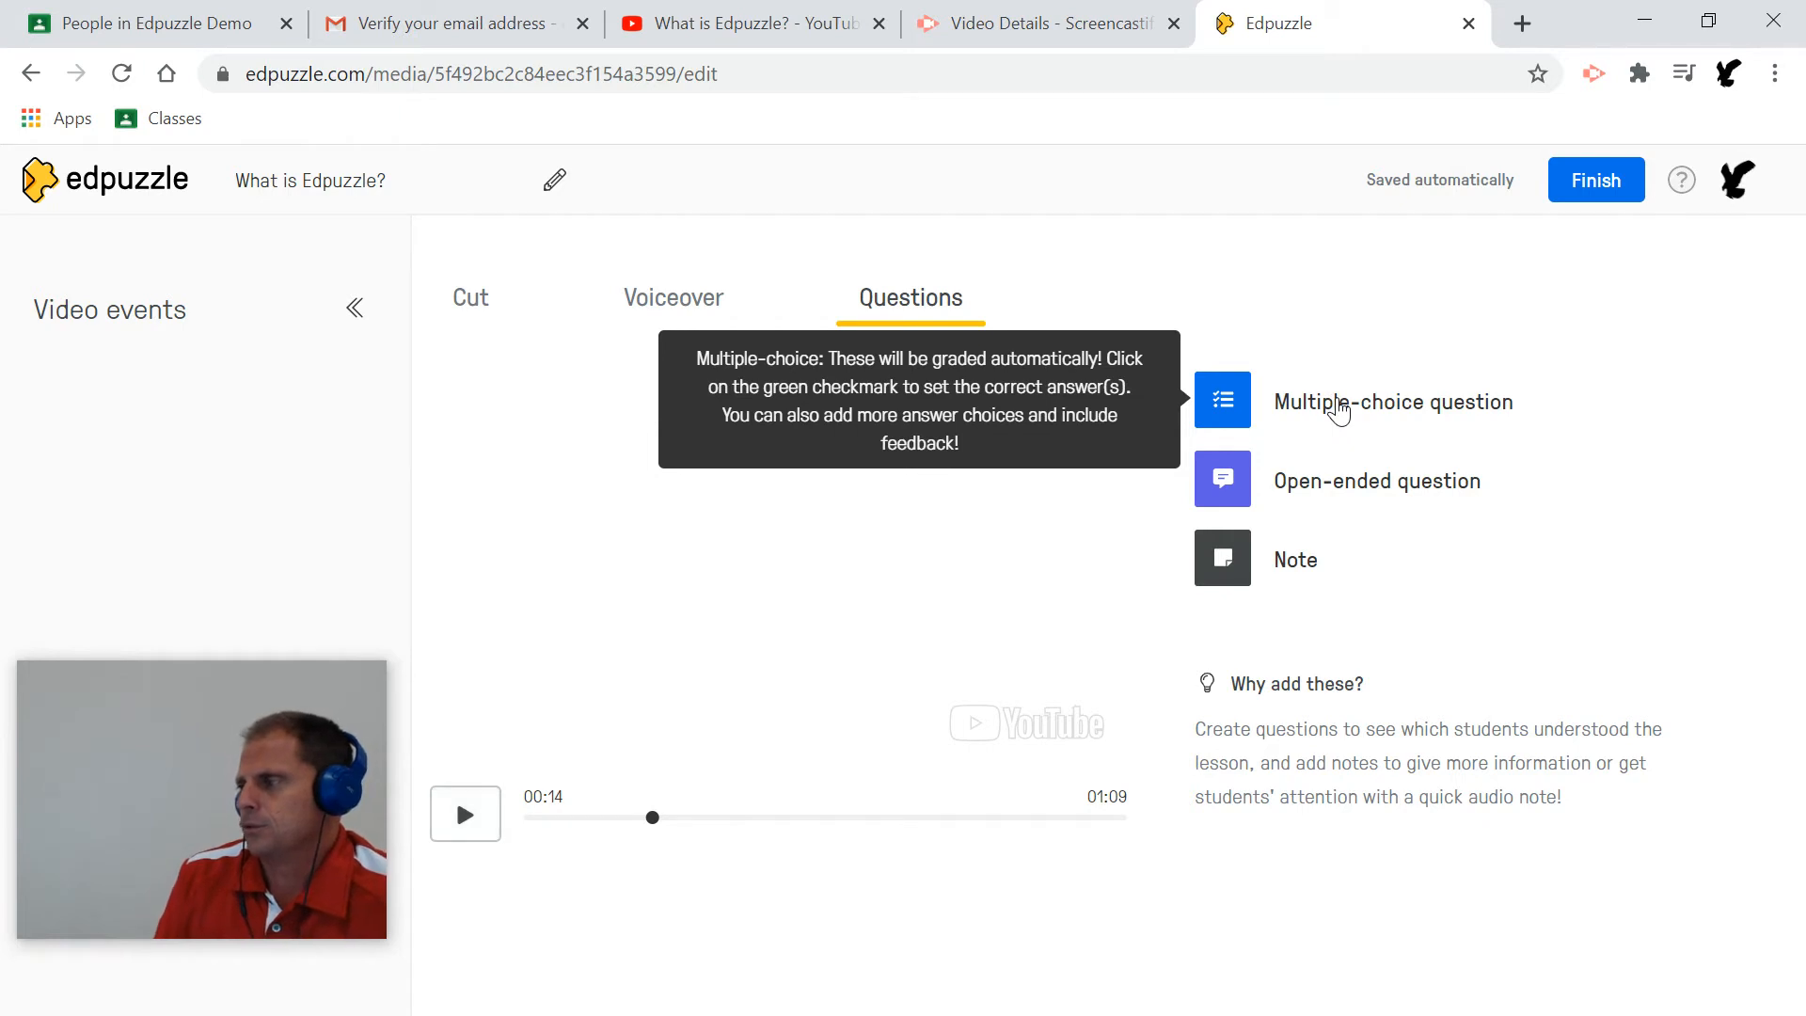
click(1338, 411)
Enter the question text 'What kinds of videos can NOT be used with Edpuzzle?'.
click(1308, 419)
text(Wh)
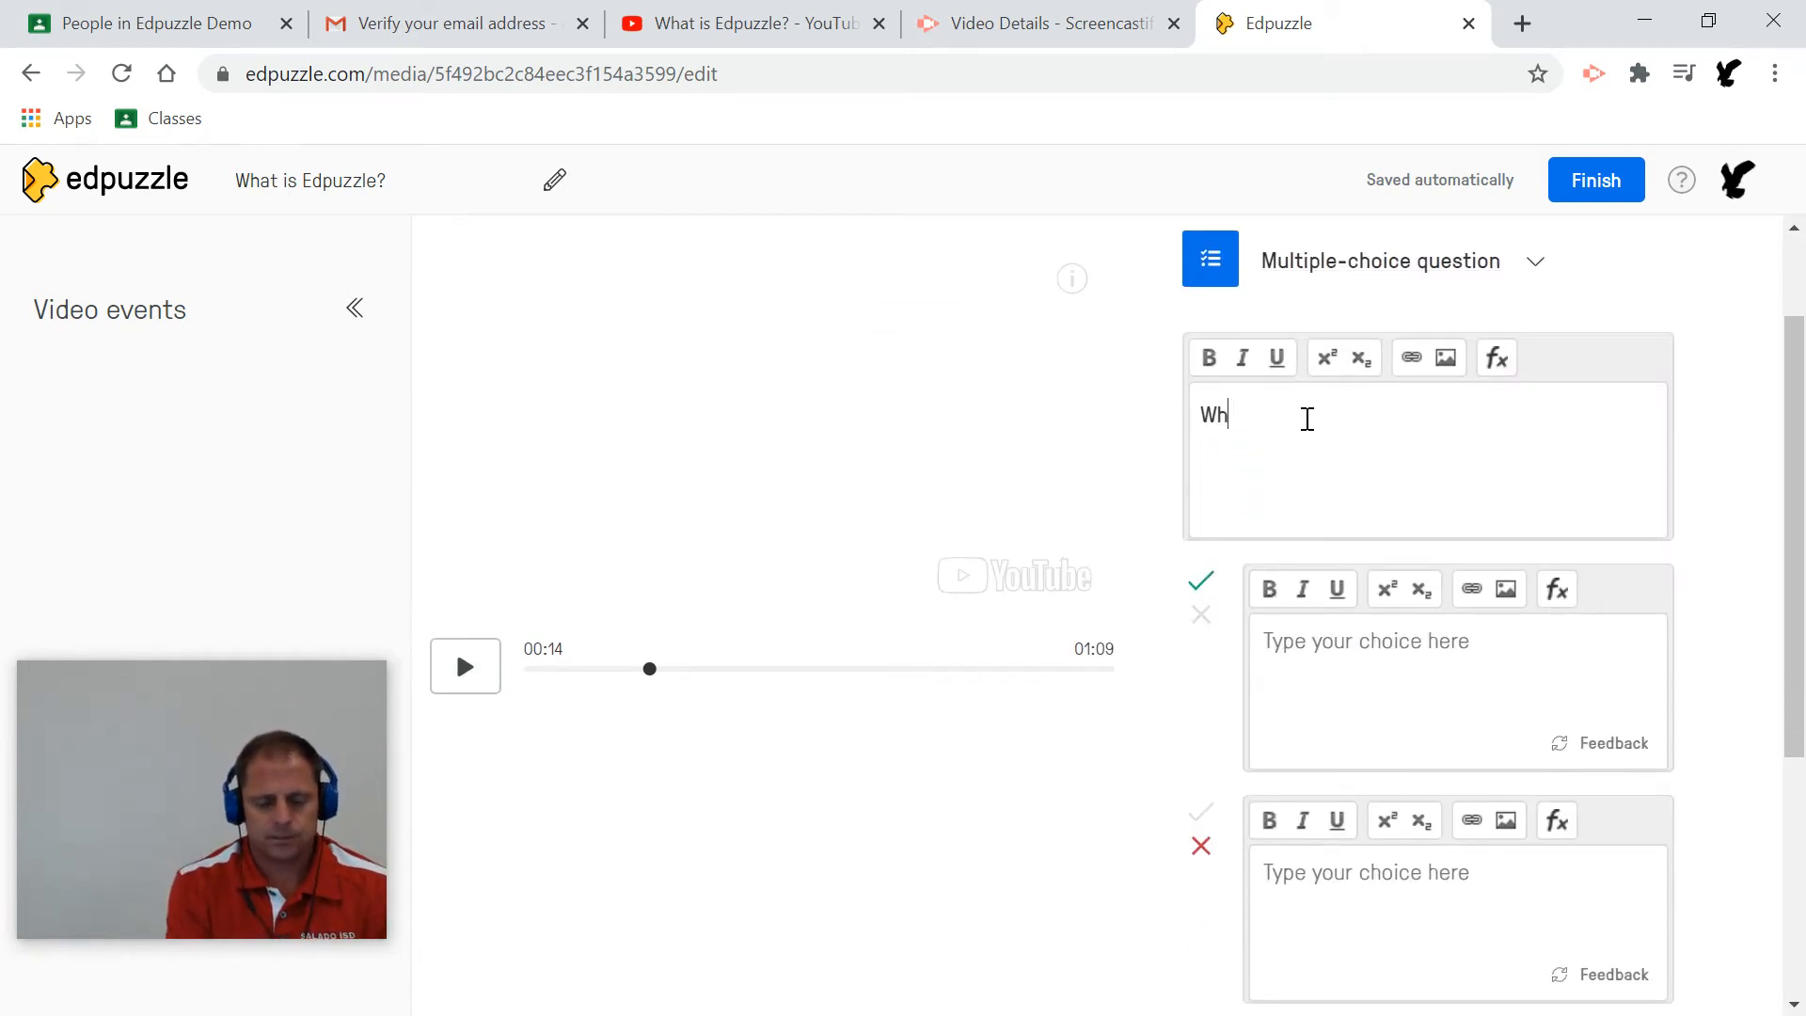
text(at just happen)
key(BackSpace)
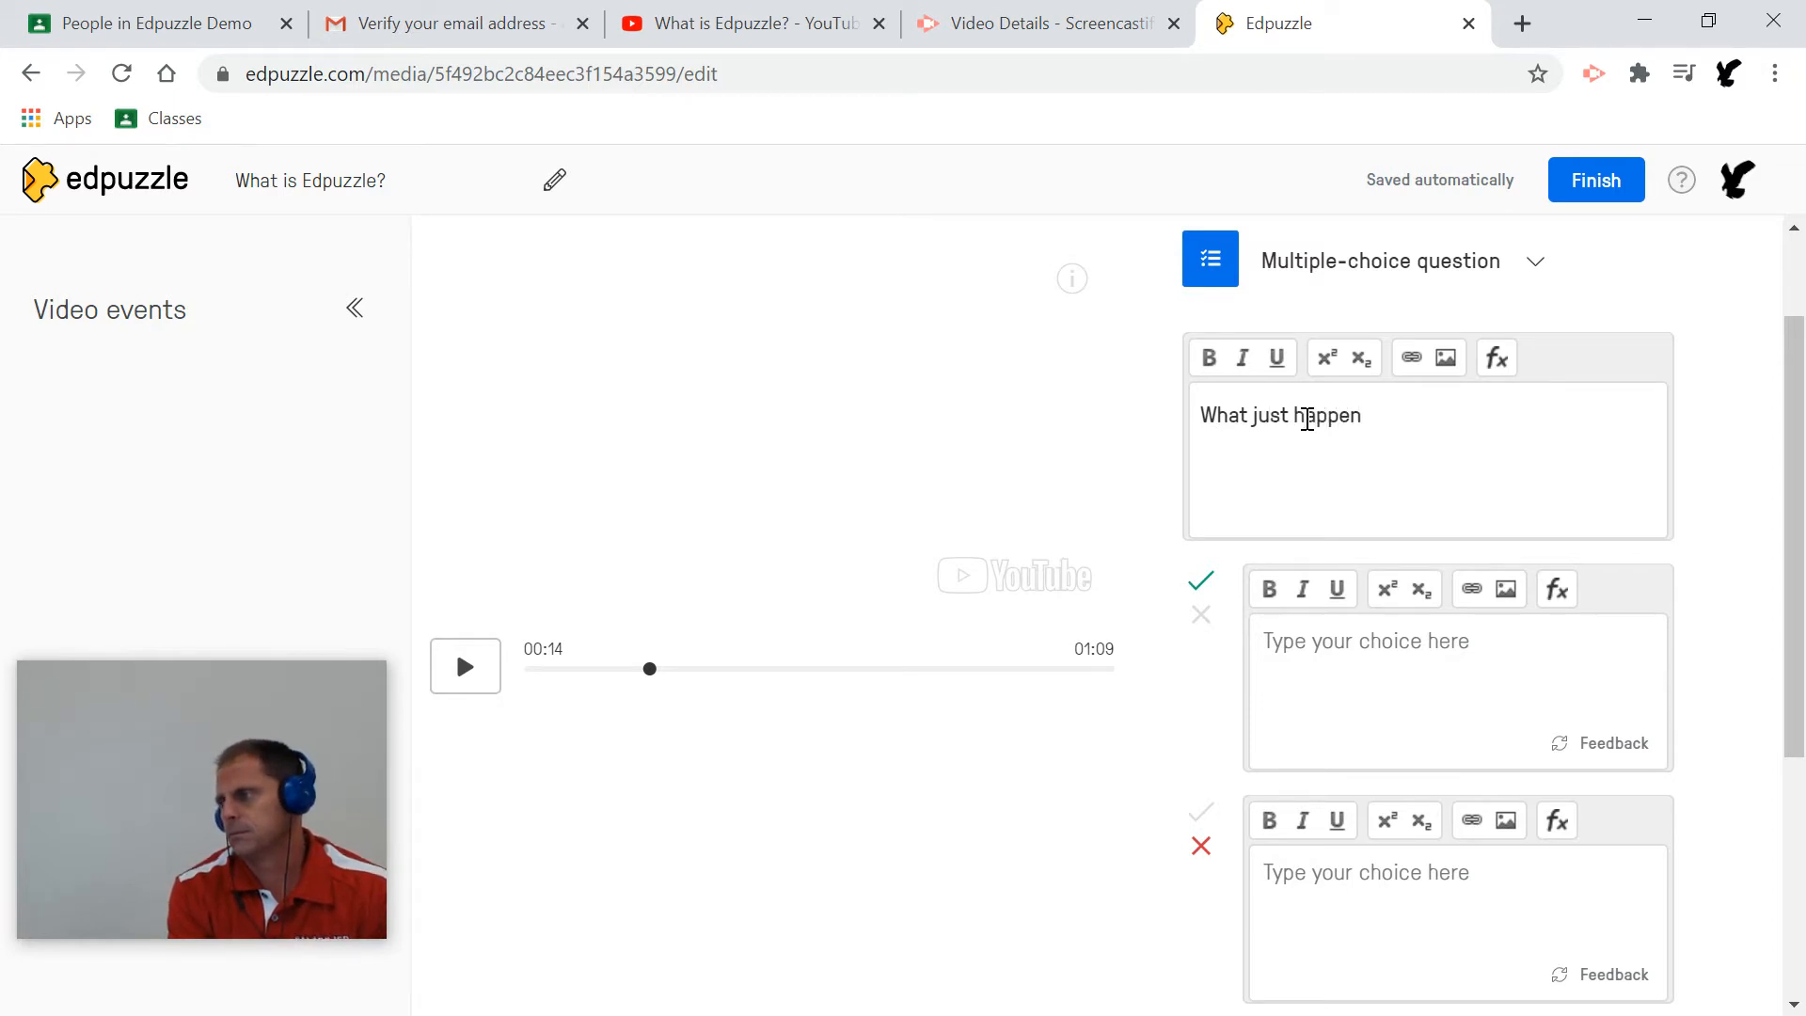
key(BackSpace)
key(BackSpace)
key(BackSpace)
key(BackSpace)
key(BackSpace)
key(BackSpace)
key(BackSpace)
key(BackSpace)
key(BackSpace)
key(BackSpace)
key(BackSpace)
key(BackSpace)
key(BackSpace)
key(BackSpace)
key(BackSpace)
key(BackSpace)
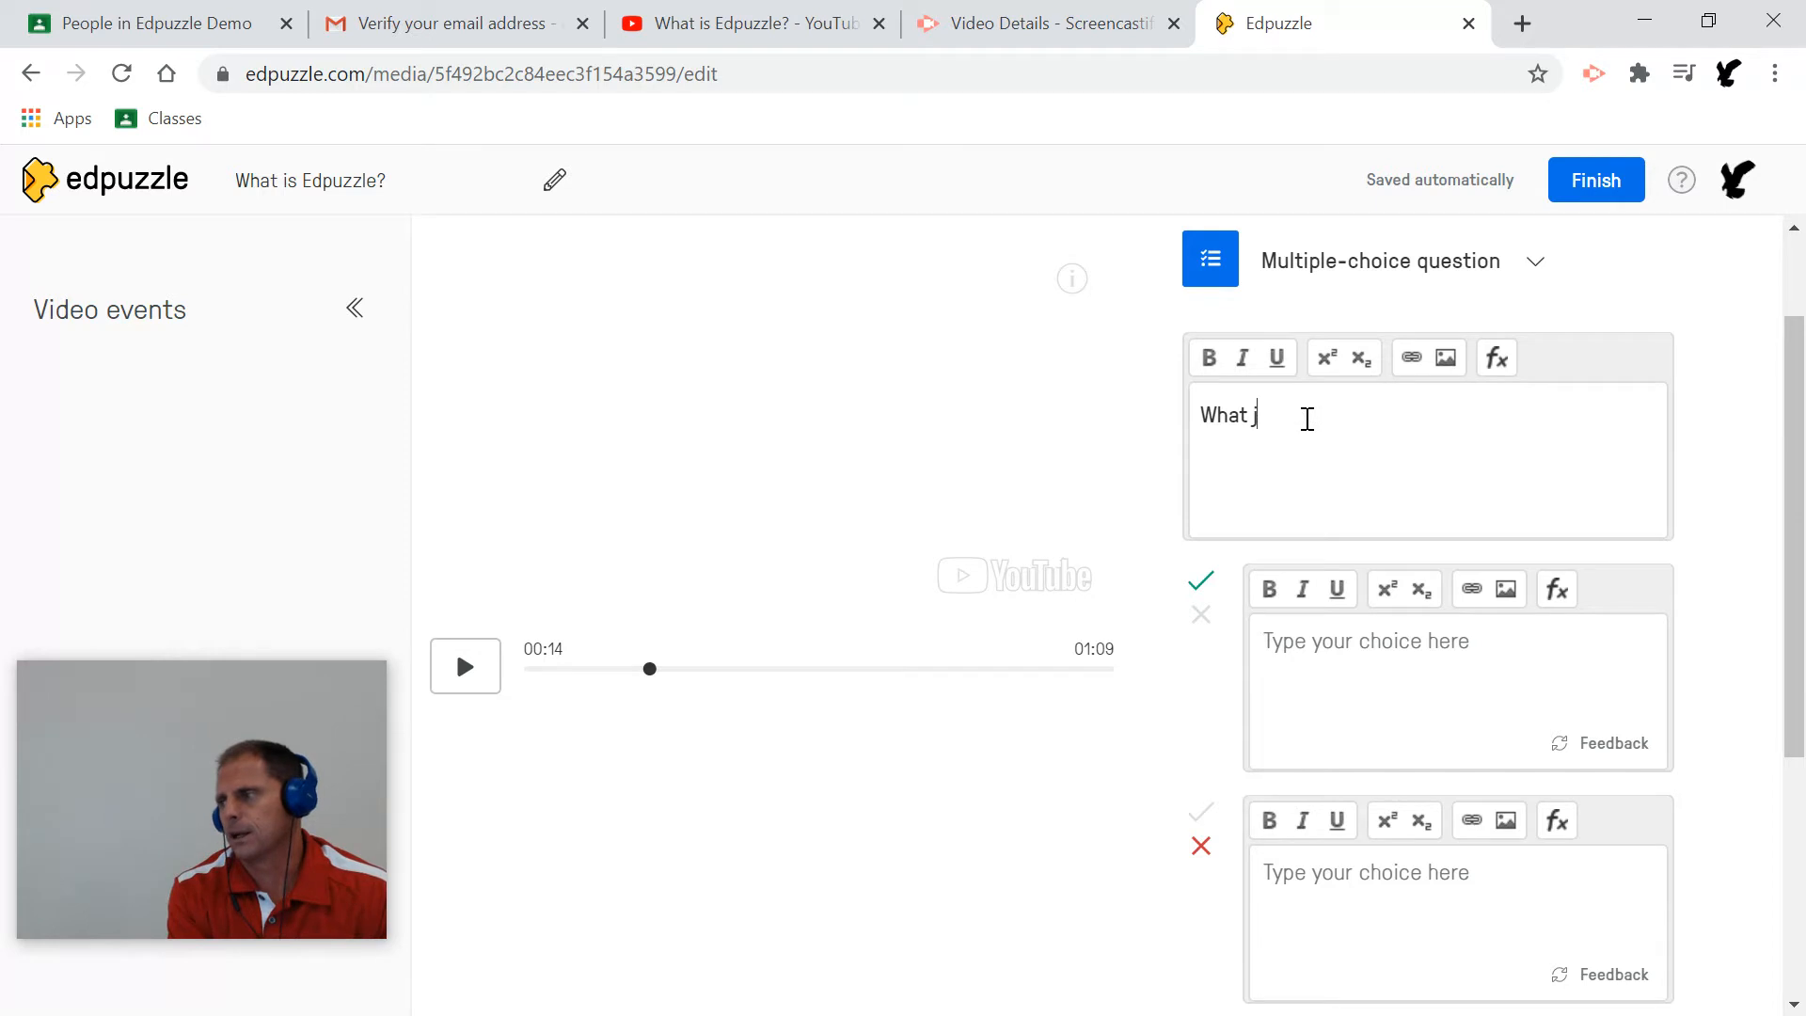
text(What )
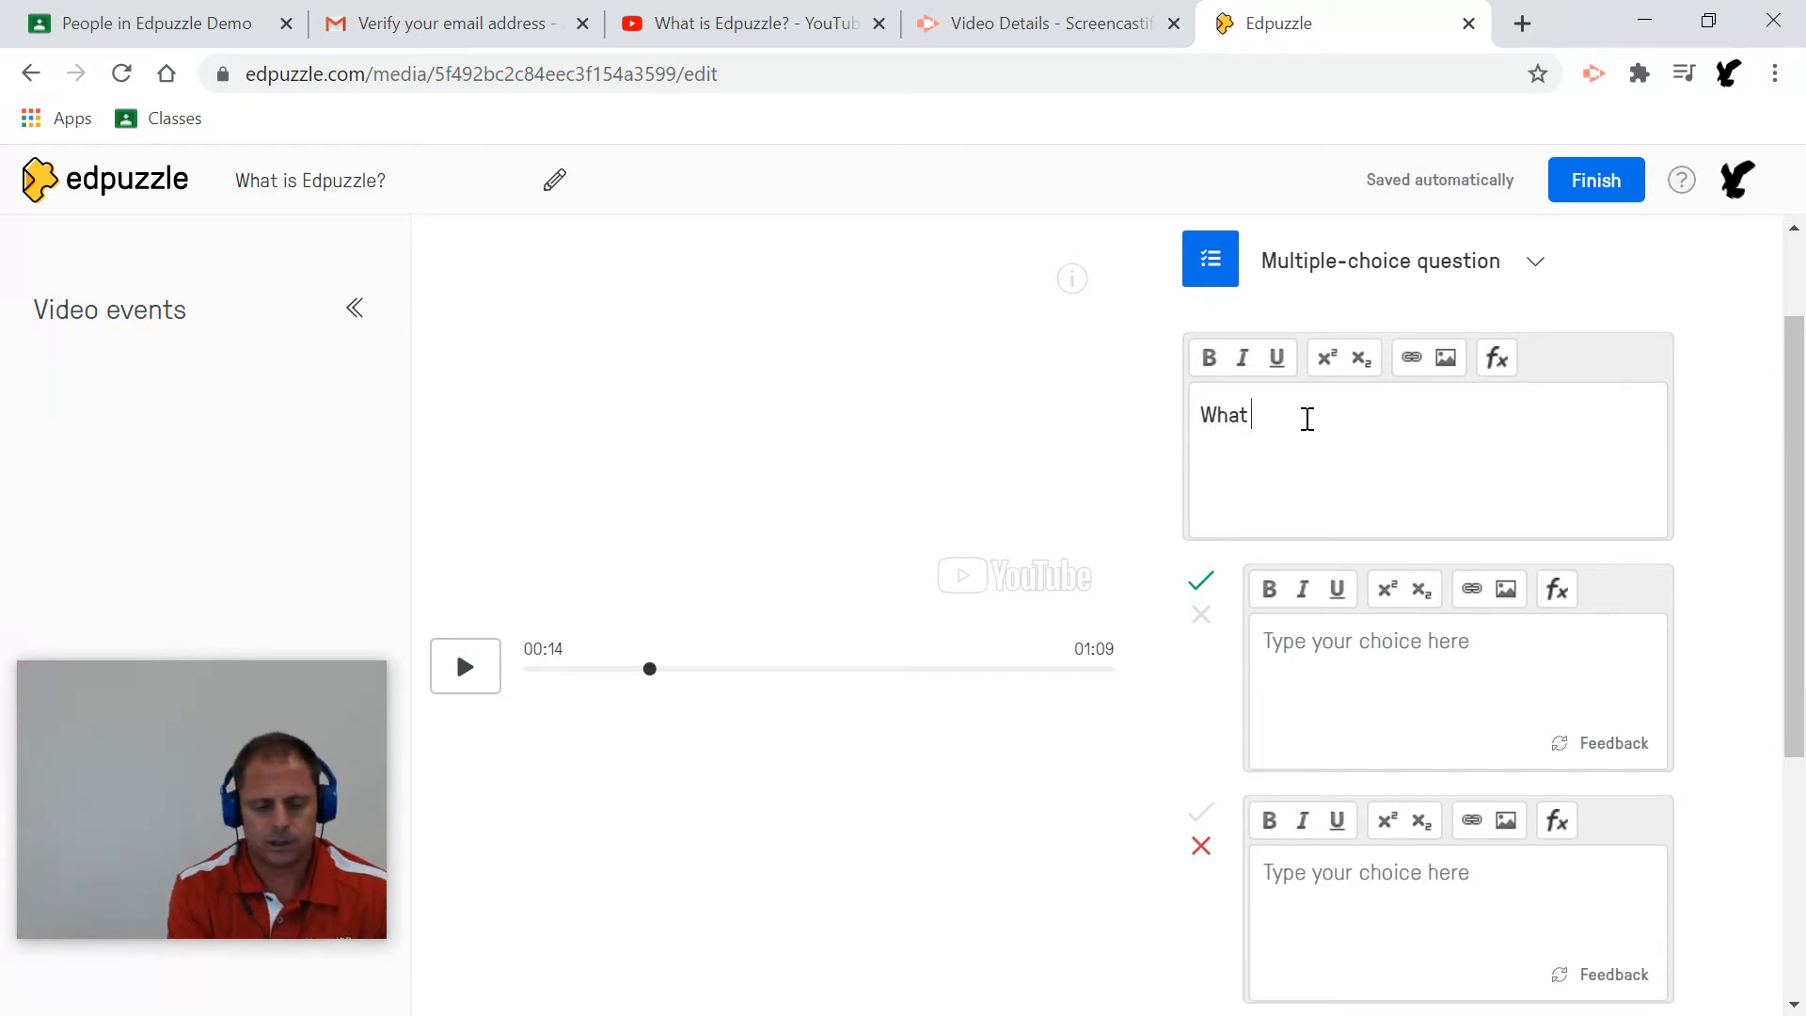
text(kinds of videos can be used with Ed)
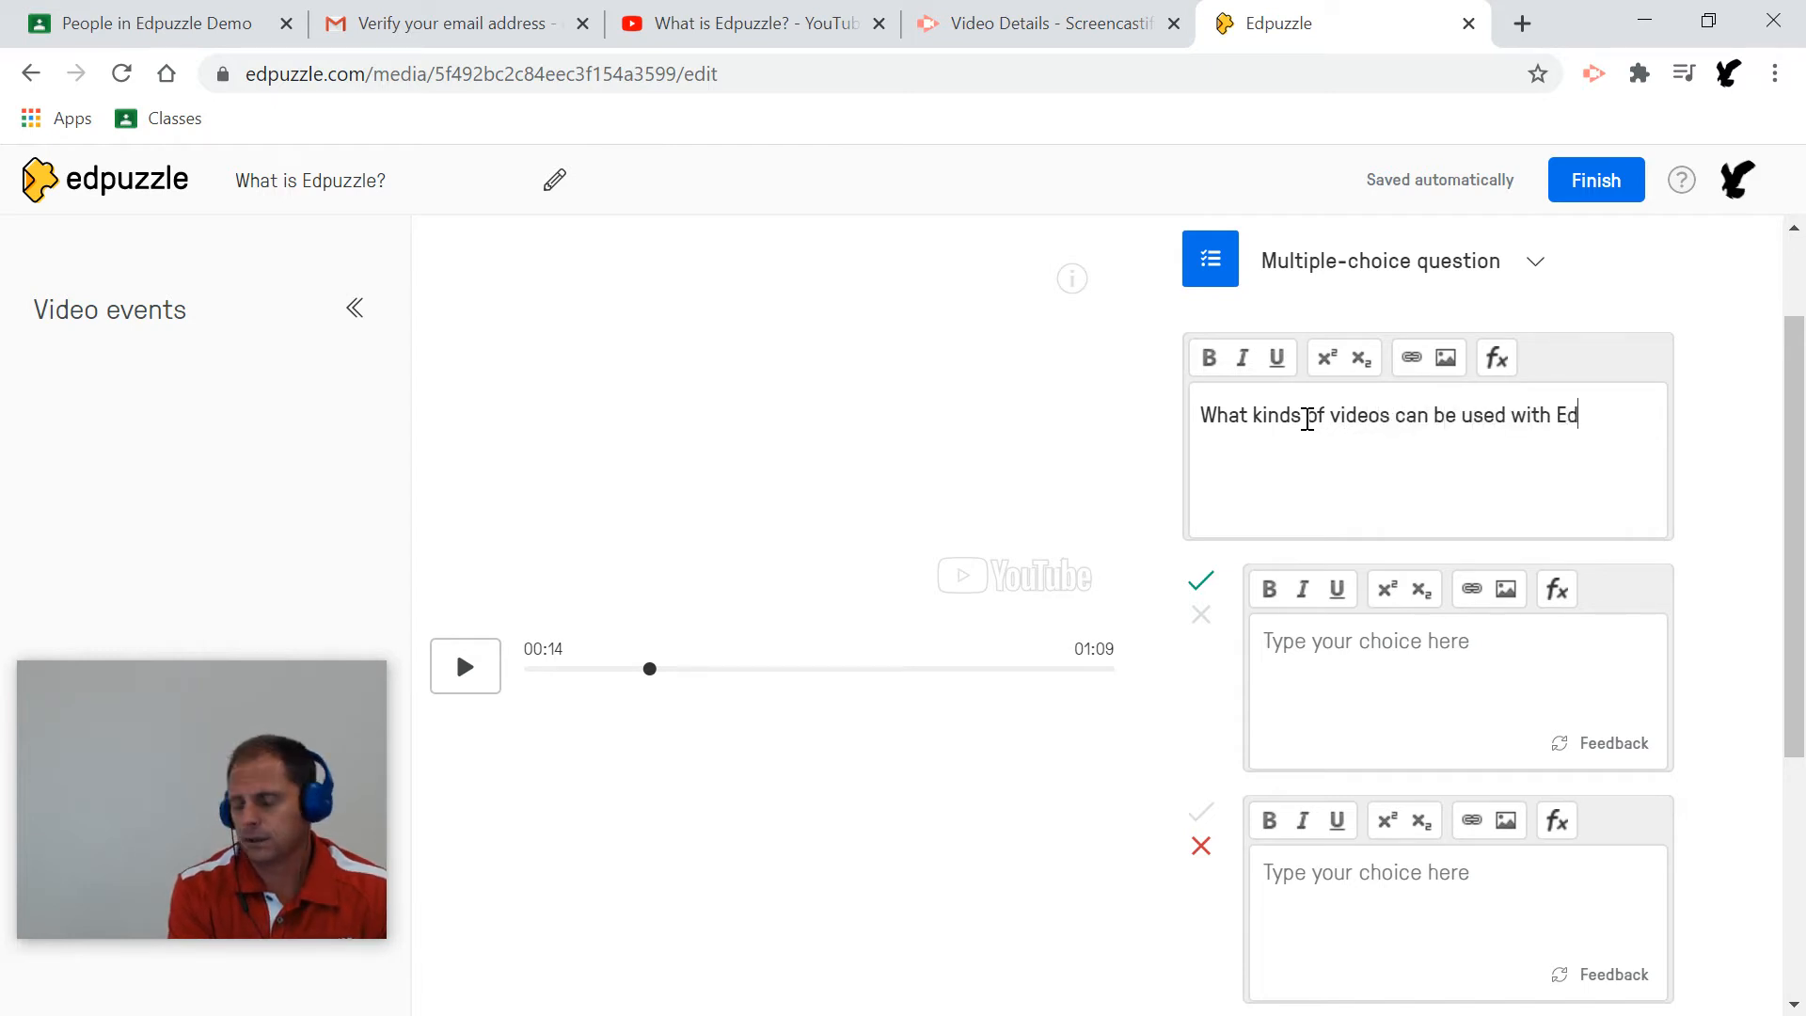
text(pzuu)
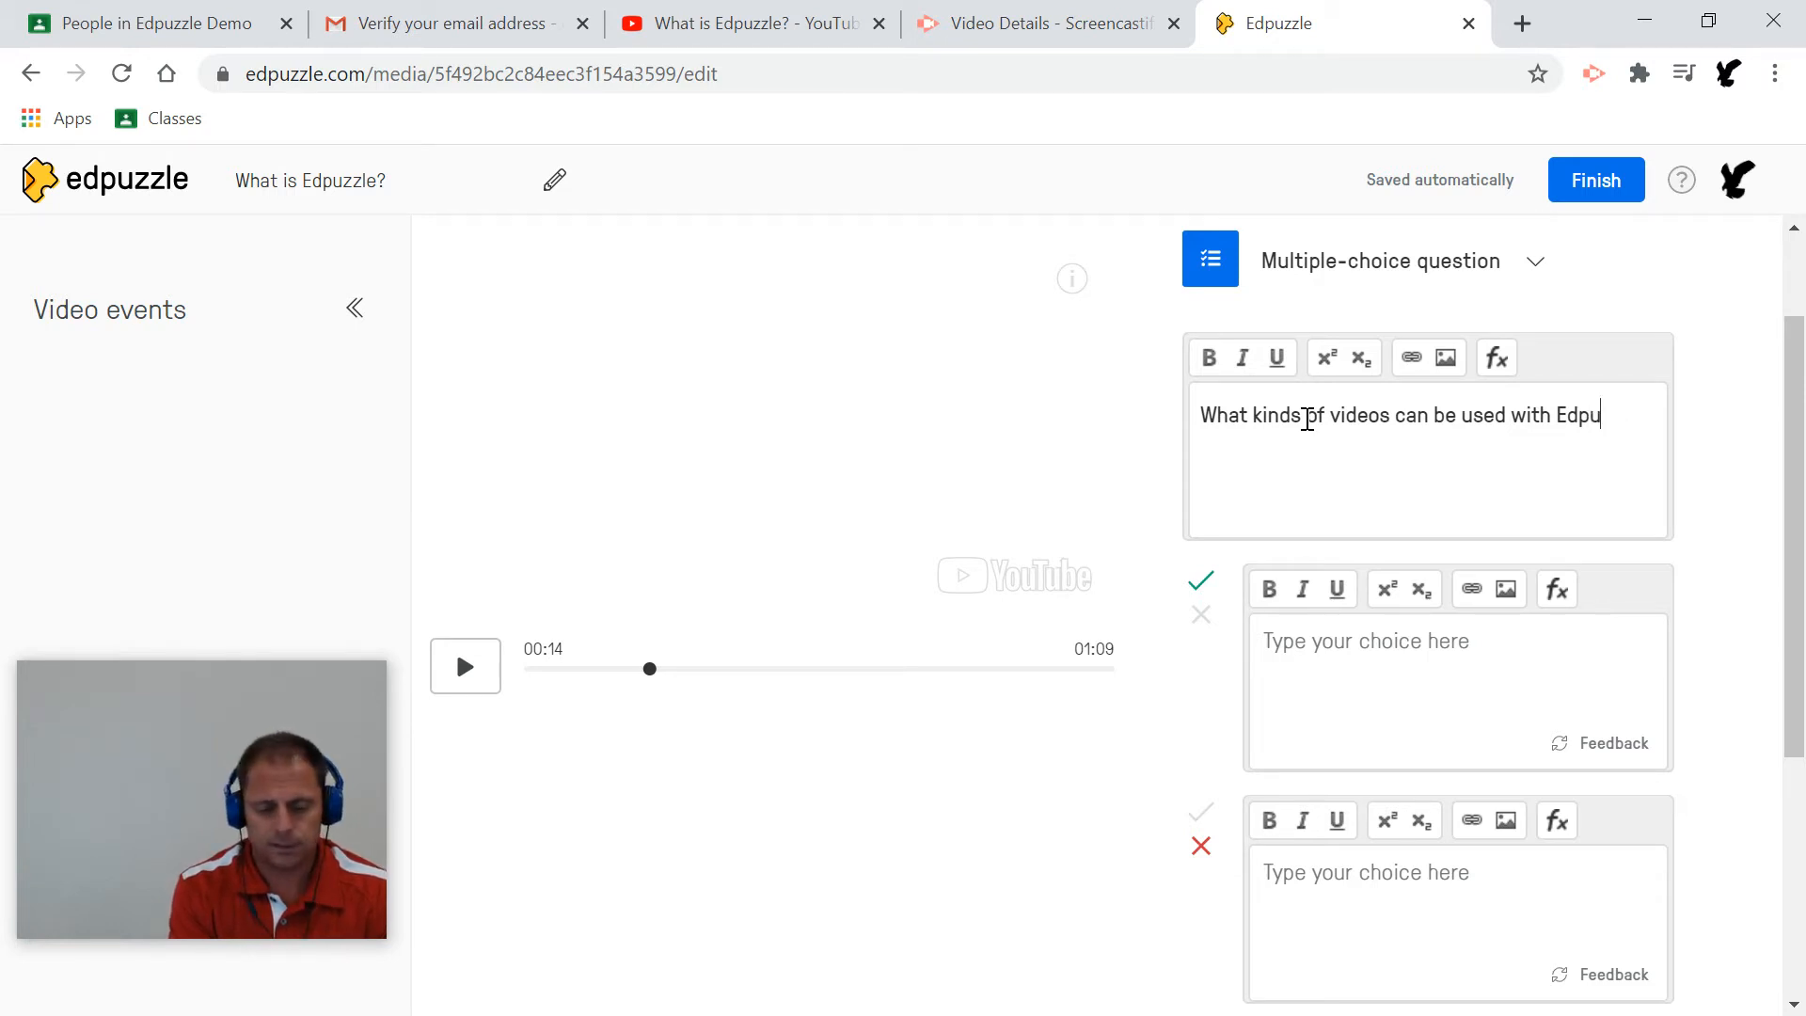
key(BackSpace)
text(z)
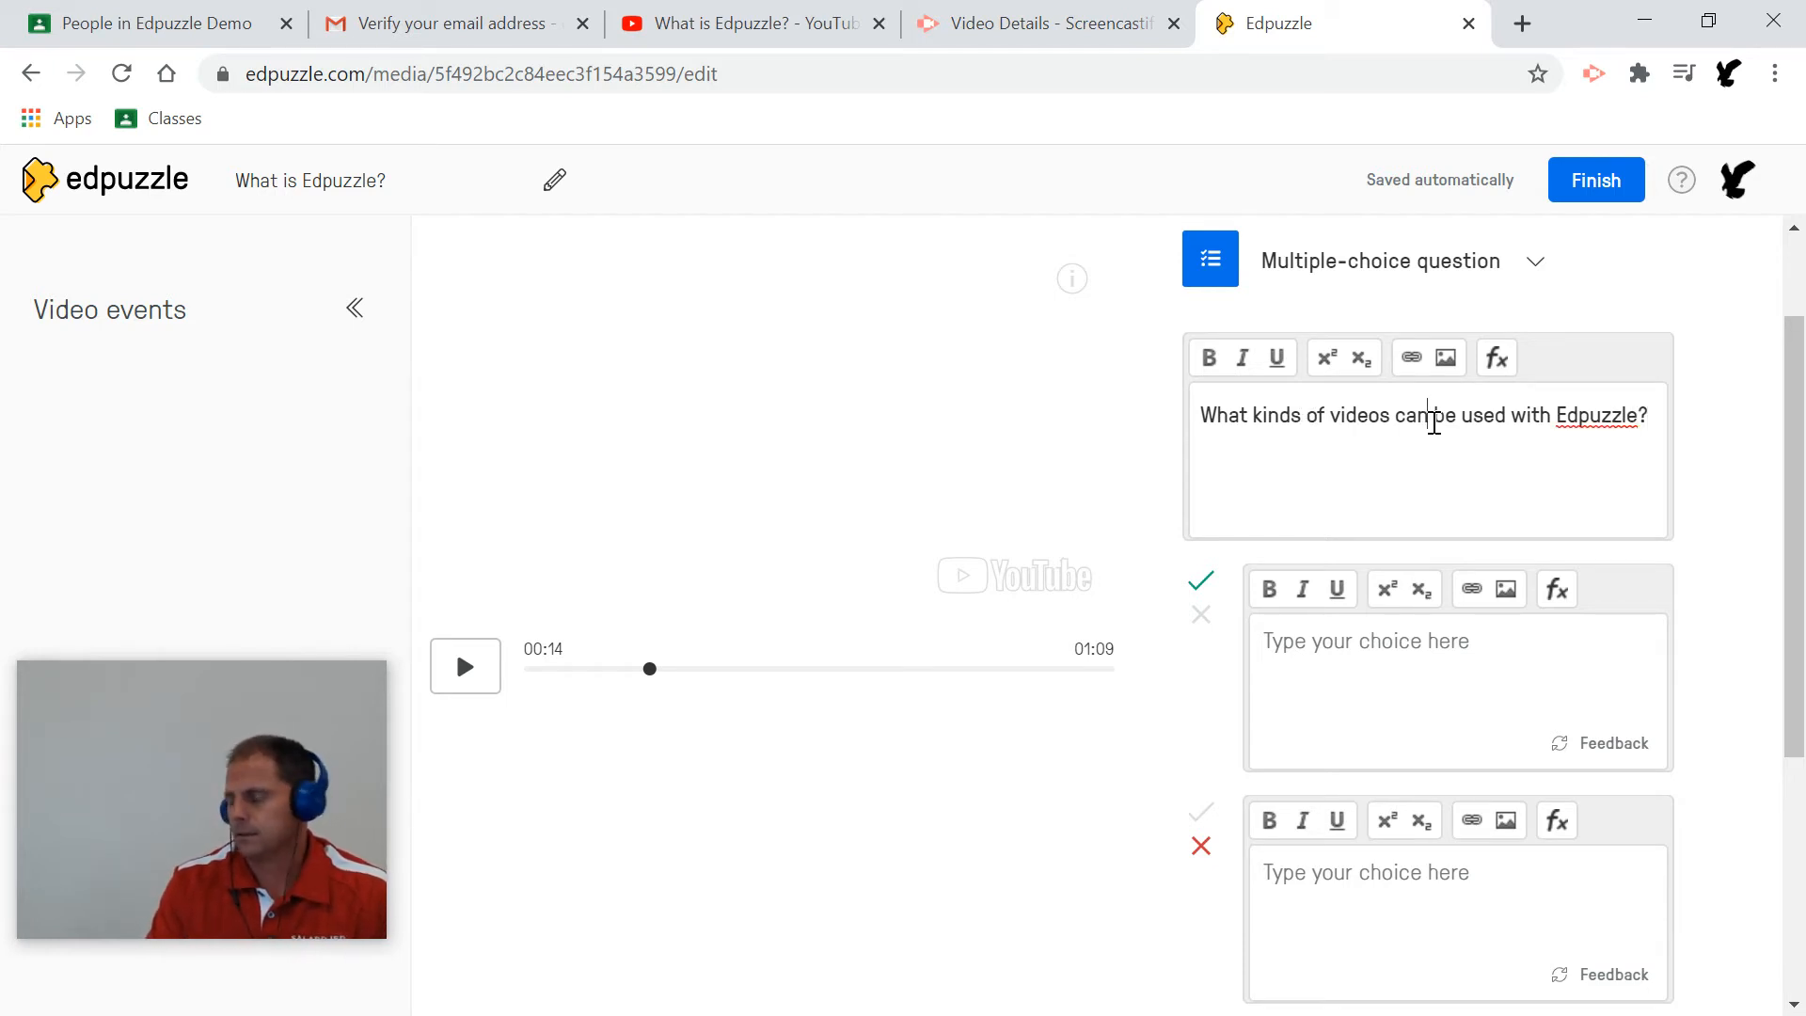
text(NOT)
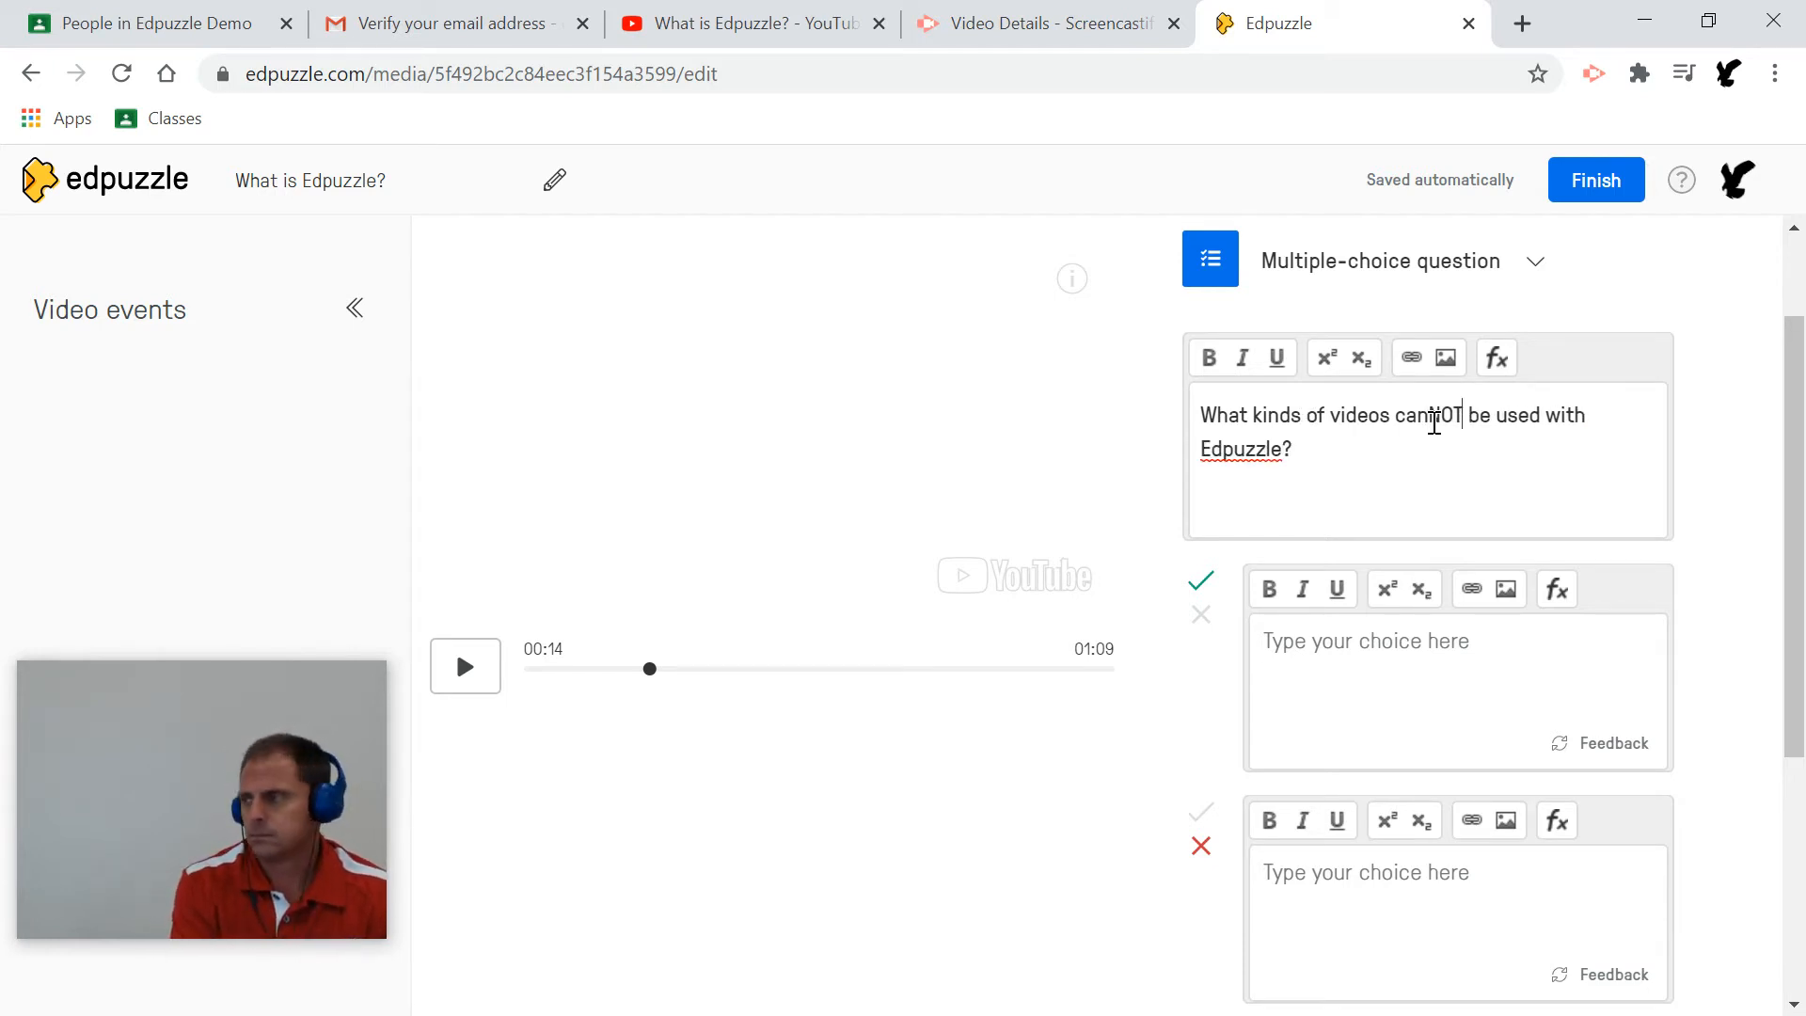
click(1429, 416)
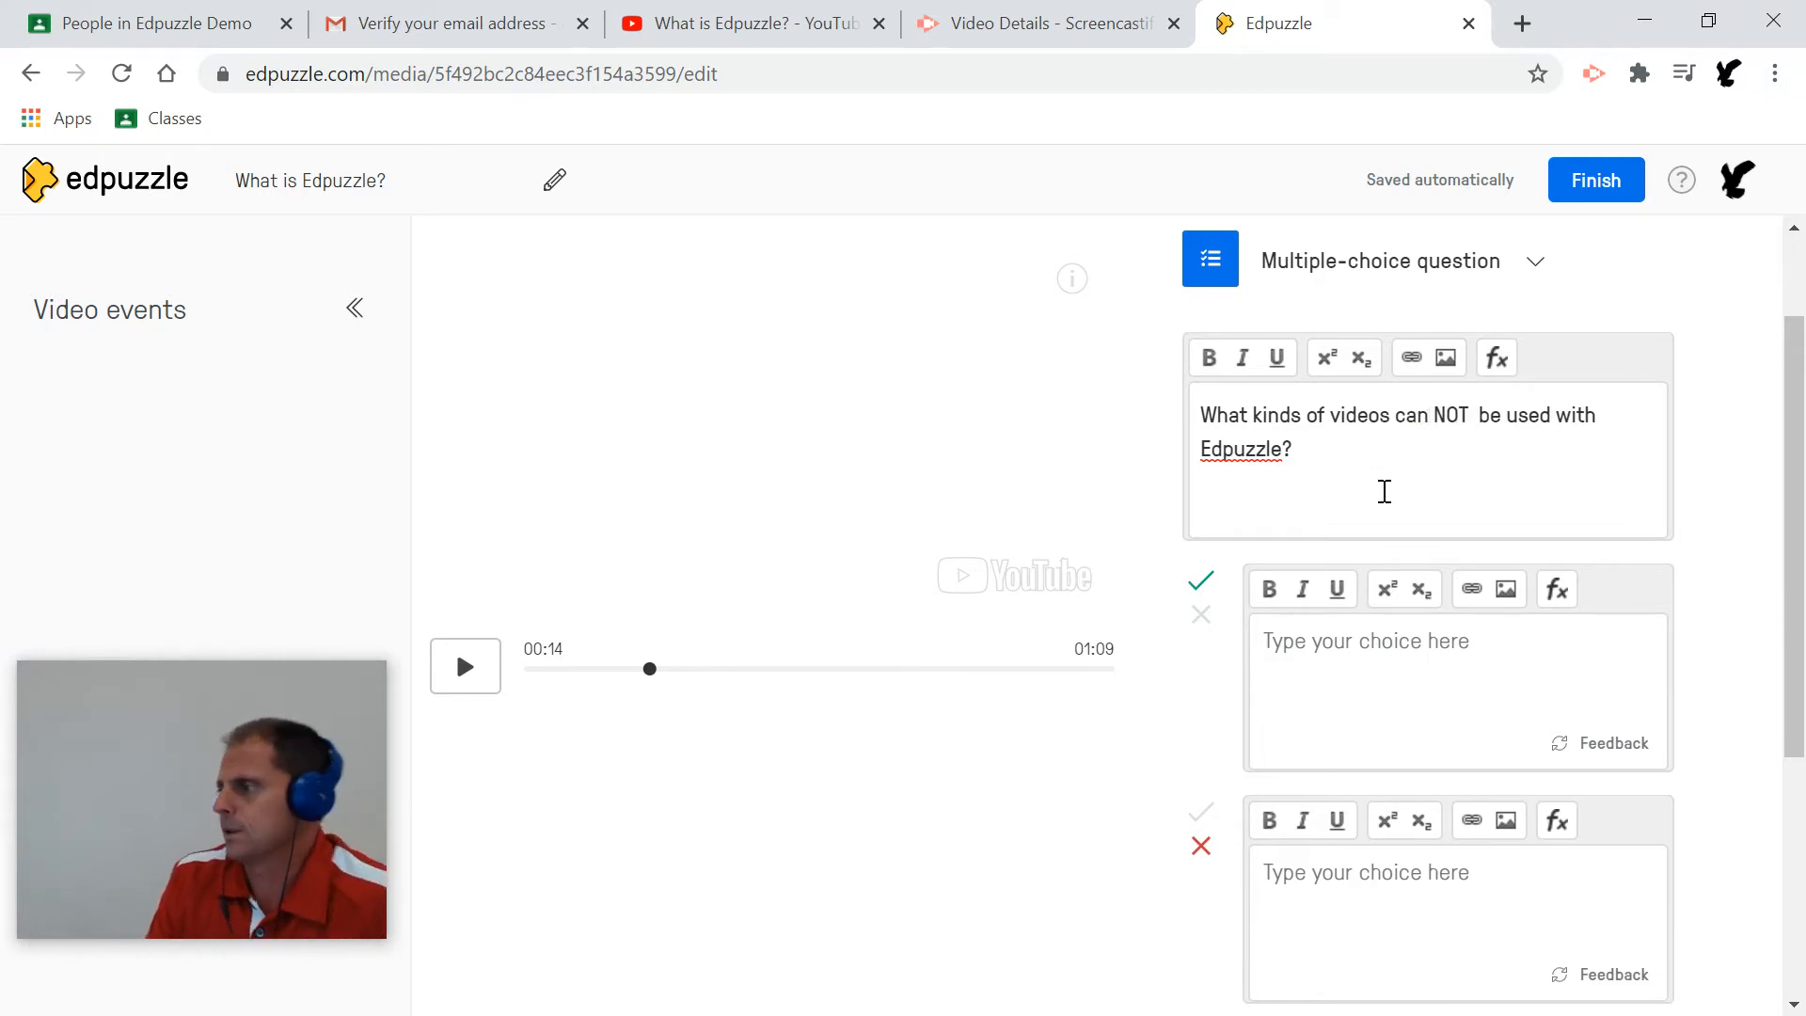
scroll(1399, 492, down, 1)
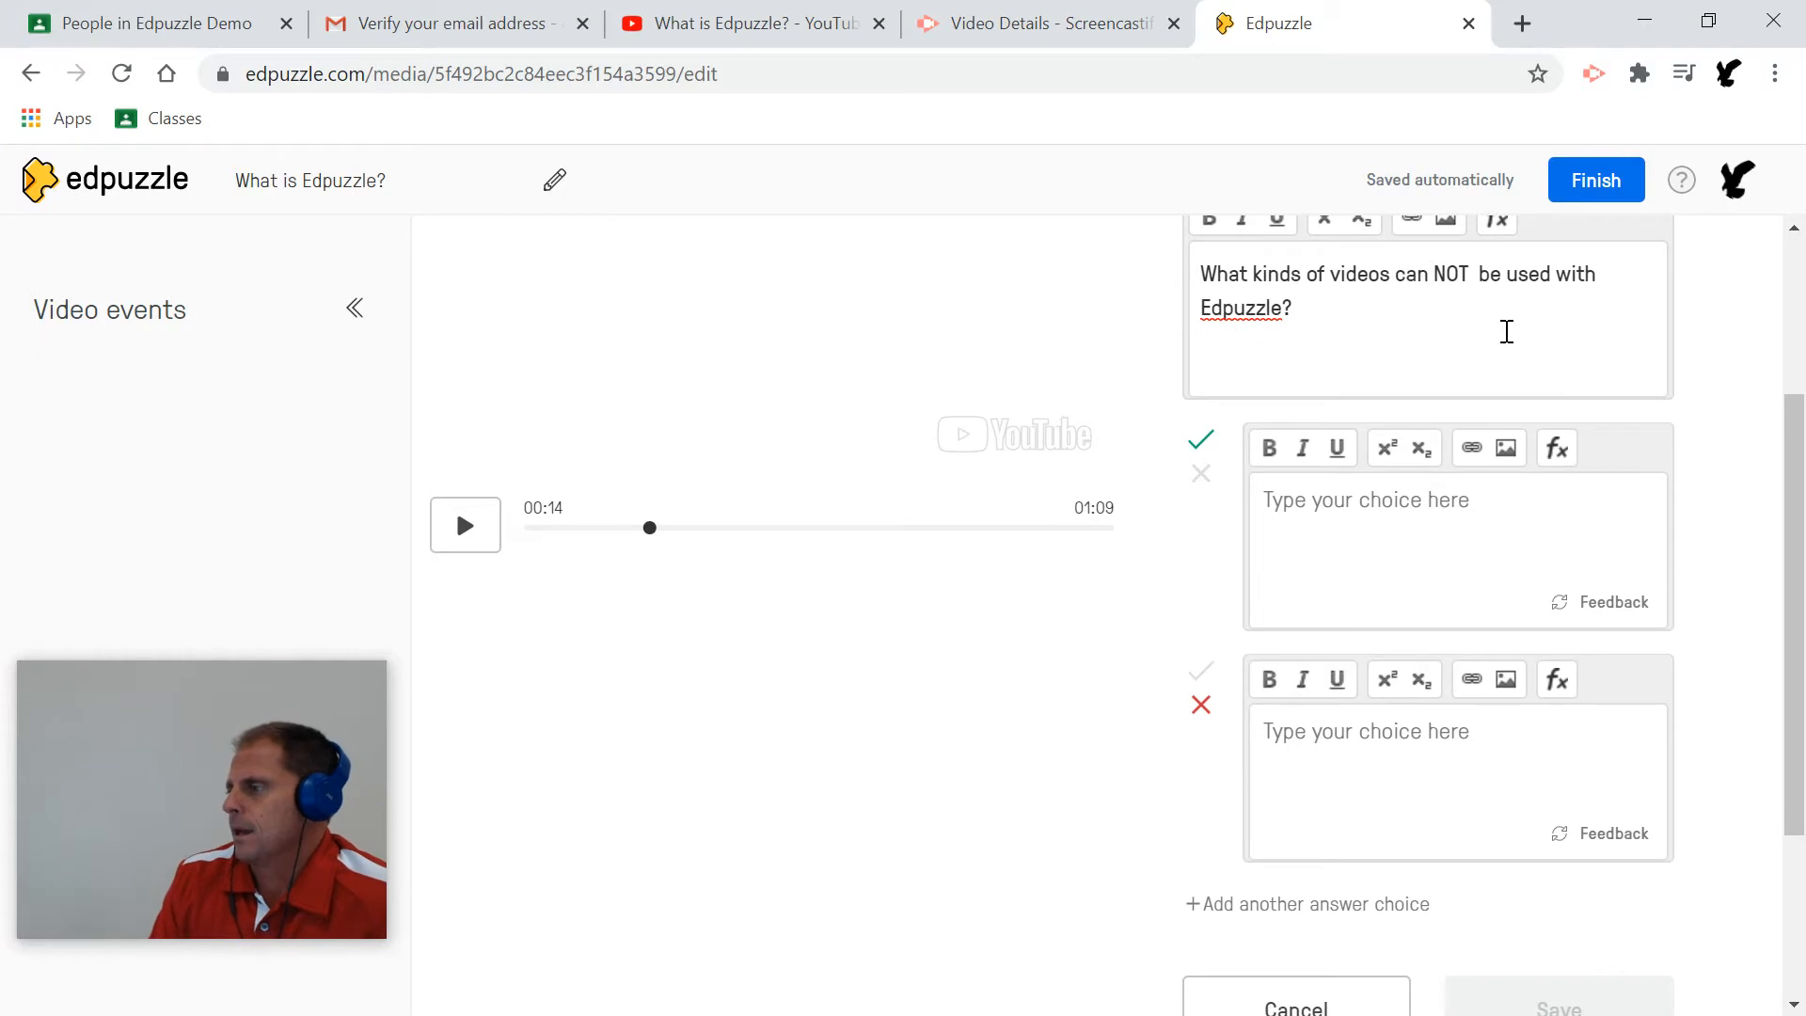
scroll(1410, 360, up, 1)
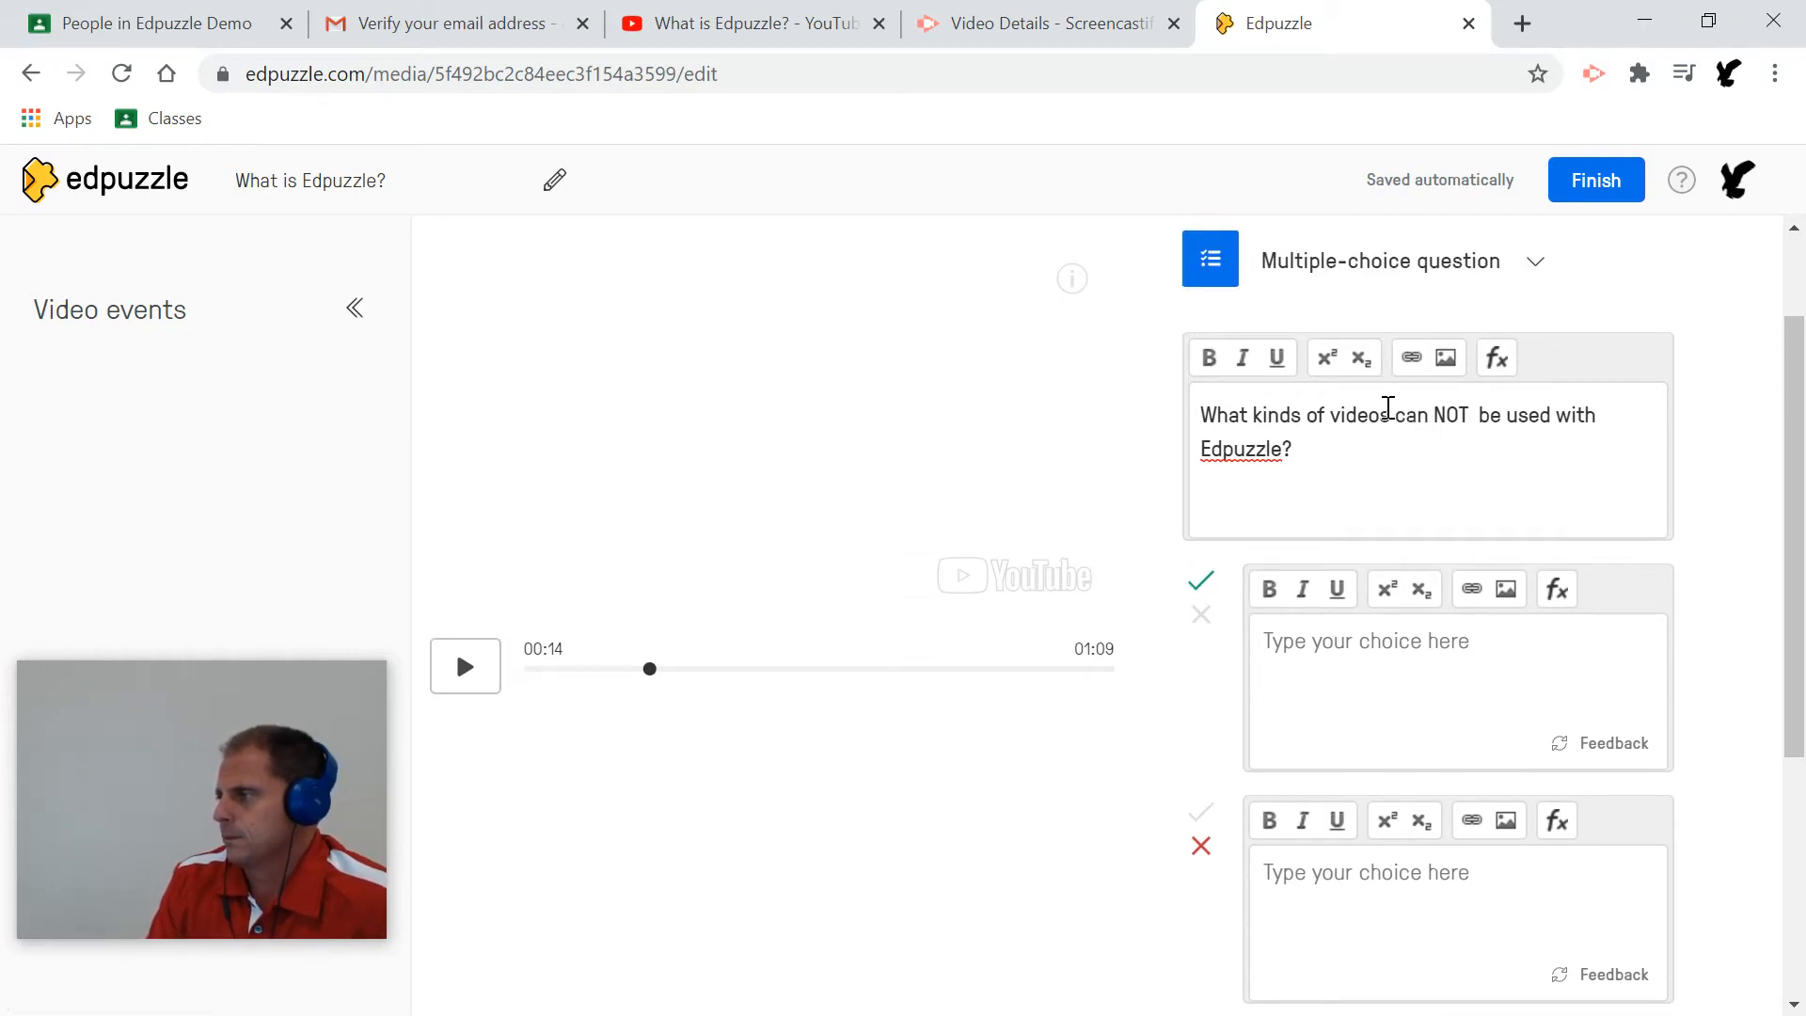
scroll(1407, 436, down, 3)
scroll(1406, 438, up, 1)
scroll(1406, 438, up, 1)
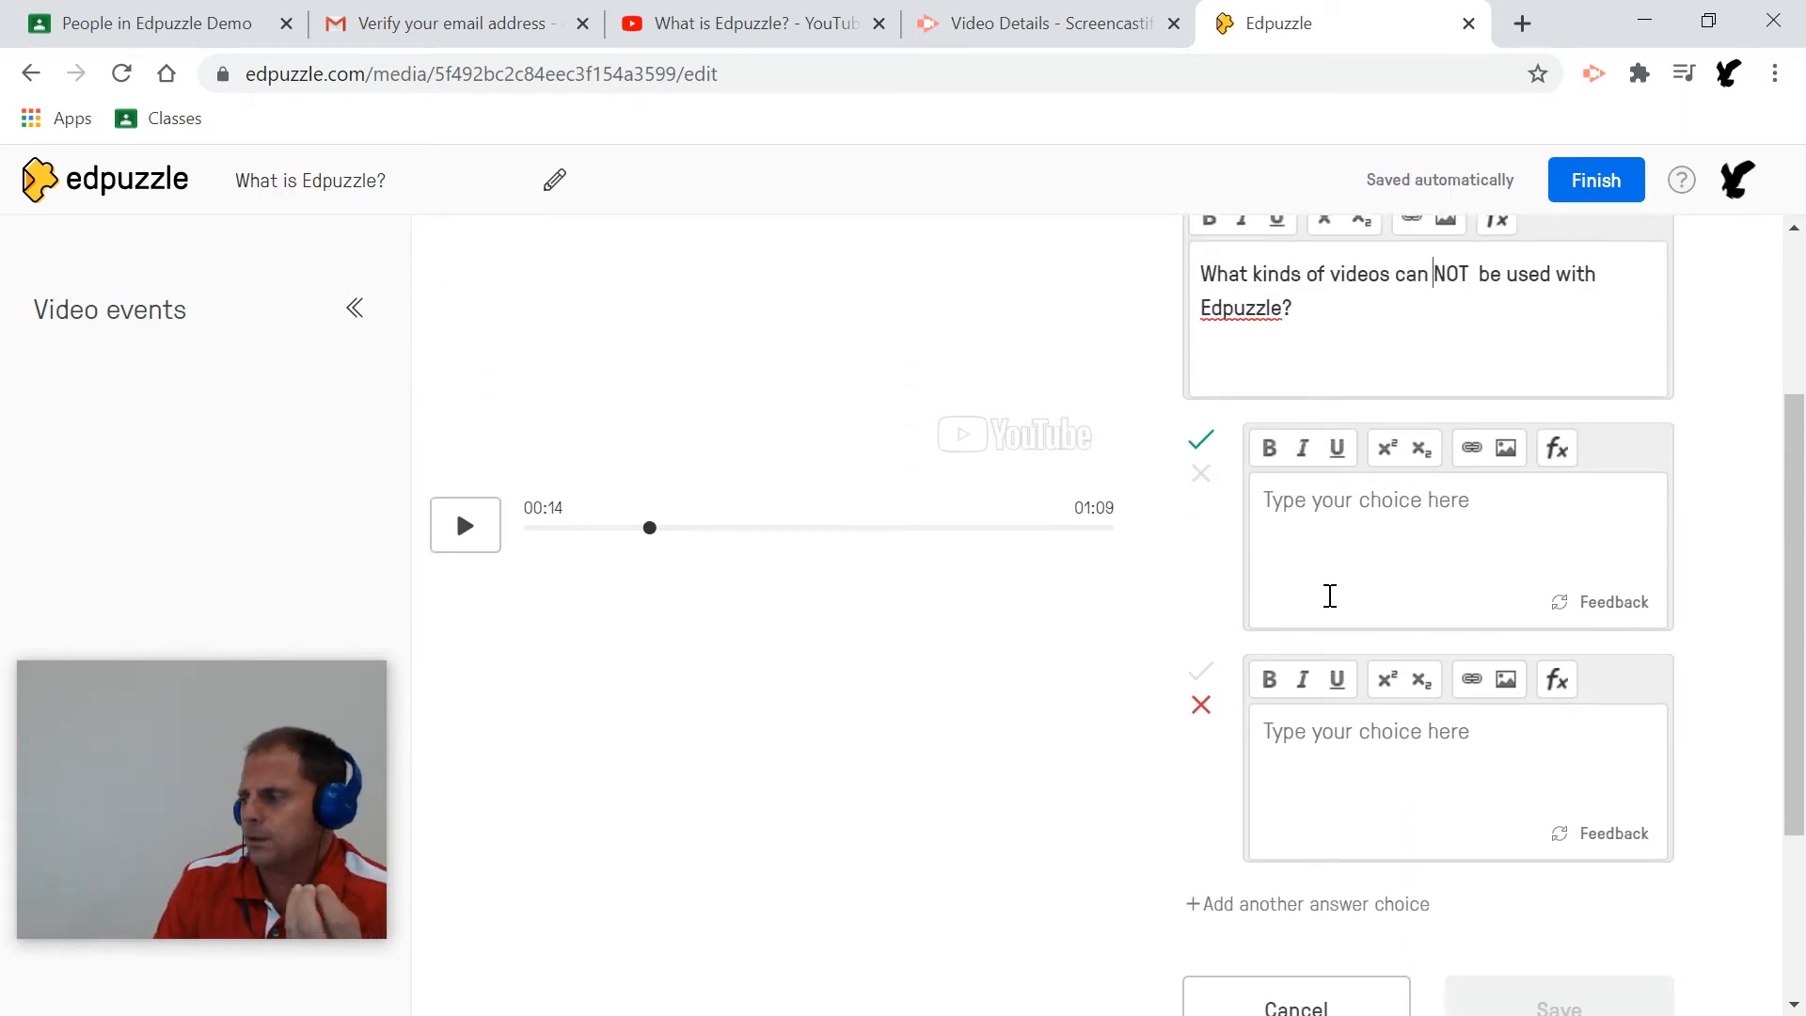
scroll(1326, 602, down, 1)
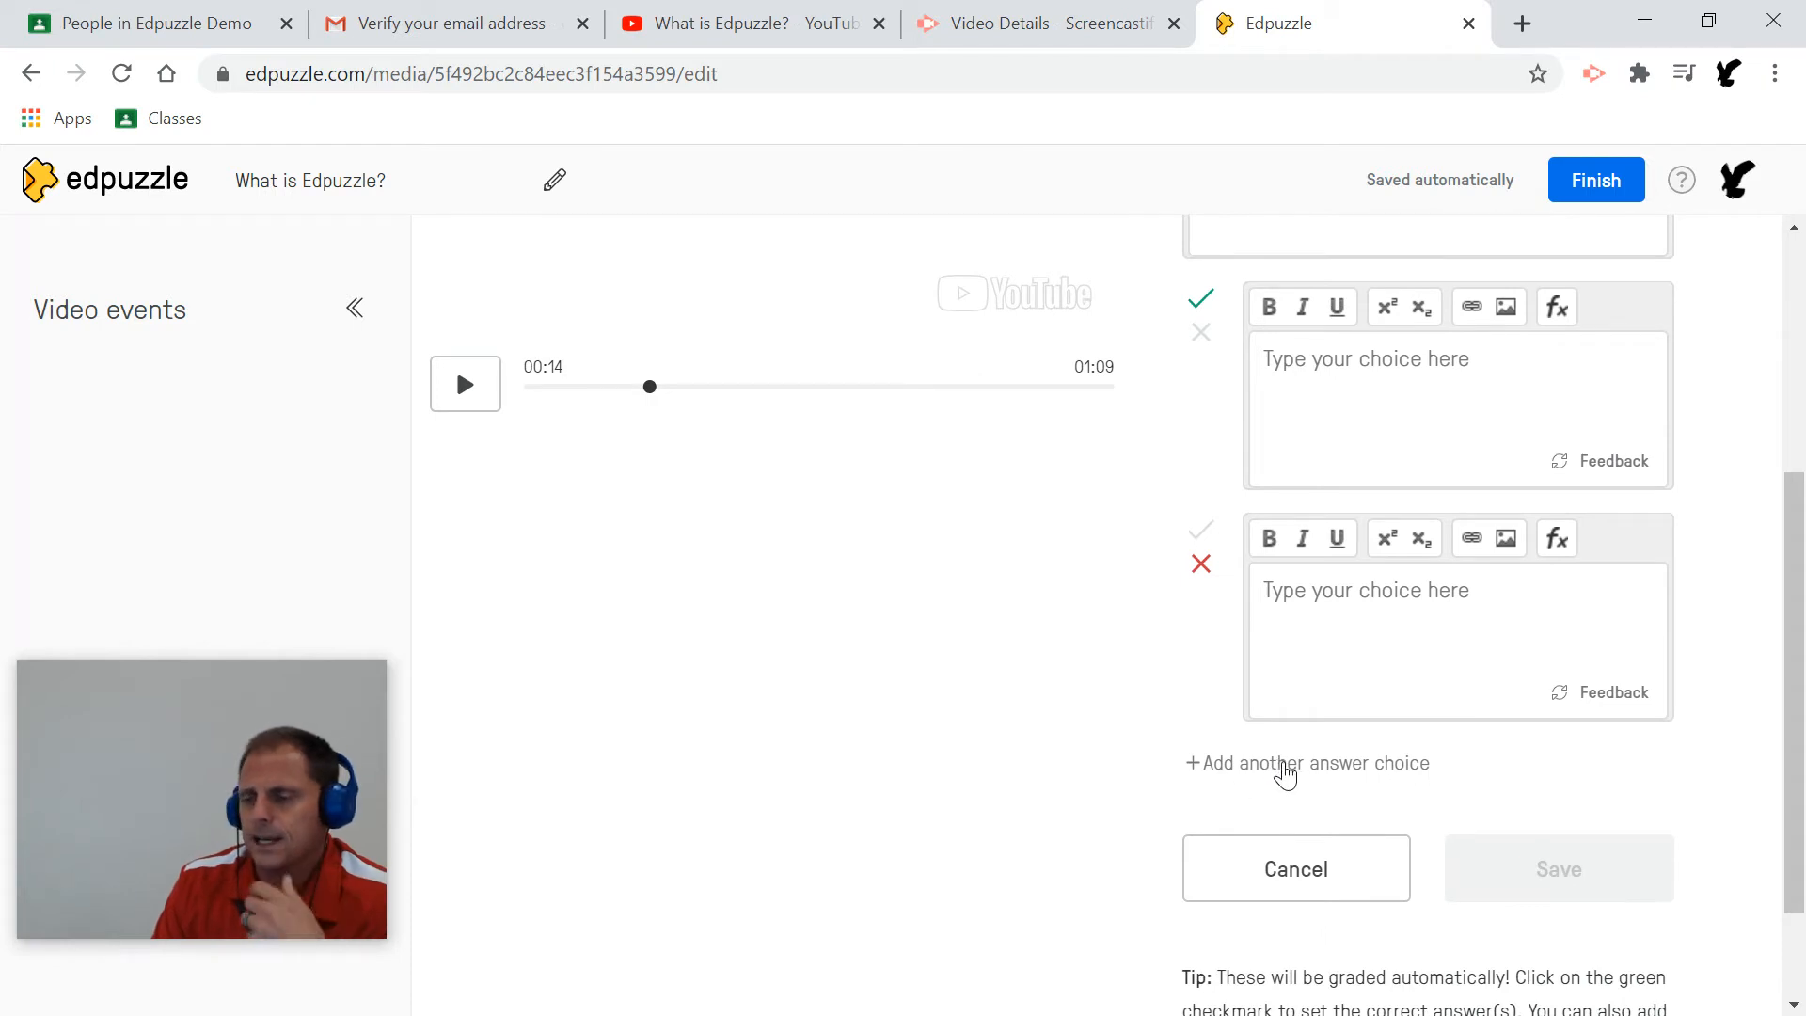
scroll(1298, 758, up, 1)
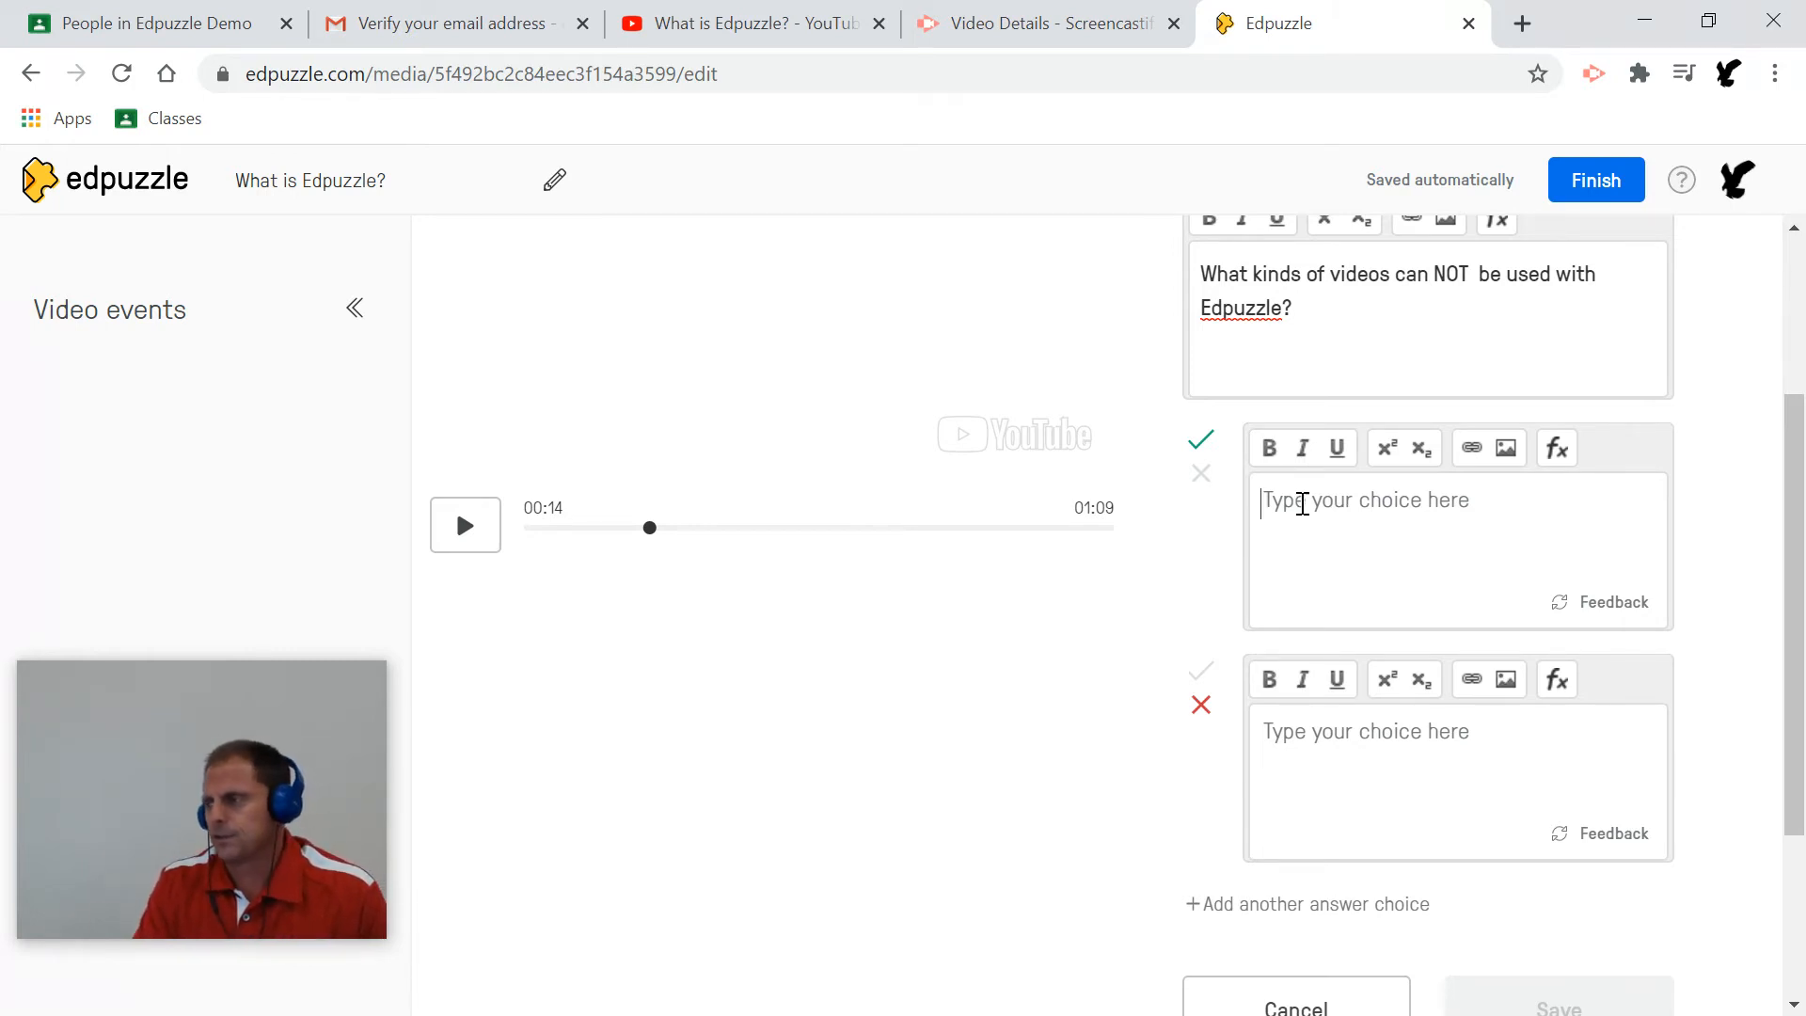
Leave the first answer choice marked incorrect.
click(1207, 478)
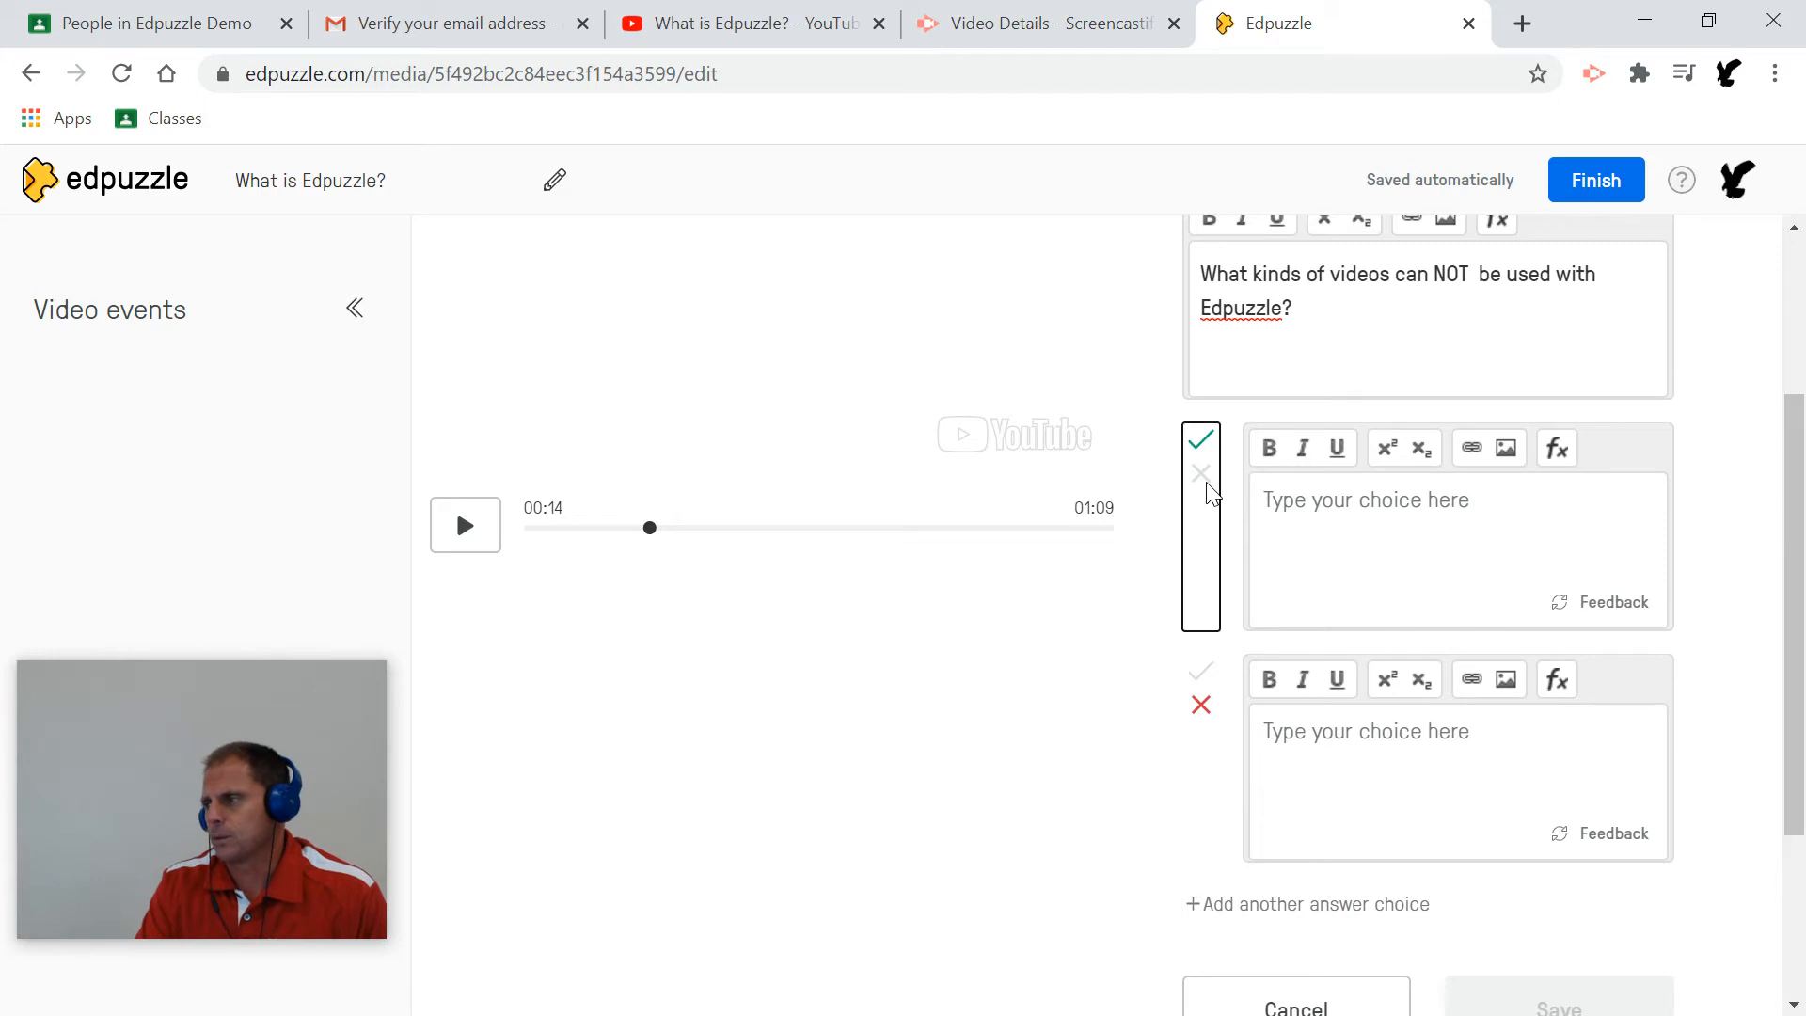
click(1201, 444)
click(1202, 467)
click(1204, 444)
click(1202, 473)
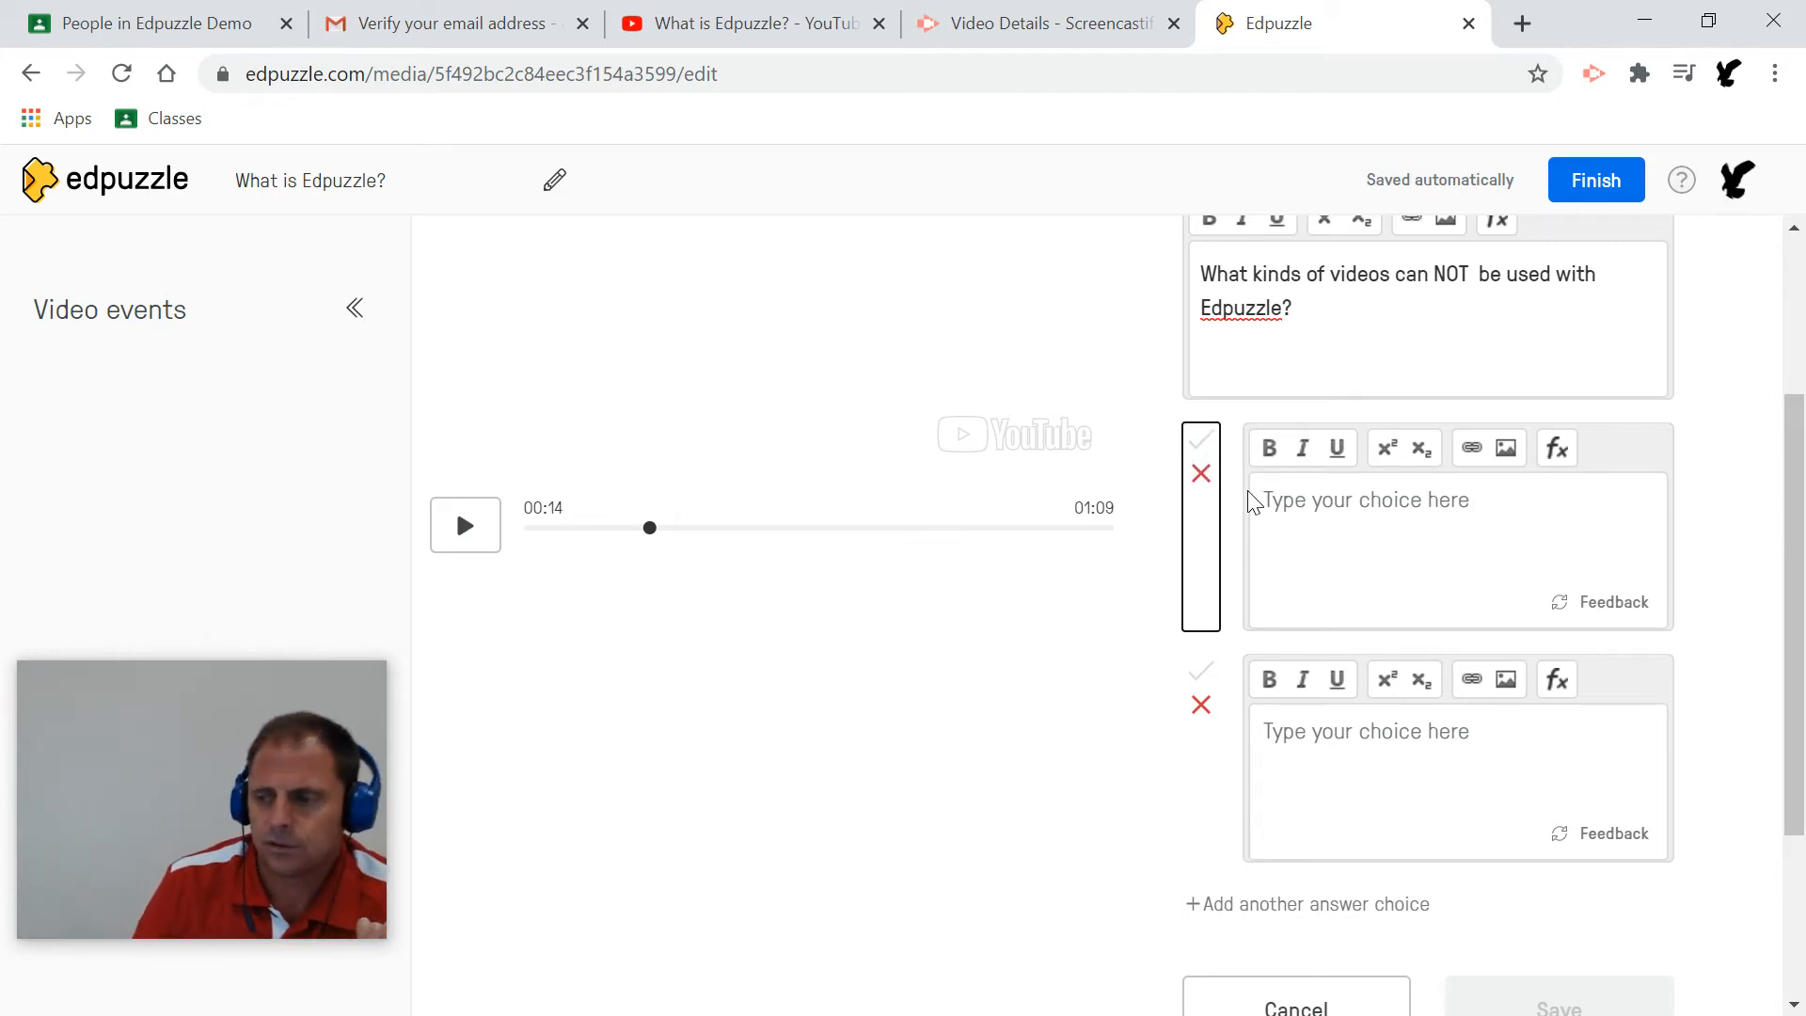
click(1288, 501)
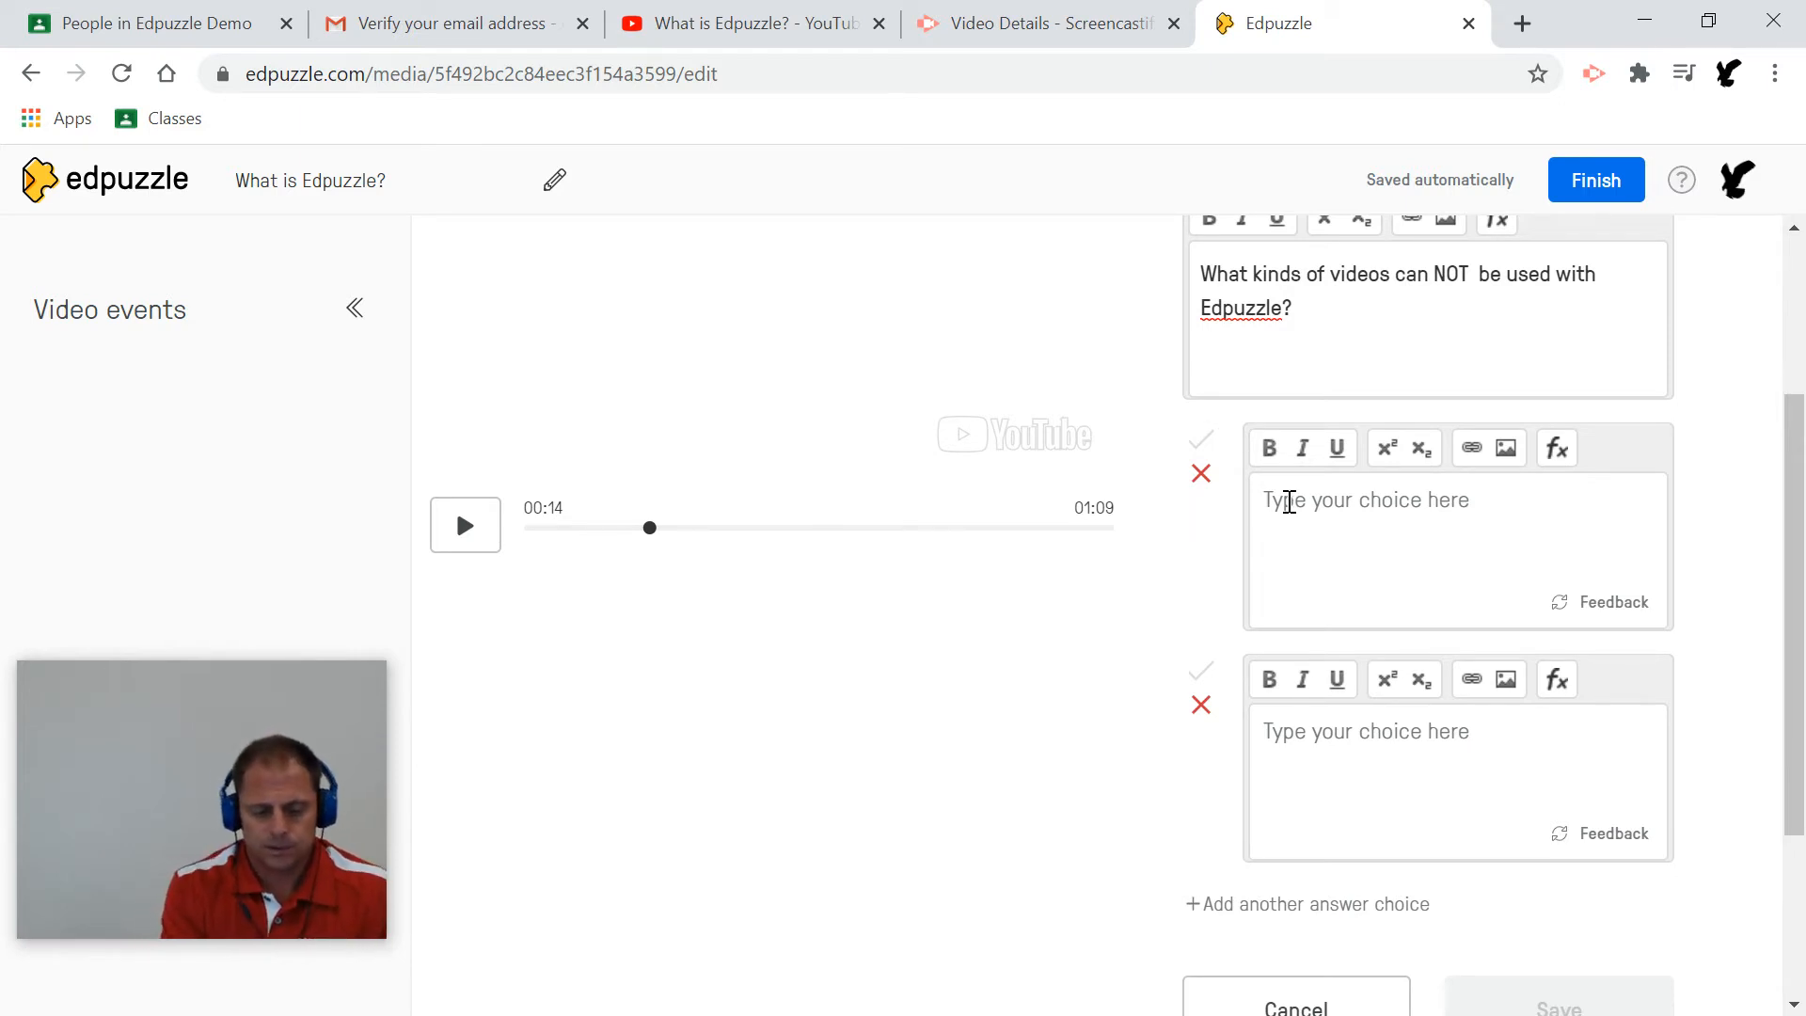
Fill in the first two answer choices as YouTube and Ted Talks.
text(V)
text(imeo)
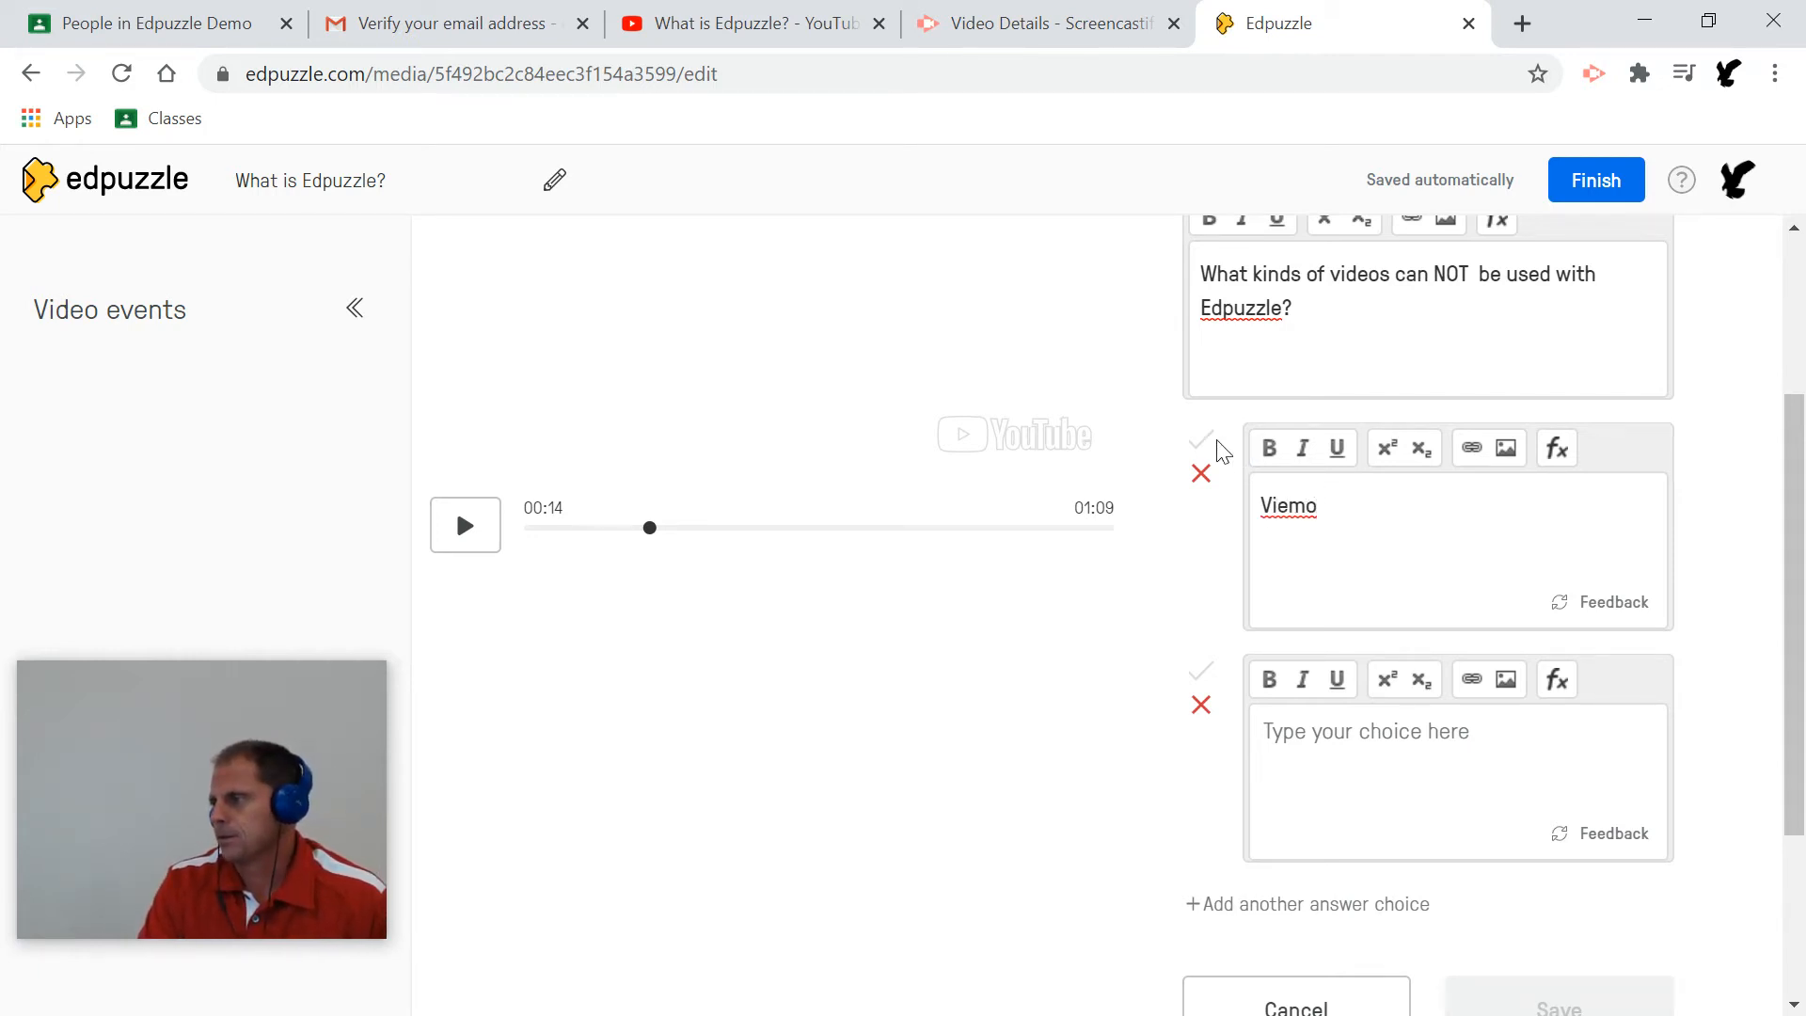
double_click(1301, 499)
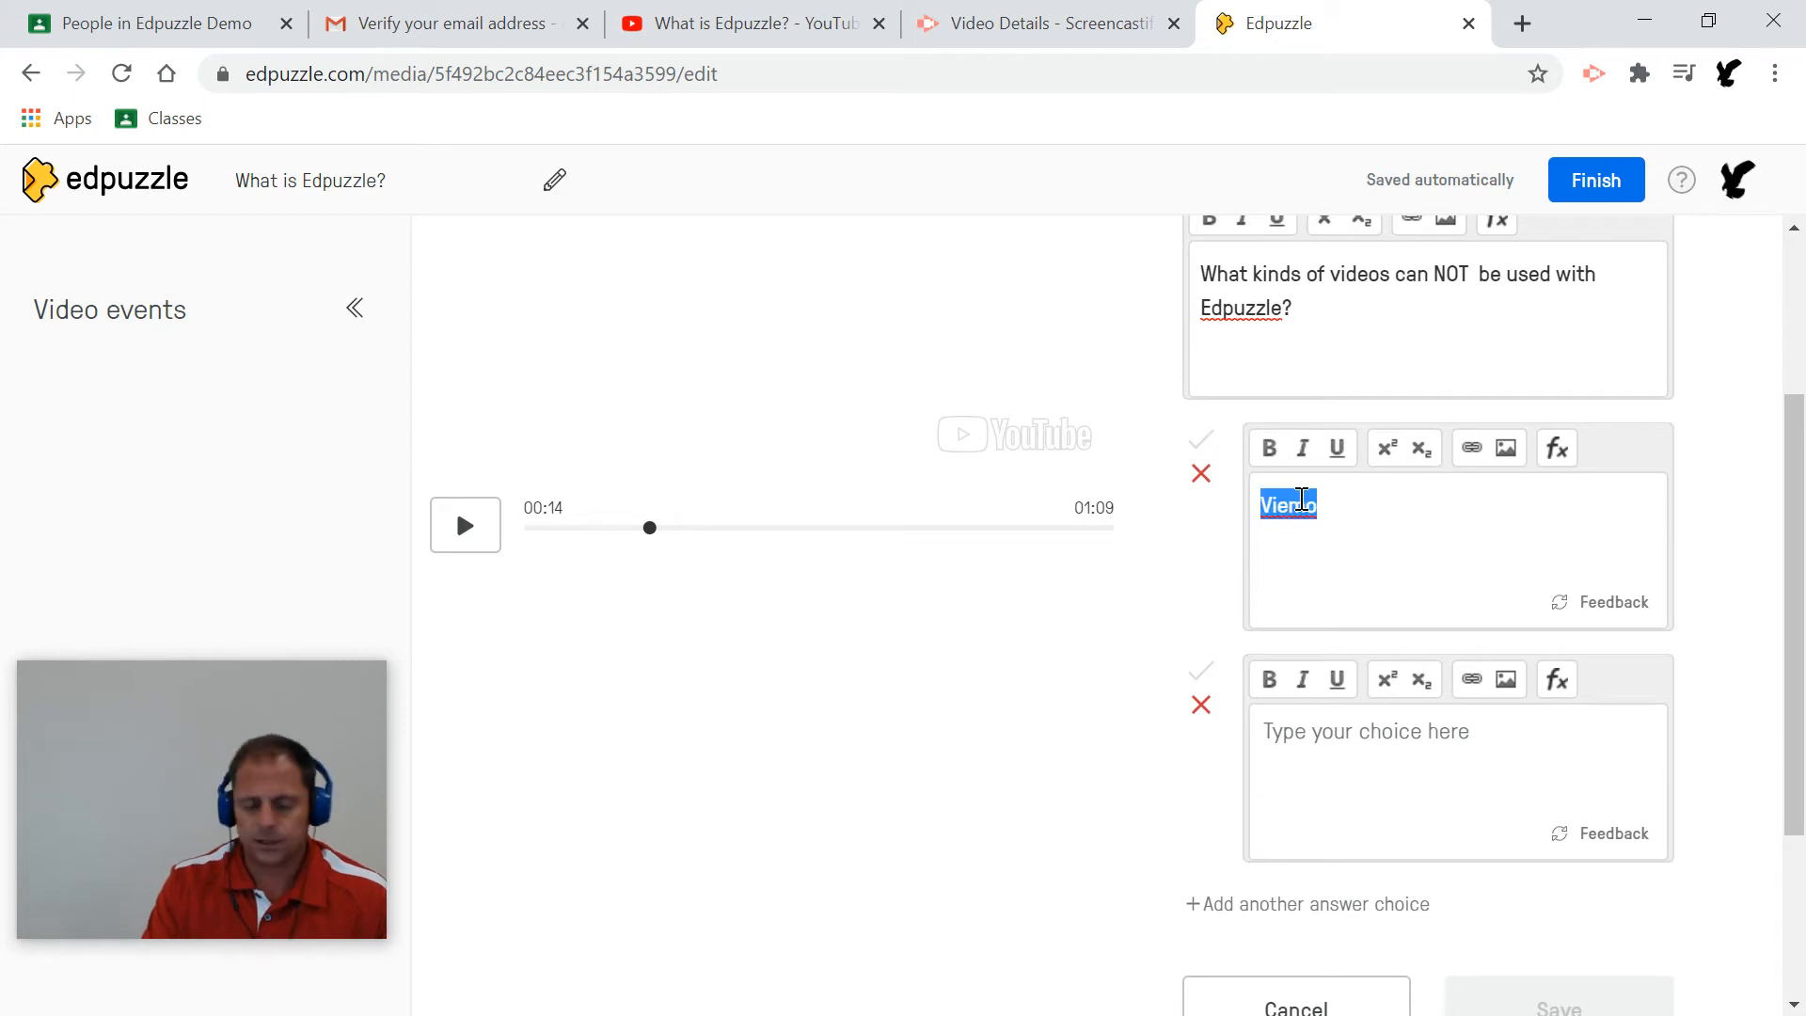
text(You)
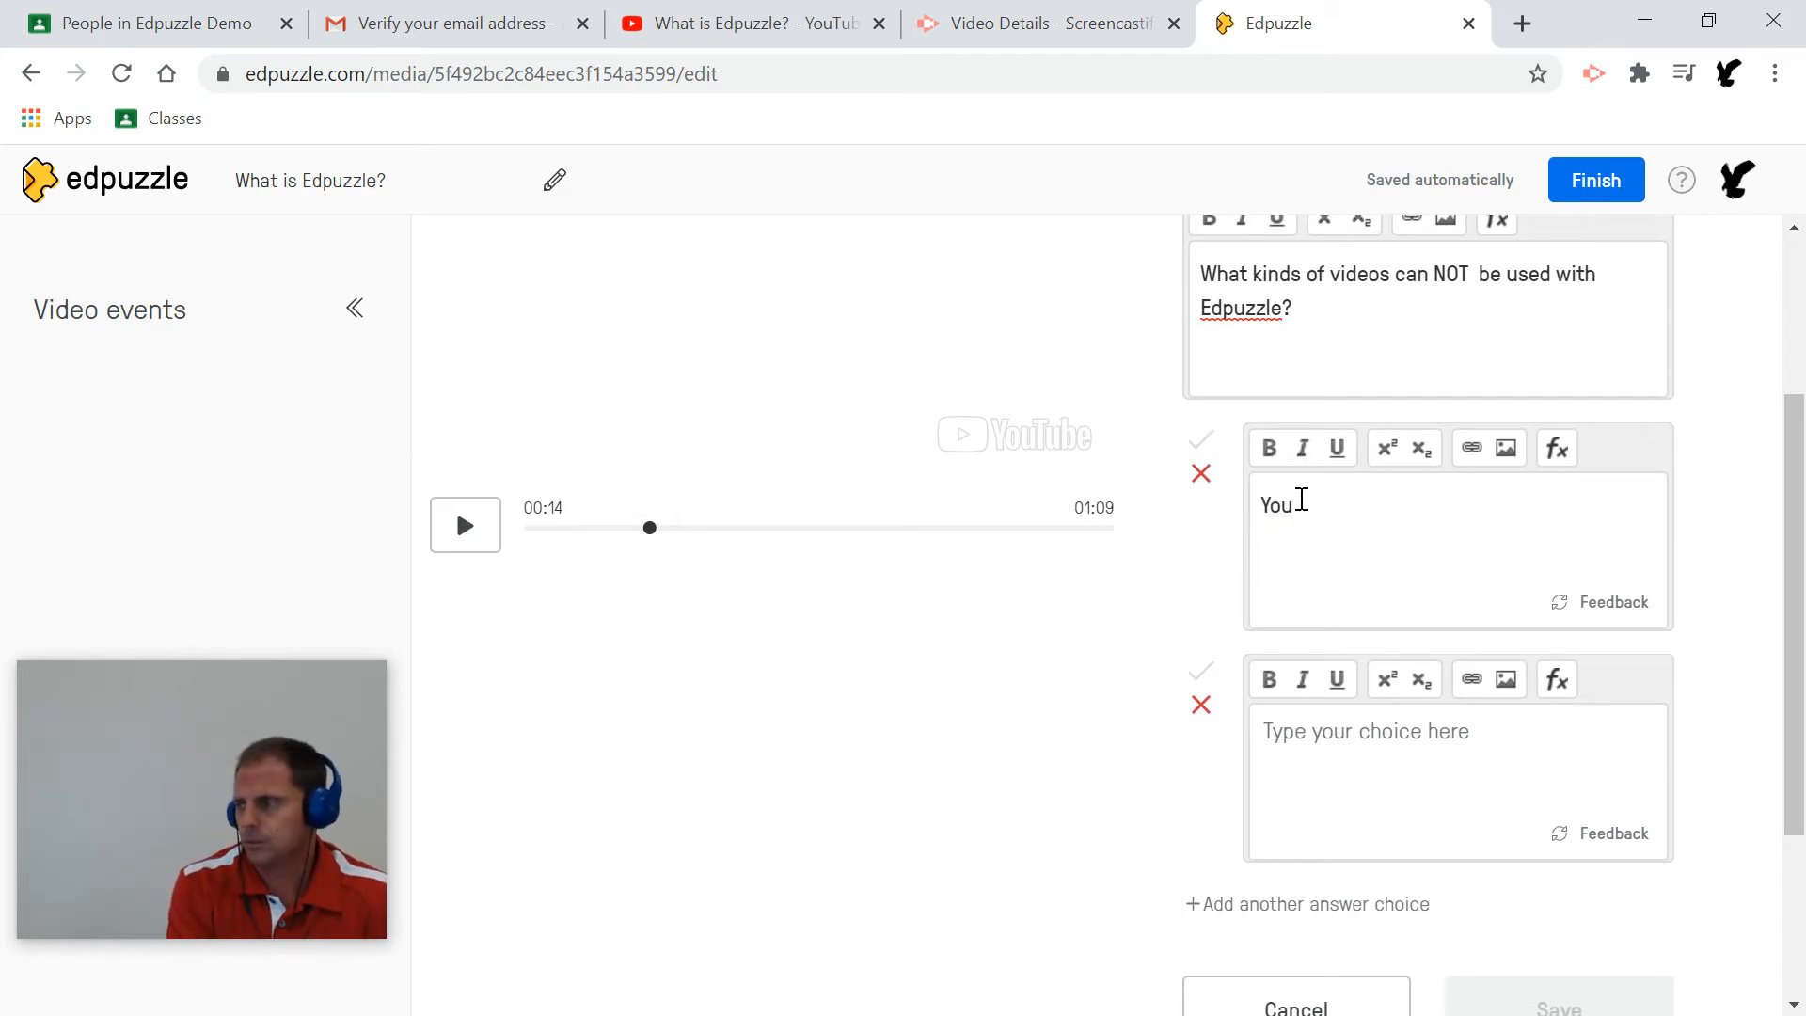
text(Tube)
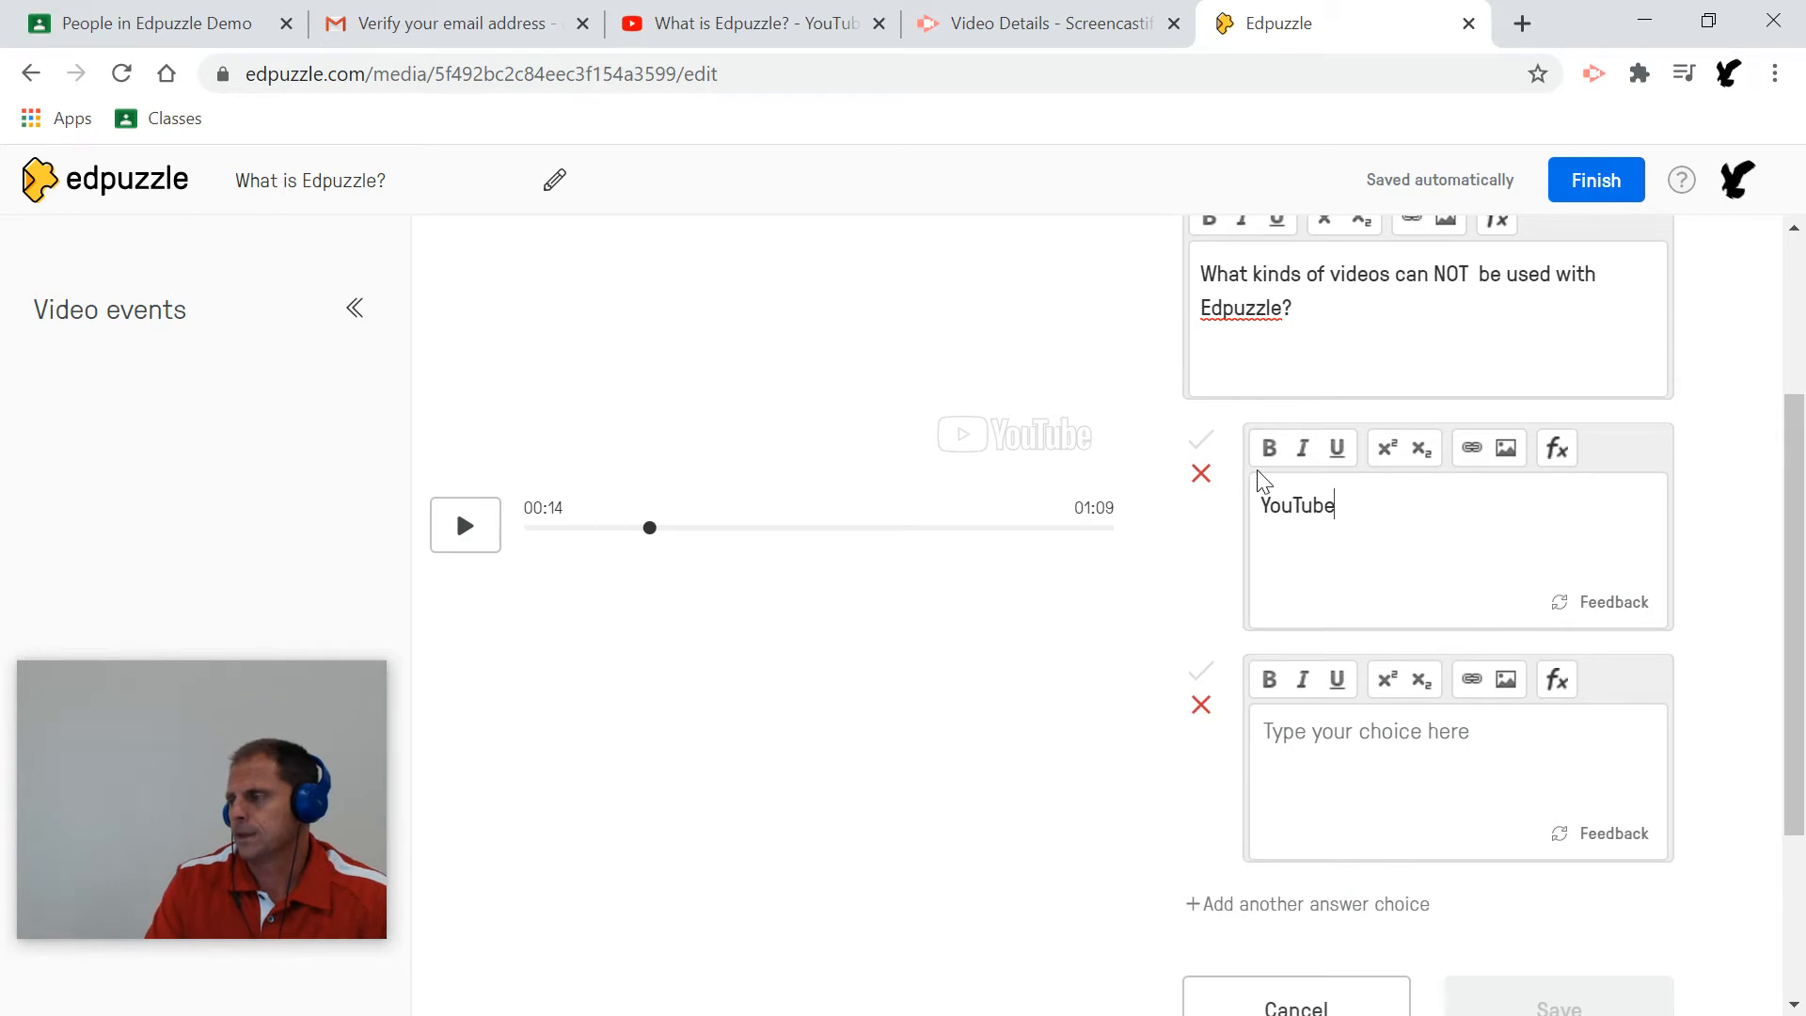
scroll(1451, 552, down, 1)
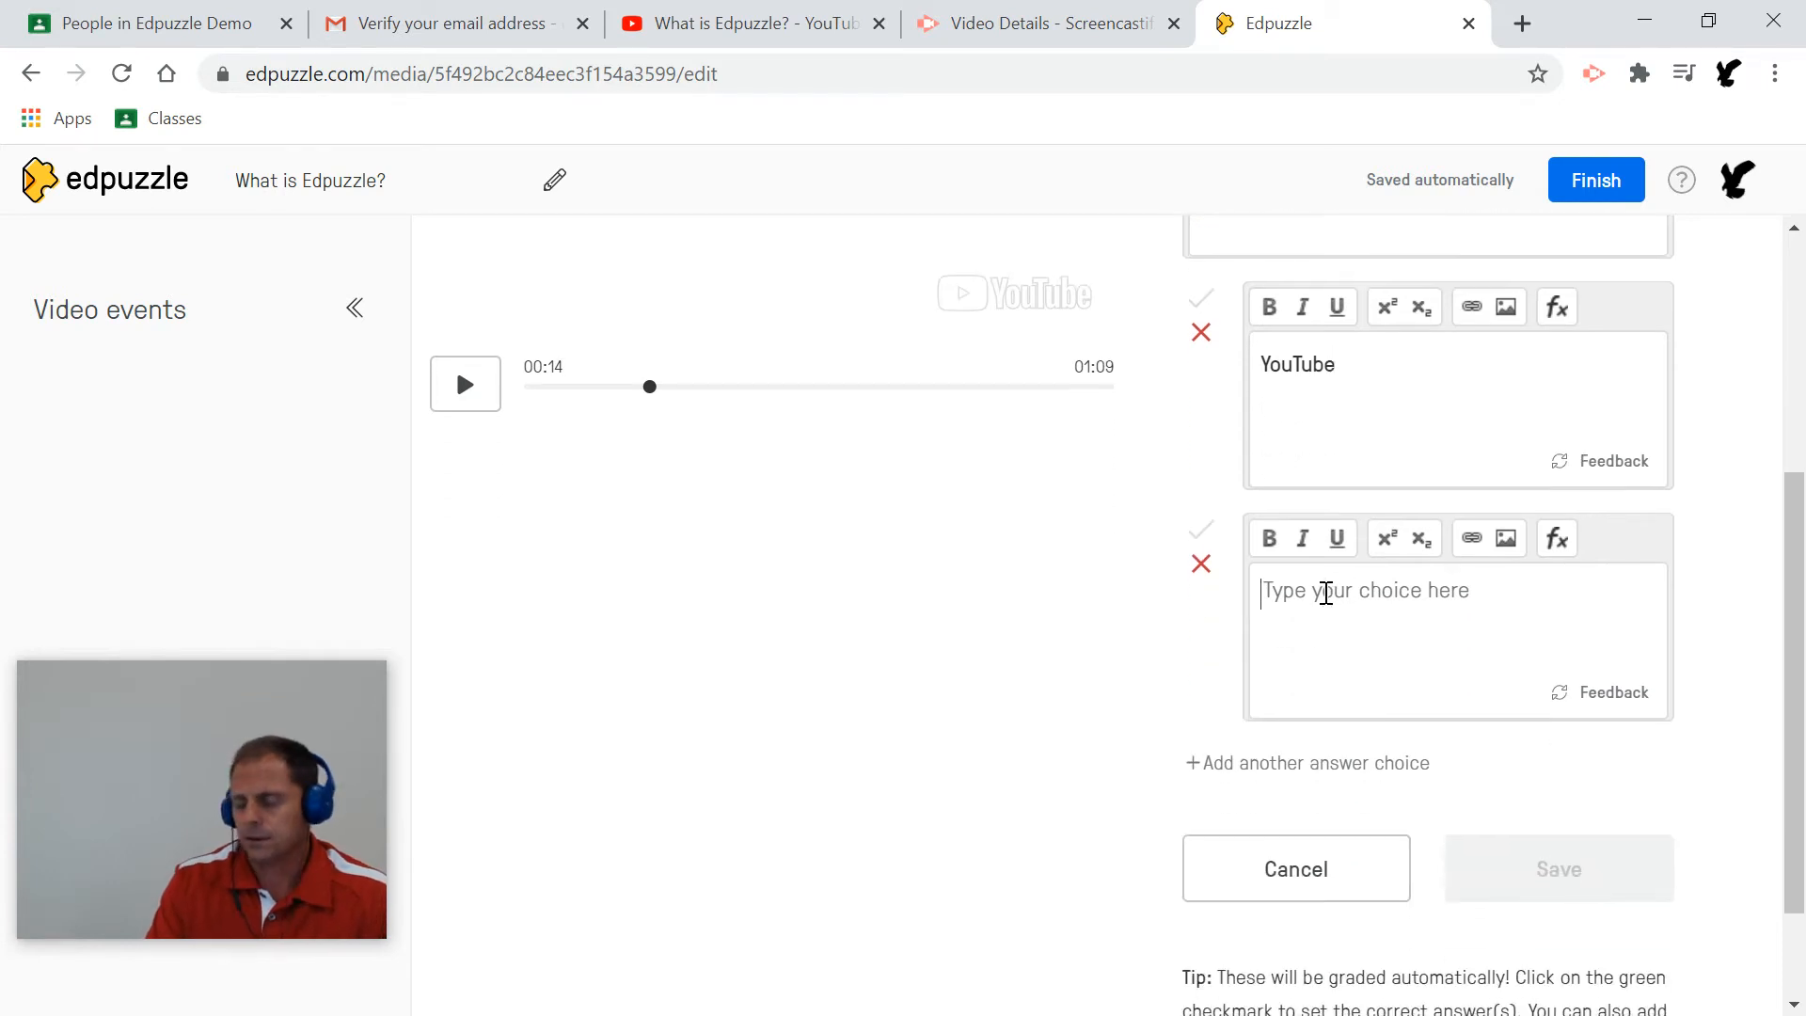
click(1325, 593)
text(Vimeo)
key(BackSpace)
key(BackSpace)
key(BackSpace)
key(BackSpace)
key(BackSpace)
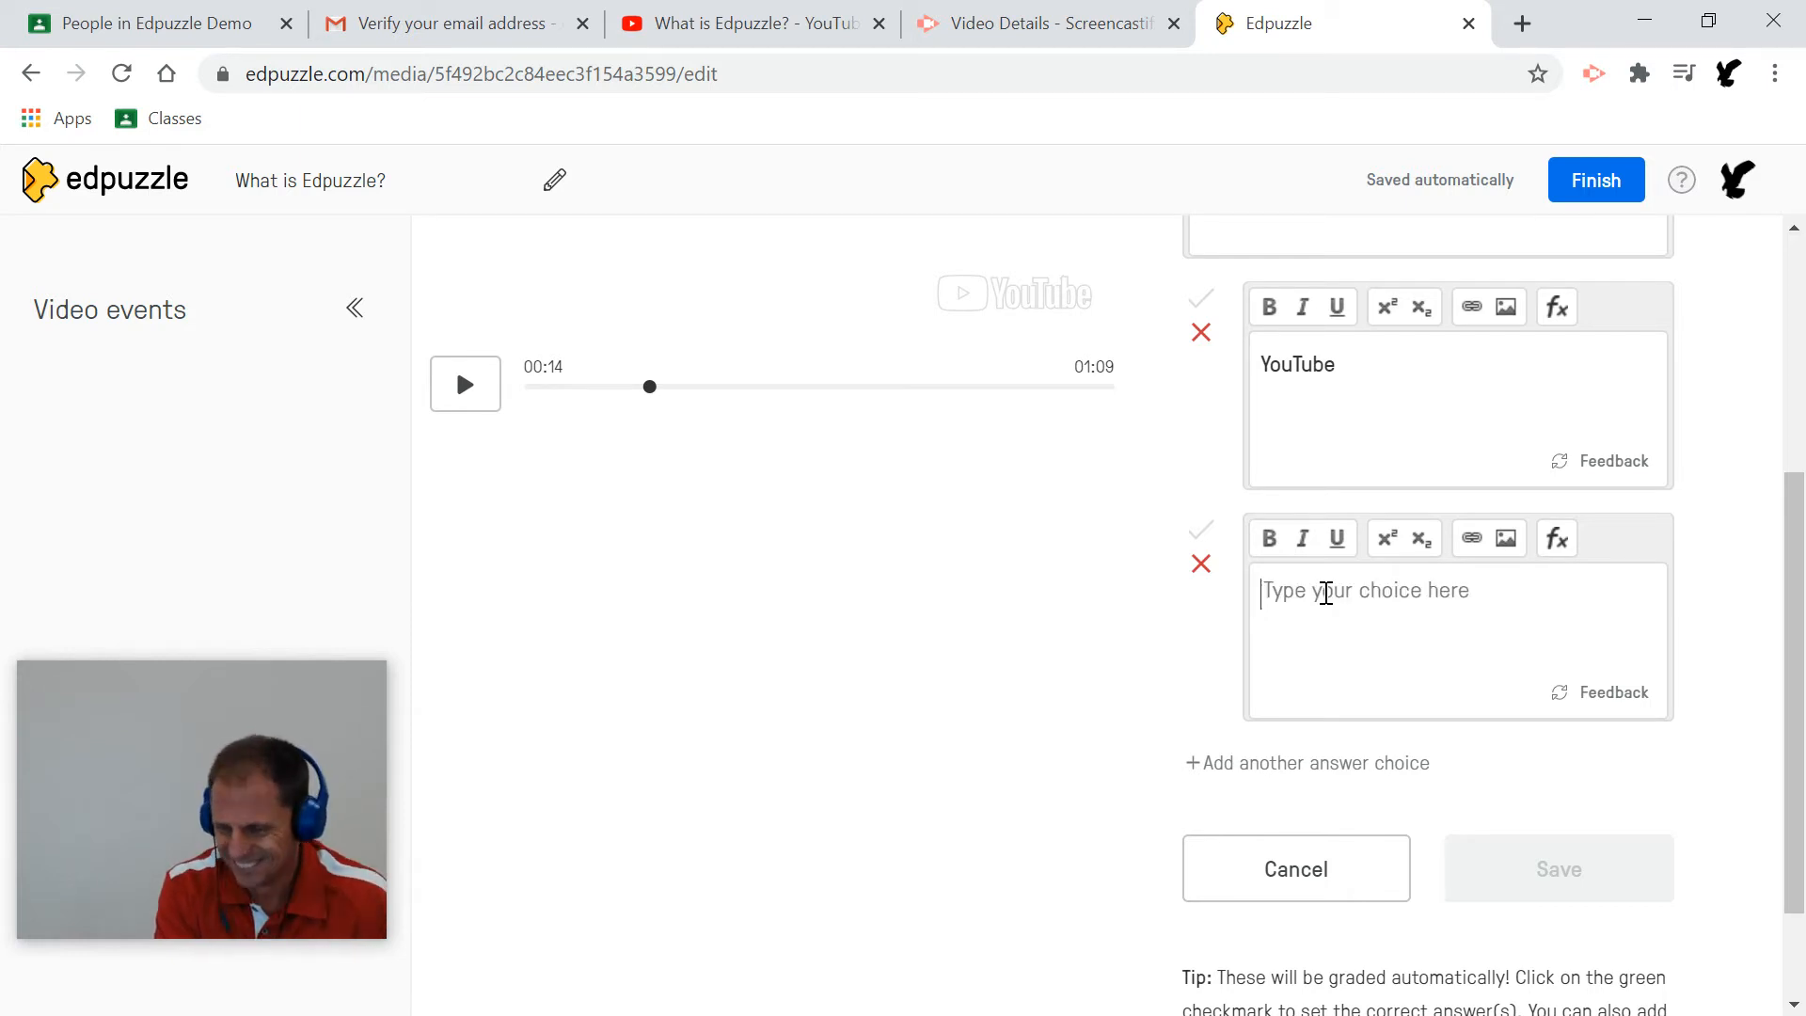
text(Ted Talks)
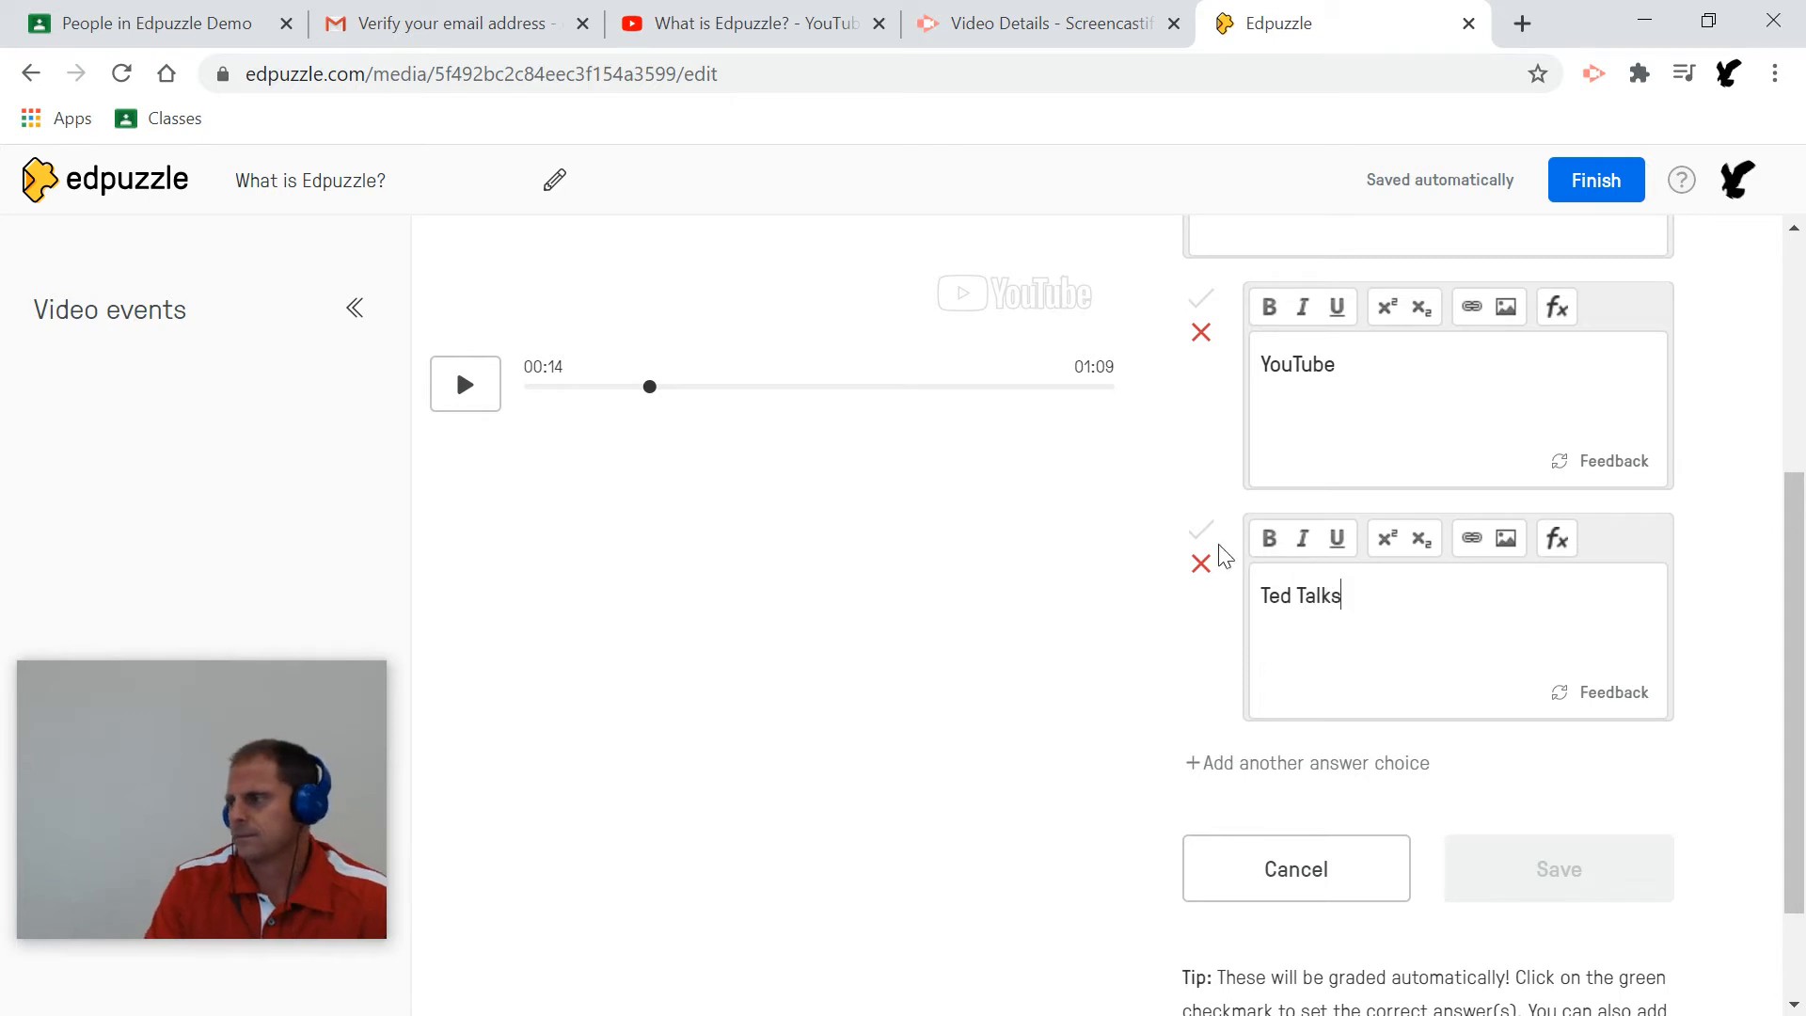
Add Netflix as the correct third choice and Crash Course as a fourth choice.
click(1273, 769)
click(1366, 577)
text(Netflix)
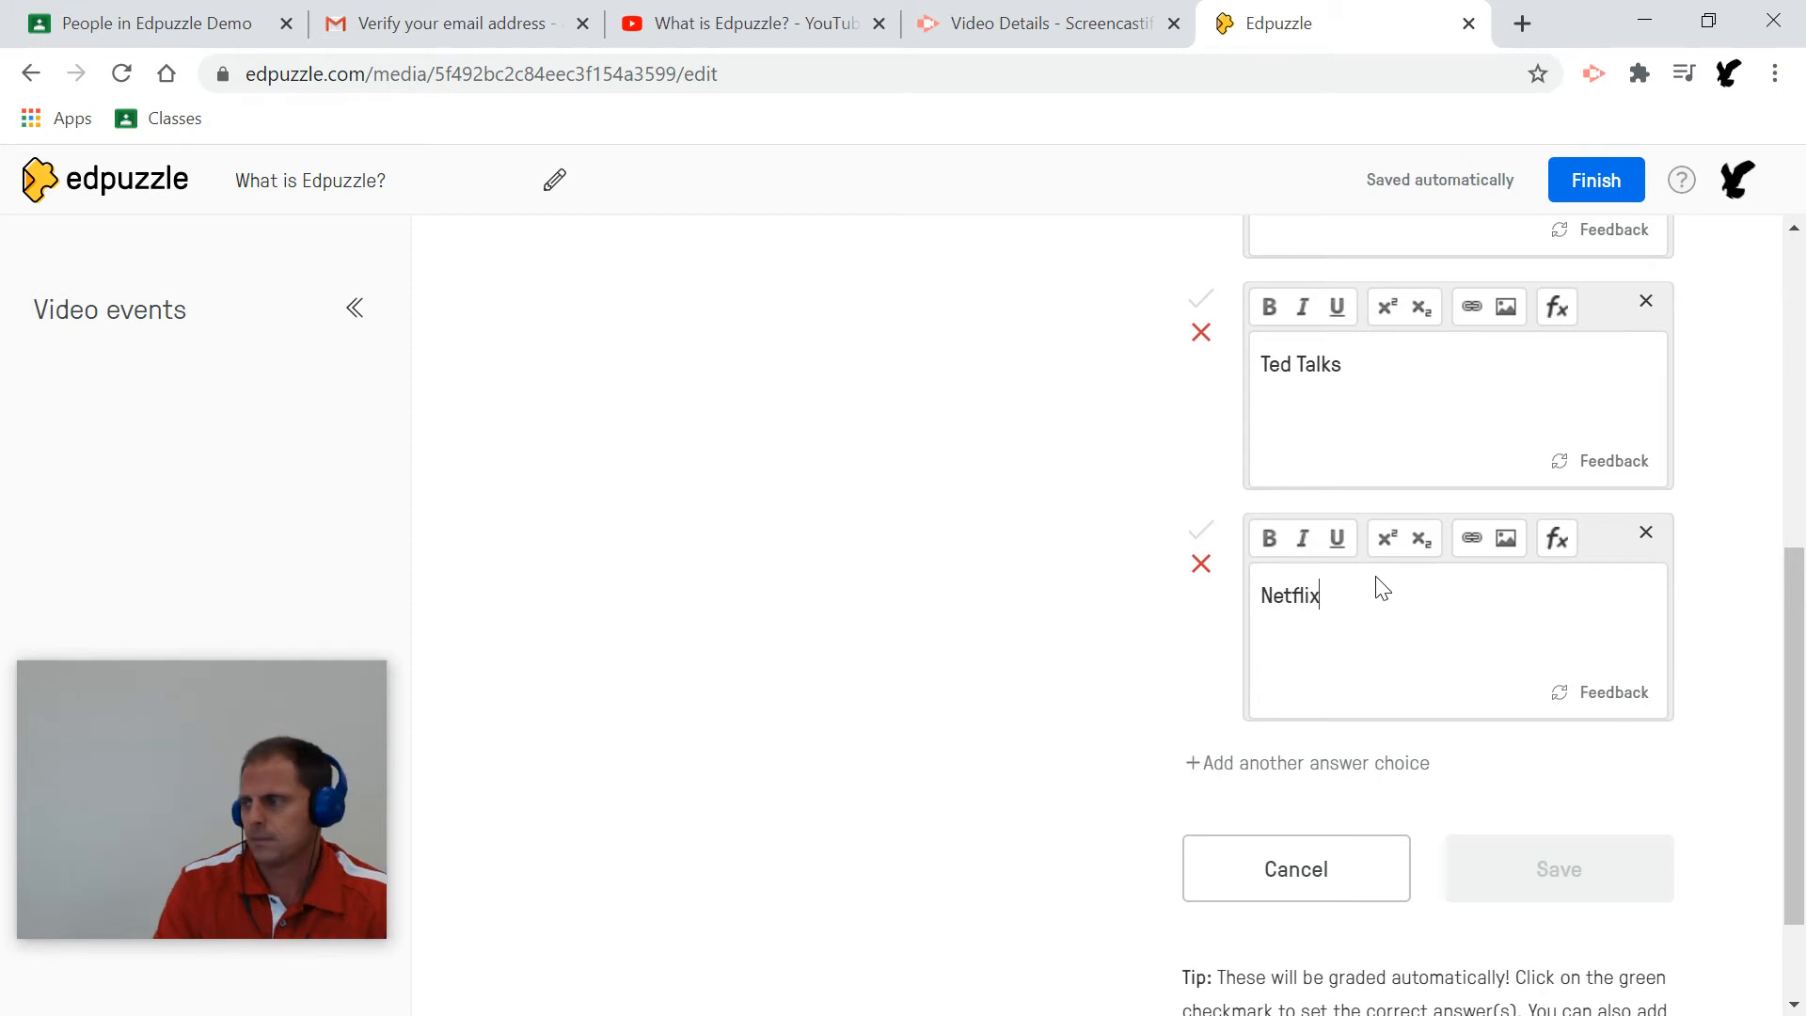
click(1201, 532)
scroll(1460, 541, up, 4)
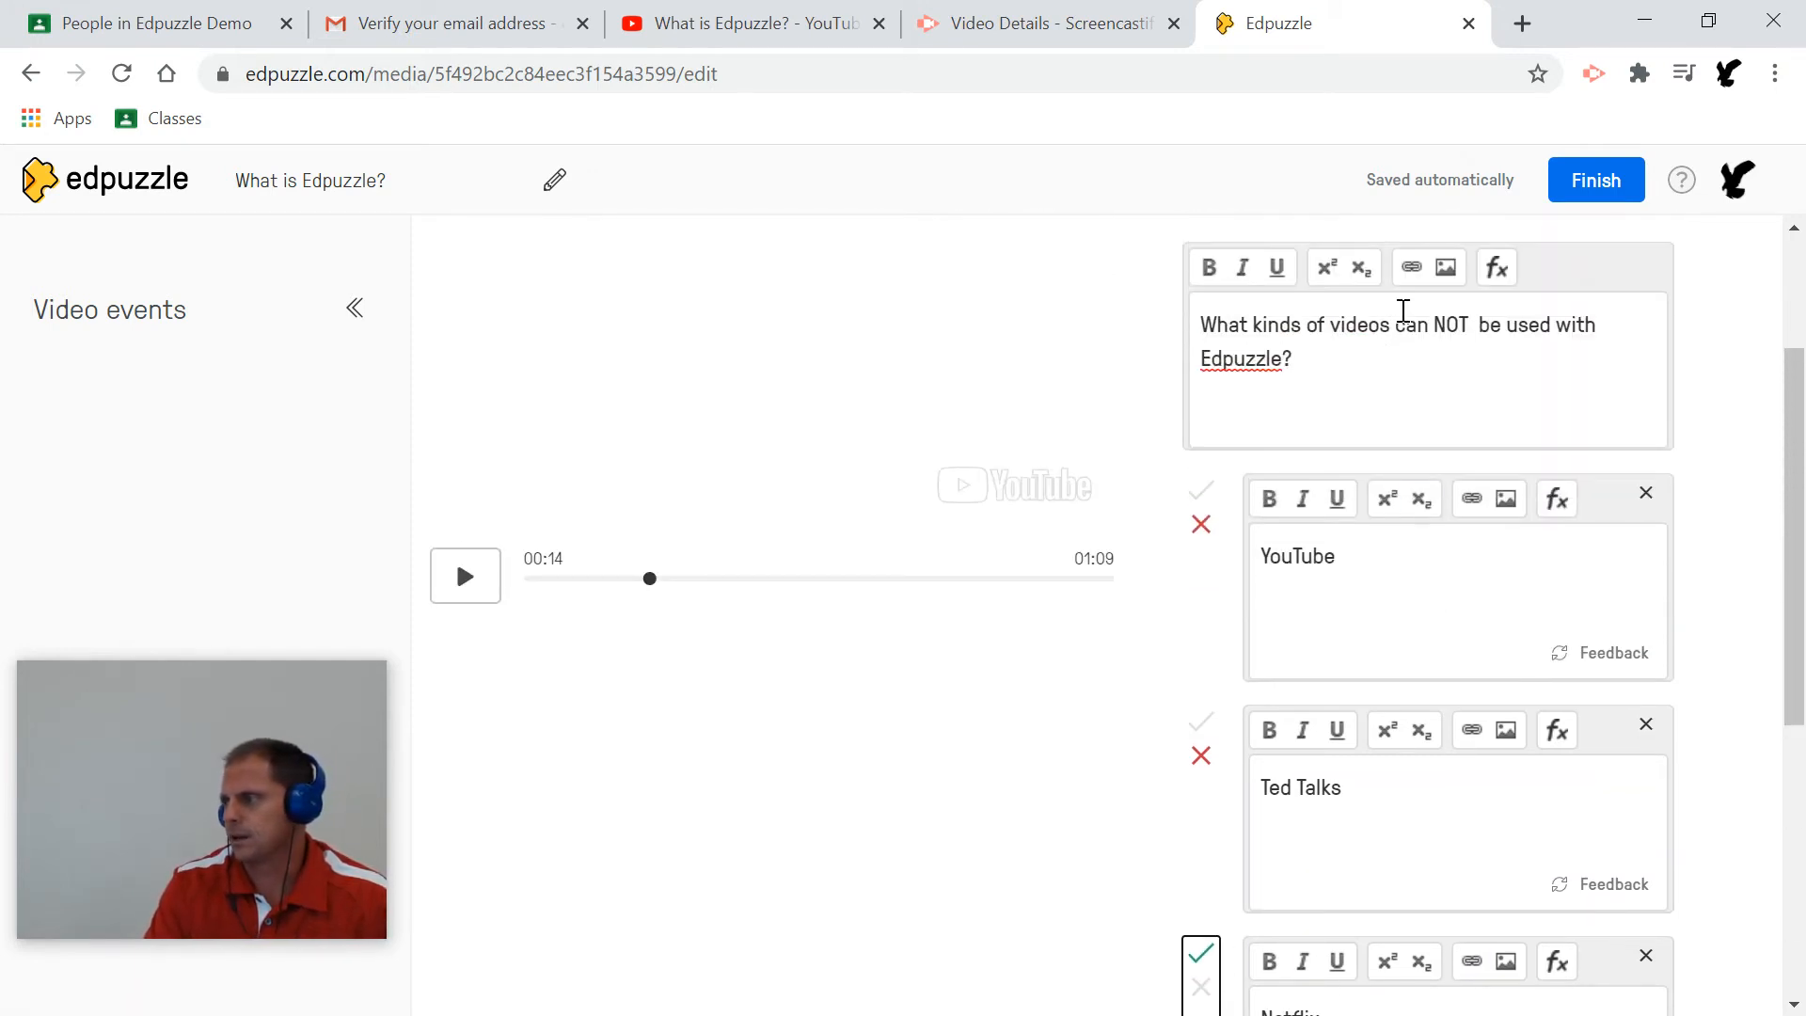
scroll(1379, 578, down, 3)
scroll(1379, 584, down, 1)
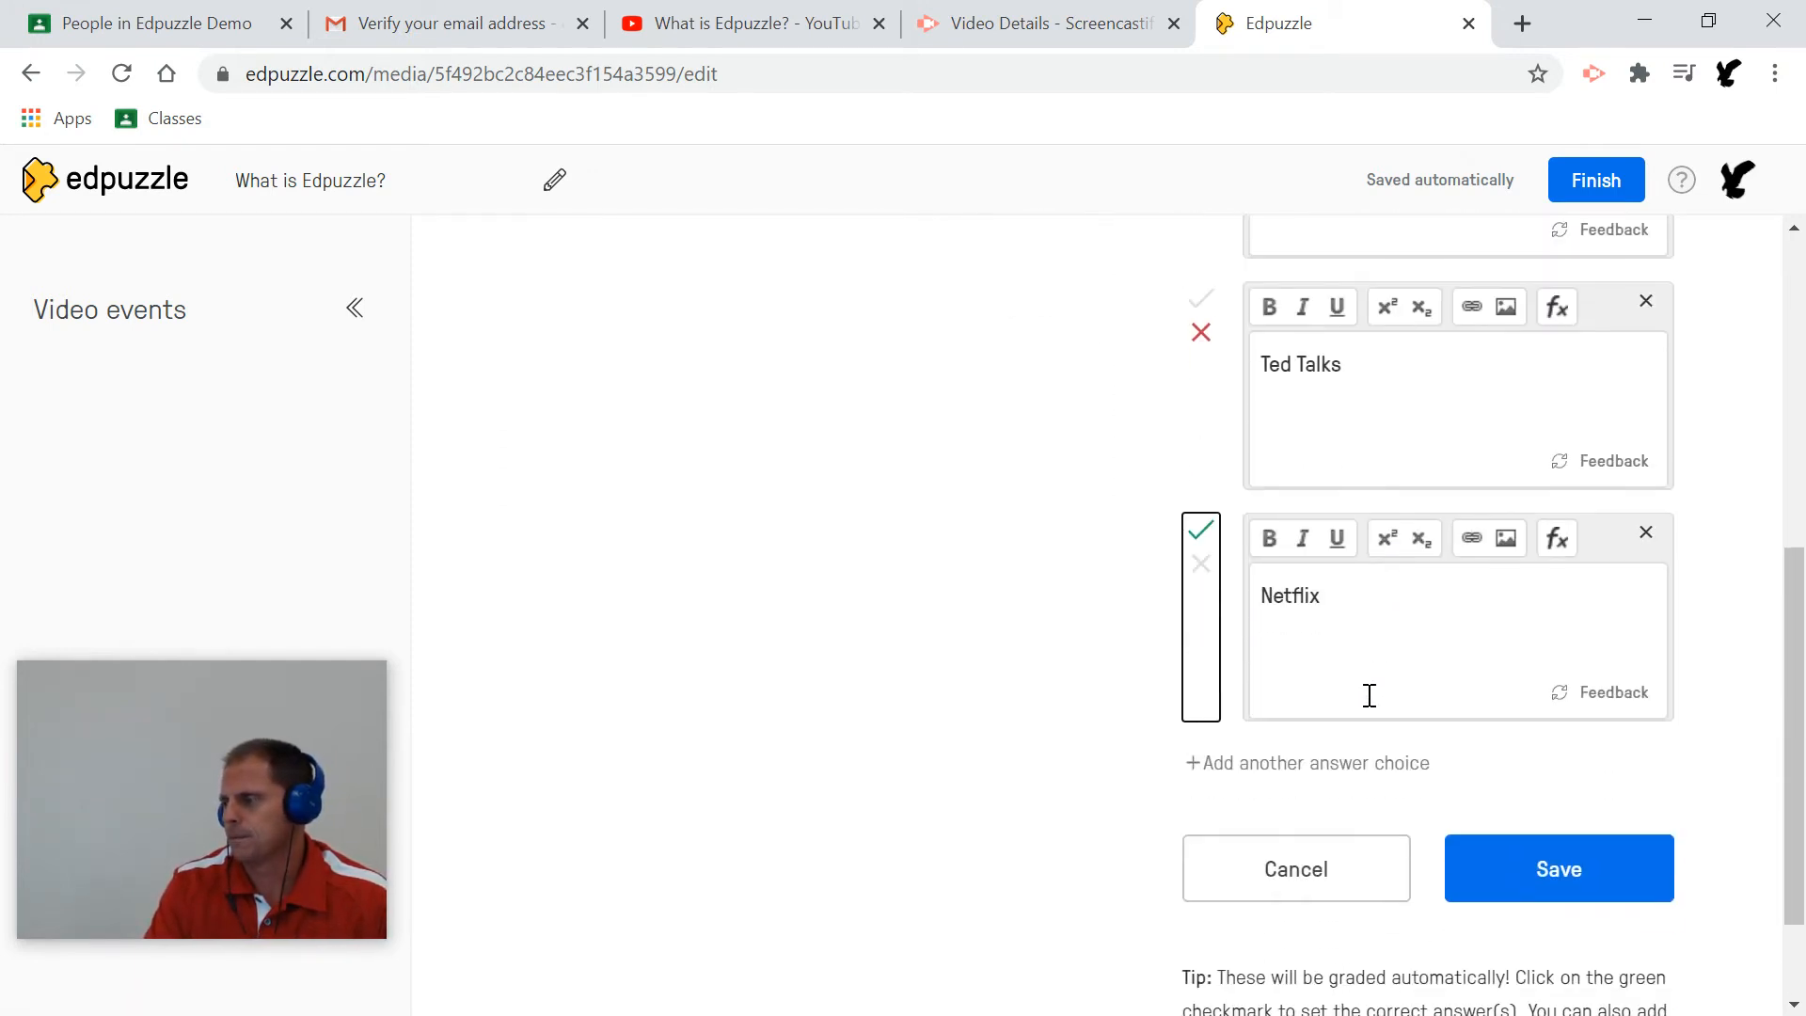
click(1334, 764)
text(Crash COur)
key(BackSpace)
key(BackSpace)
key(BackSpace)
key(BackSpace)
key(BackSpace)
text(ourse)
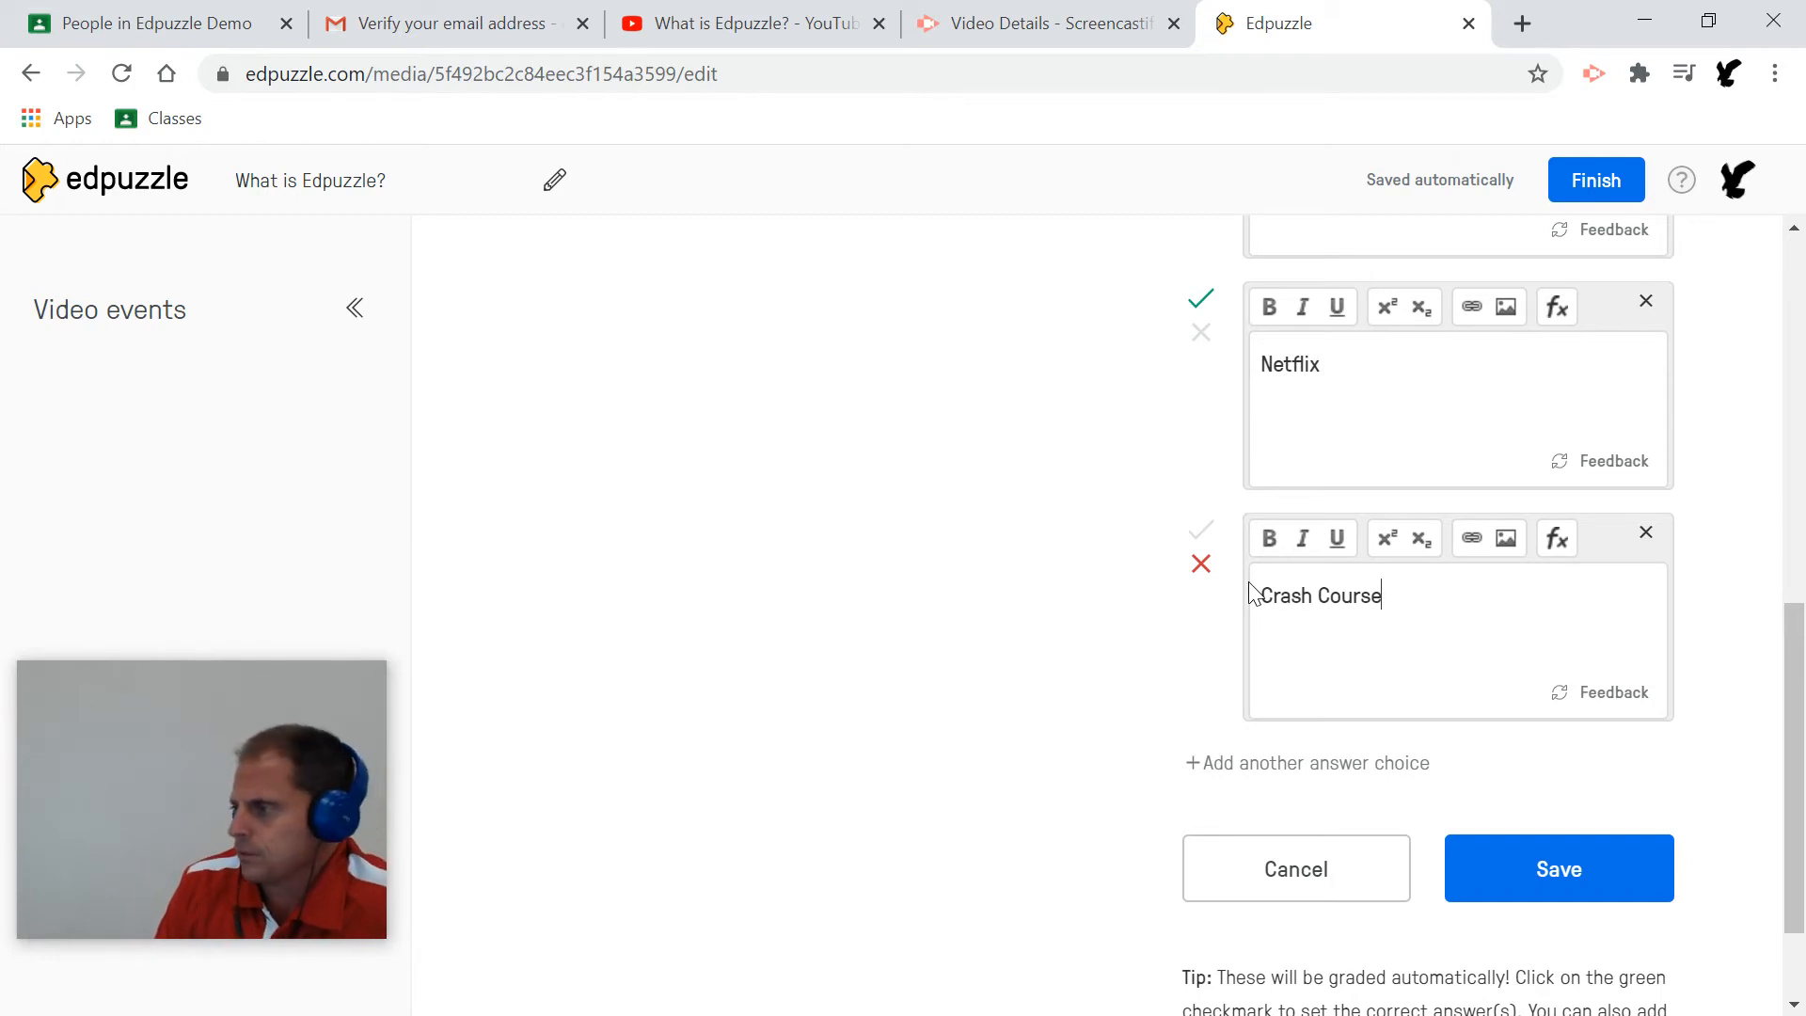
scroll(1382, 686, down, 1)
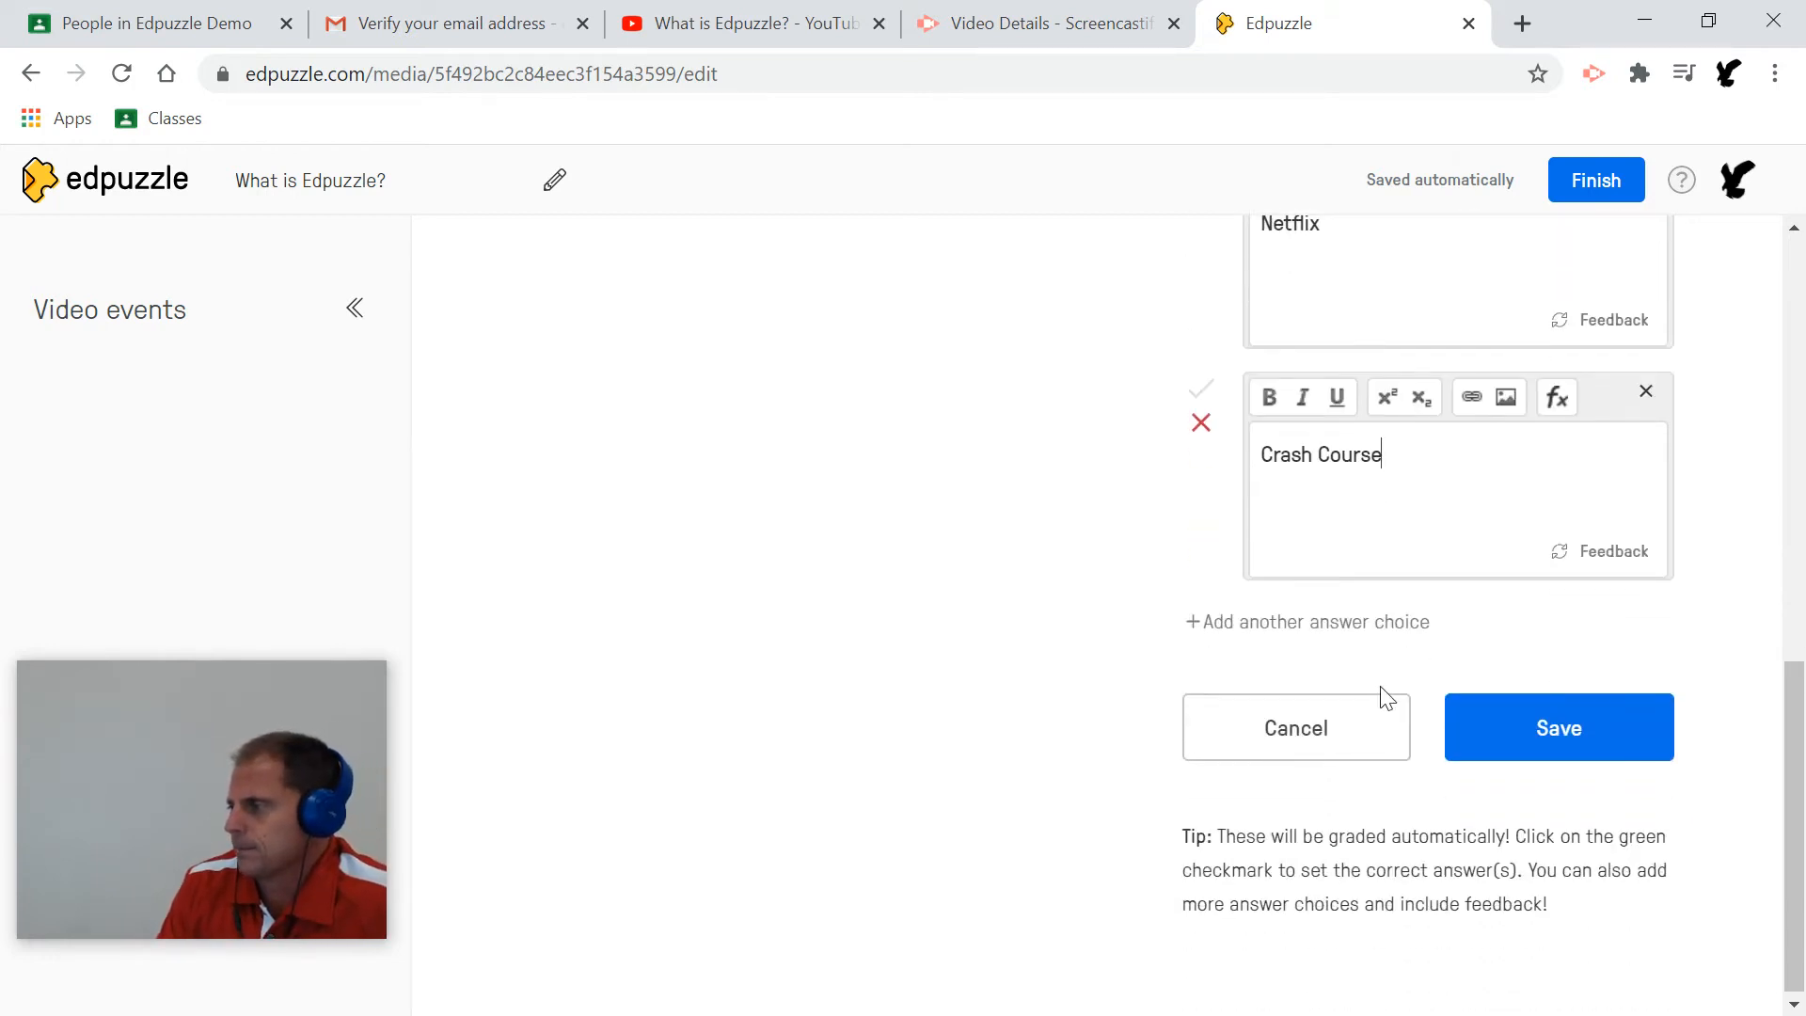
scroll(1382, 687, up, 5)
scroll(1380, 686, up, 1)
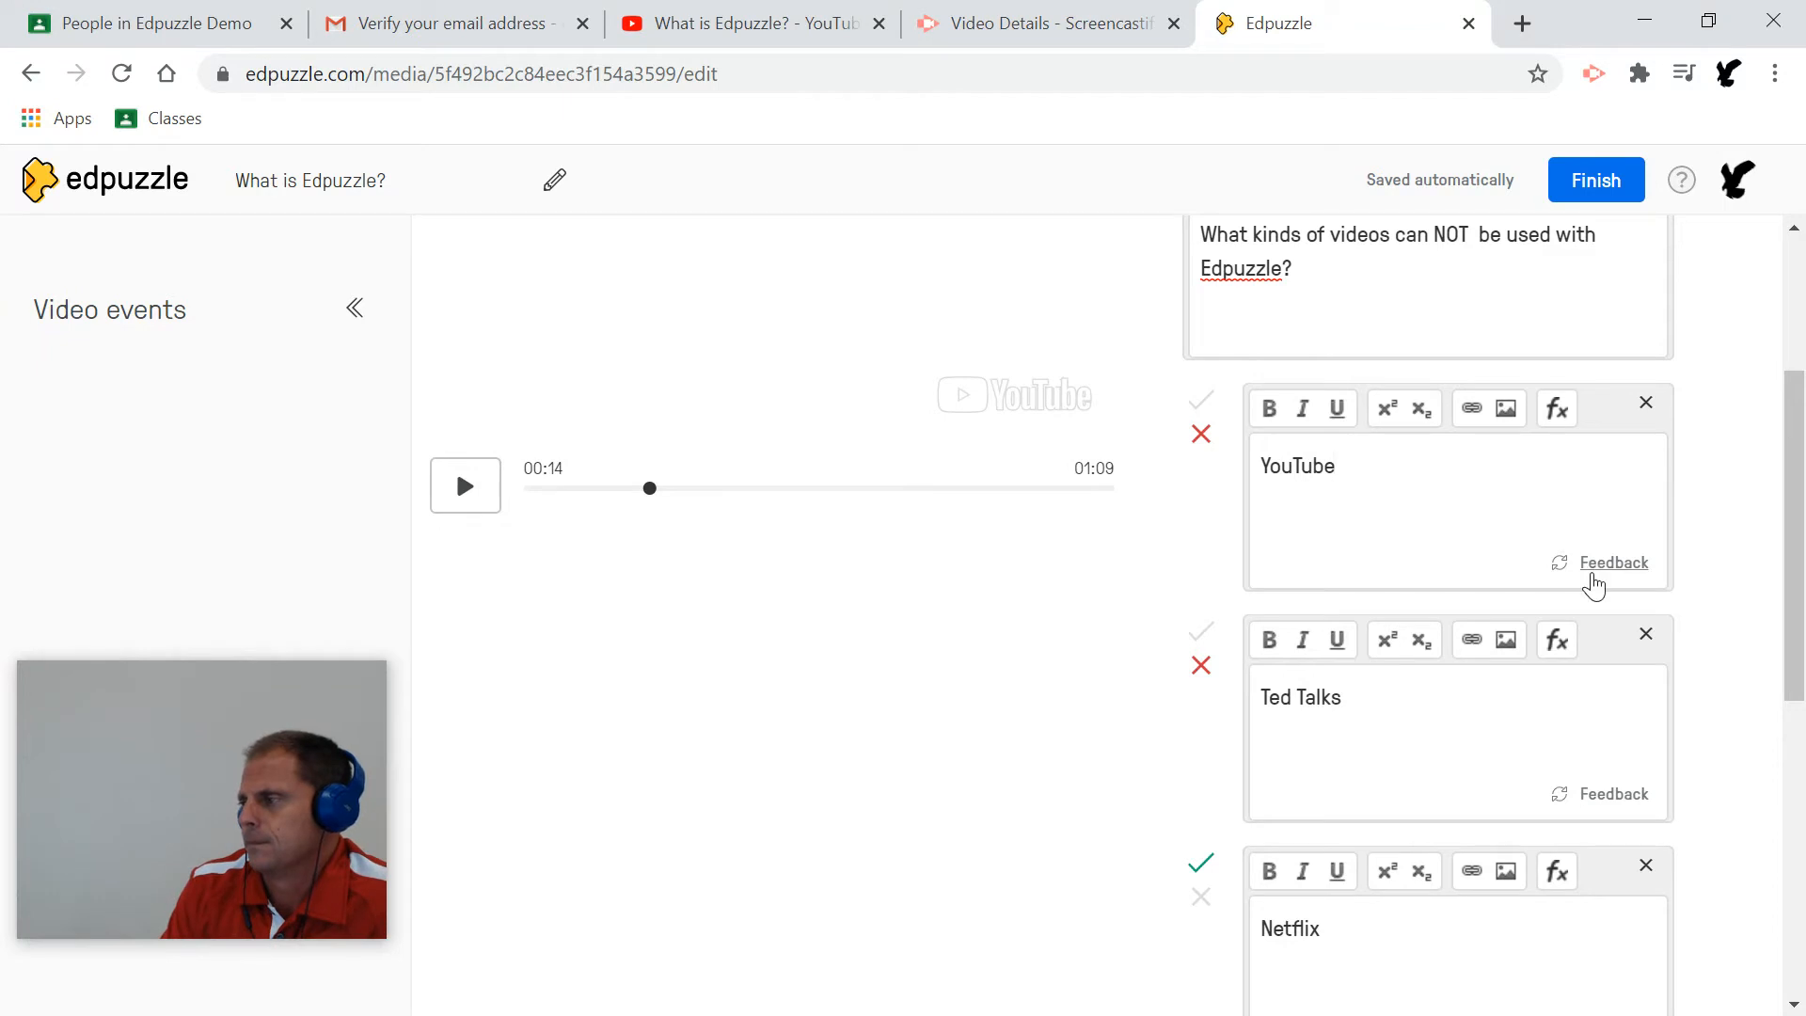
Dismiss the empty feedback box and keep Ted Talks incorrect, leaving Netflix the only correct answer.
click(1592, 575)
click(1604, 562)
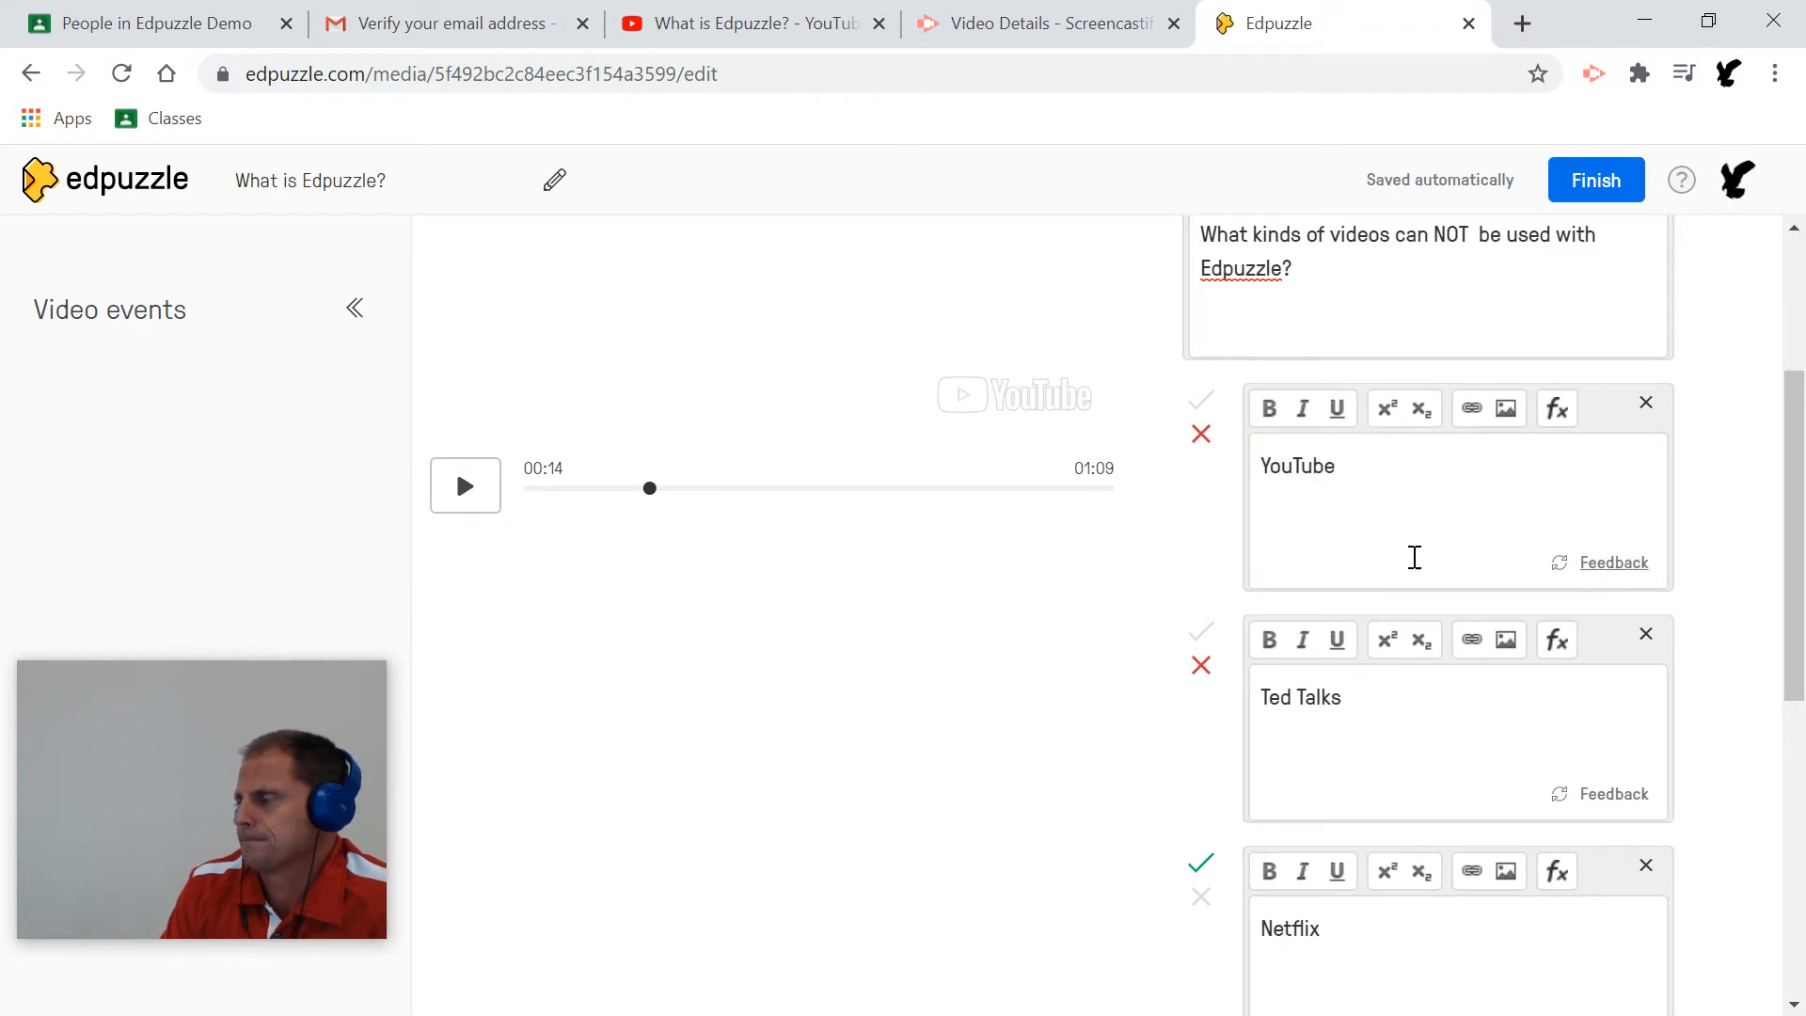
scroll(1413, 562, up, 1)
scroll(1414, 561, up, 2)
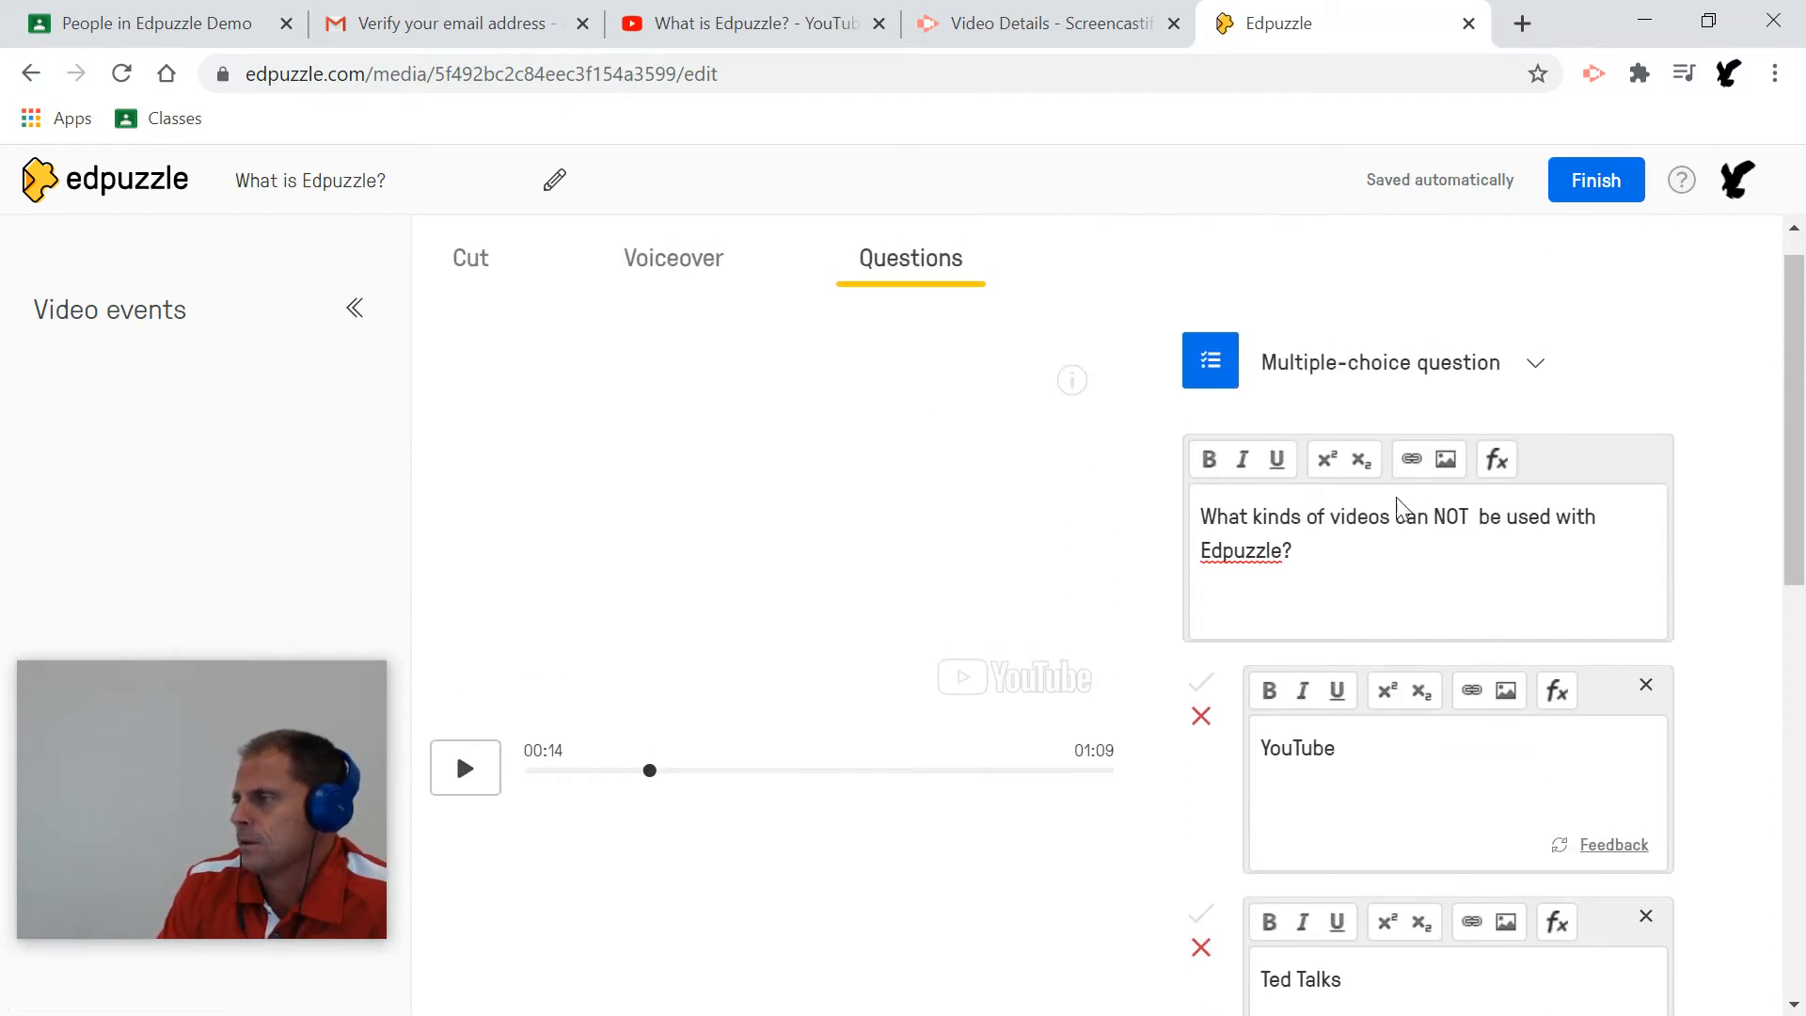
scroll(1372, 518, down, 3)
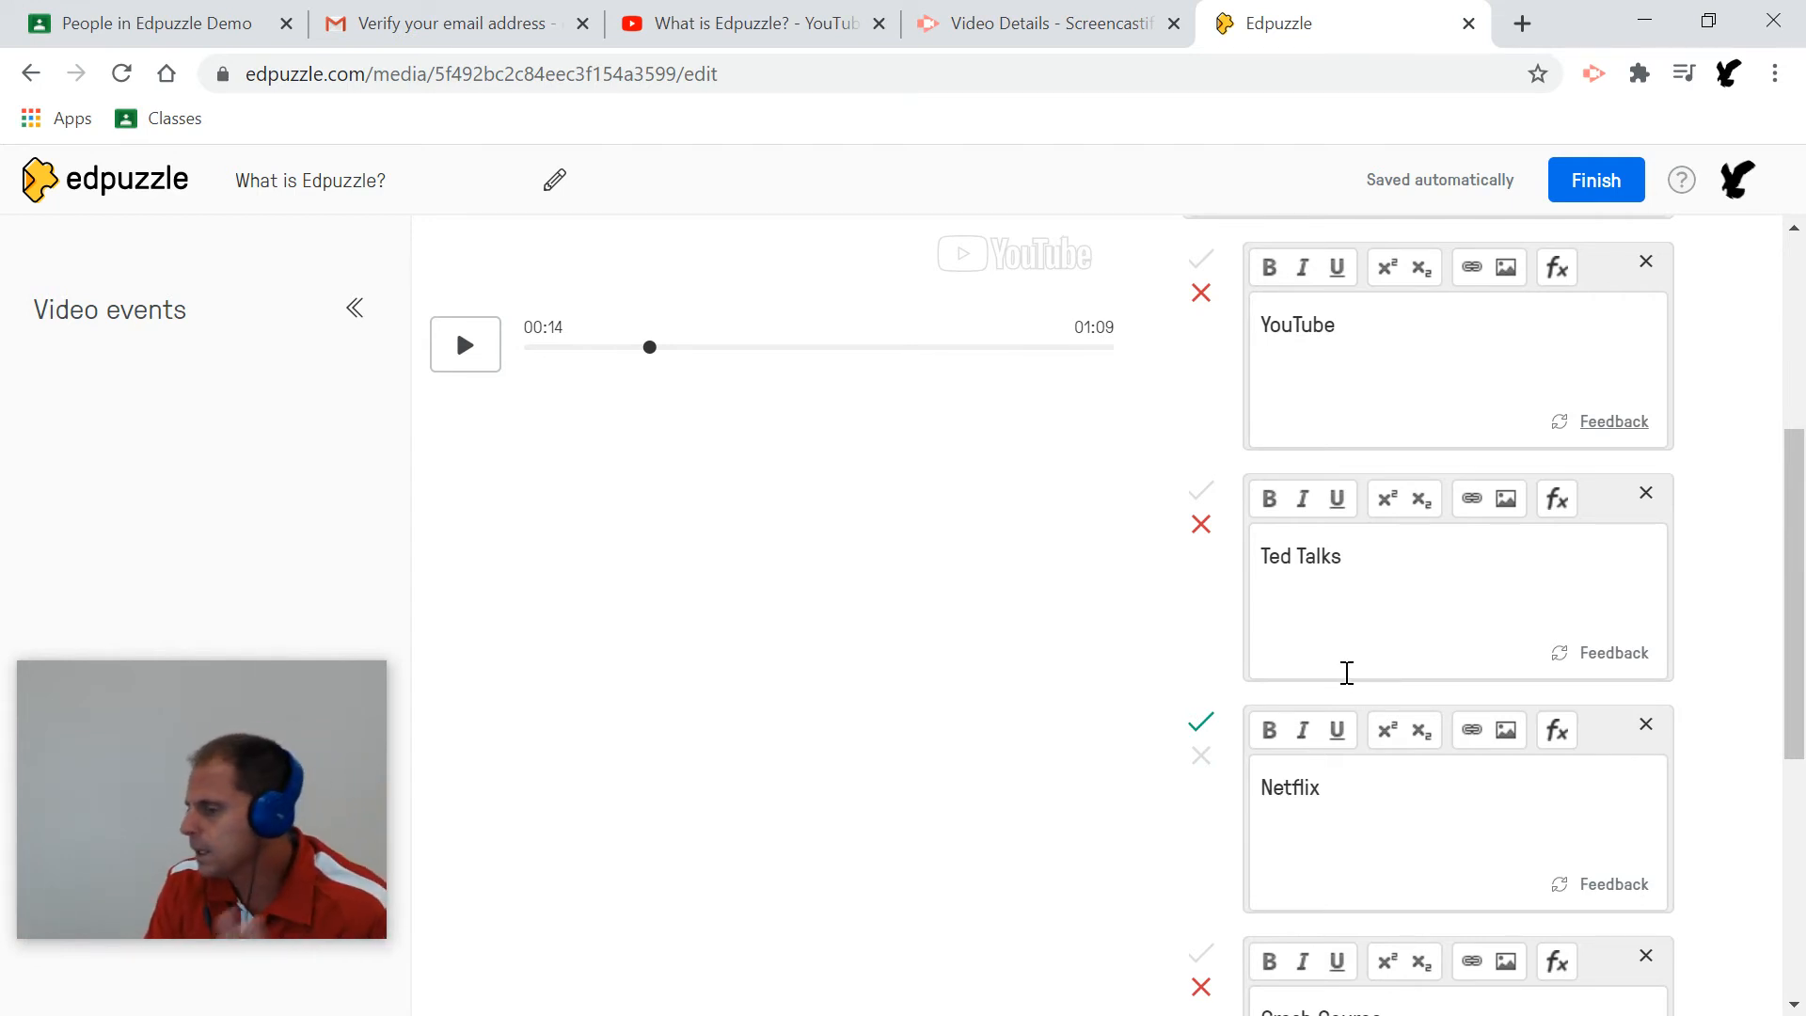
click(1203, 491)
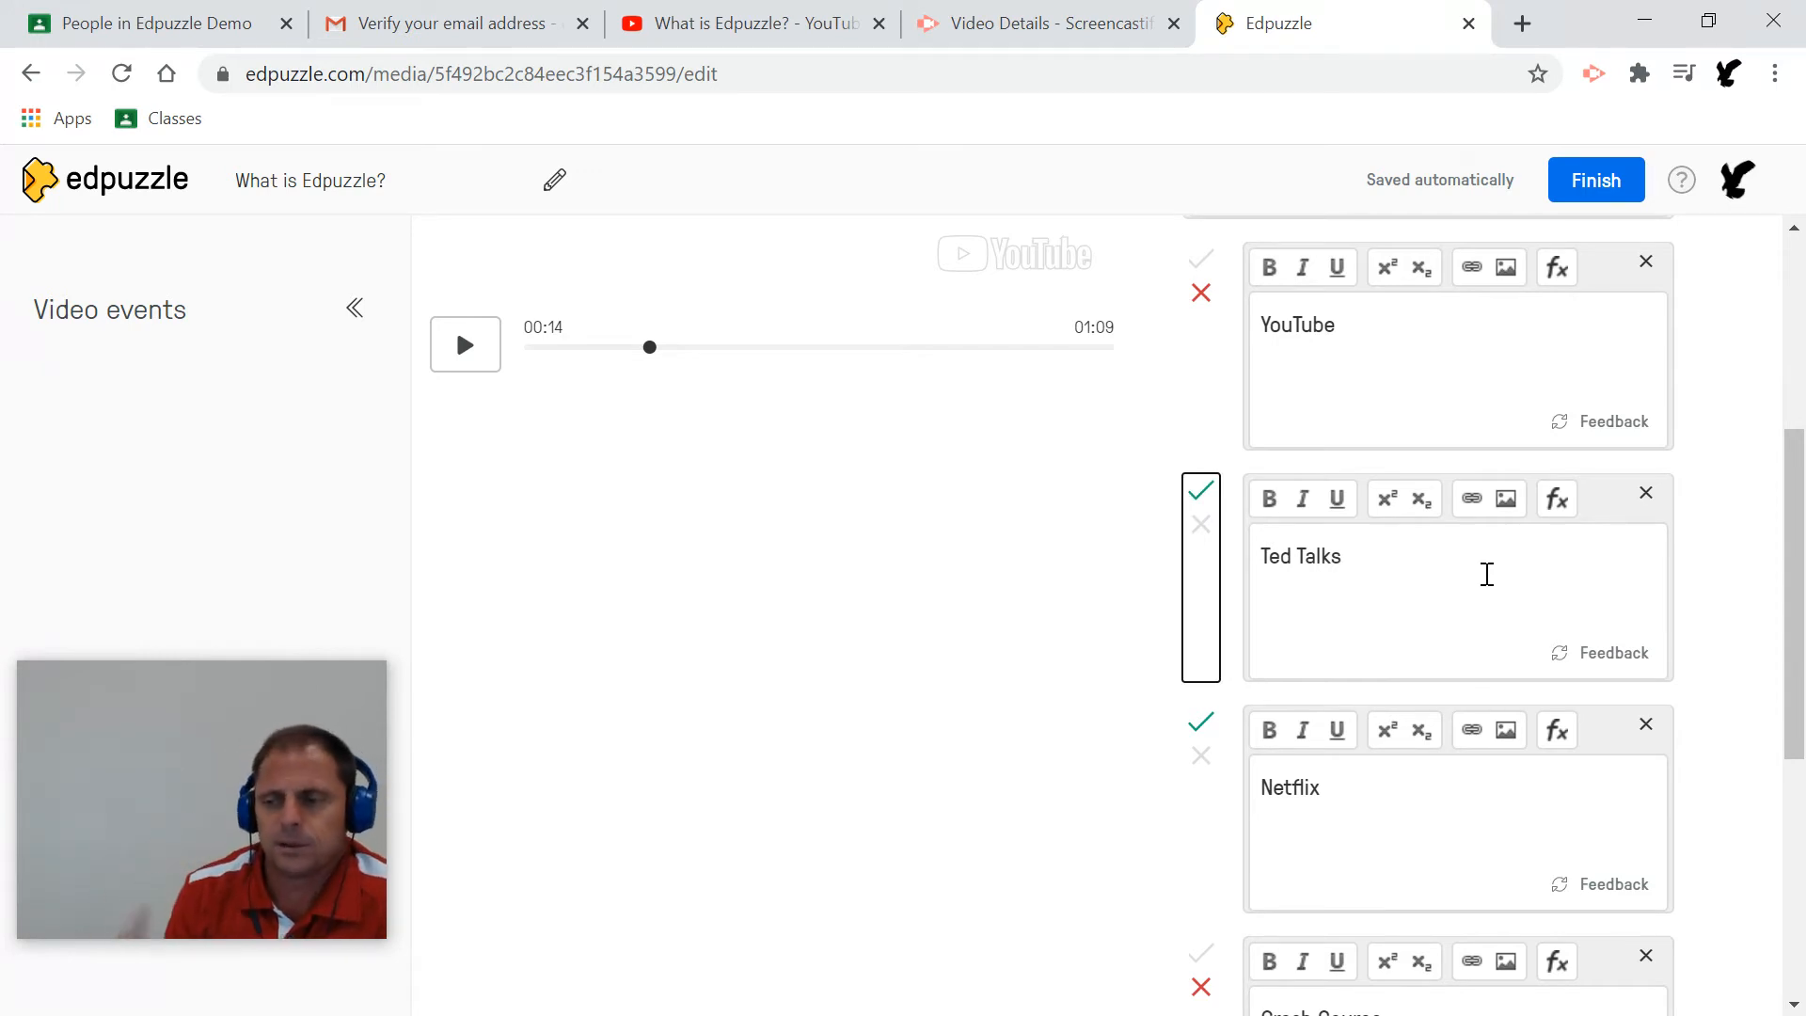
click(1200, 523)
Delete the stray letters after the question text.
scroll(1298, 560, up, 1)
scroll(1297, 559, up, 2)
click(1331, 417)
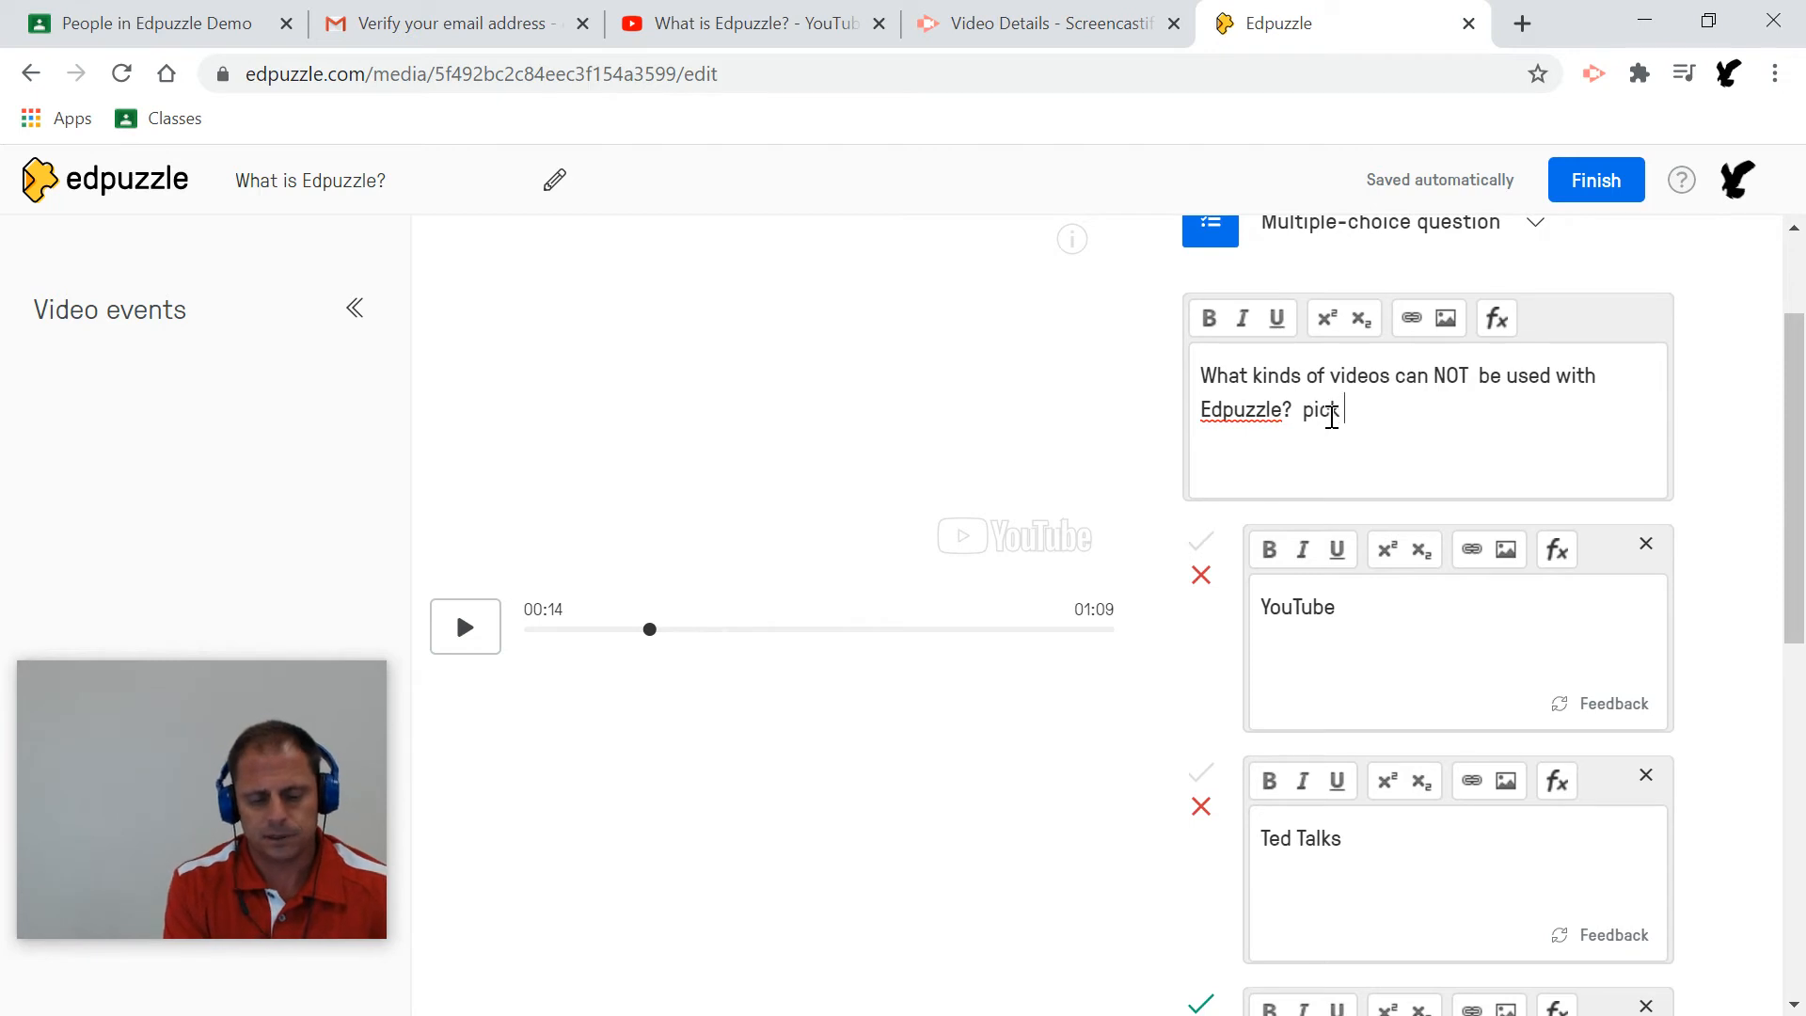
key(BackSpace)
key(BackSpace)
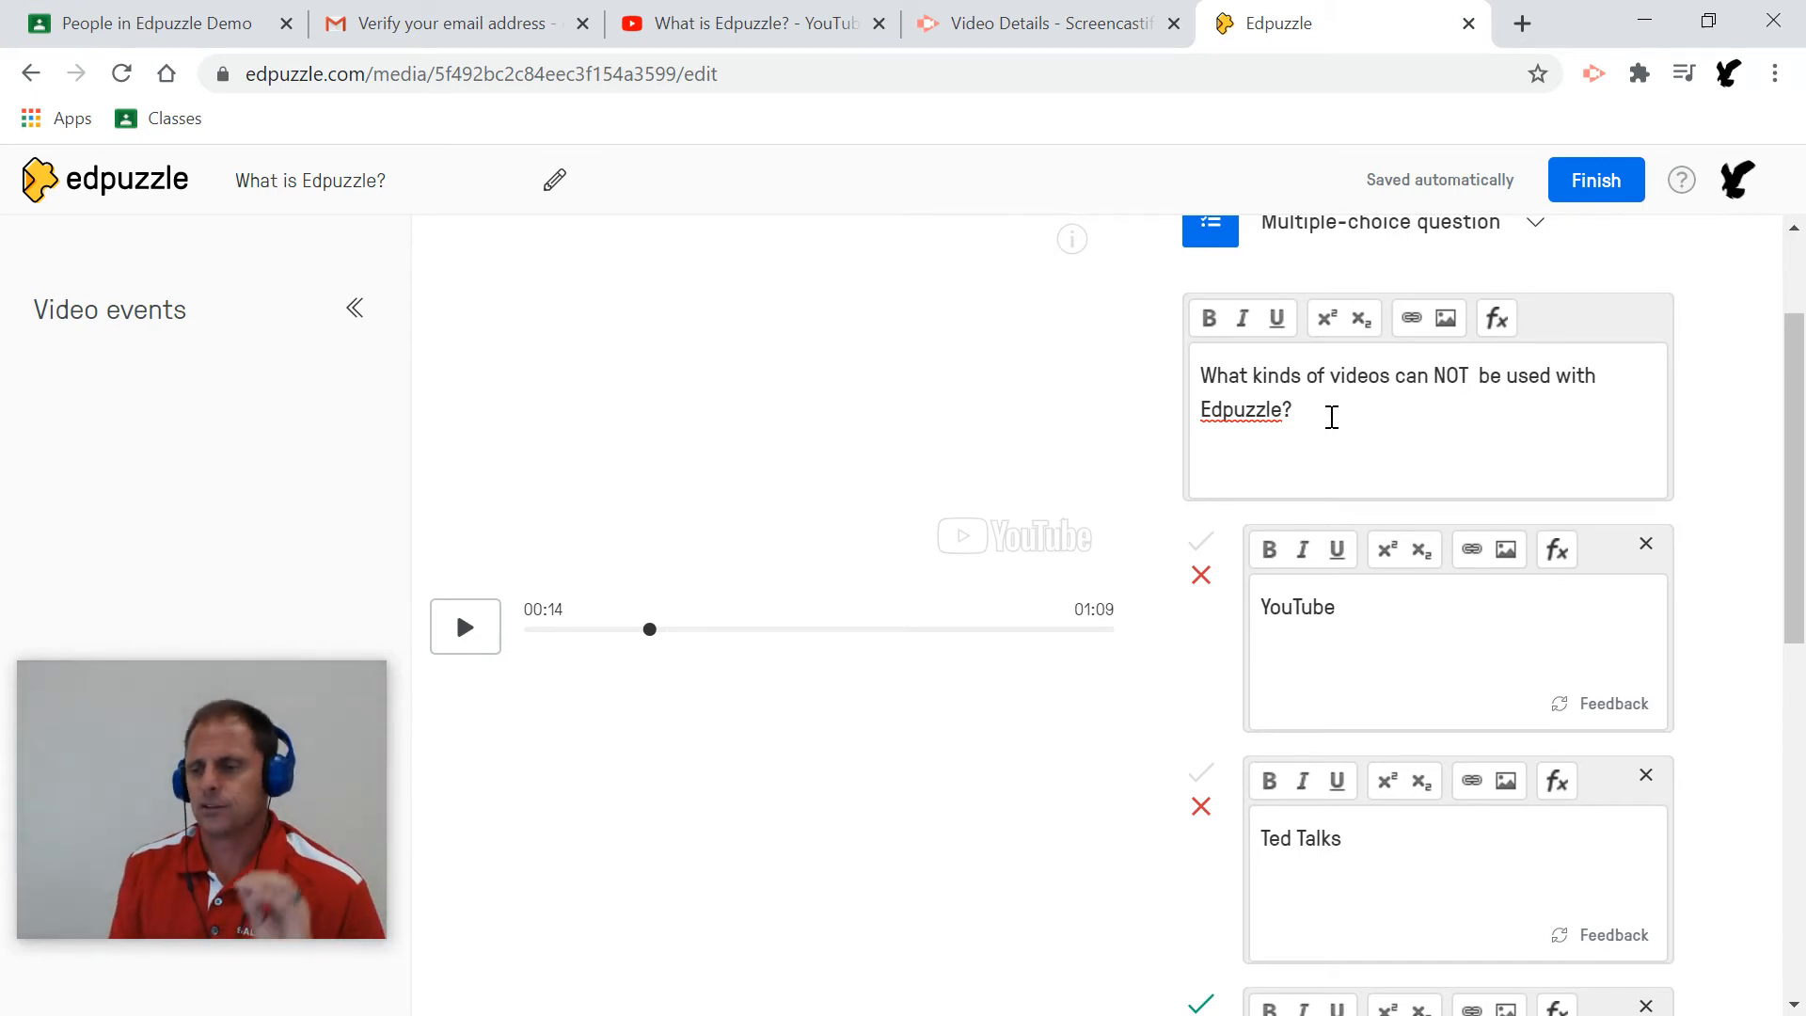
scroll(1414, 440, down, 7)
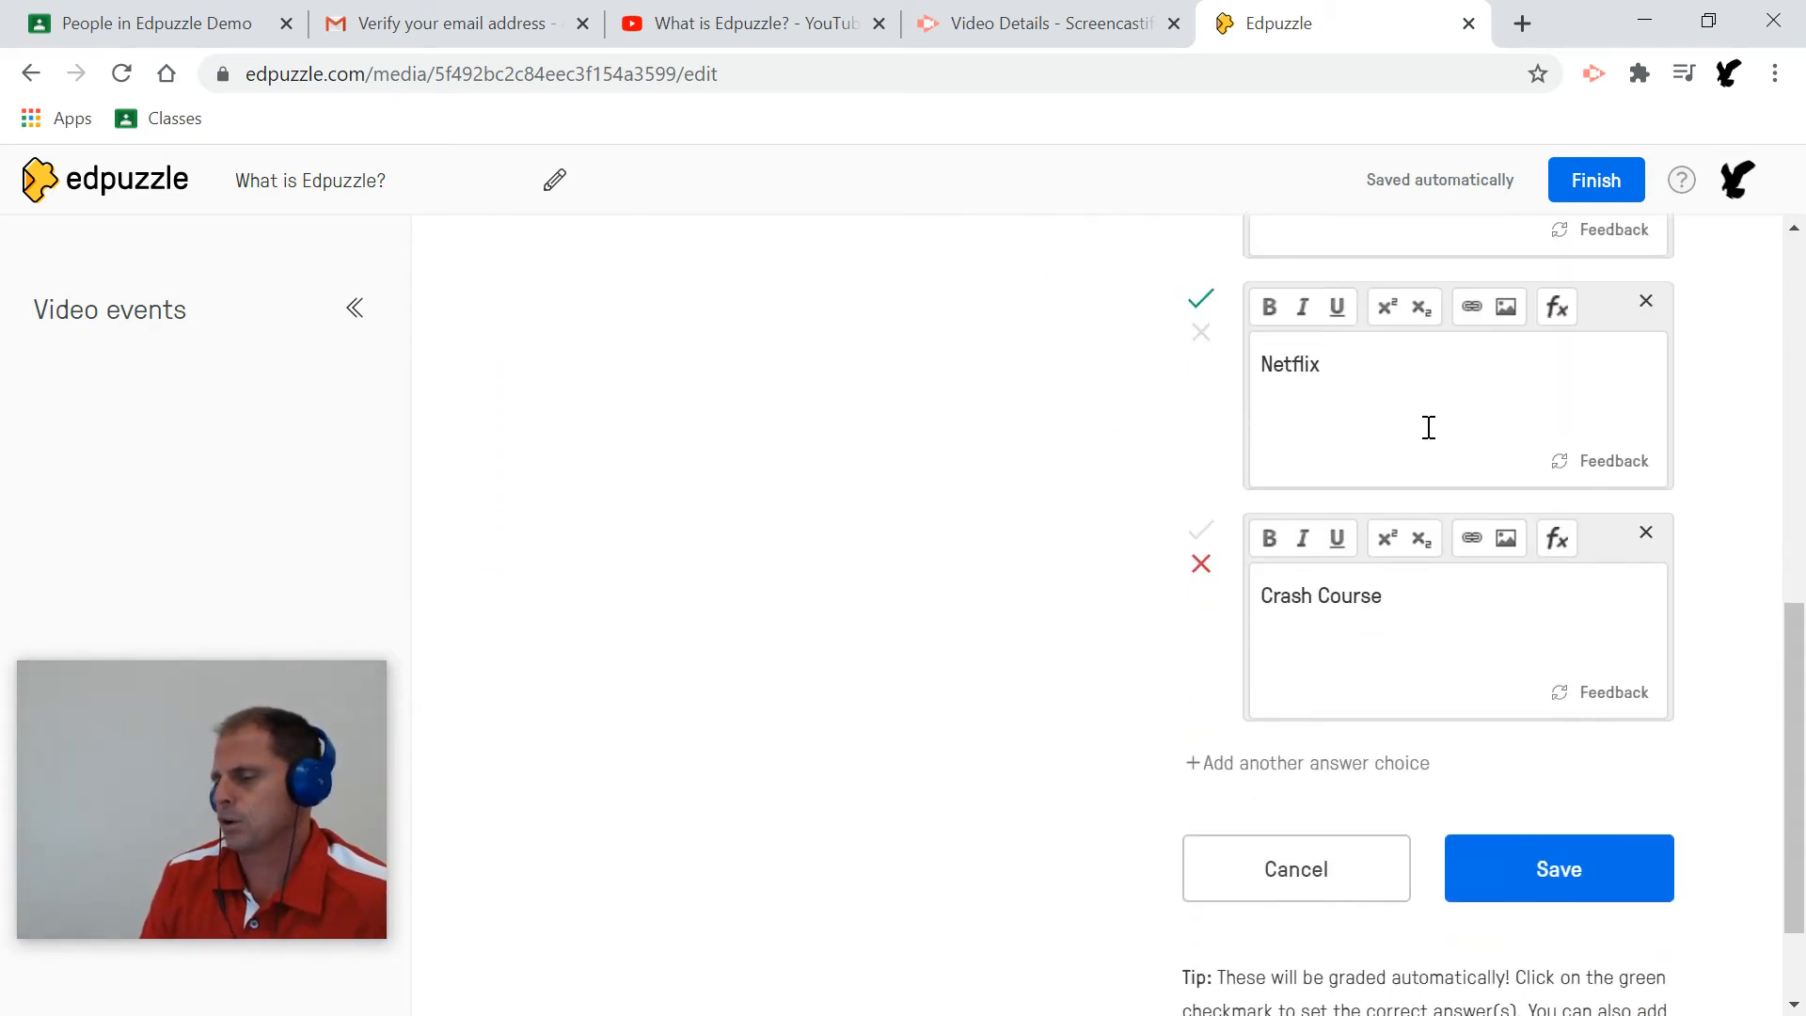
Save the 00:14 question and let the preview play on until pausing at 00:26.
click(1552, 866)
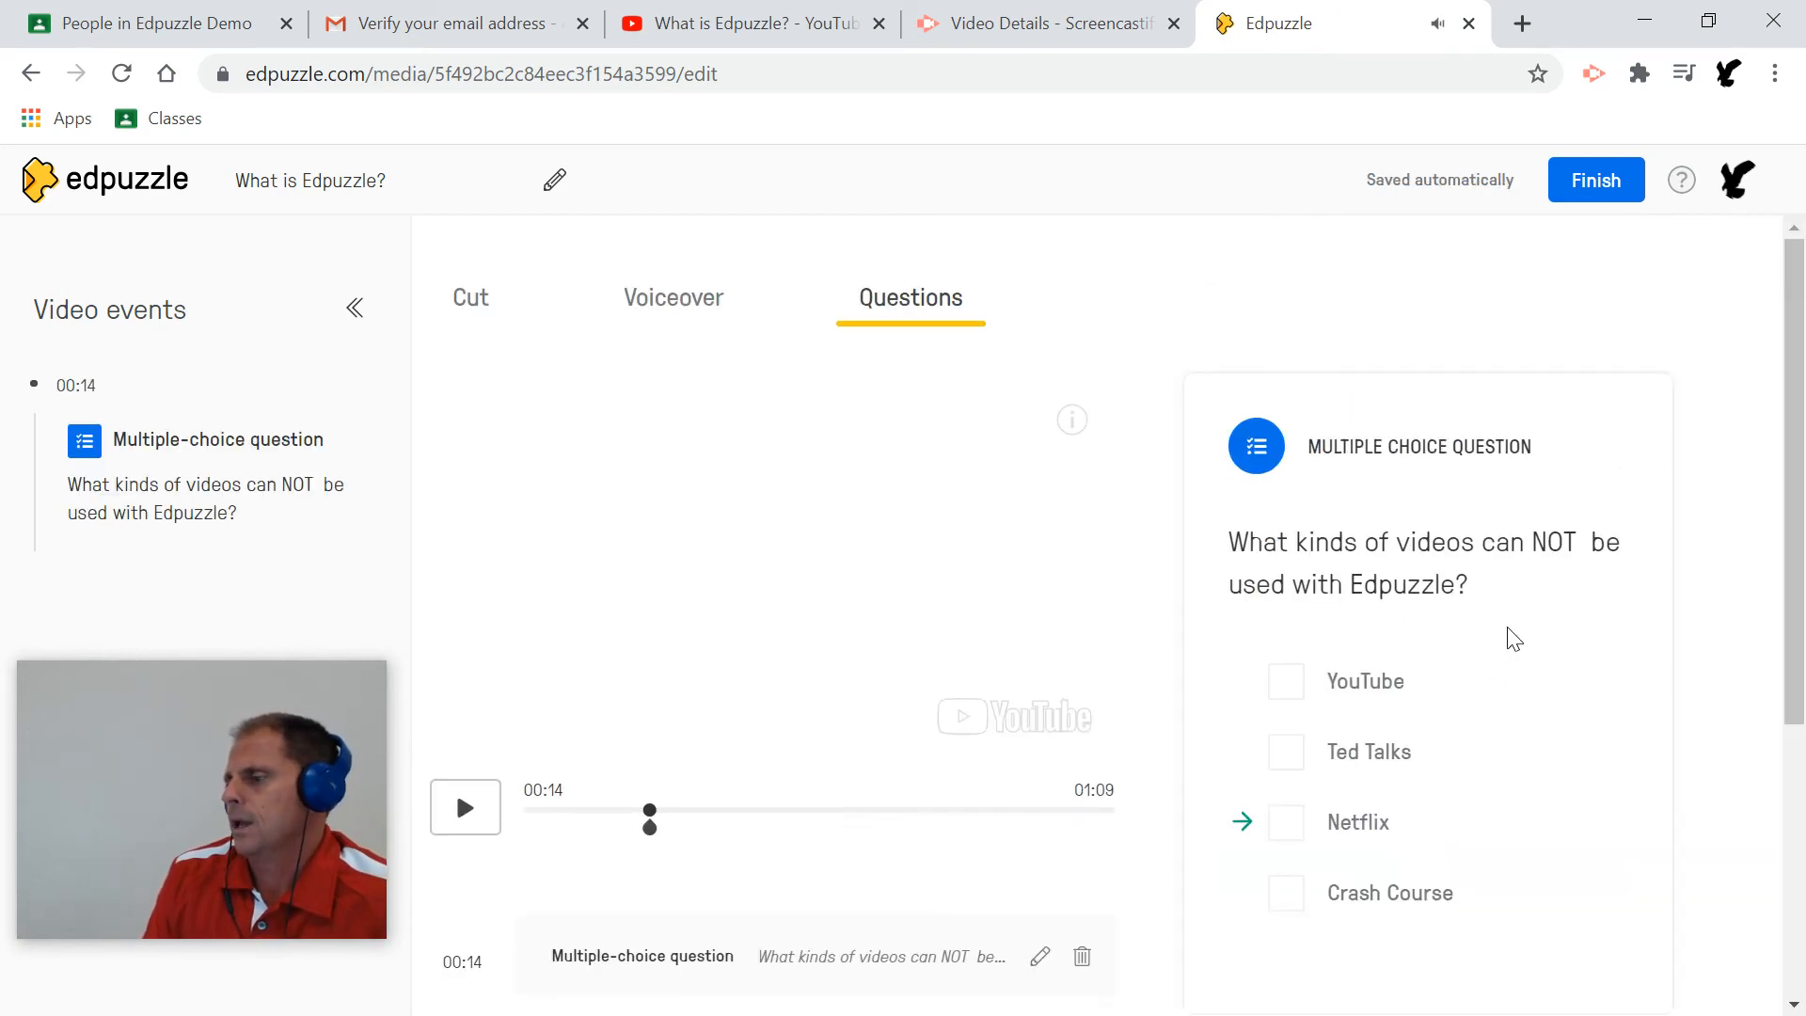
scroll(1578, 645, down, 2)
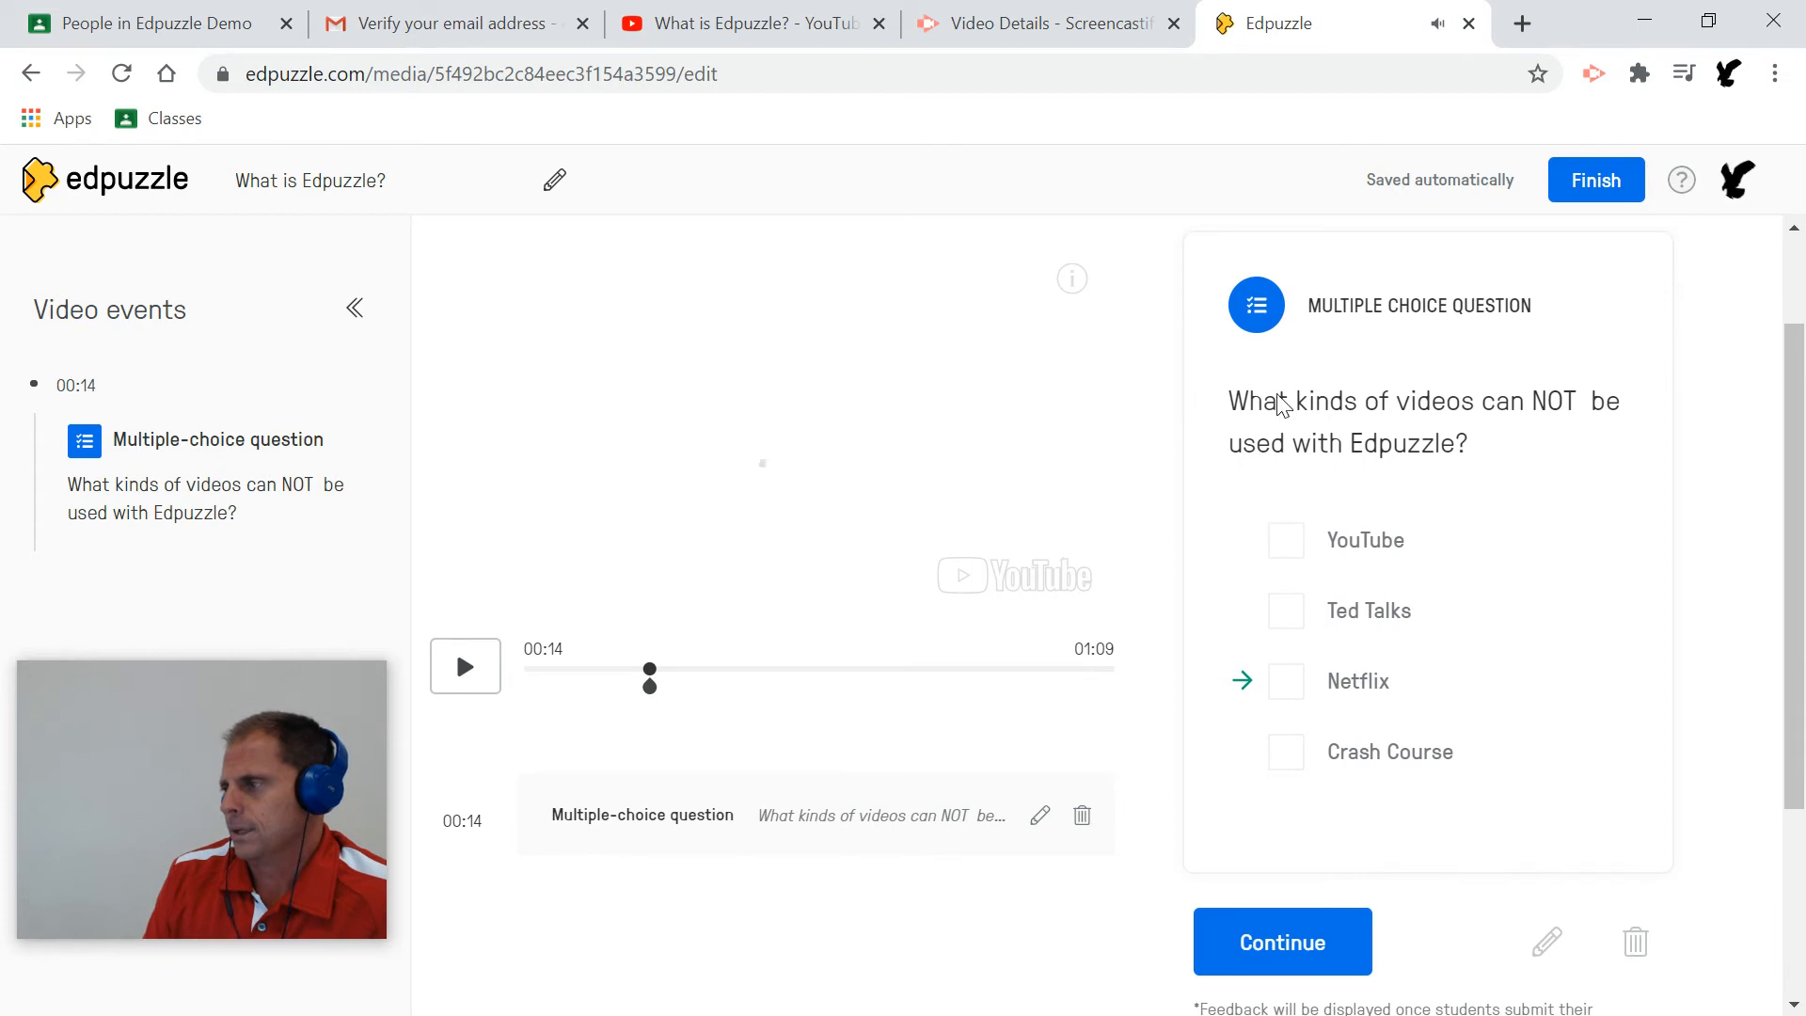
scroll(1448, 527, down, 2)
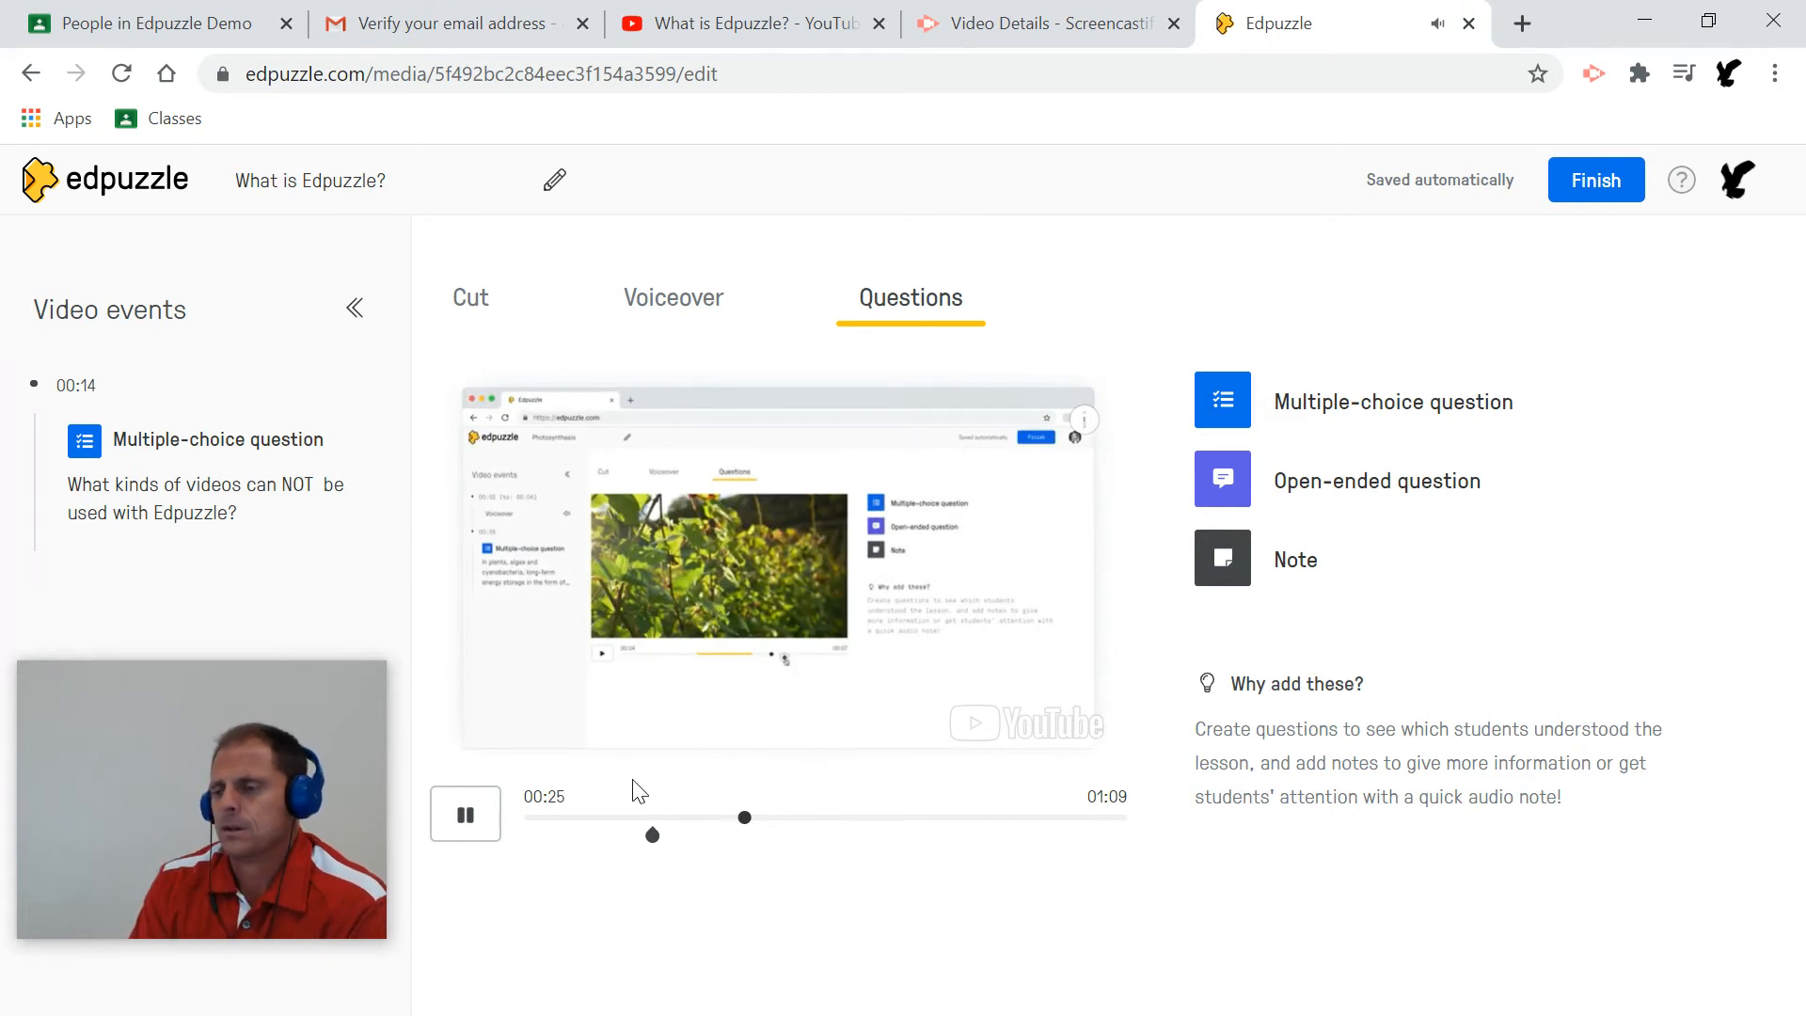
click(459, 828)
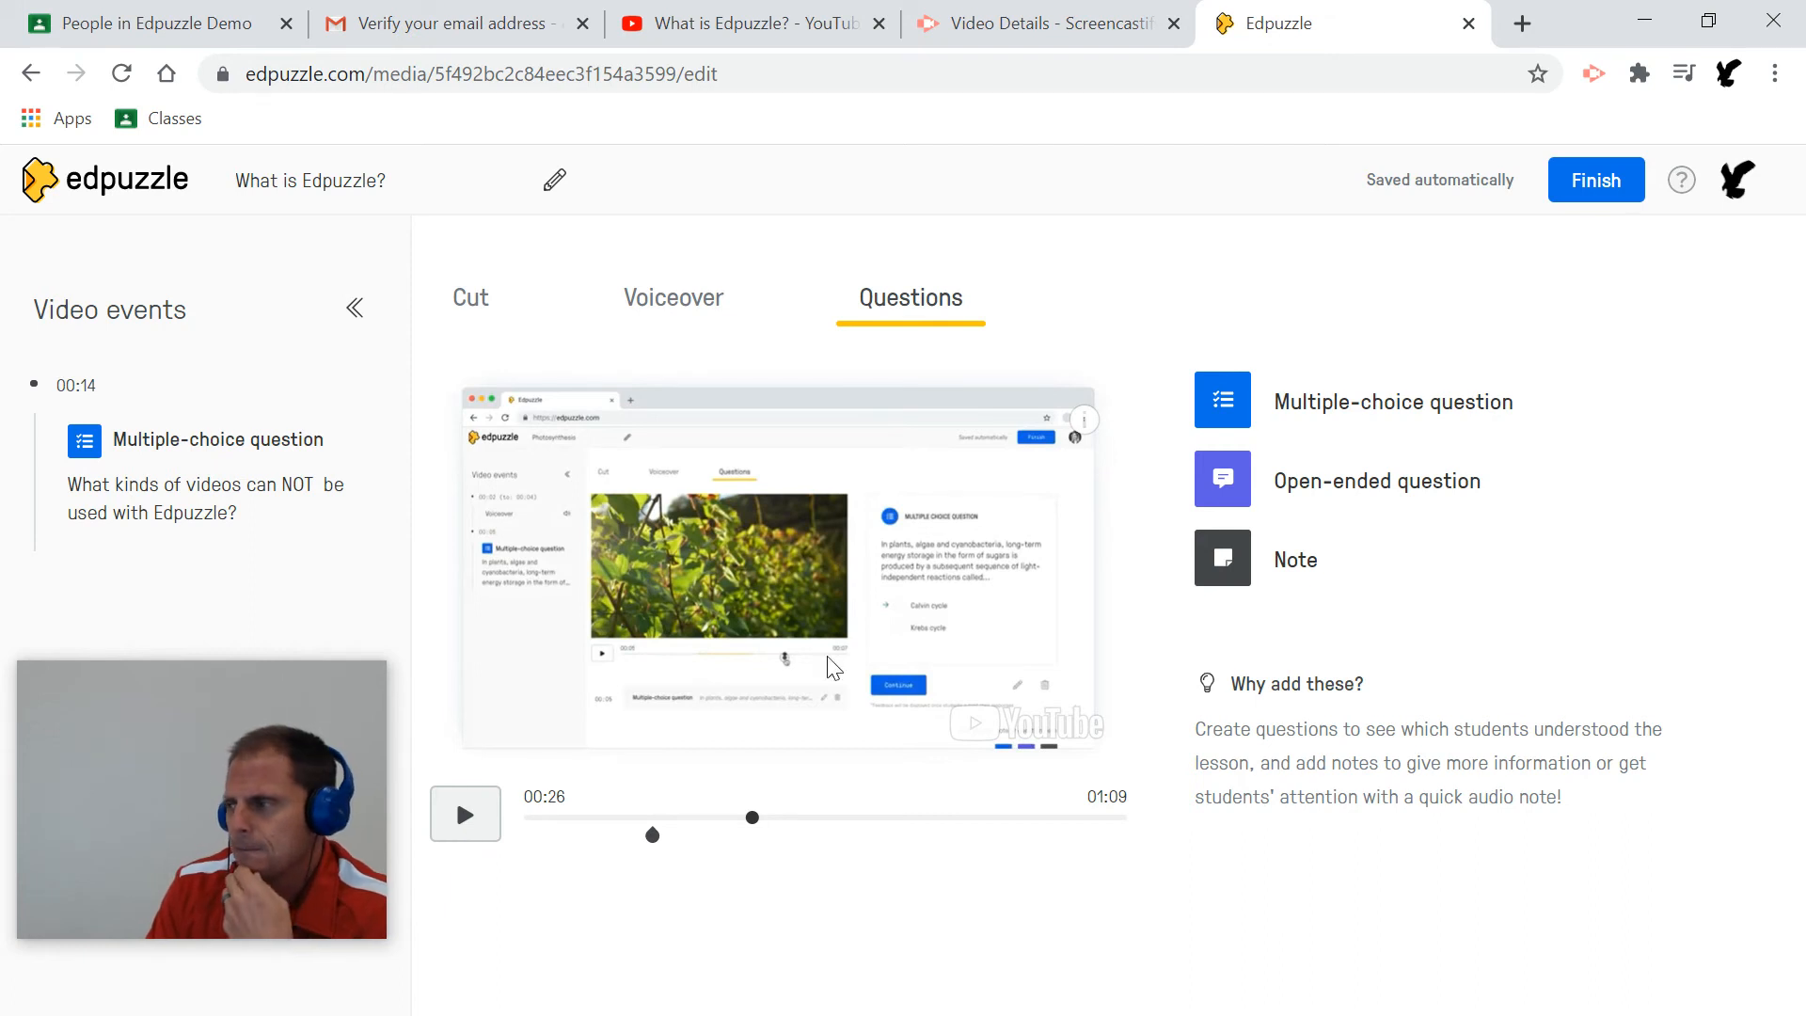
Add a note at 00:26 and draft its text, replacing the first wording.
click(1307, 562)
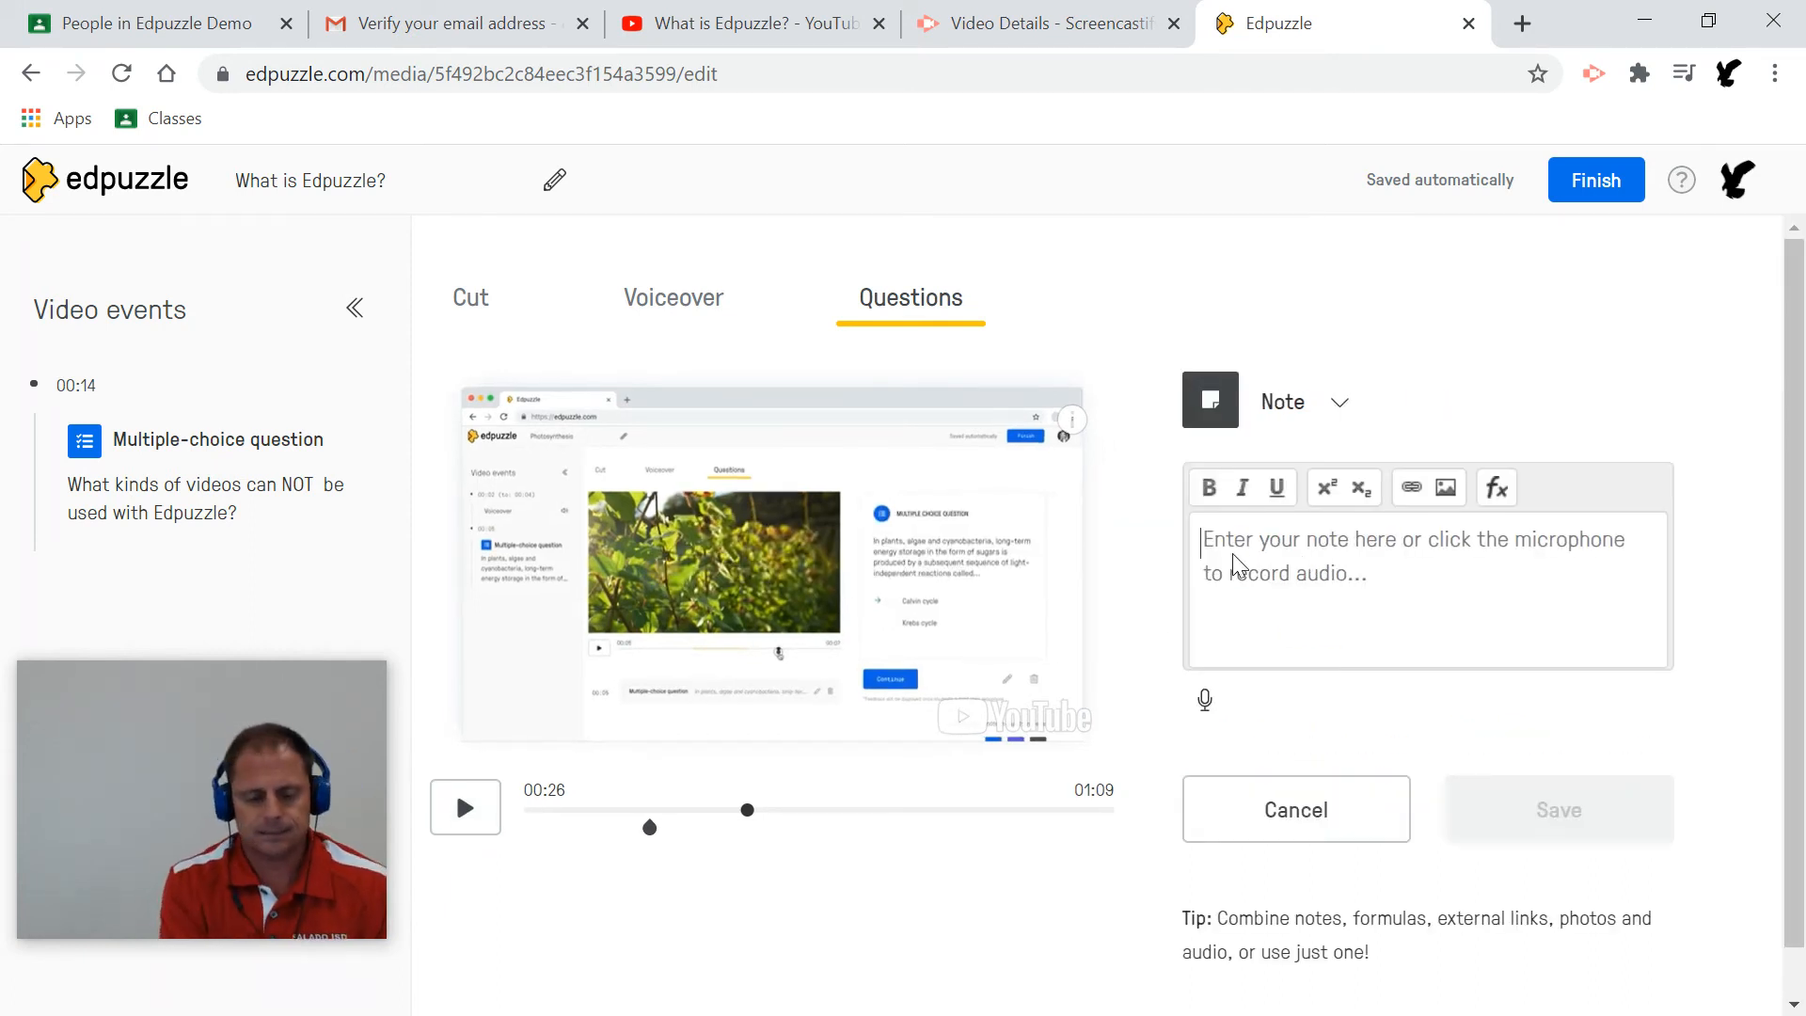
text(I made a mist)
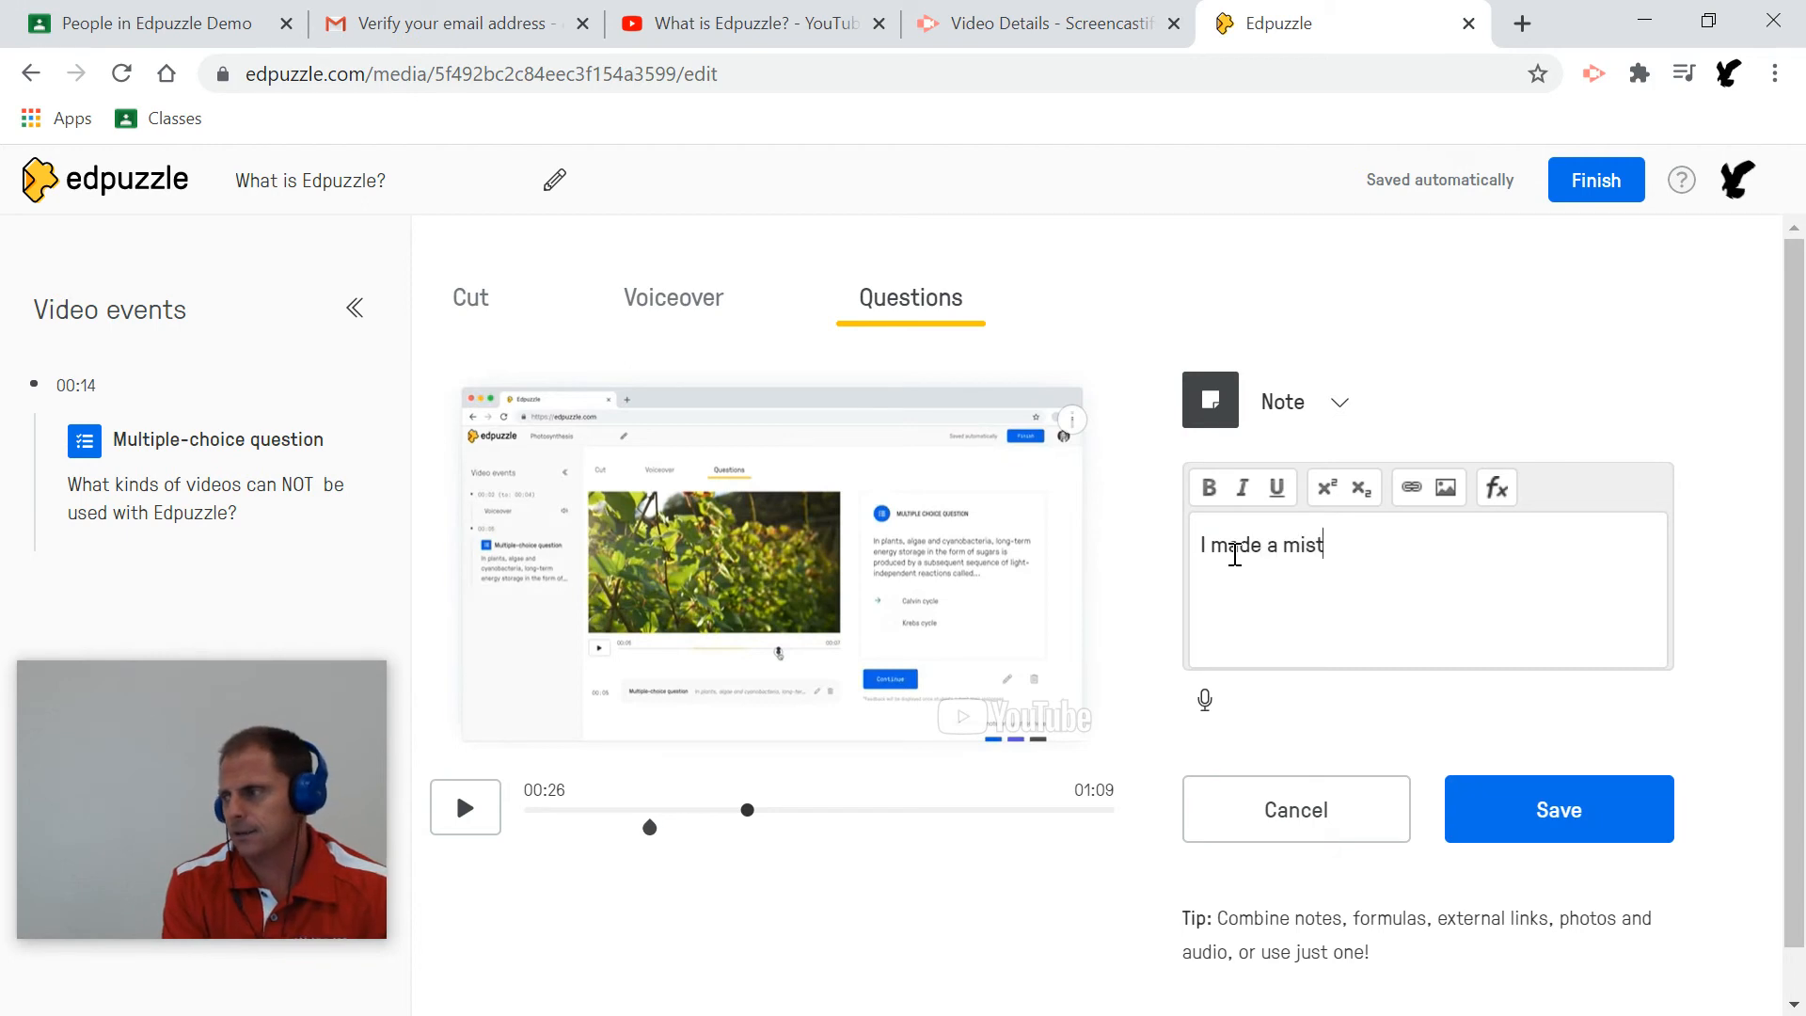
text(ake here.  I should)
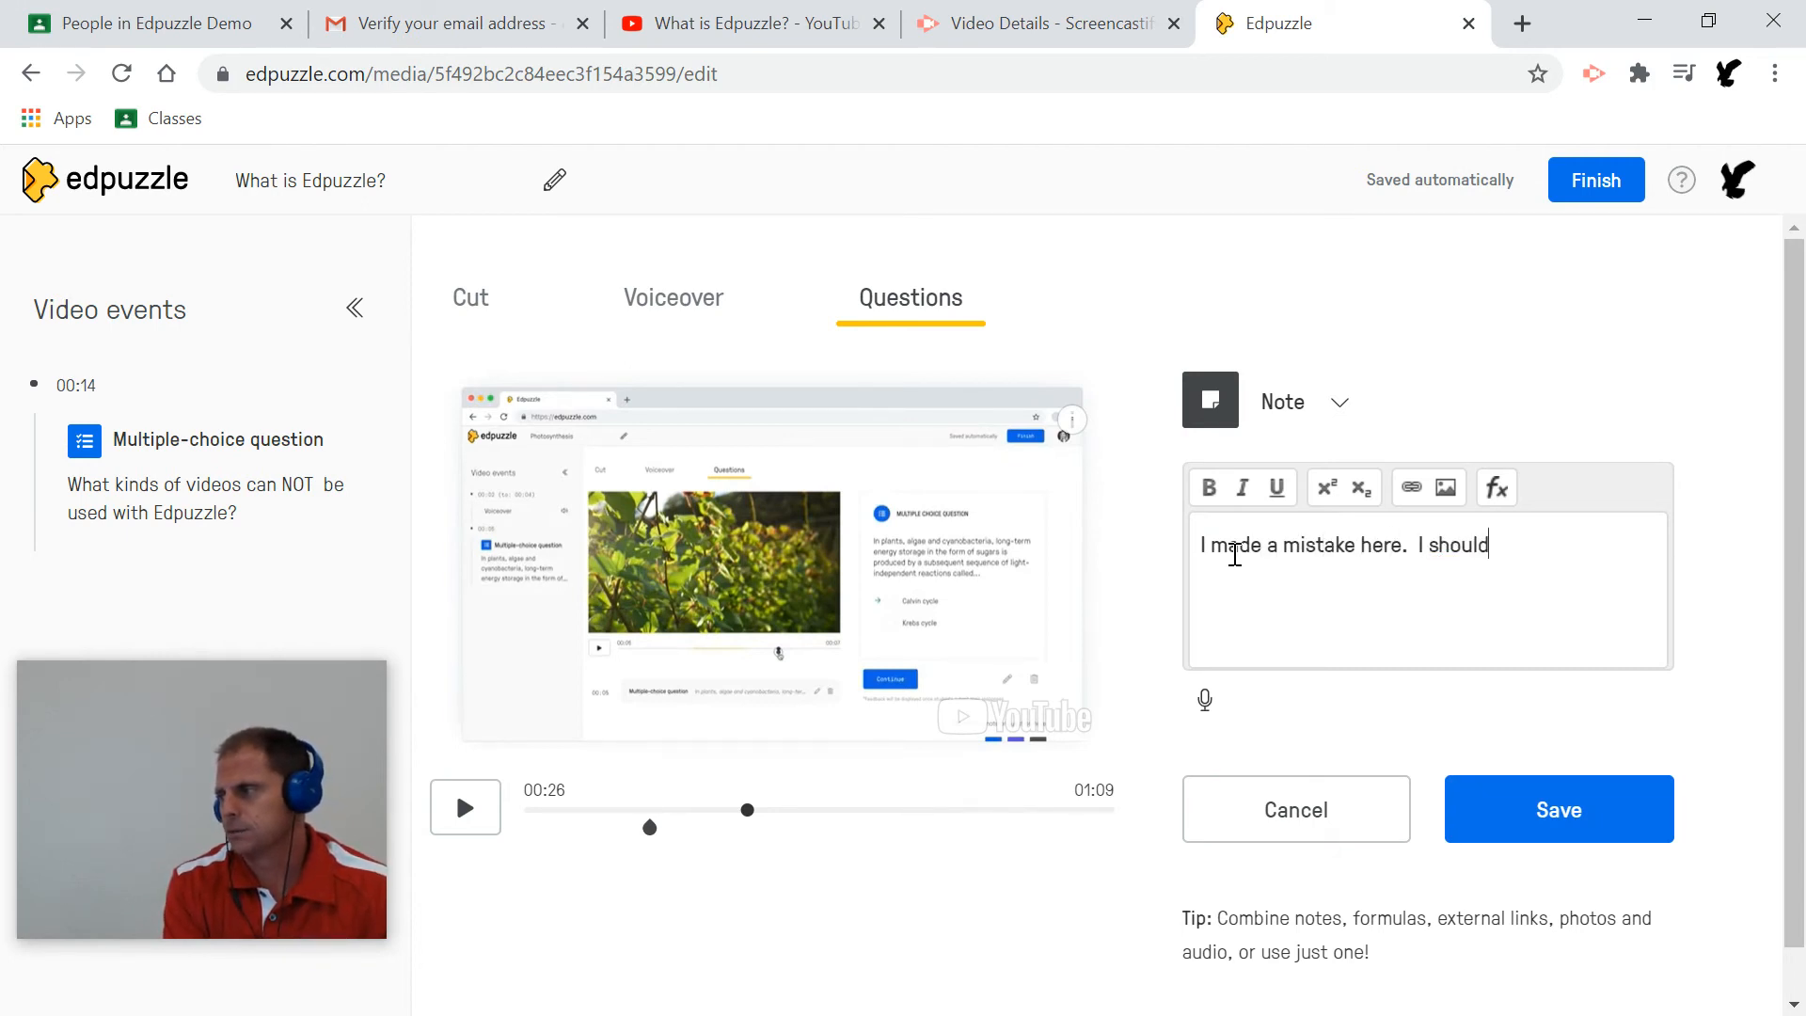
text( have said---)
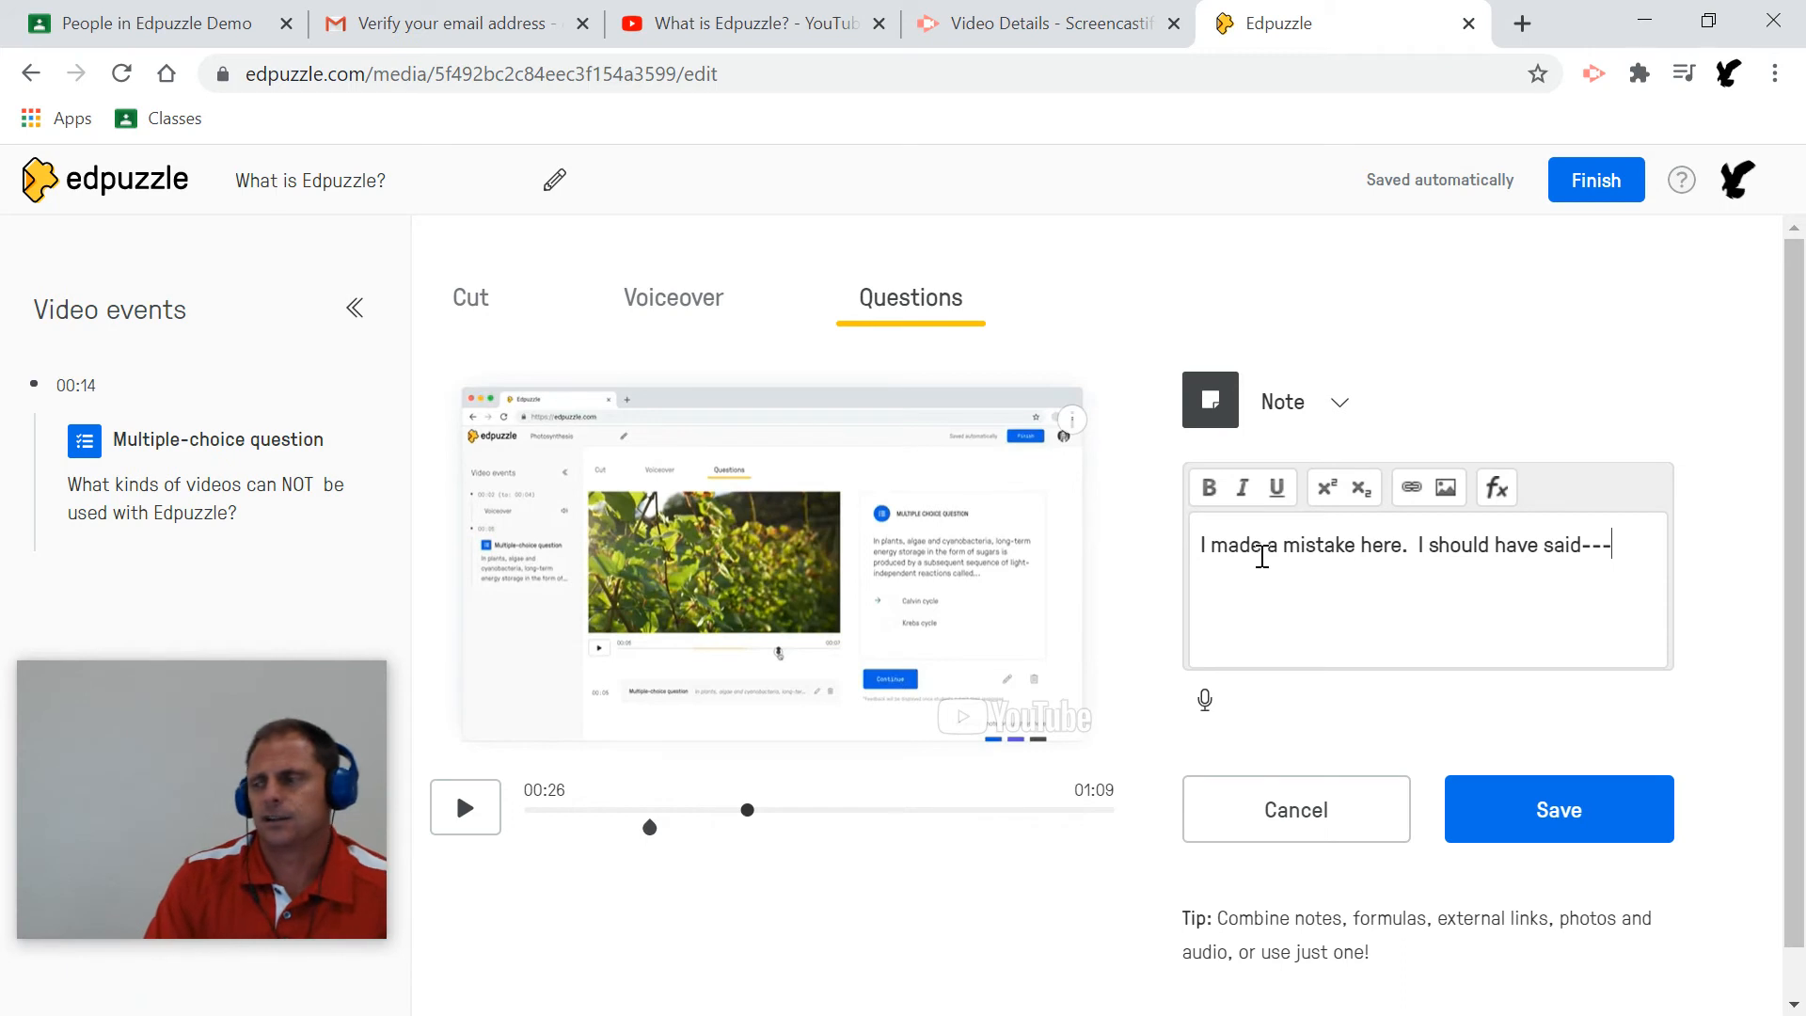
triple_click(1257, 547)
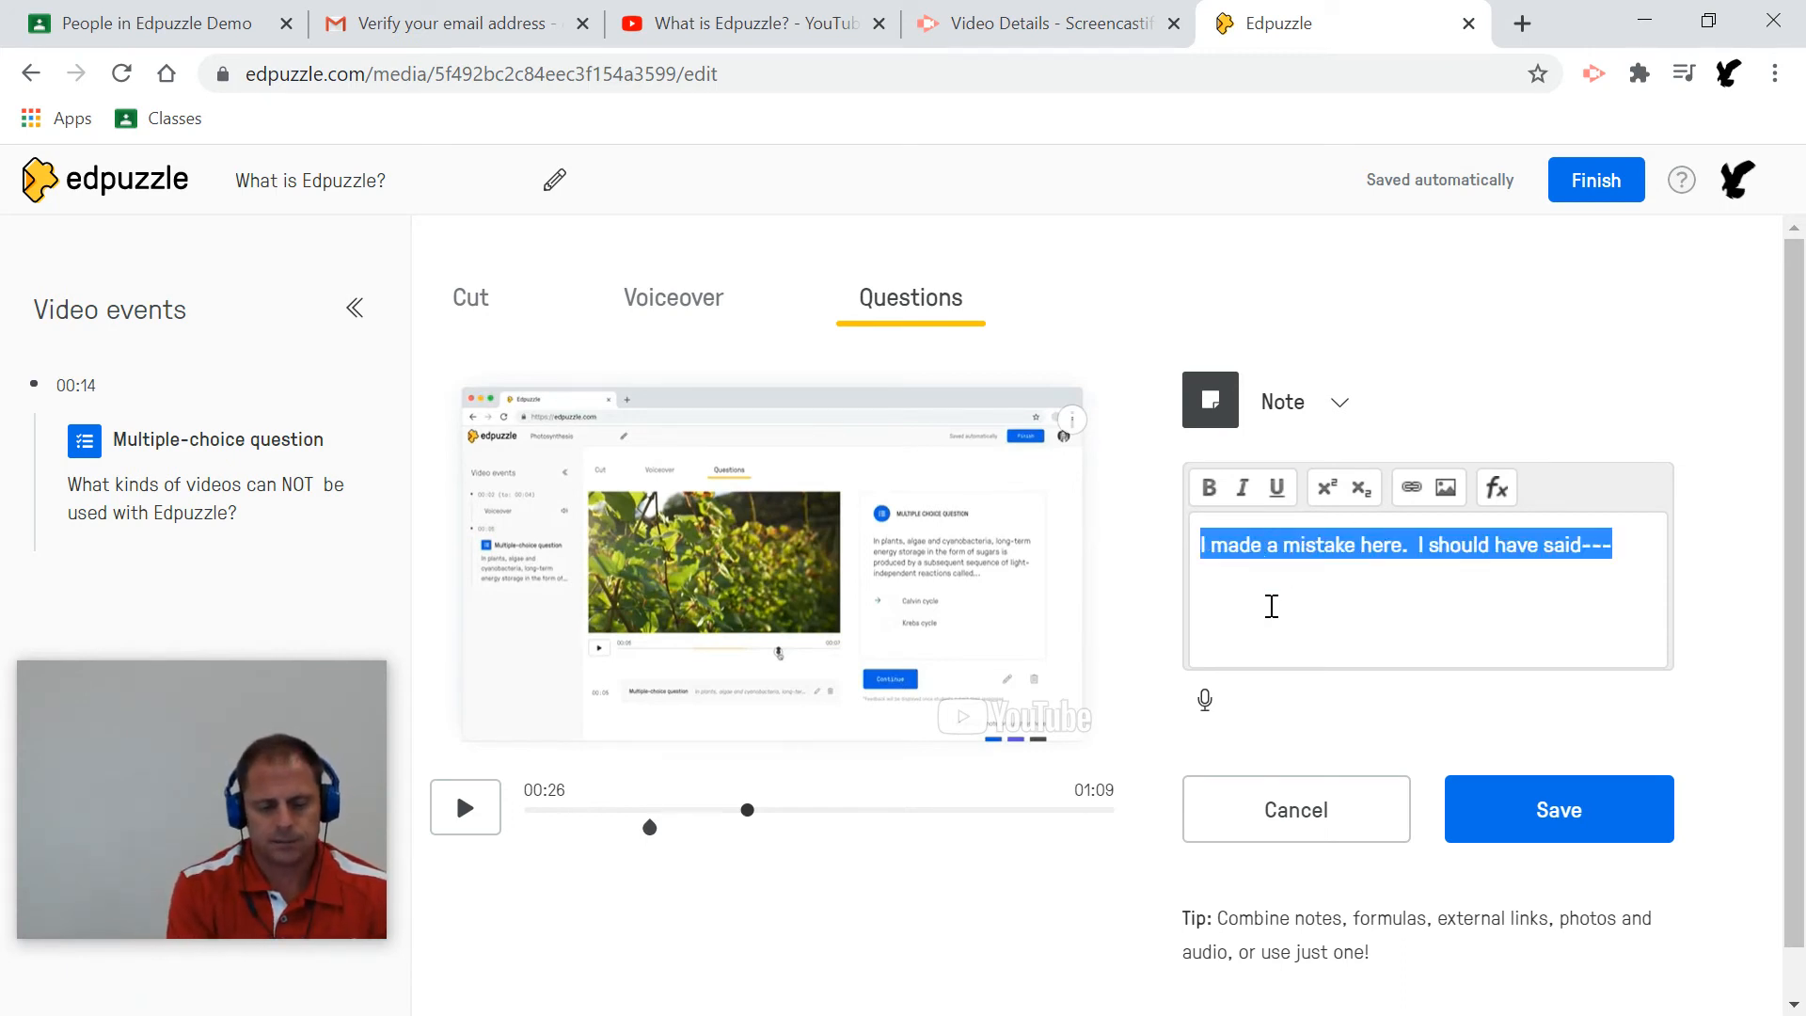
text(Be)
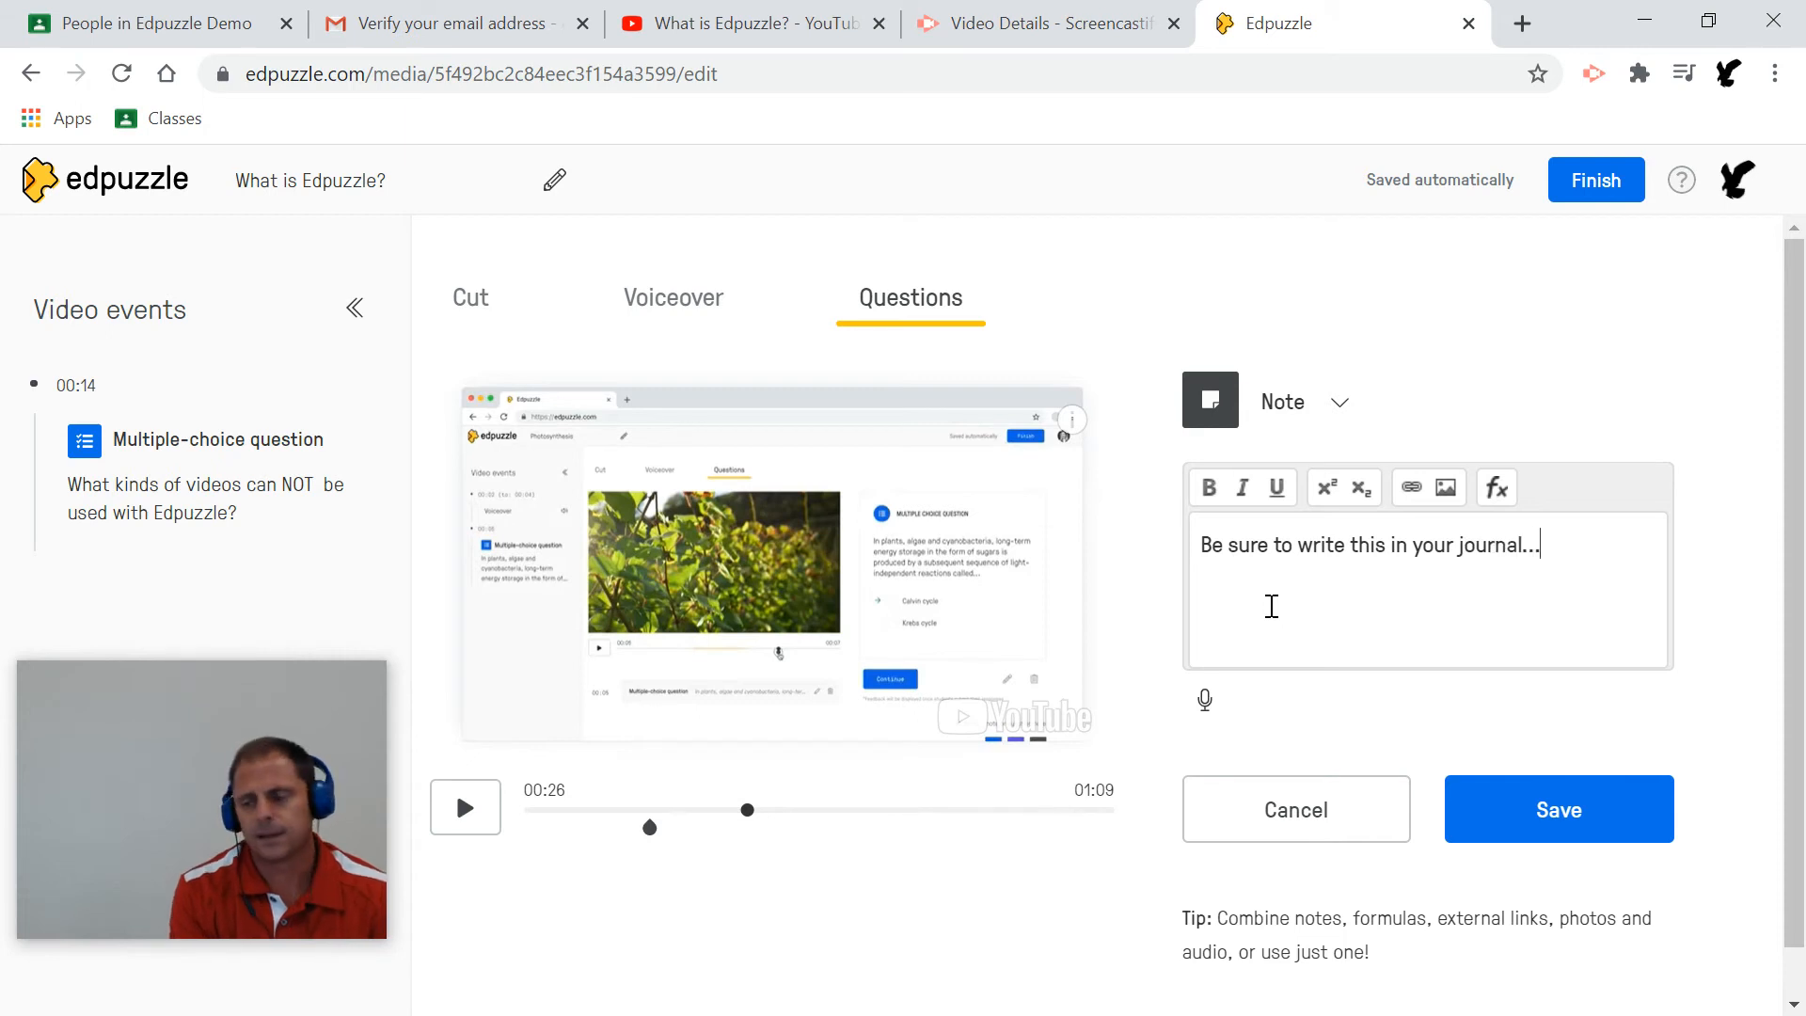
Rewrite the note as 'Time to work the problem', correcting 'Tme' with the spelling suggestion.
triple_click(1286, 545)
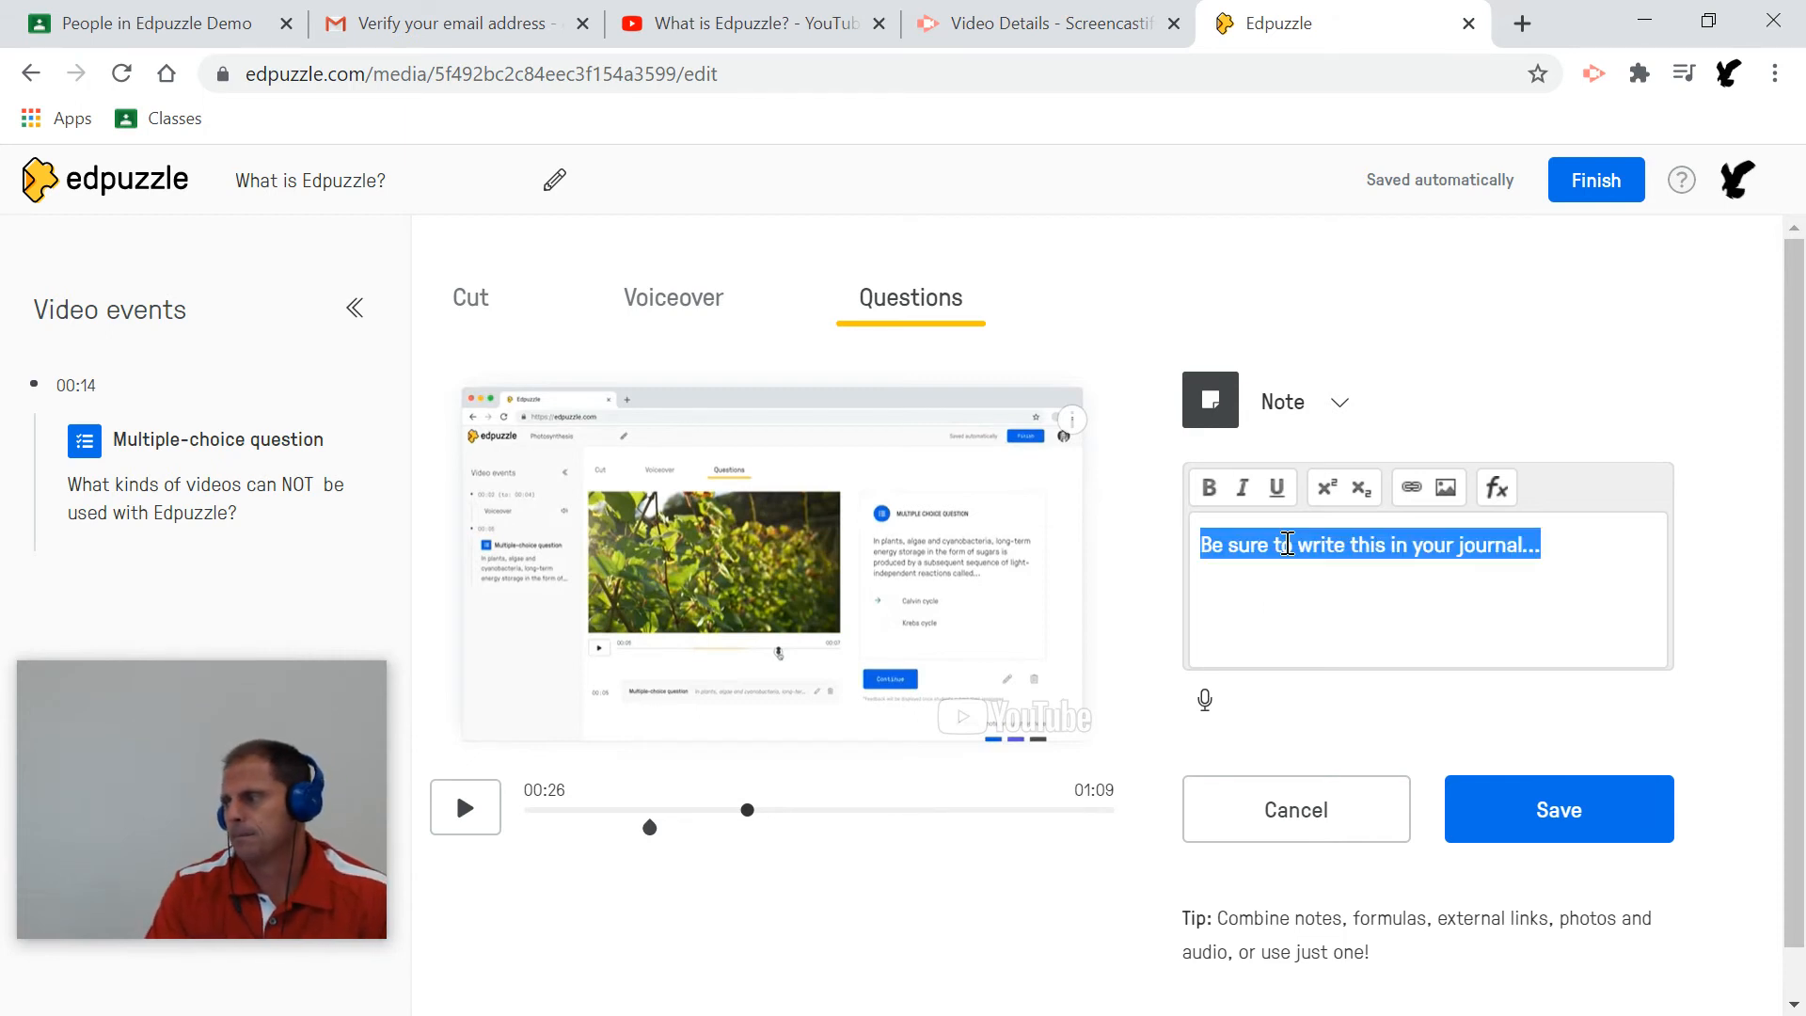
text(TIme to work the problem)
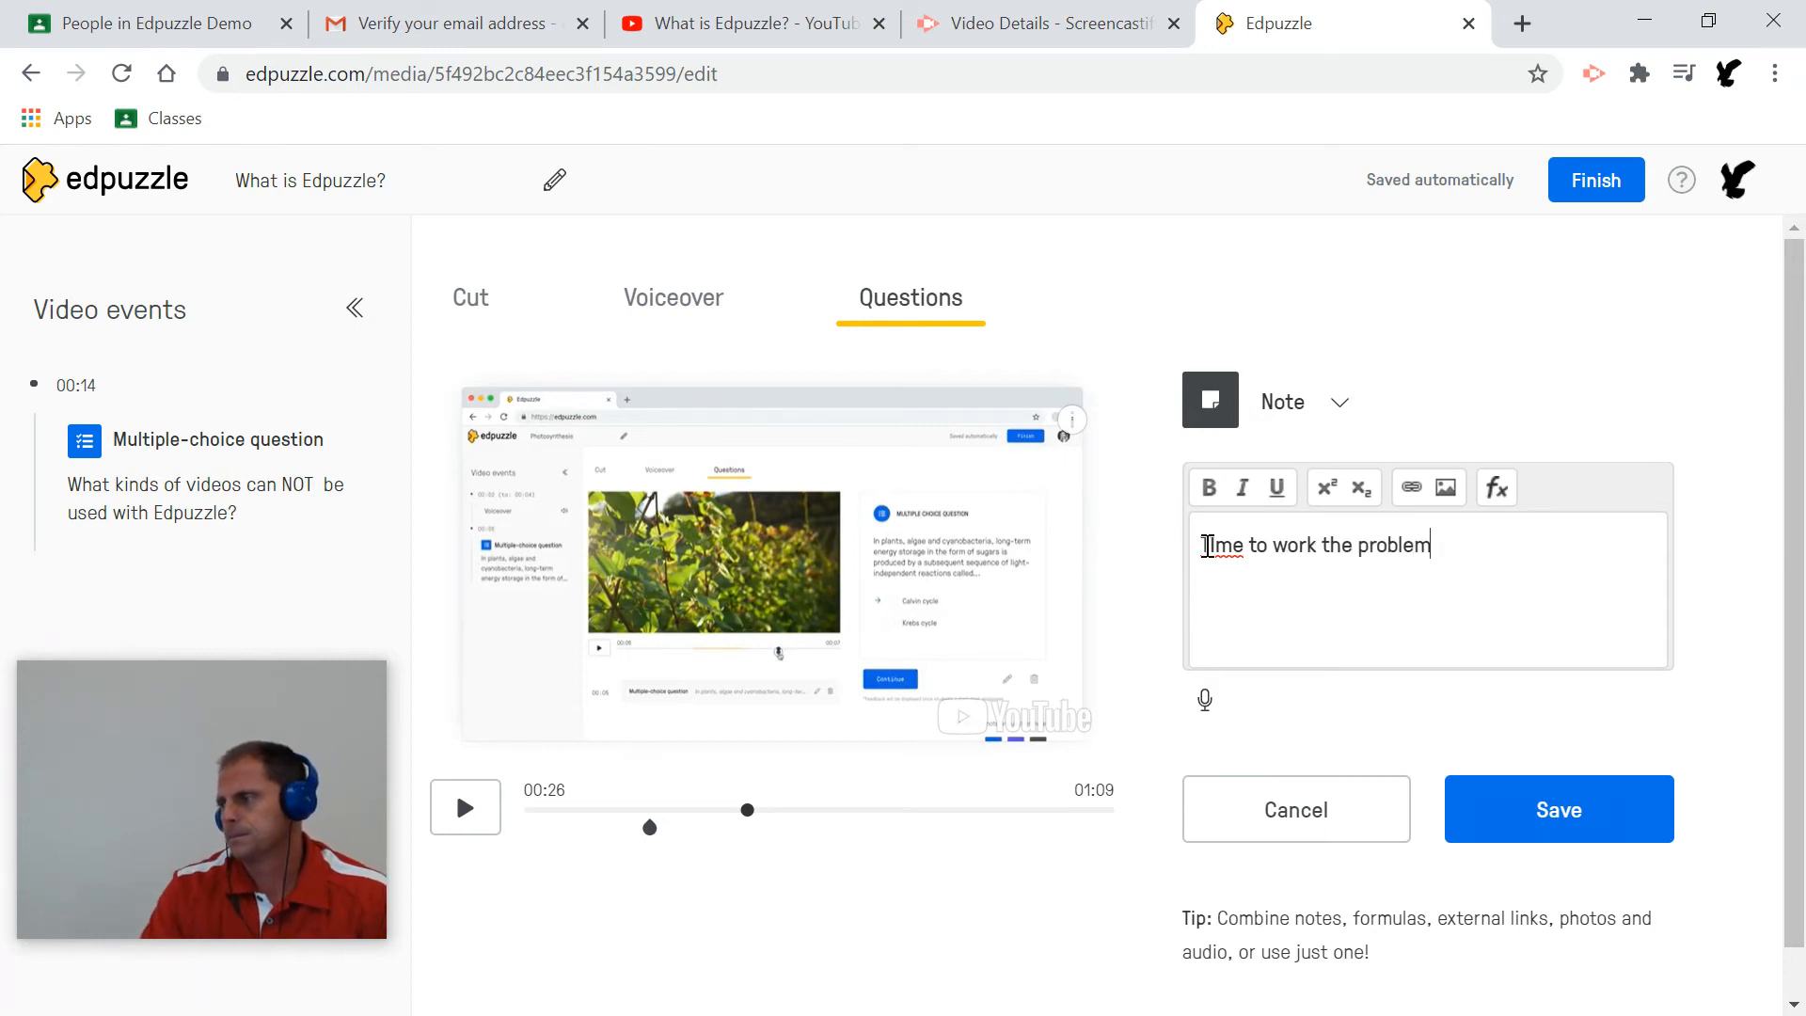
right_click(1206, 546)
click(1223, 568)
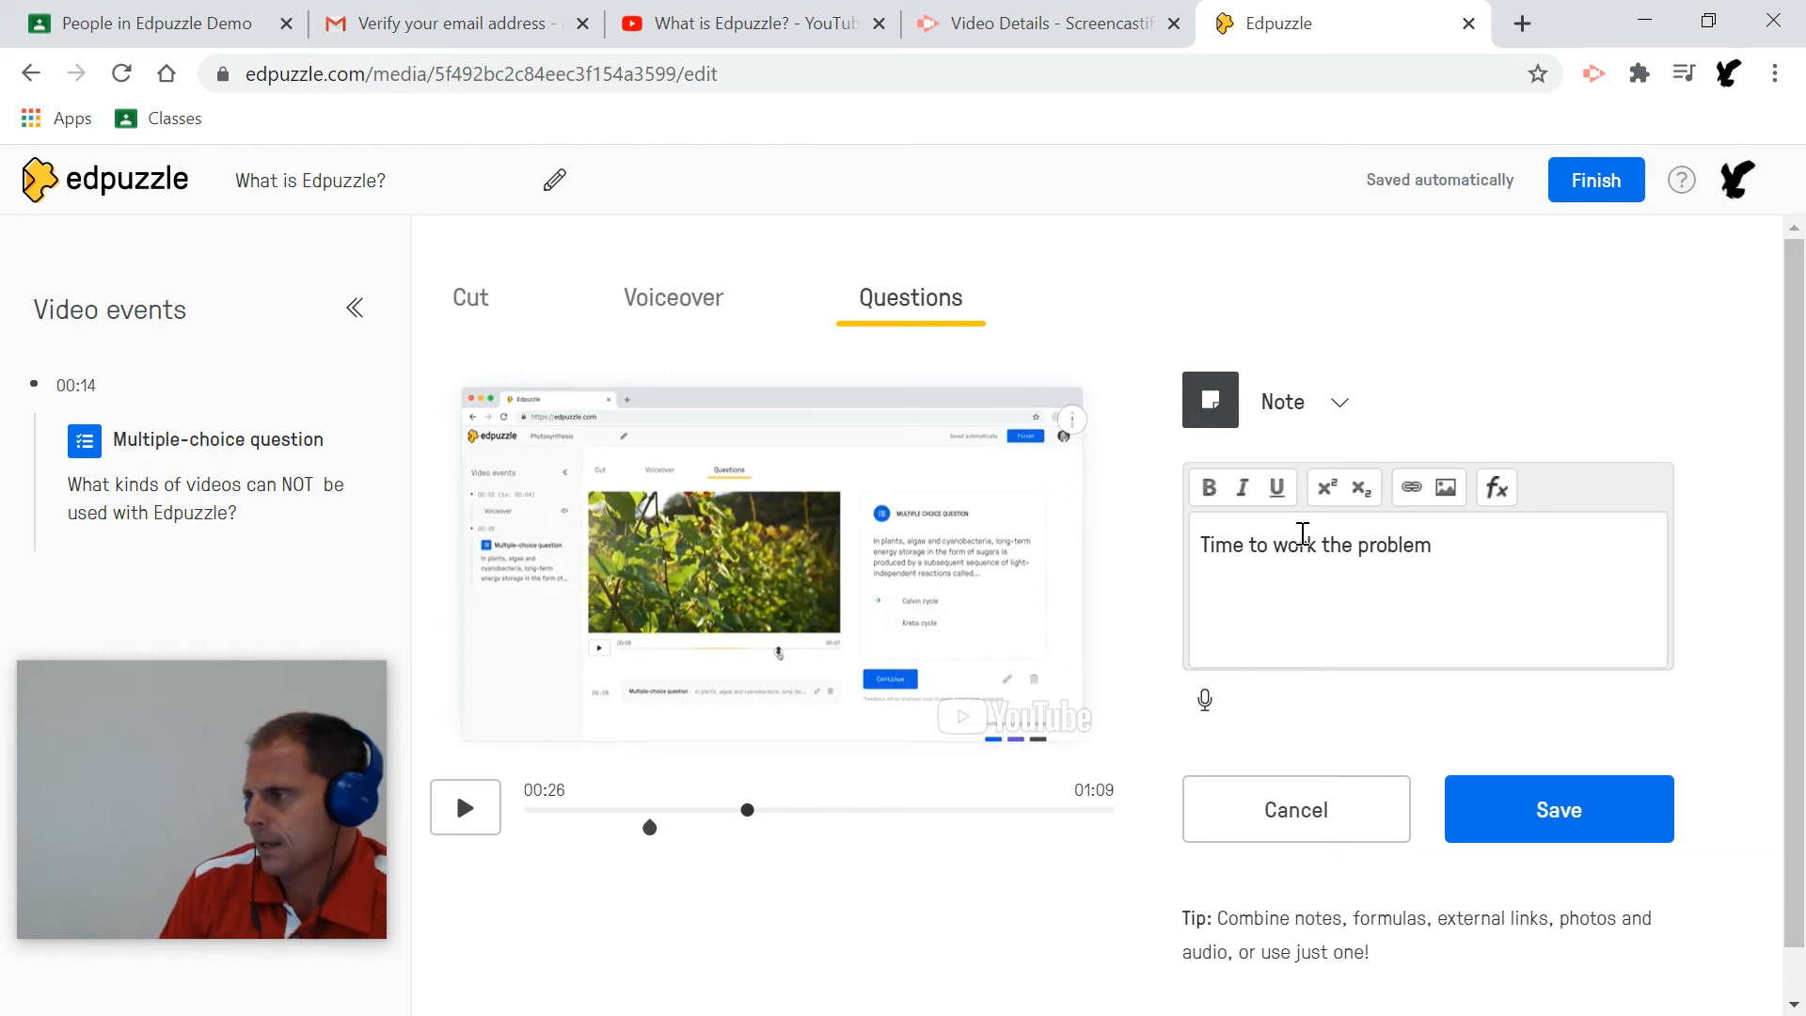
drag(1430, 541, 1298, 564)
Select the word 'problem' and paste a YouTube URL as its link.
drag(1432, 546, 1351, 557)
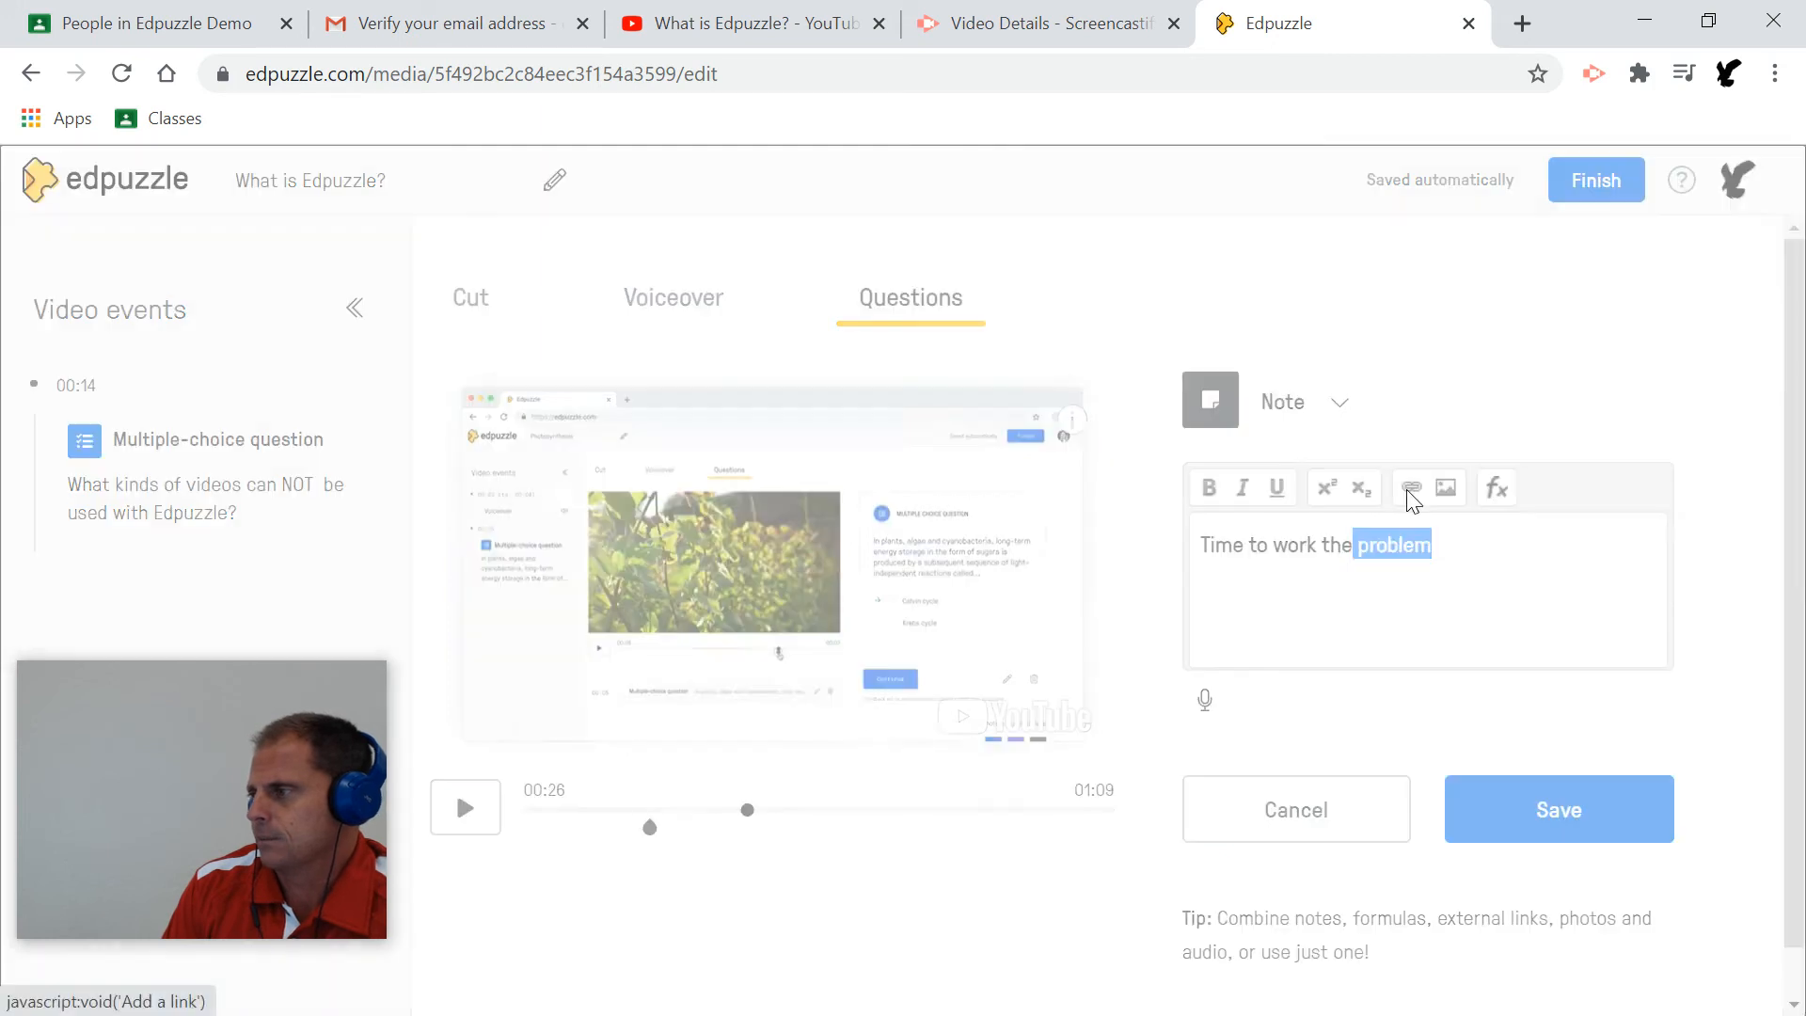
click(1410, 489)
right_click(611, 527)
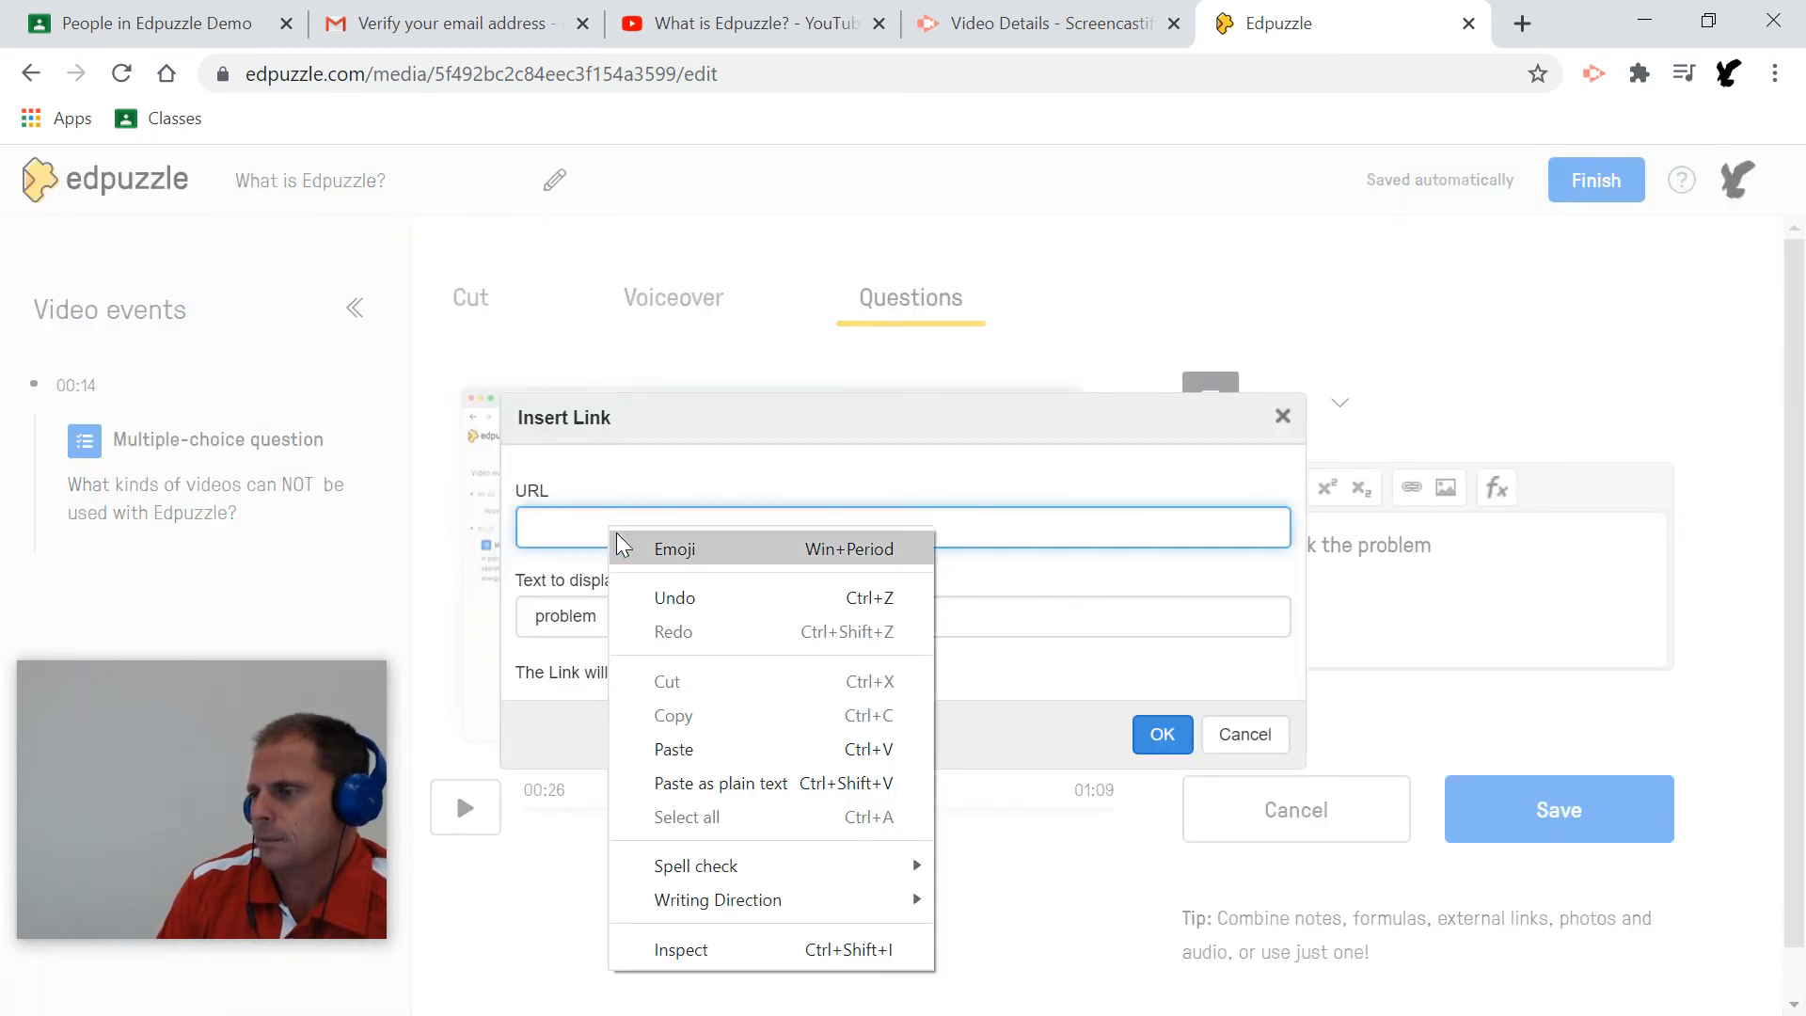
click(576, 533)
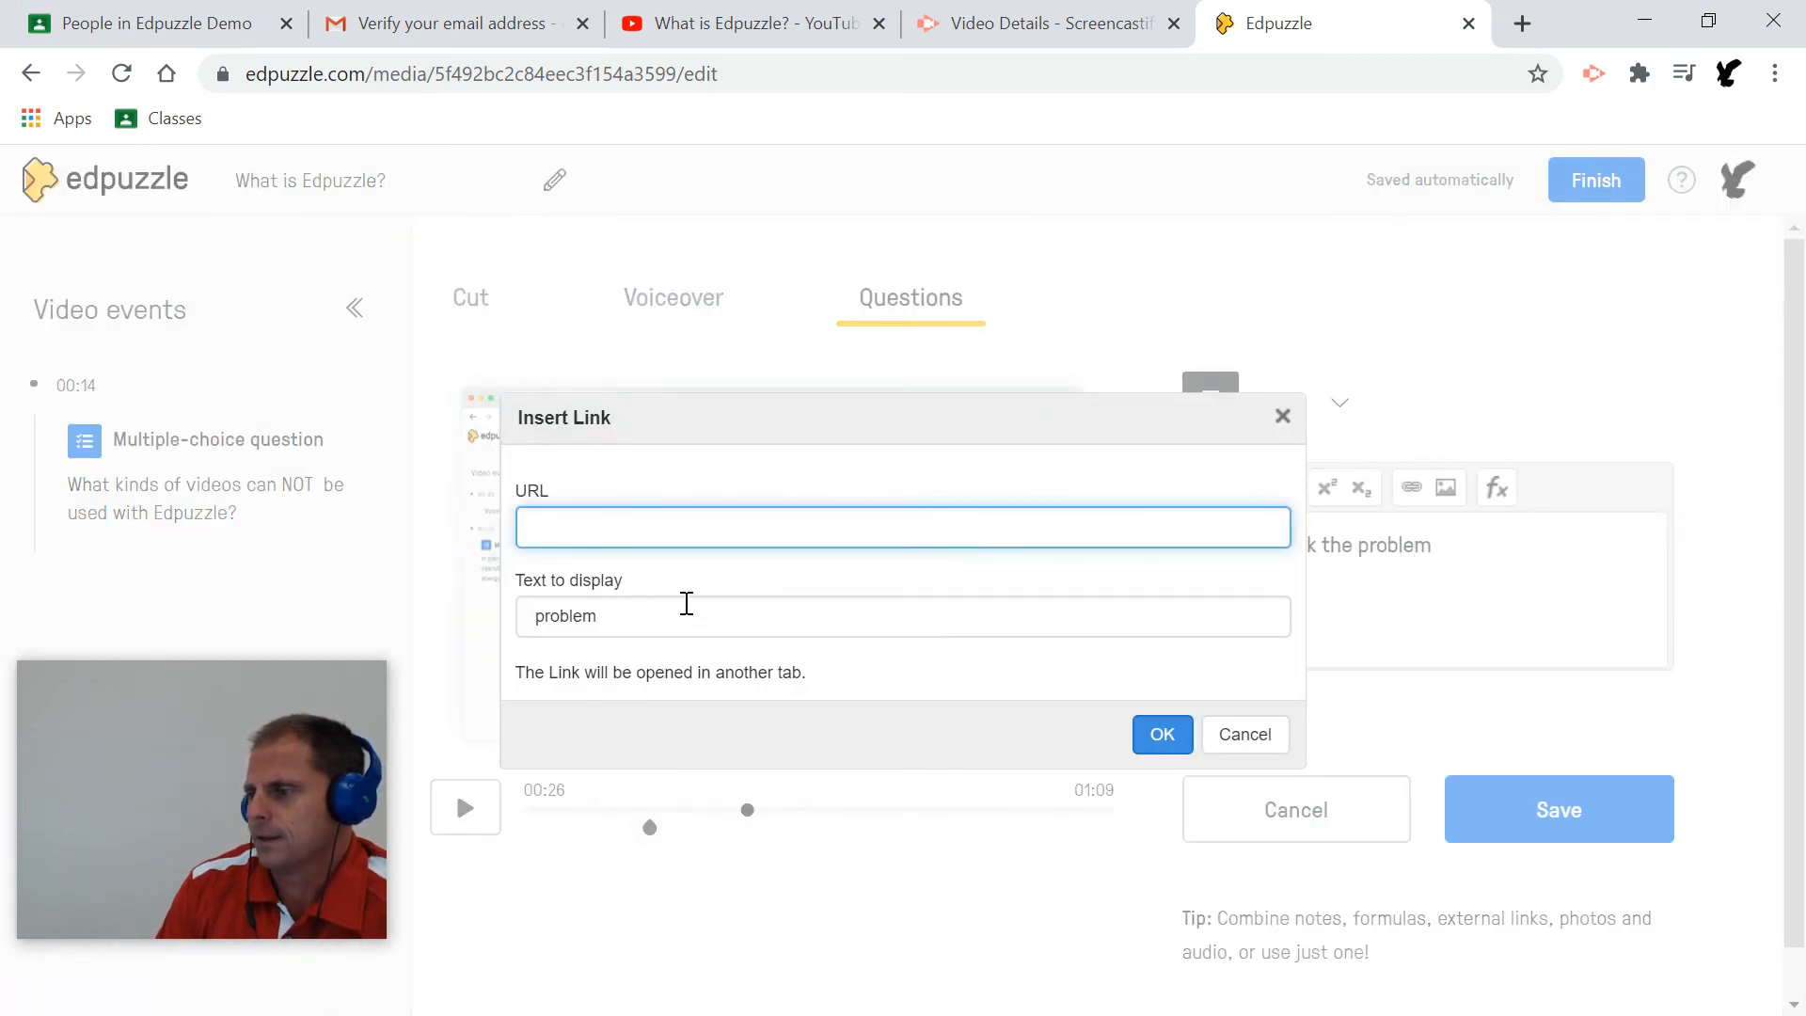
right_click(658, 524)
click(720, 740)
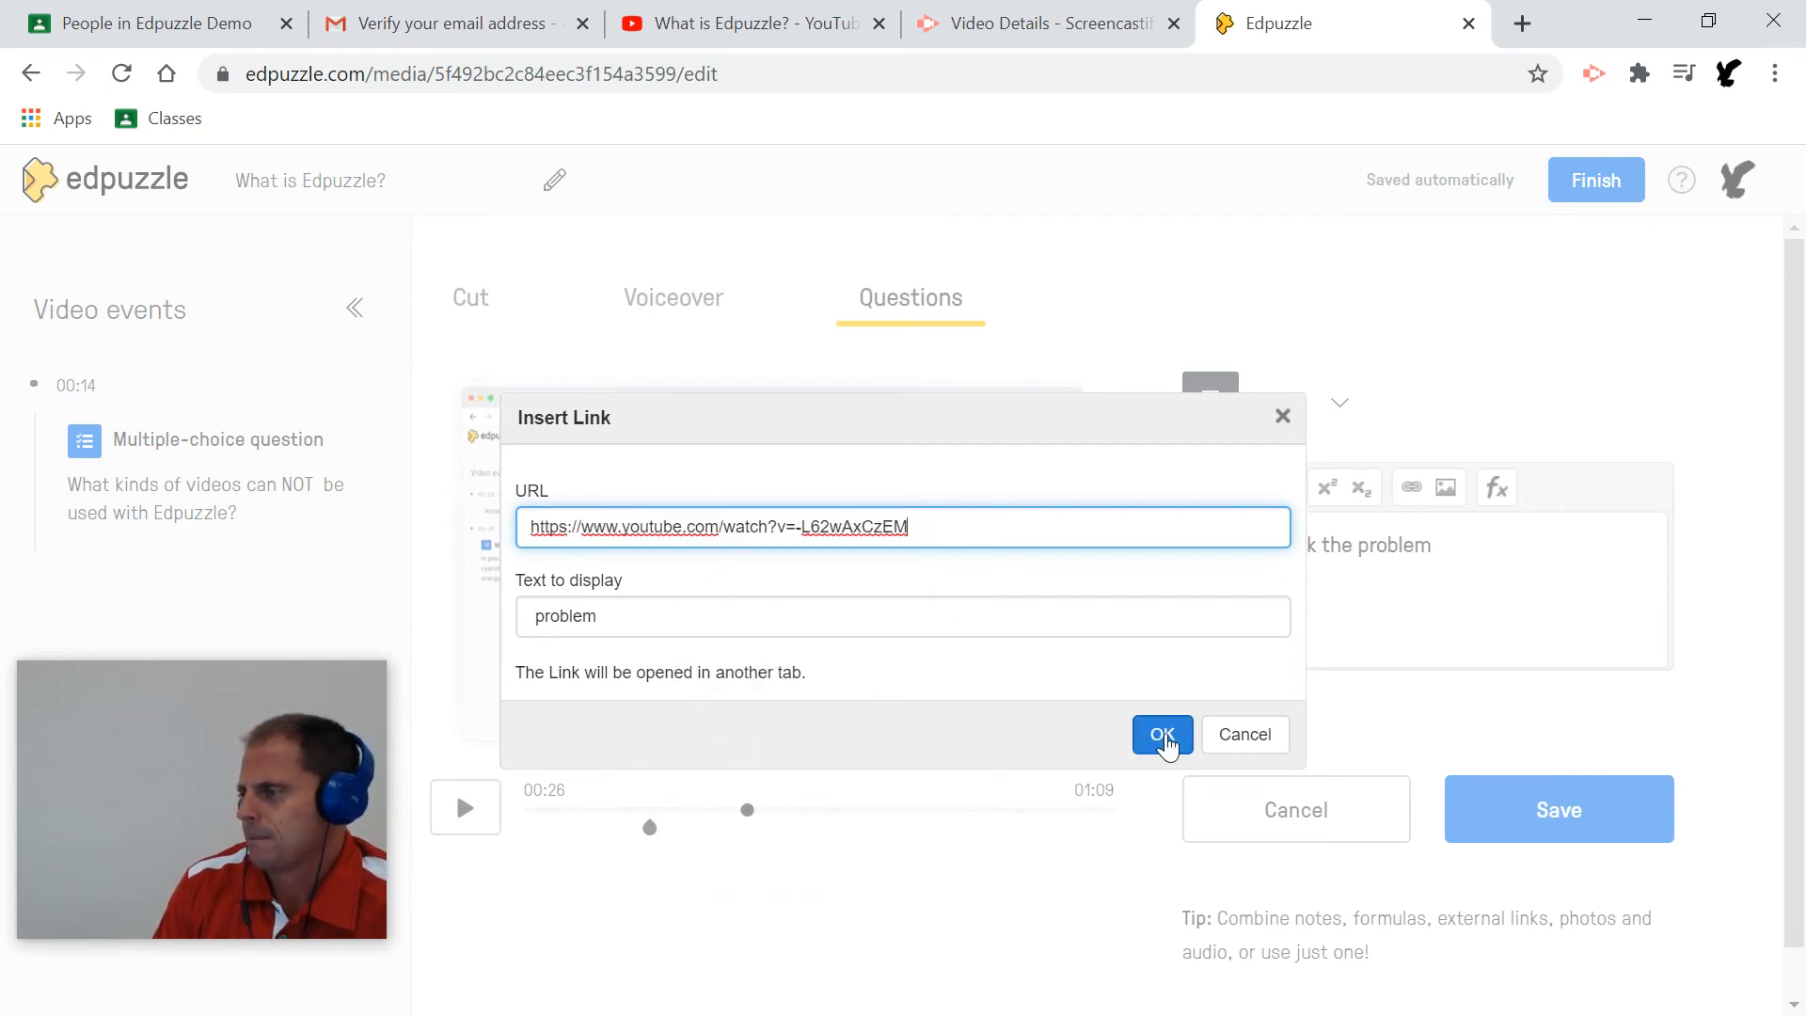
Discard the link and save the 'Time to work the problem' note at 00:26.
click(1222, 736)
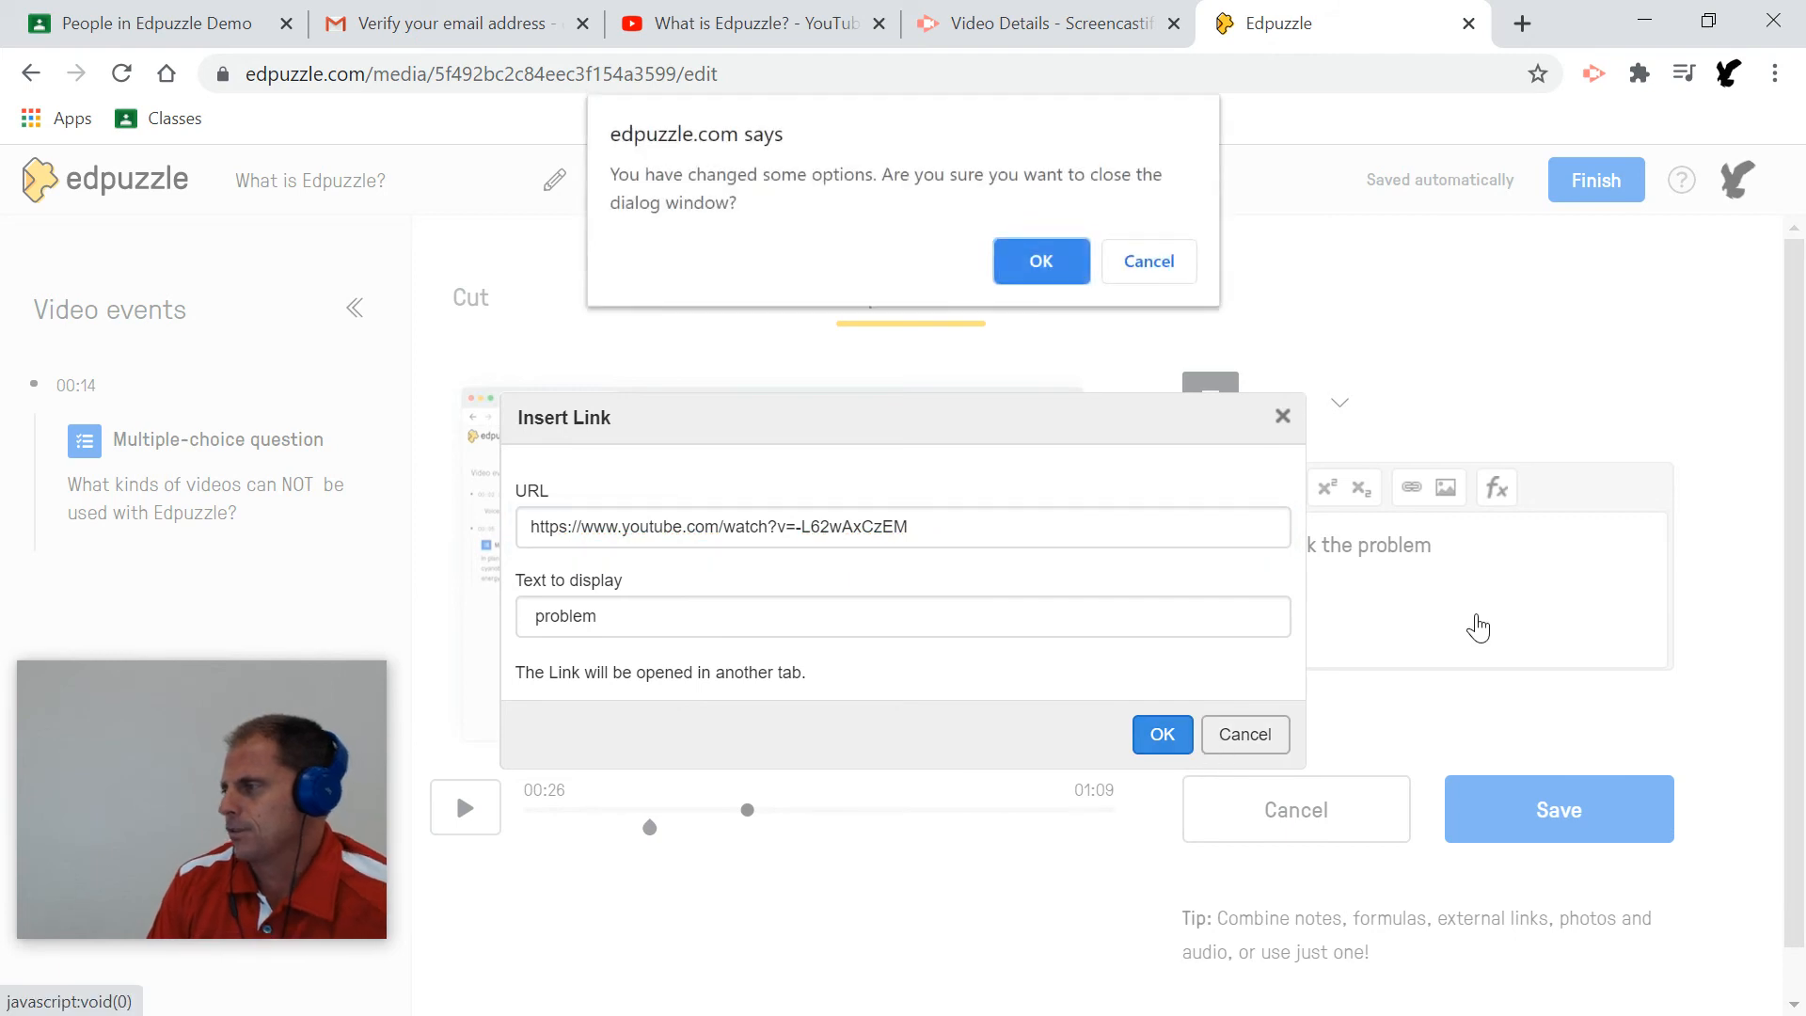
click(1062, 252)
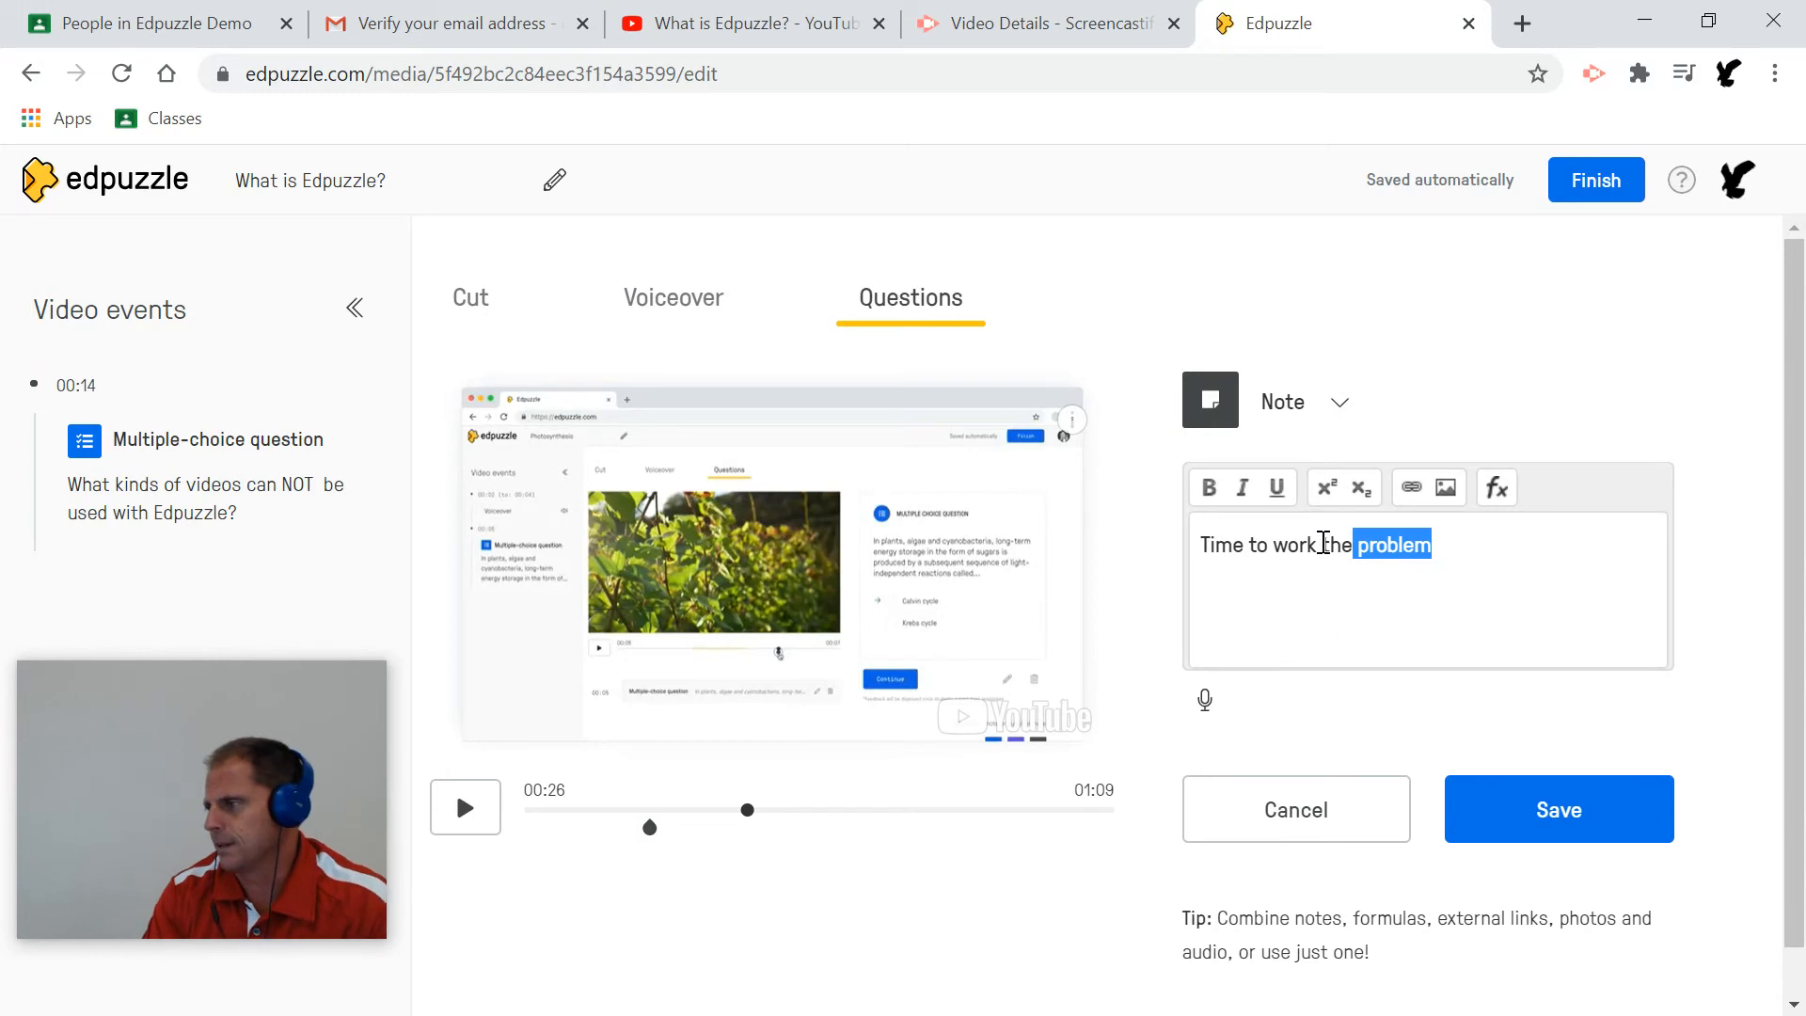
click(1323, 542)
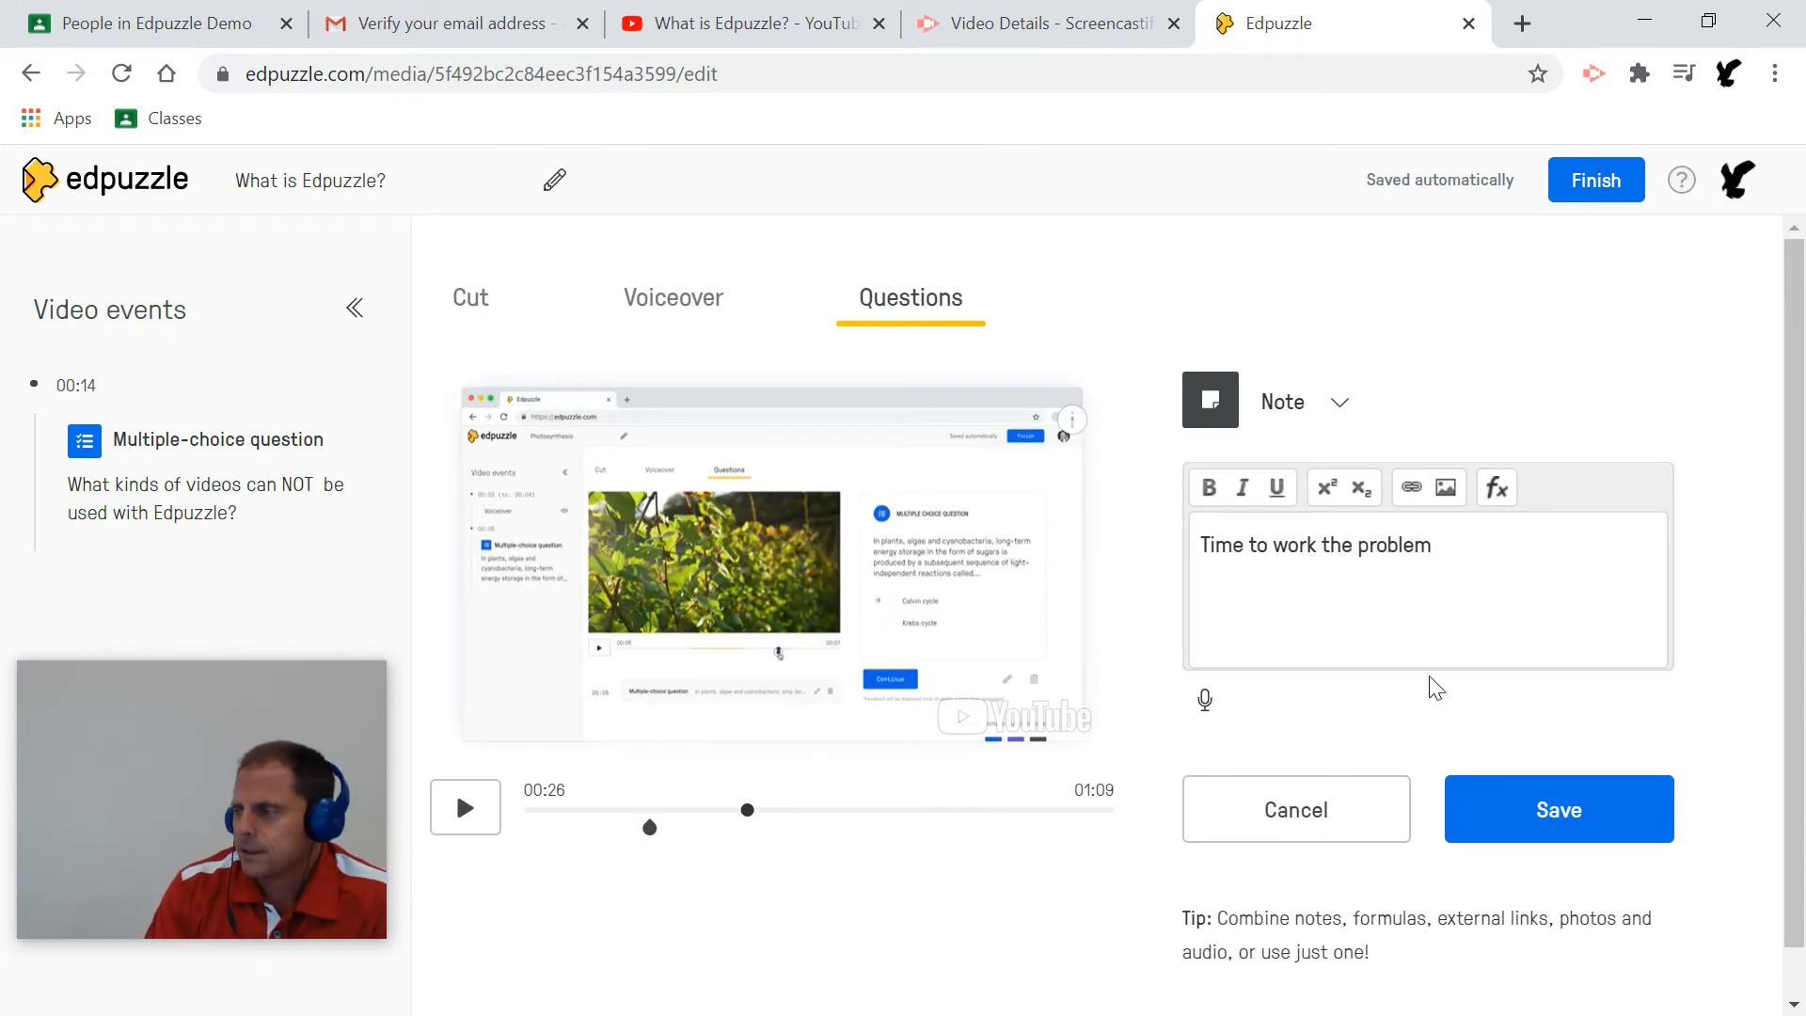
click(1532, 809)
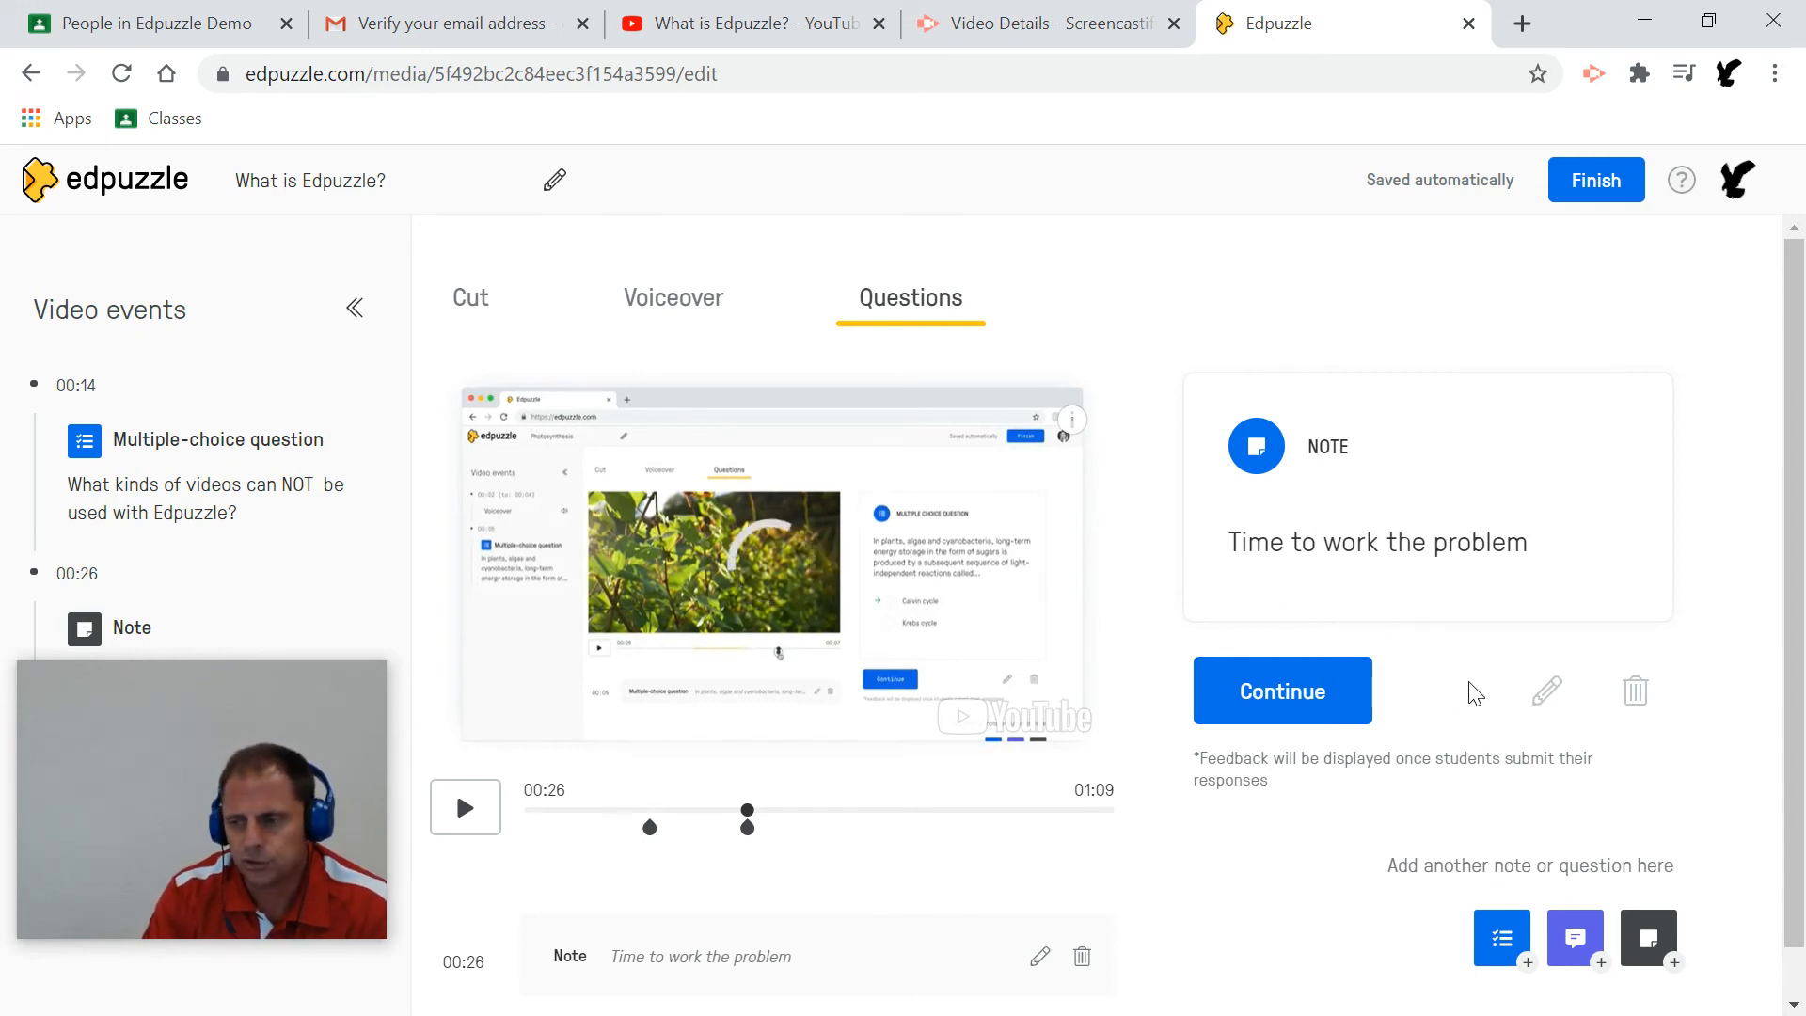
Close the note preview, pause at 00:28, and move the video ahead to 00:44.
click(1314, 690)
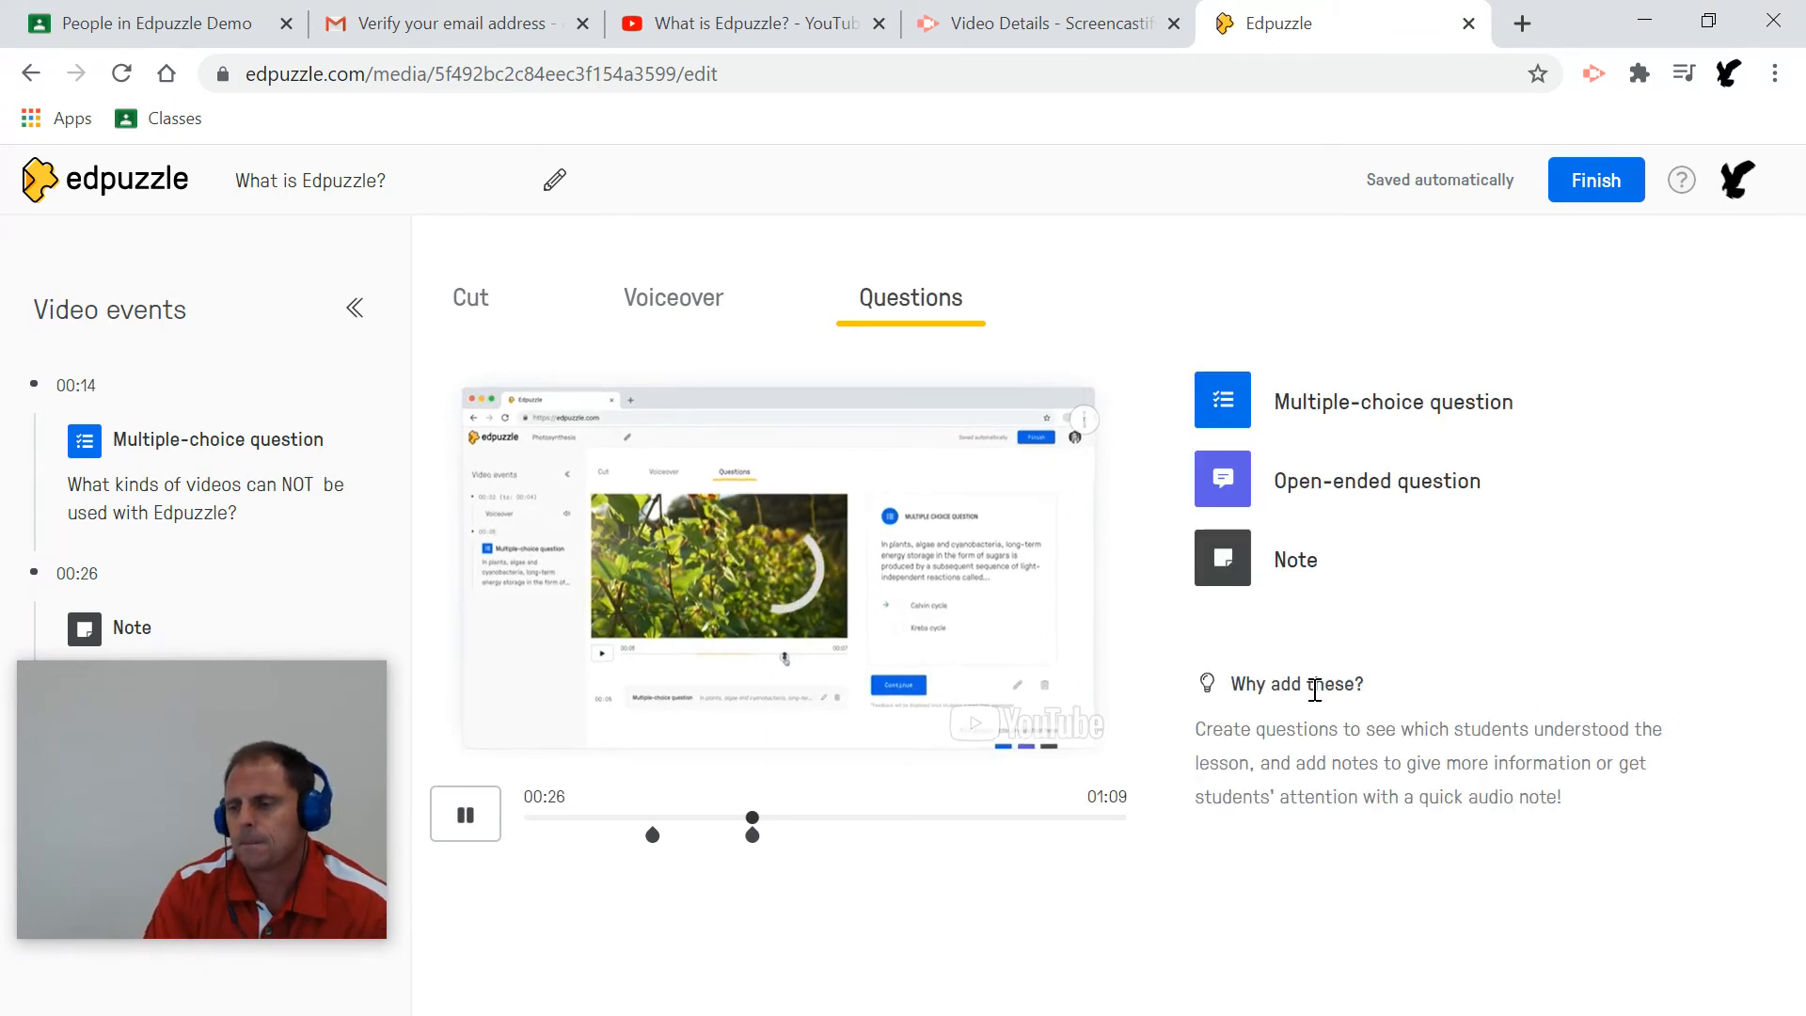
click(442, 817)
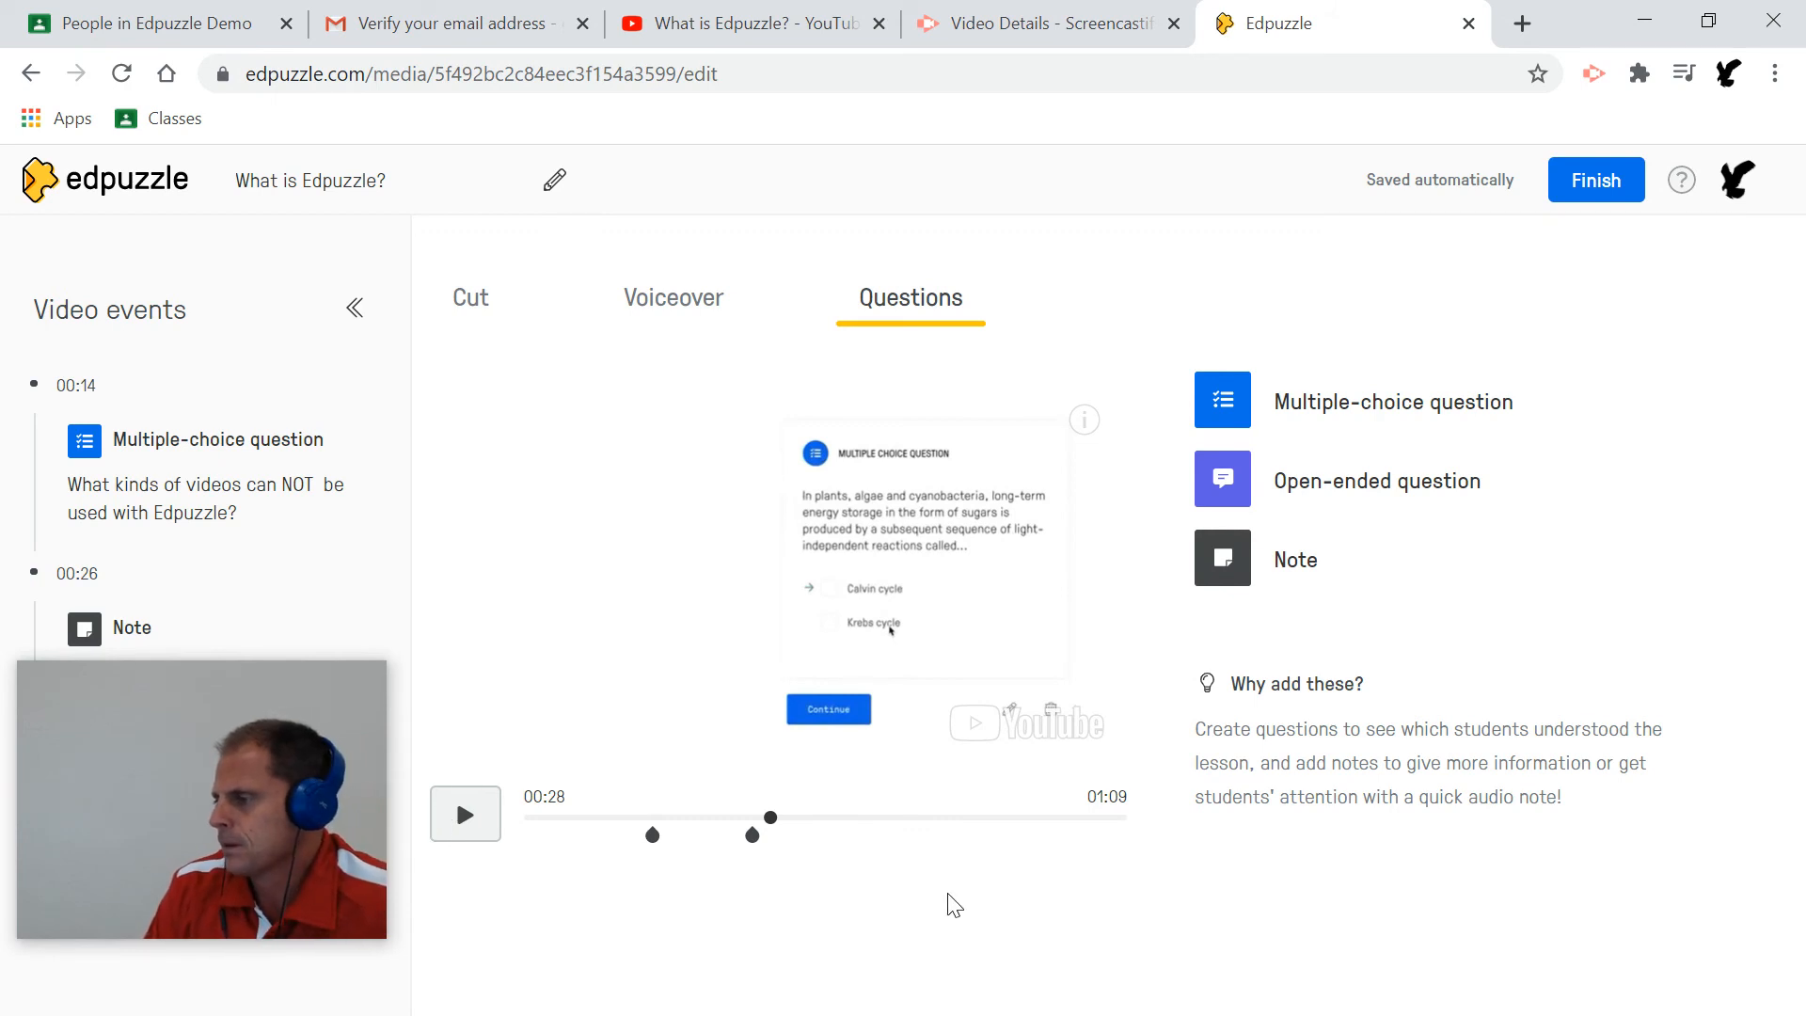
click(465, 818)
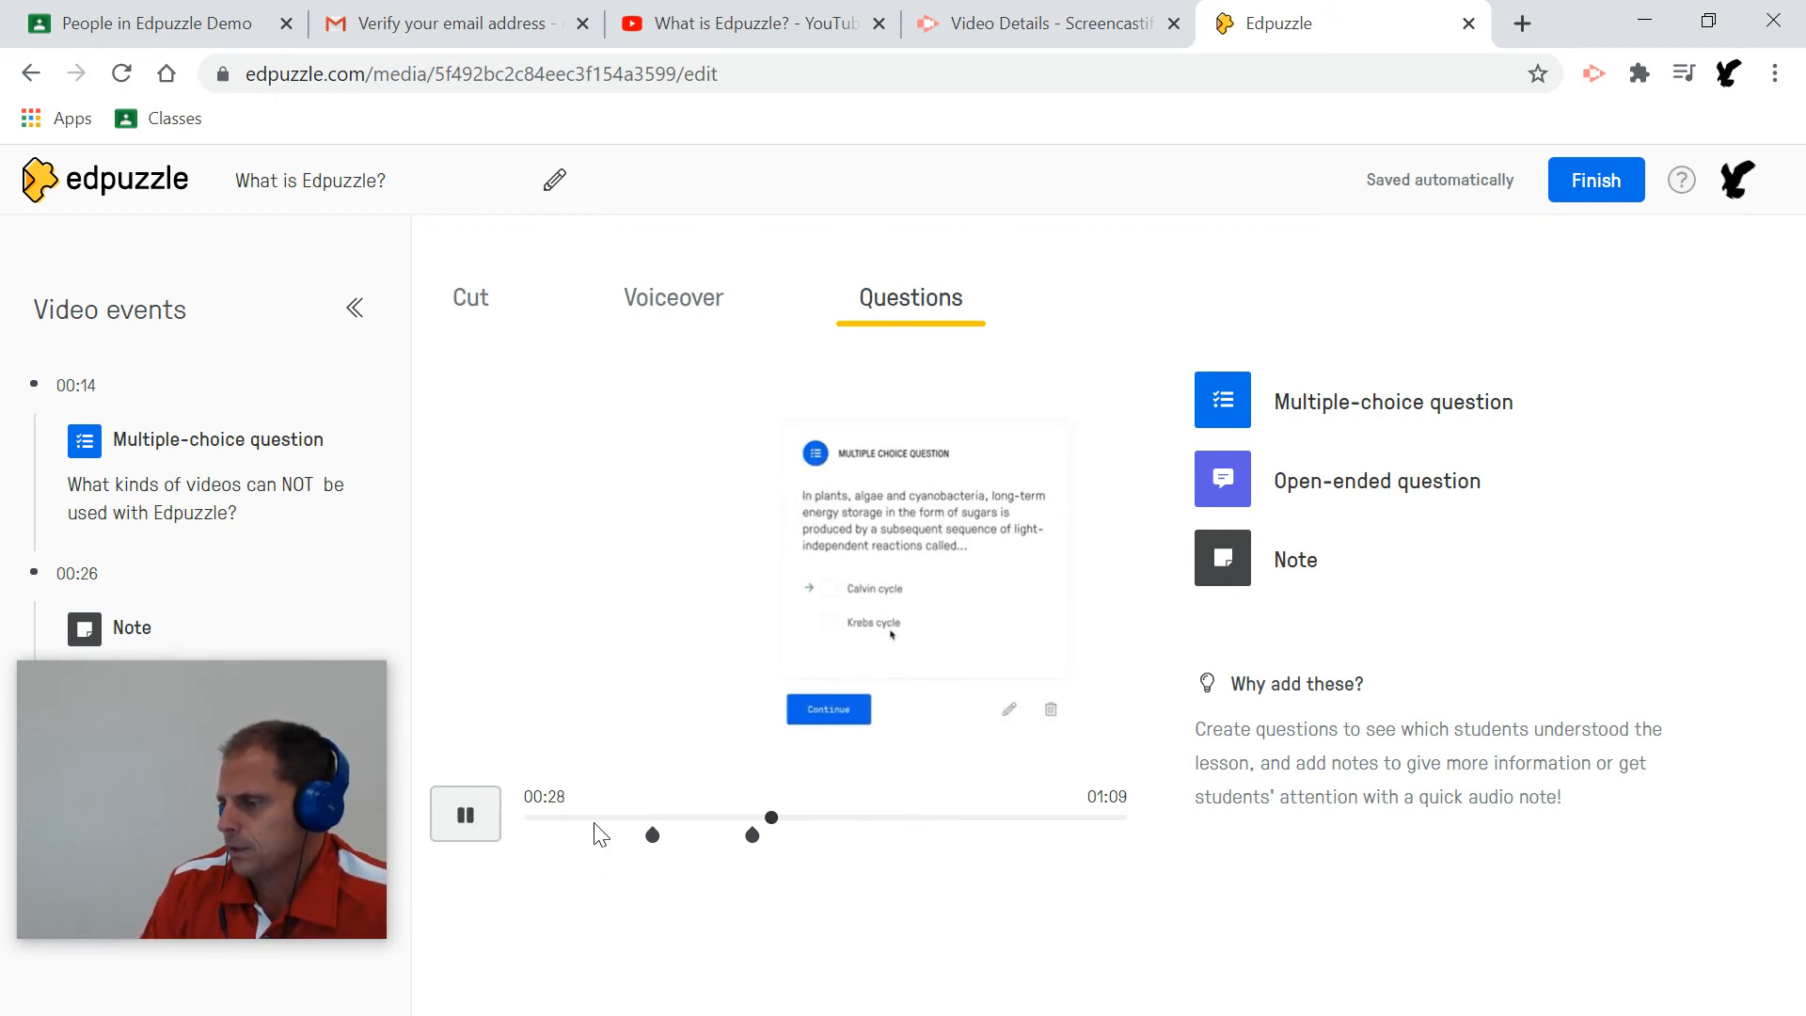
click(464, 820)
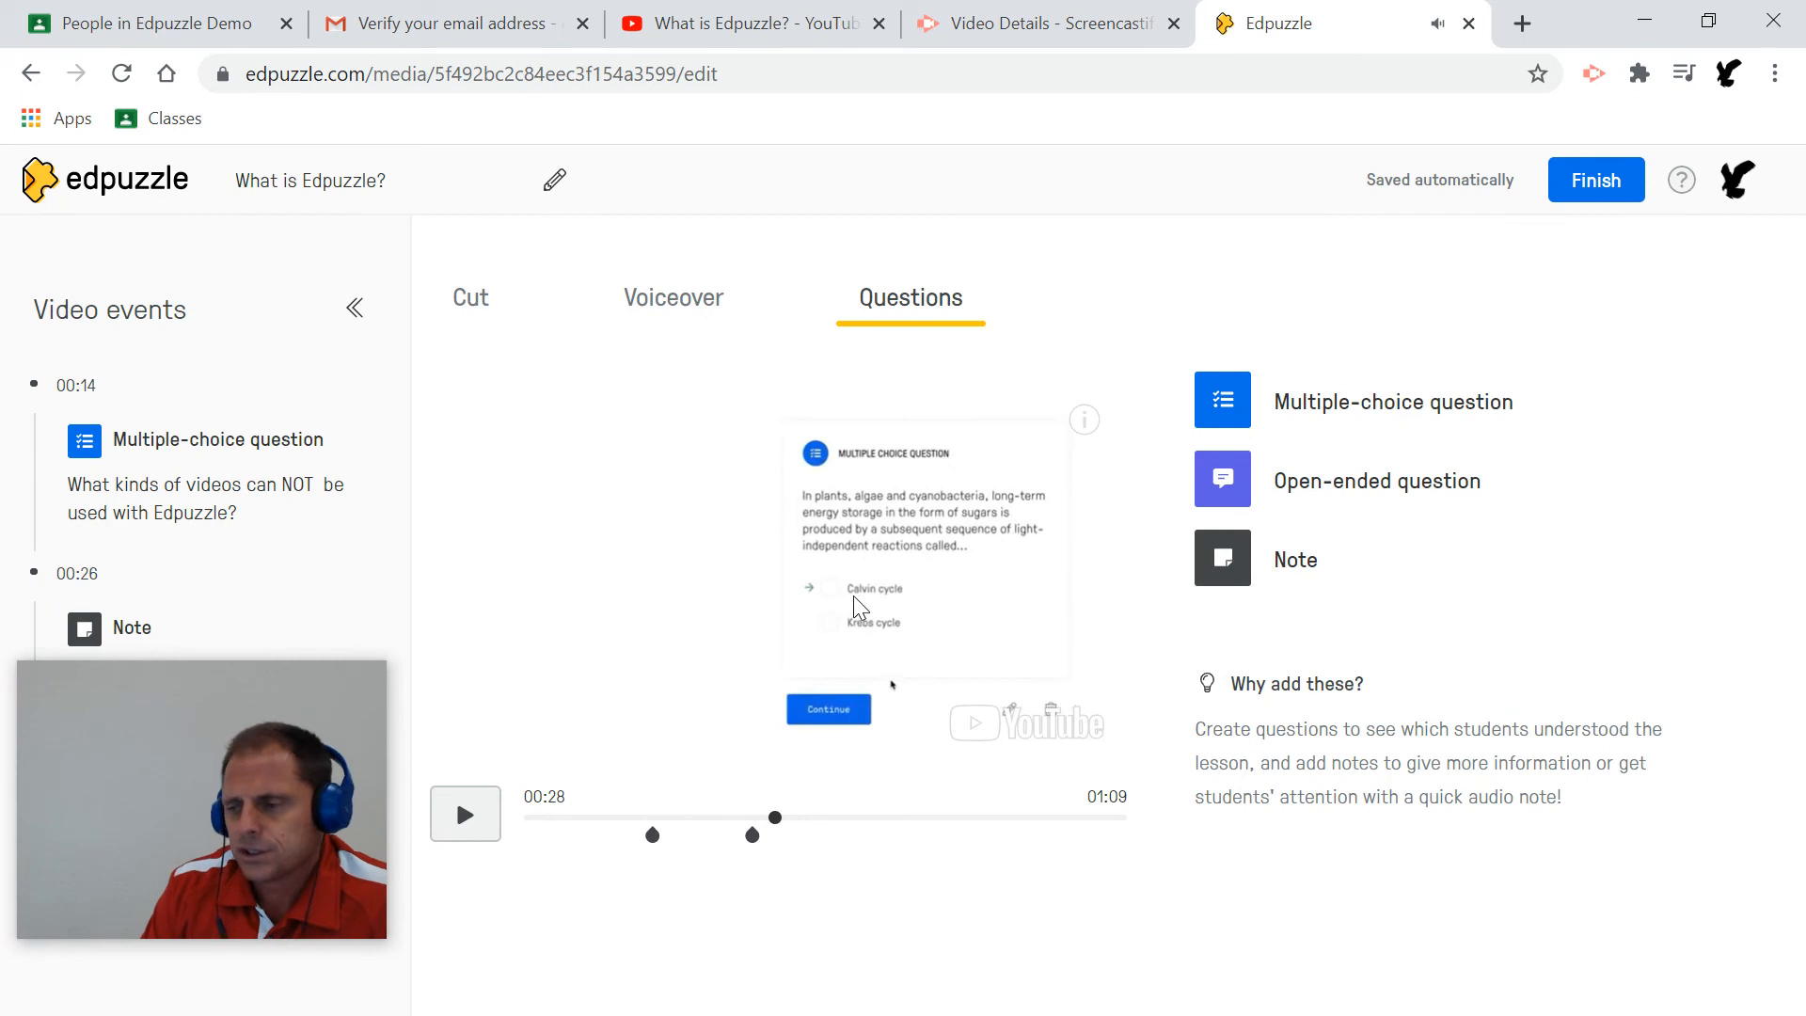
drag(780, 817, 912, 820)
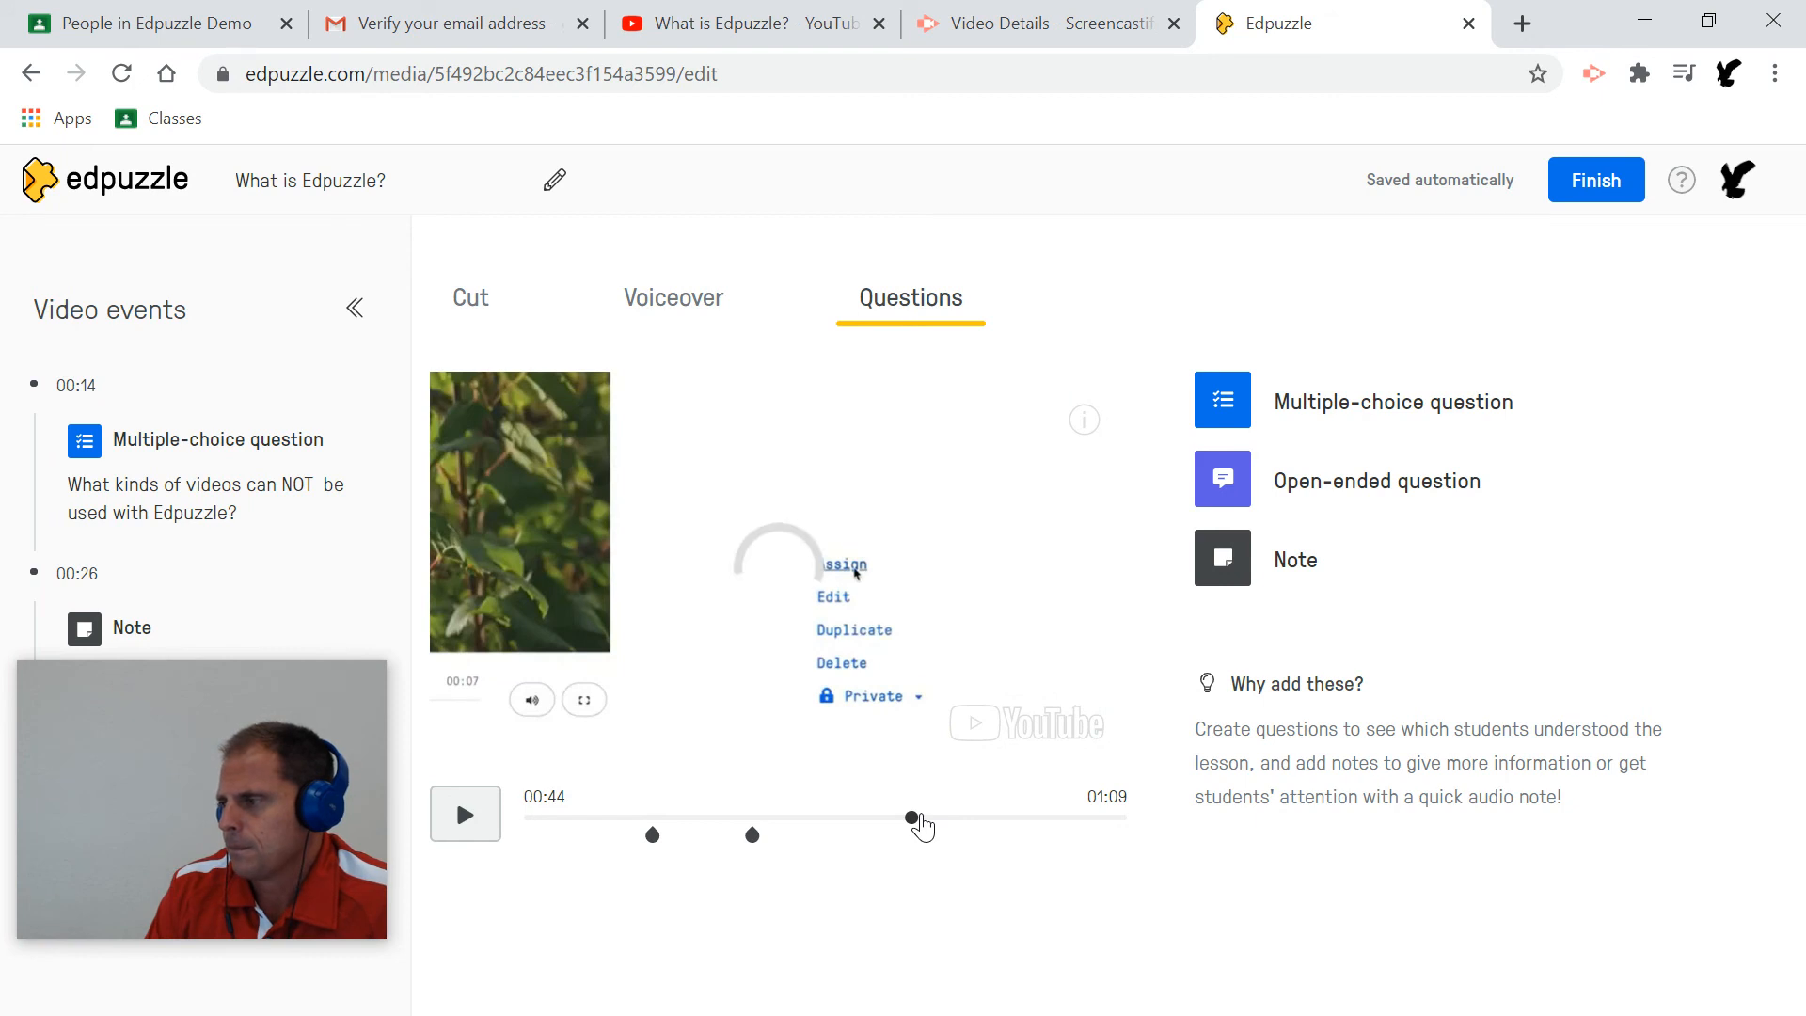
Add a multiple-choice question at 00:44: 'How to you get the video to your students?'.
click(1362, 406)
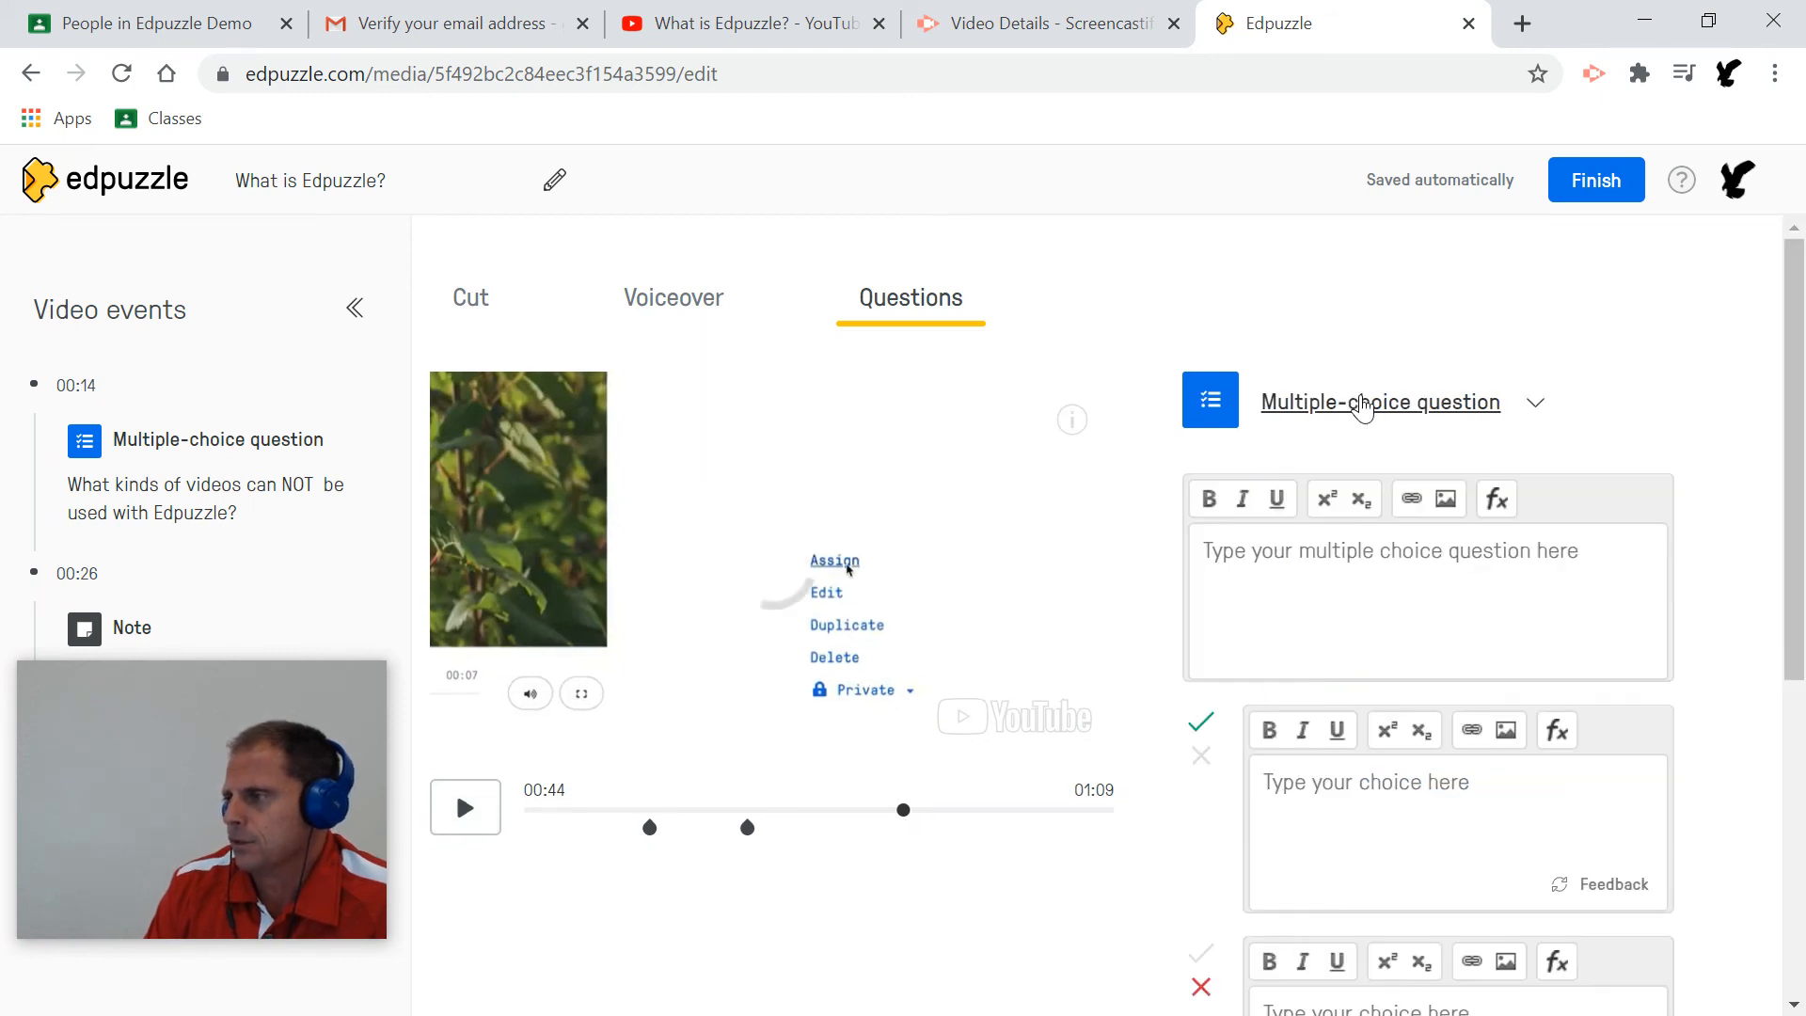
click(1319, 536)
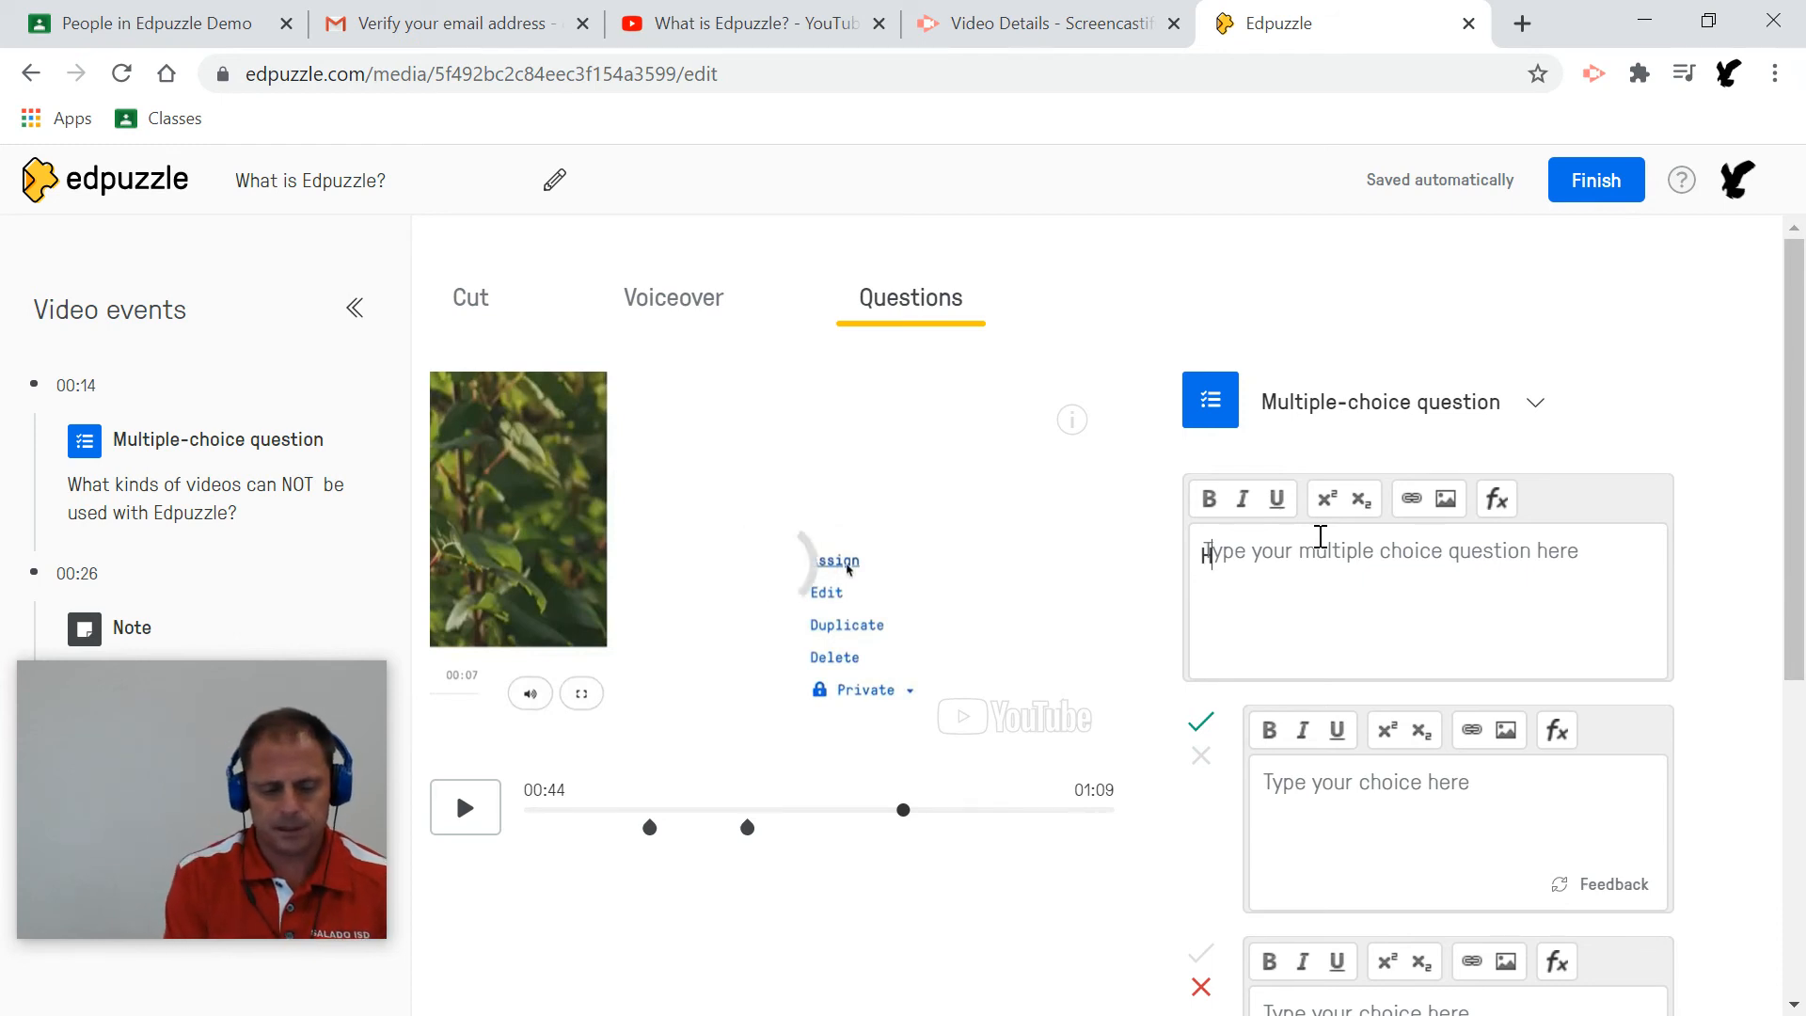
text(How to d)
key(BackSpace)
text(you get the videi)
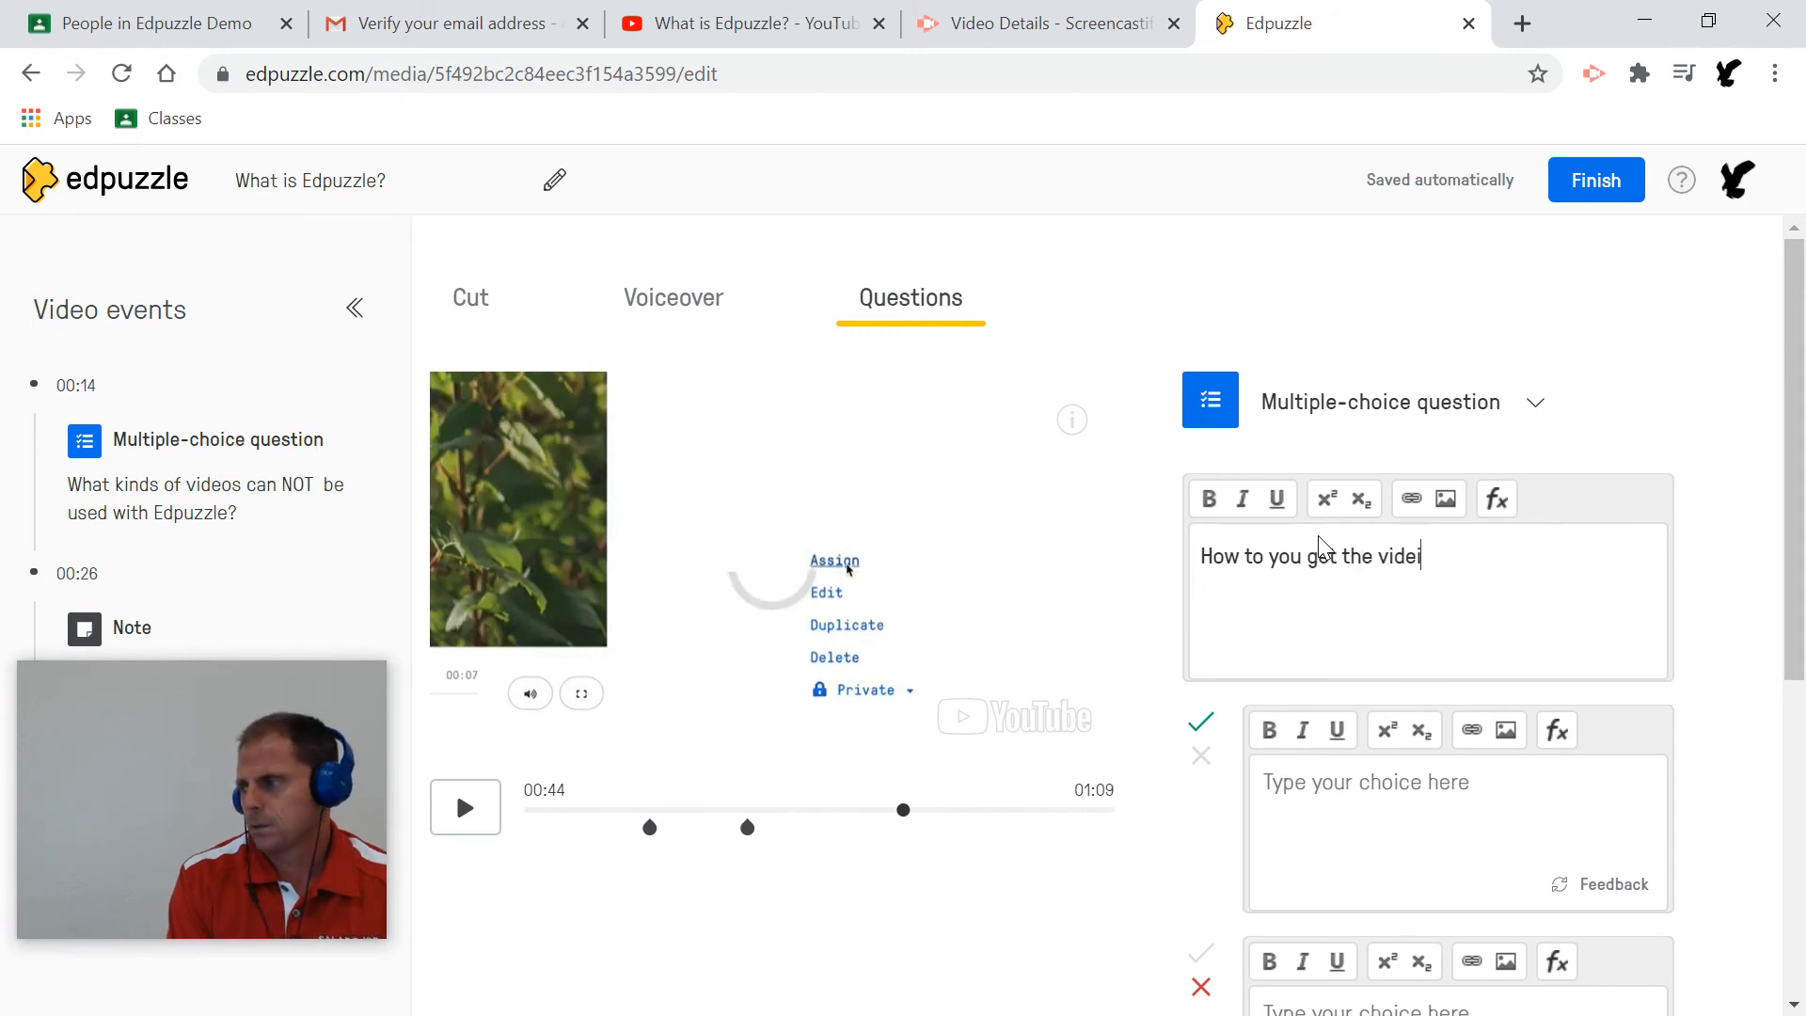
key(BackSpace)
key(BackSpace)
text(o t)
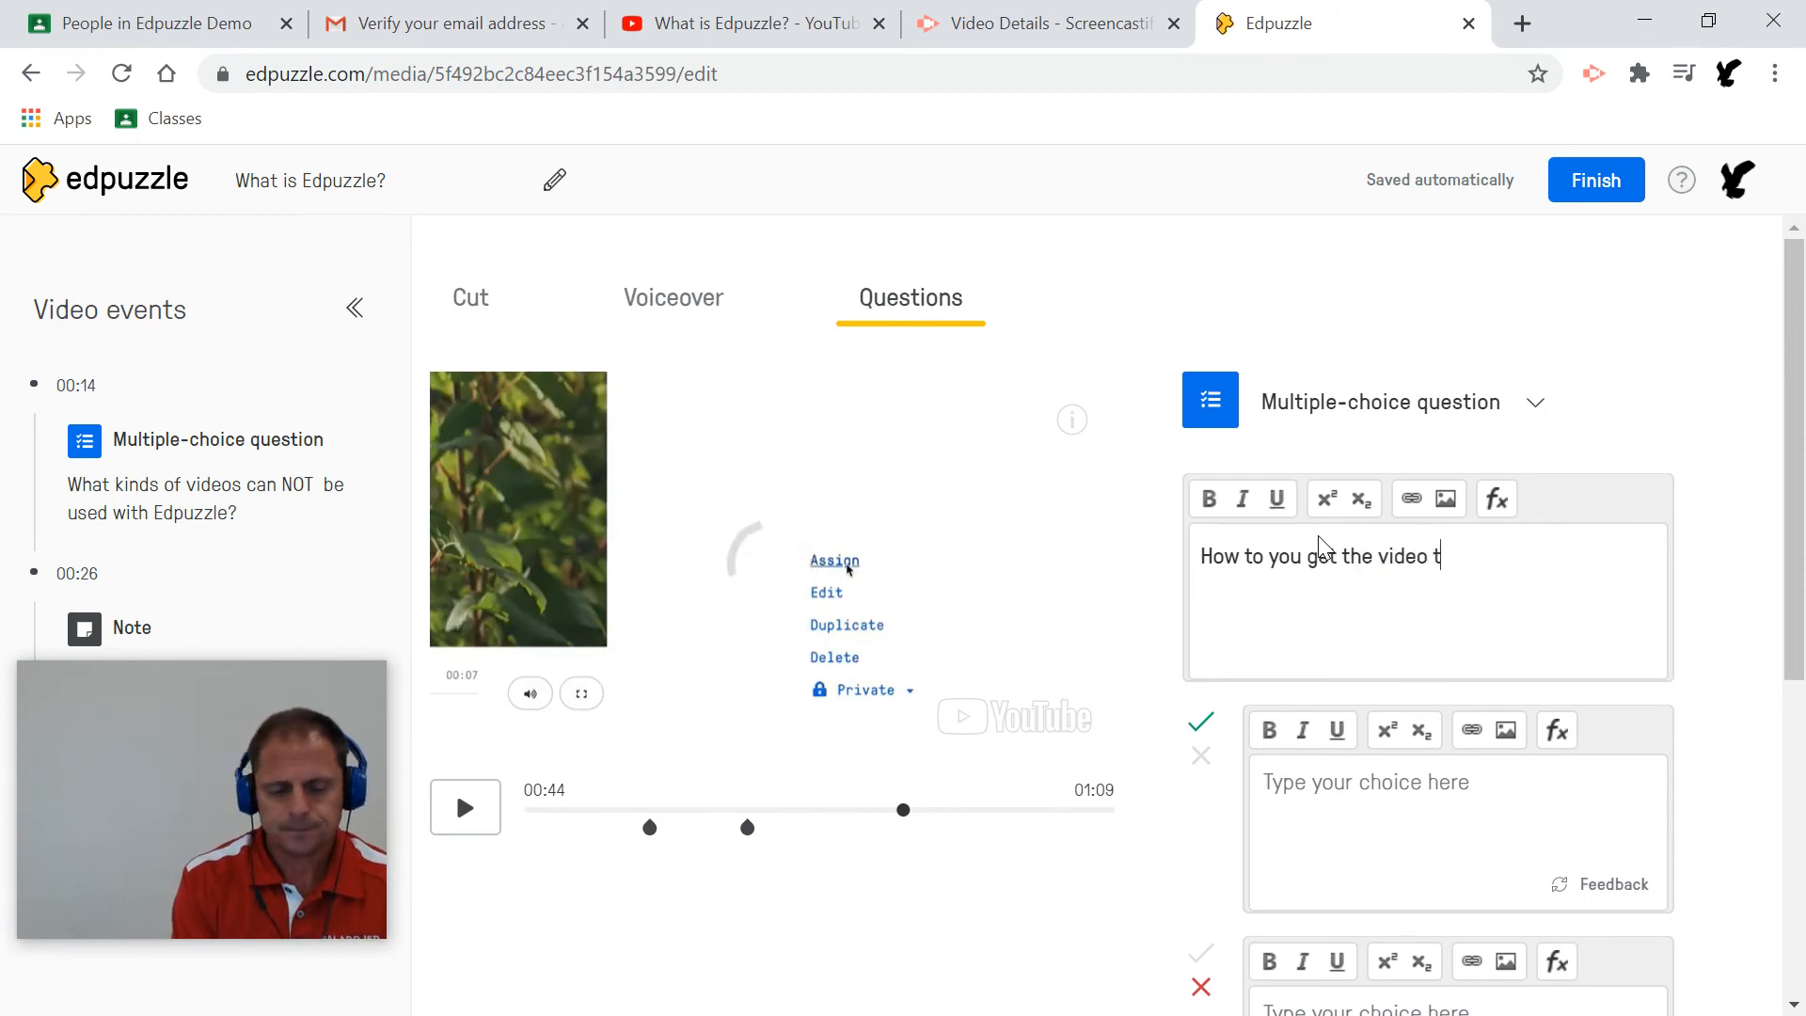
text(o your students)
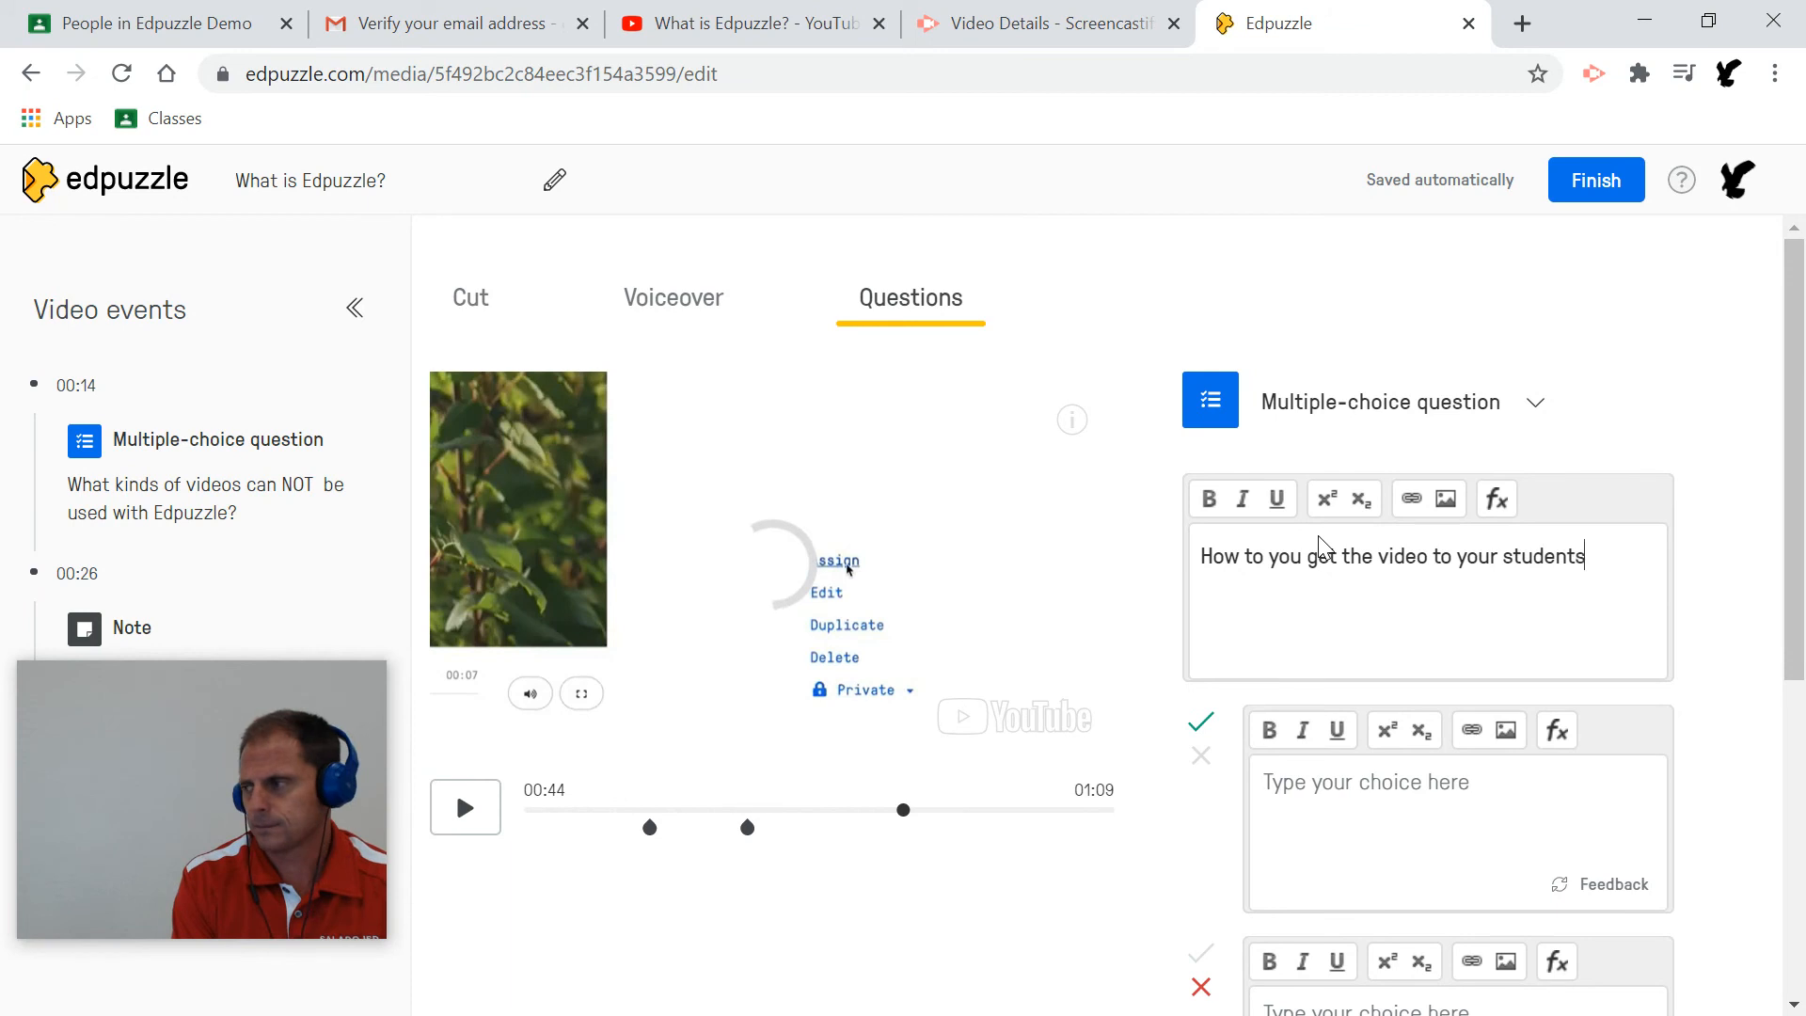
text(.?)
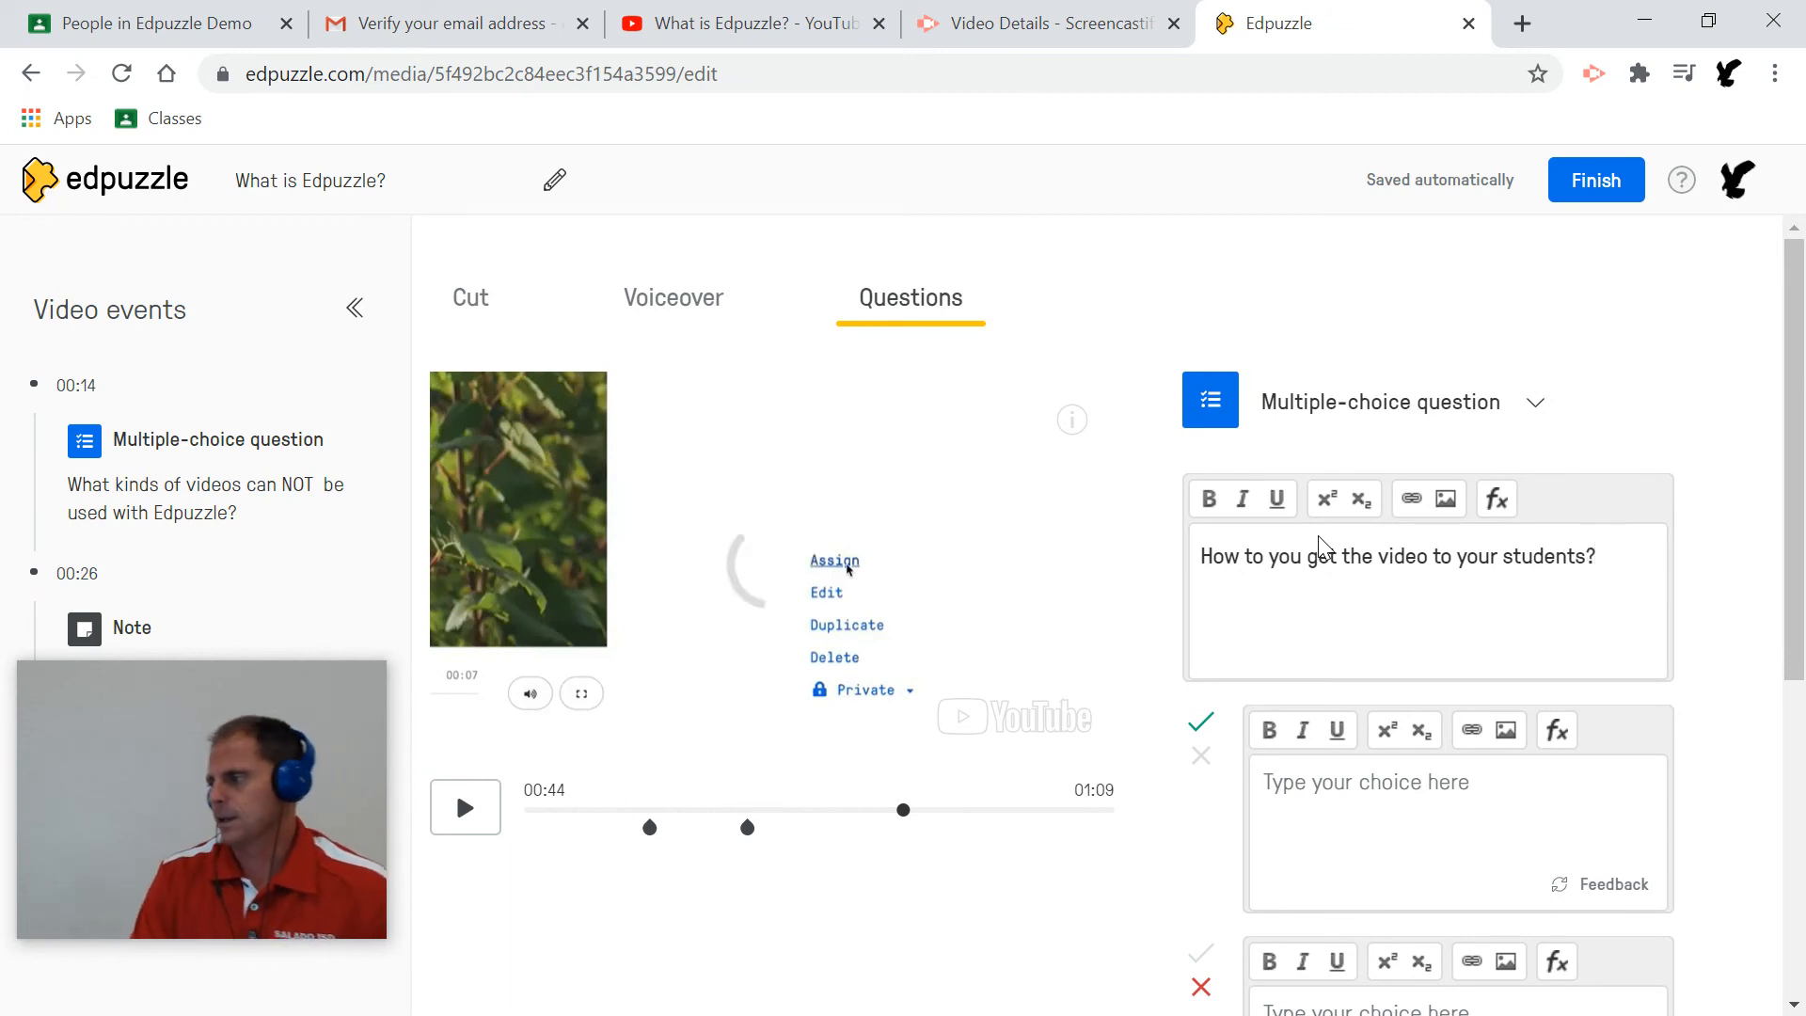
Enter the answer choices Assign (correct), Edit, Delete and Duplicate.
click(1324, 785)
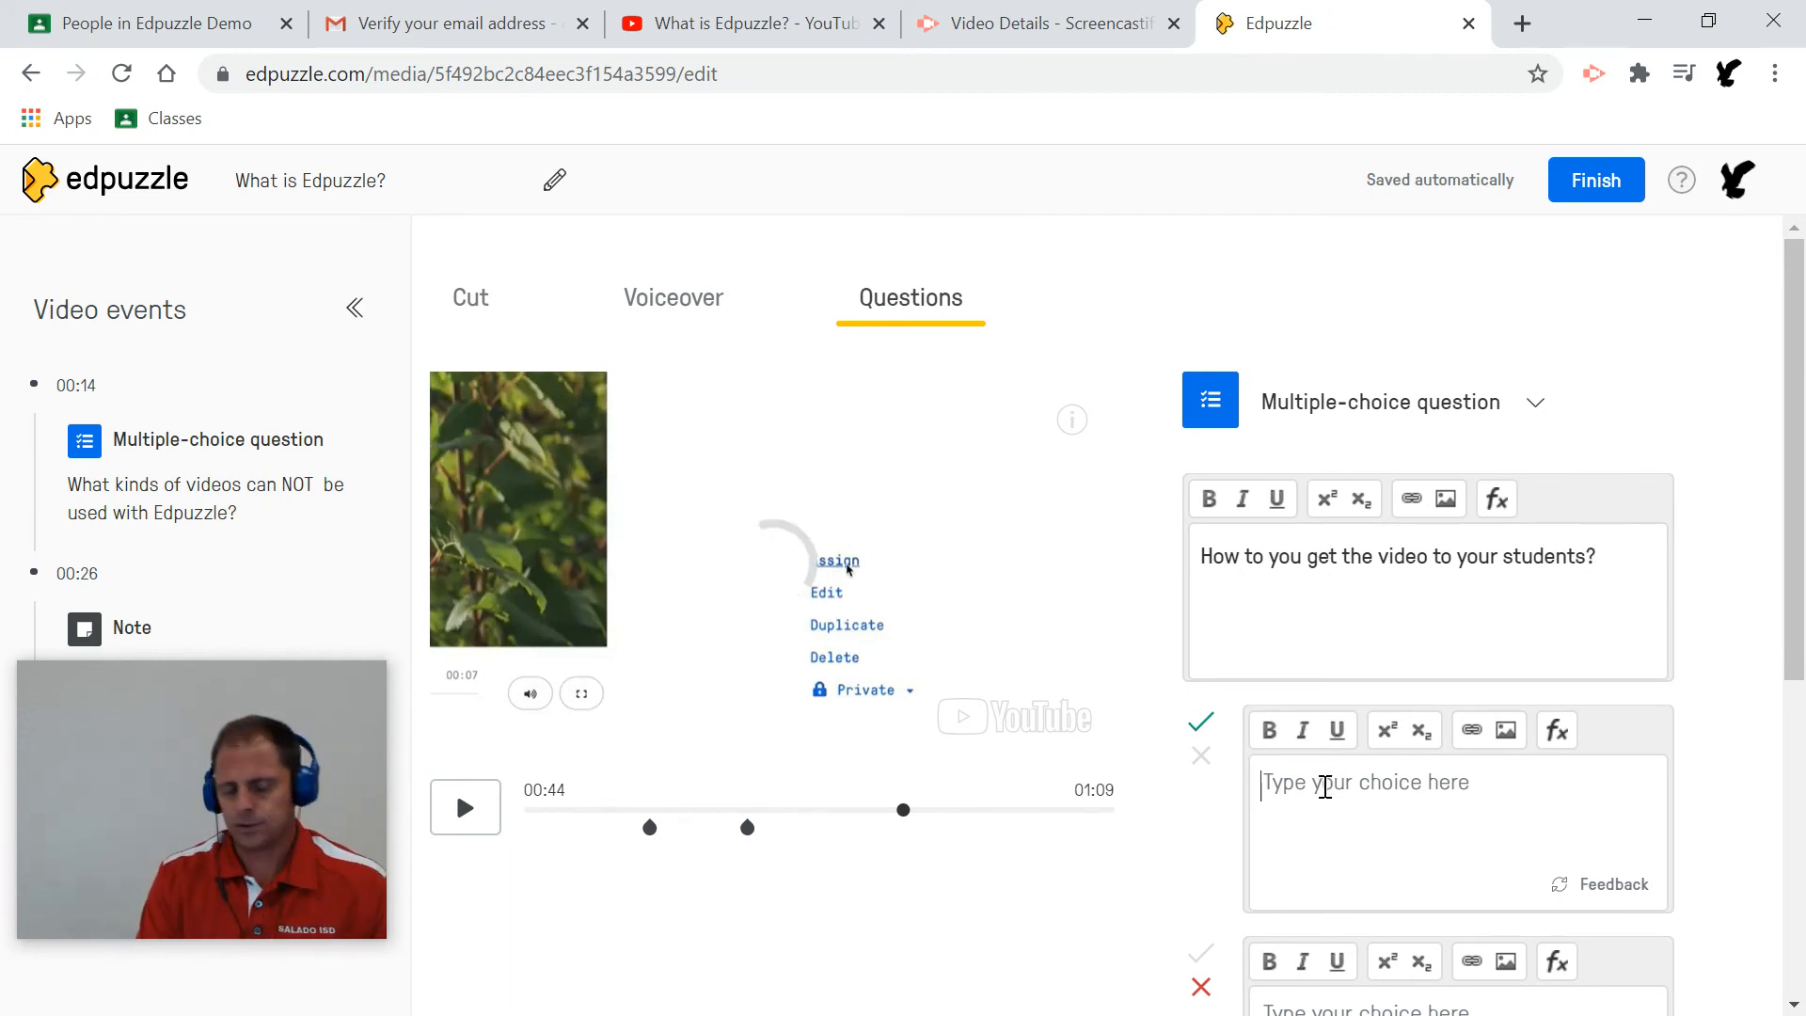
text(Assign)
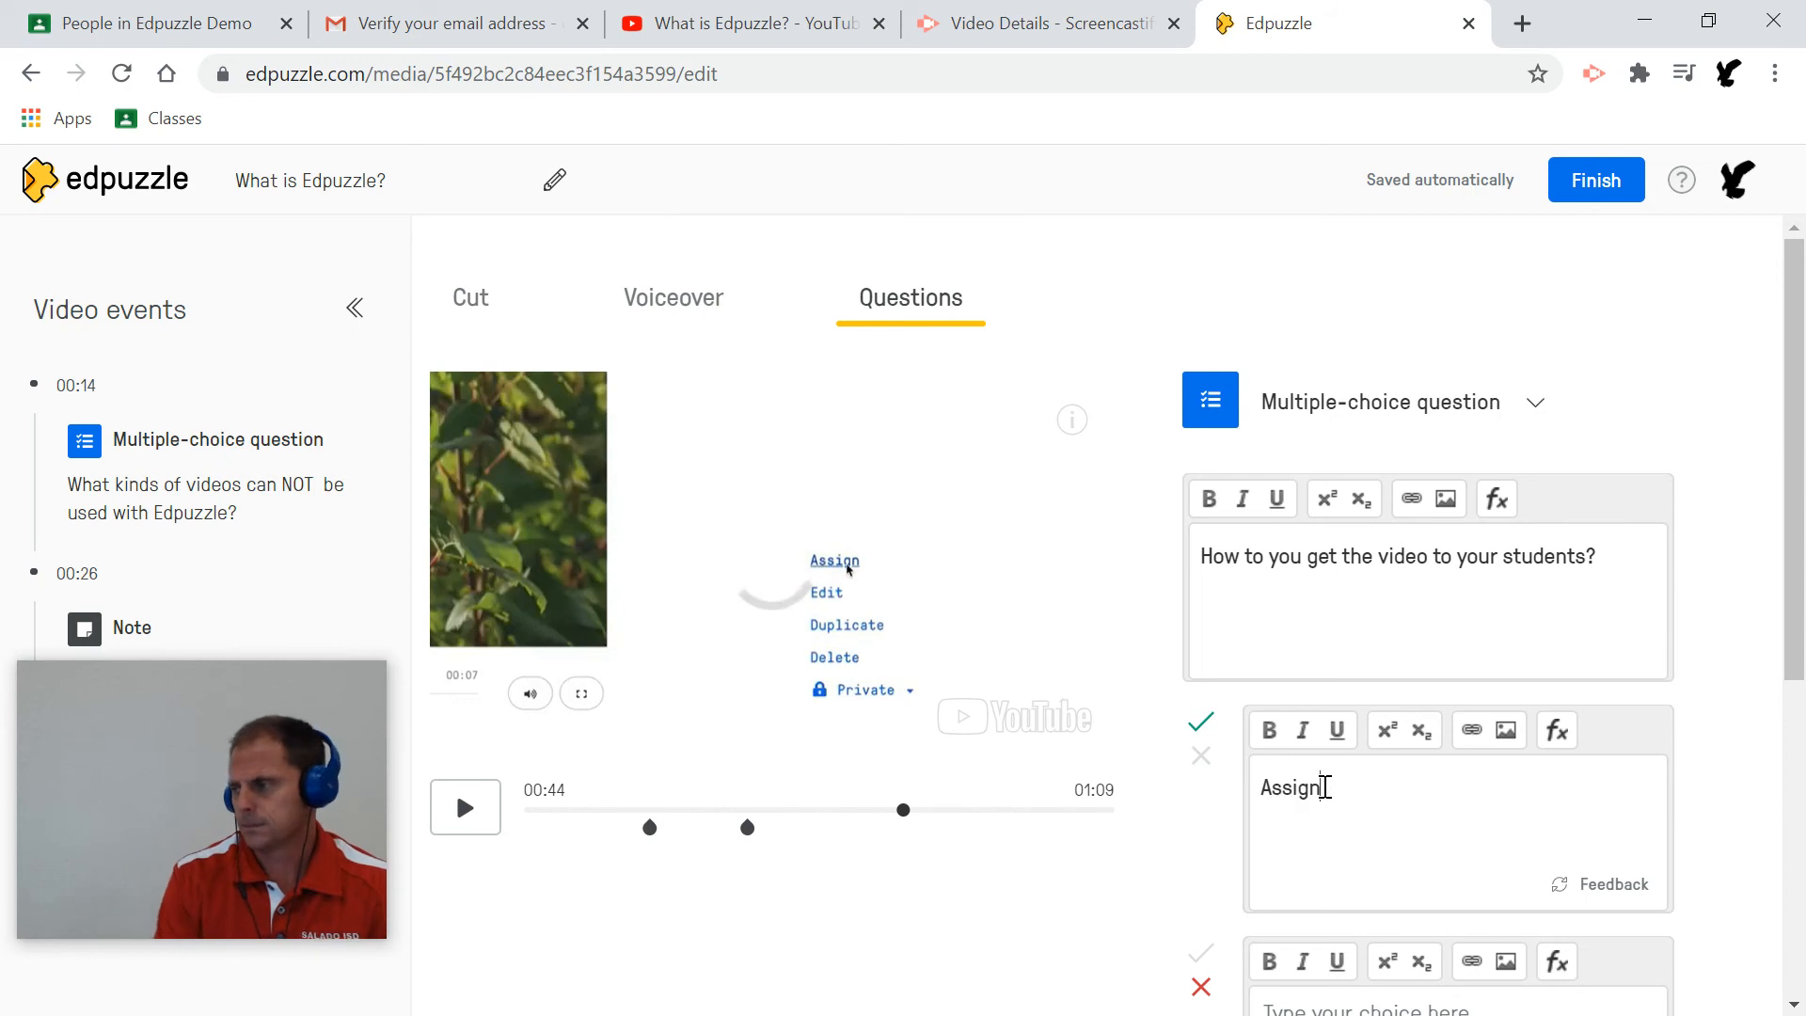
scroll(1324, 786, down, 2)
click(1324, 881)
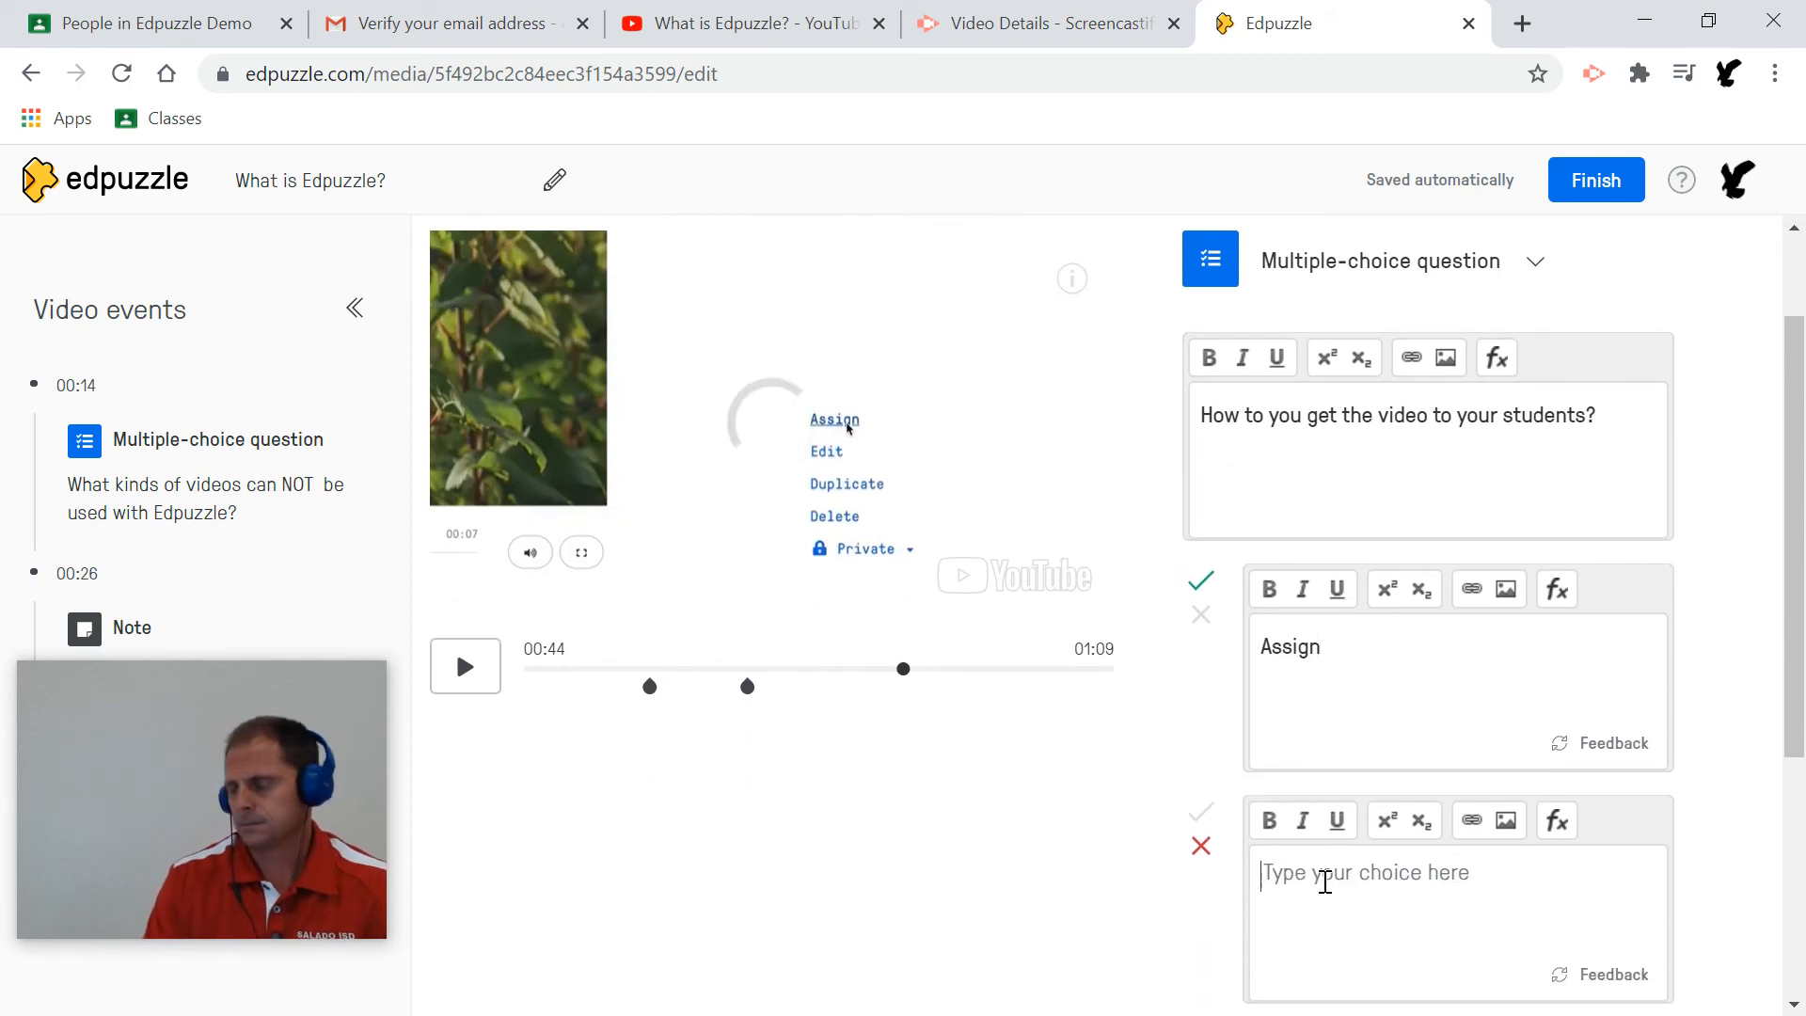
text(Edit)
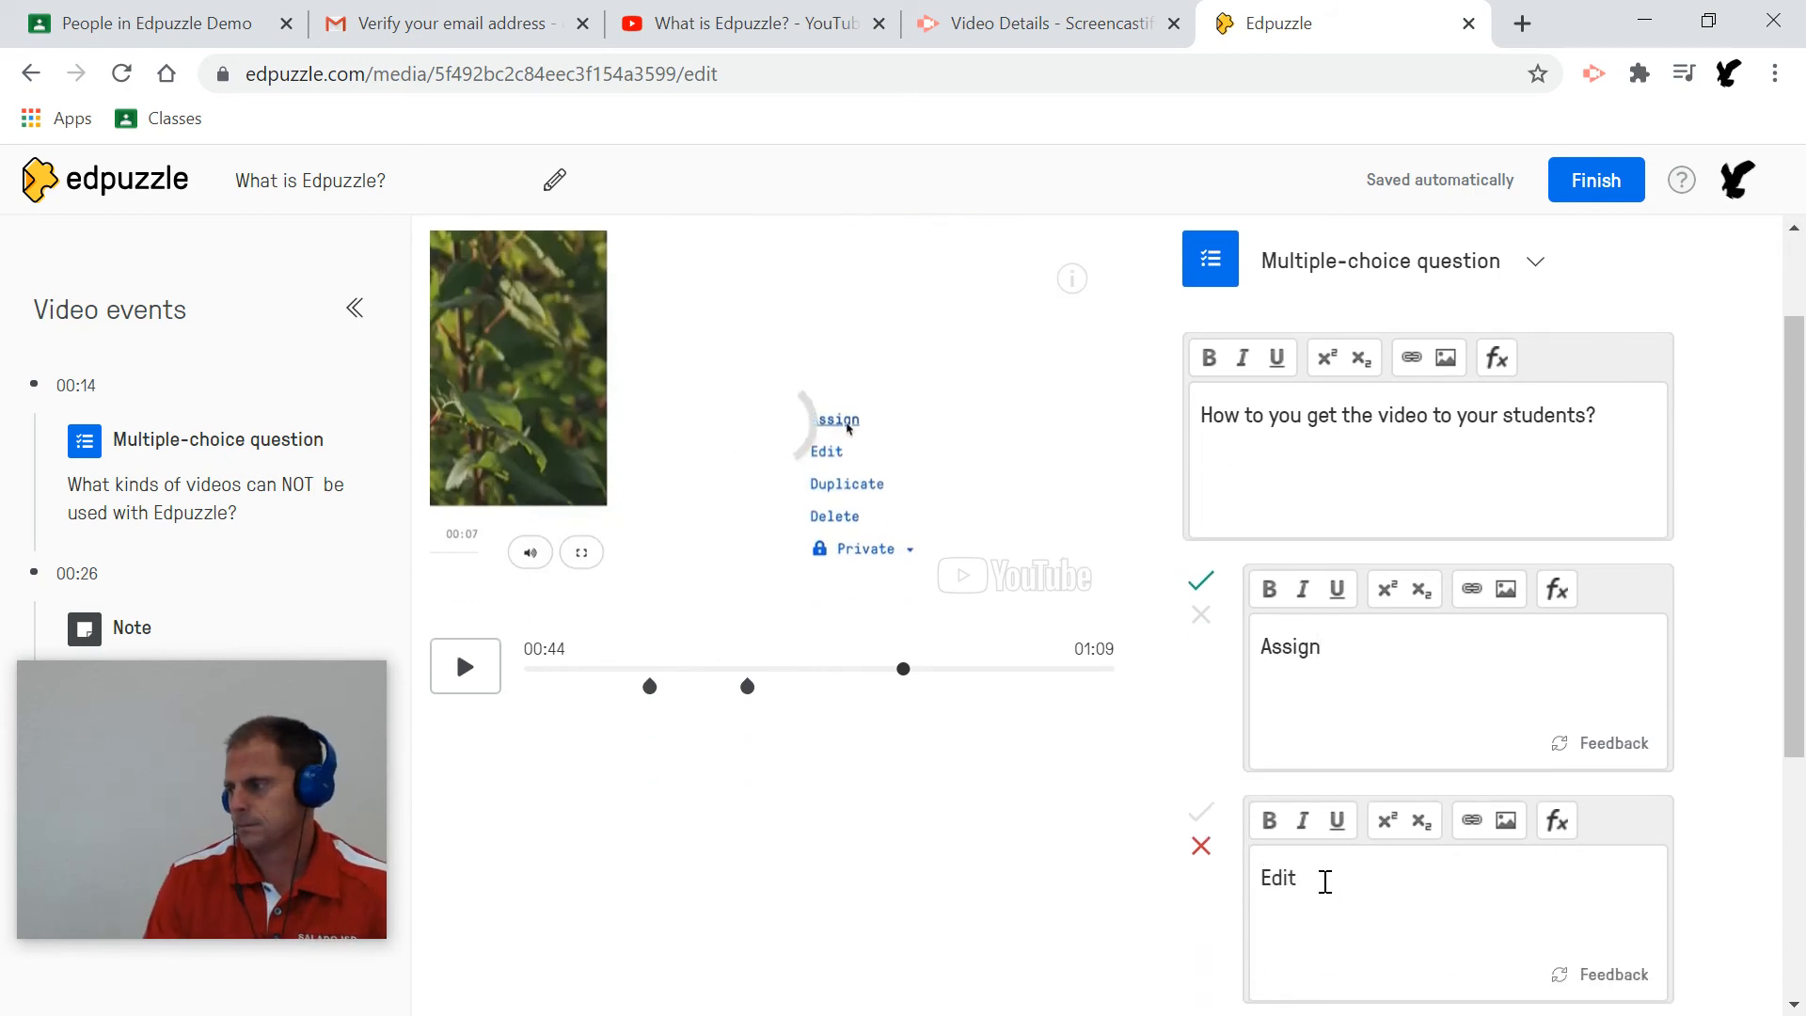
scroll(1324, 882, down, 2)
click(1313, 908)
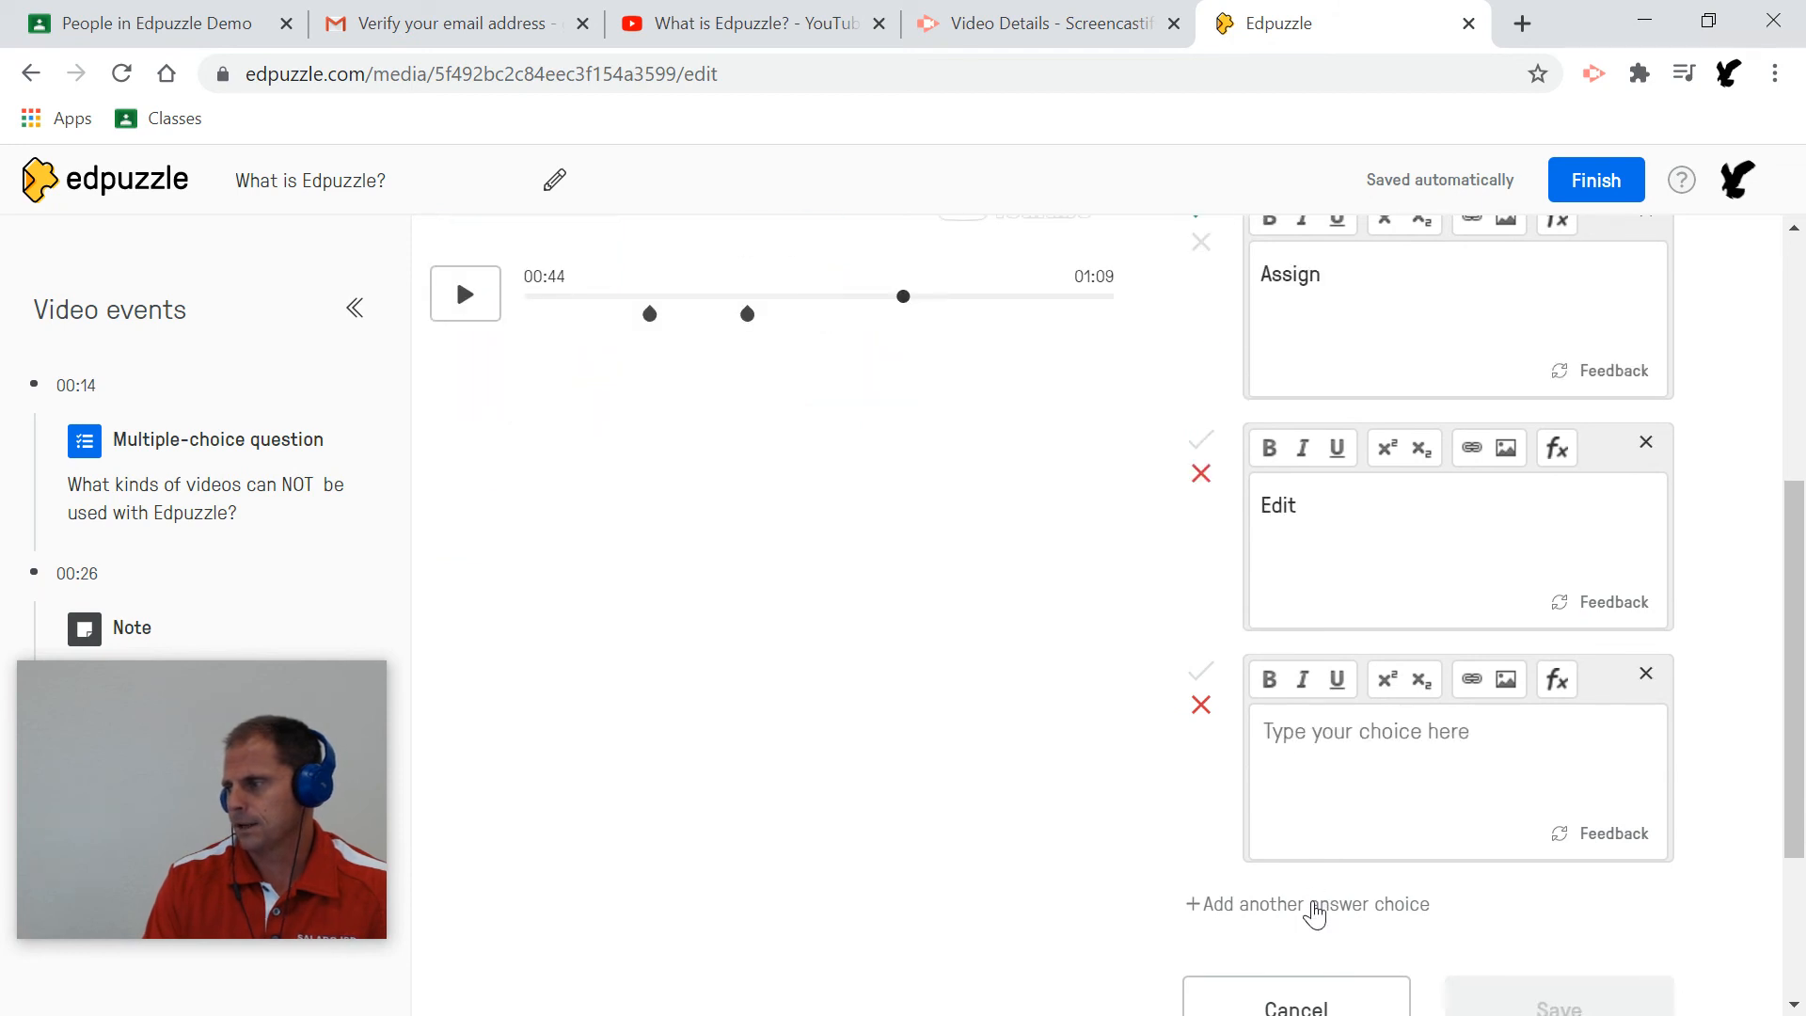
text(Delete)
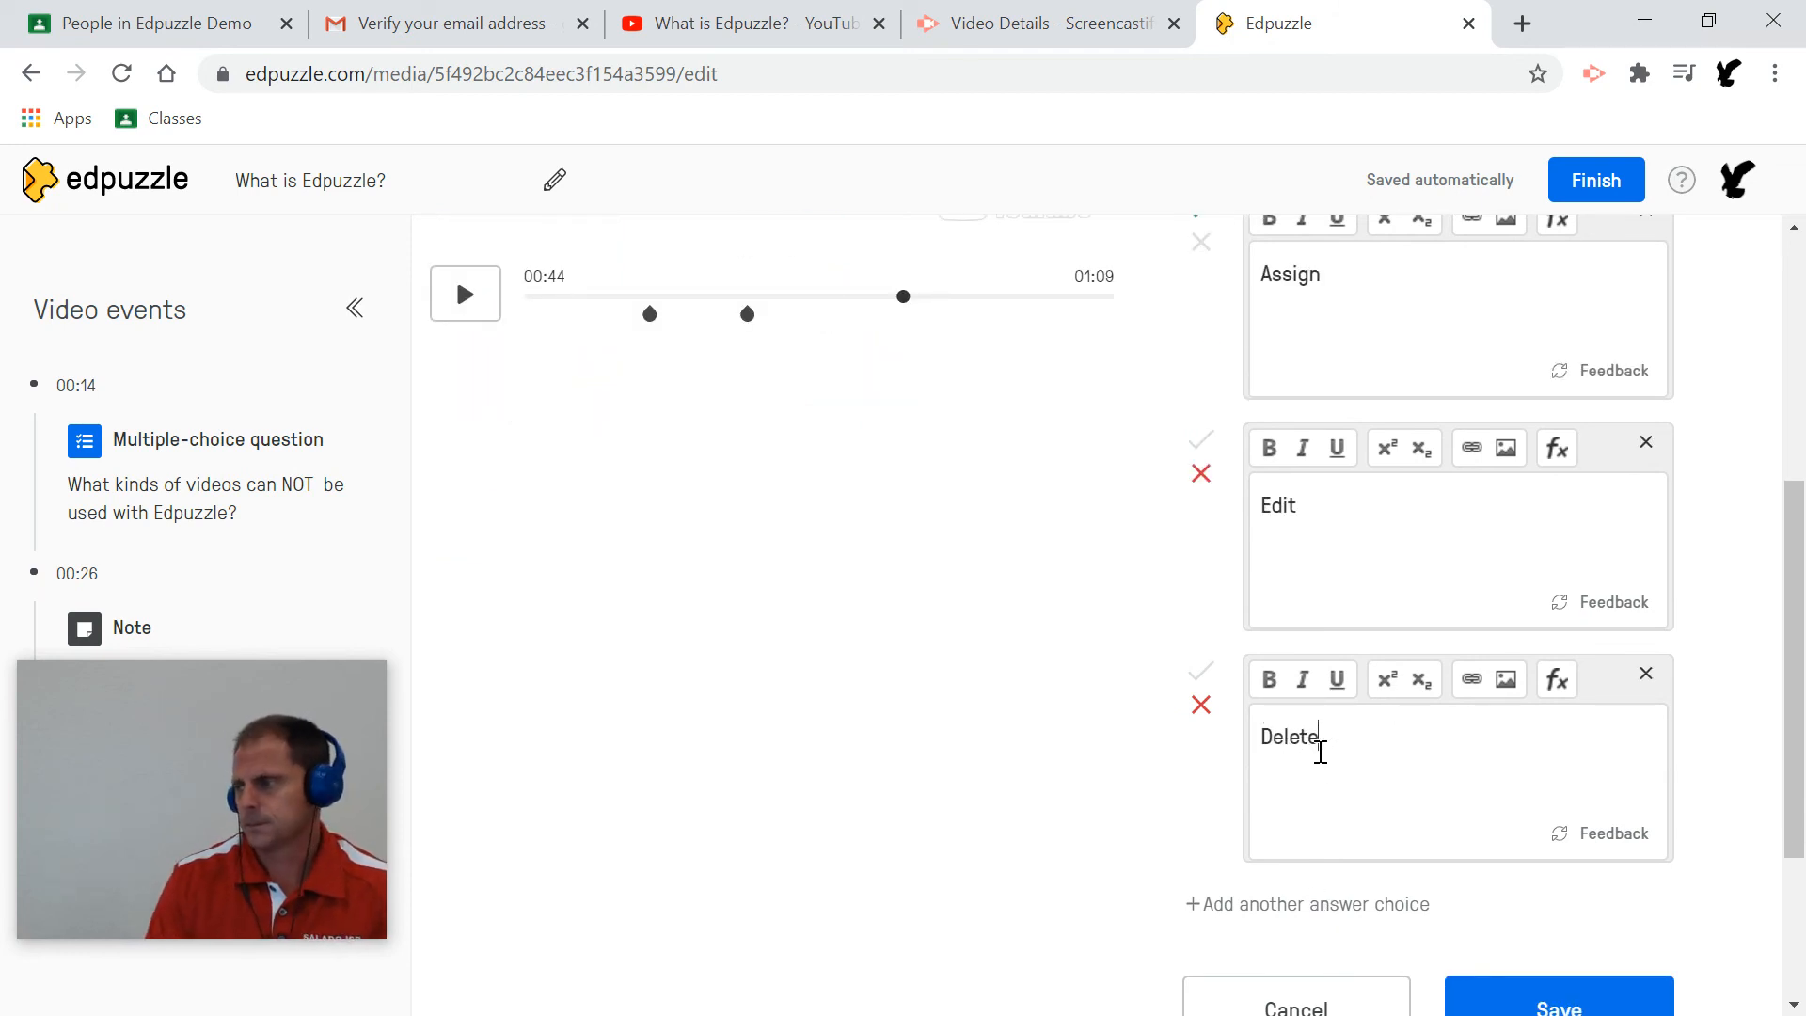
scroll(1319, 743, up, 3)
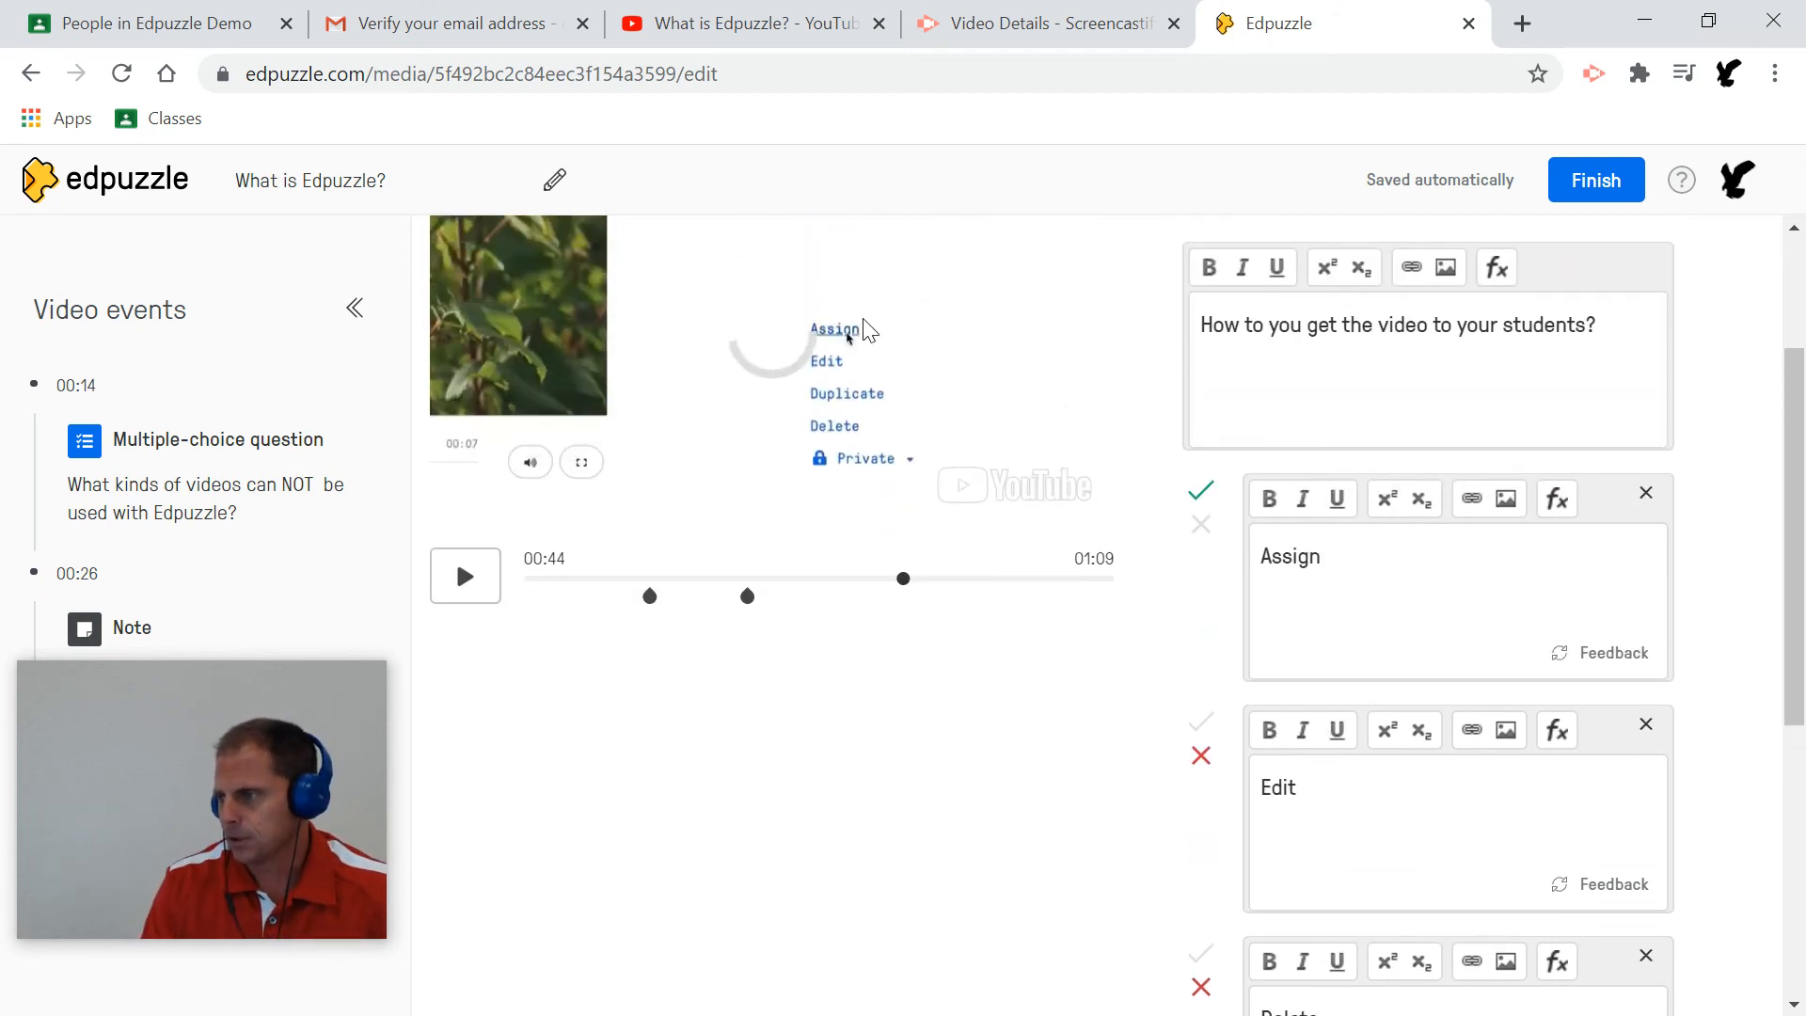
scroll(1383, 645, down, 5)
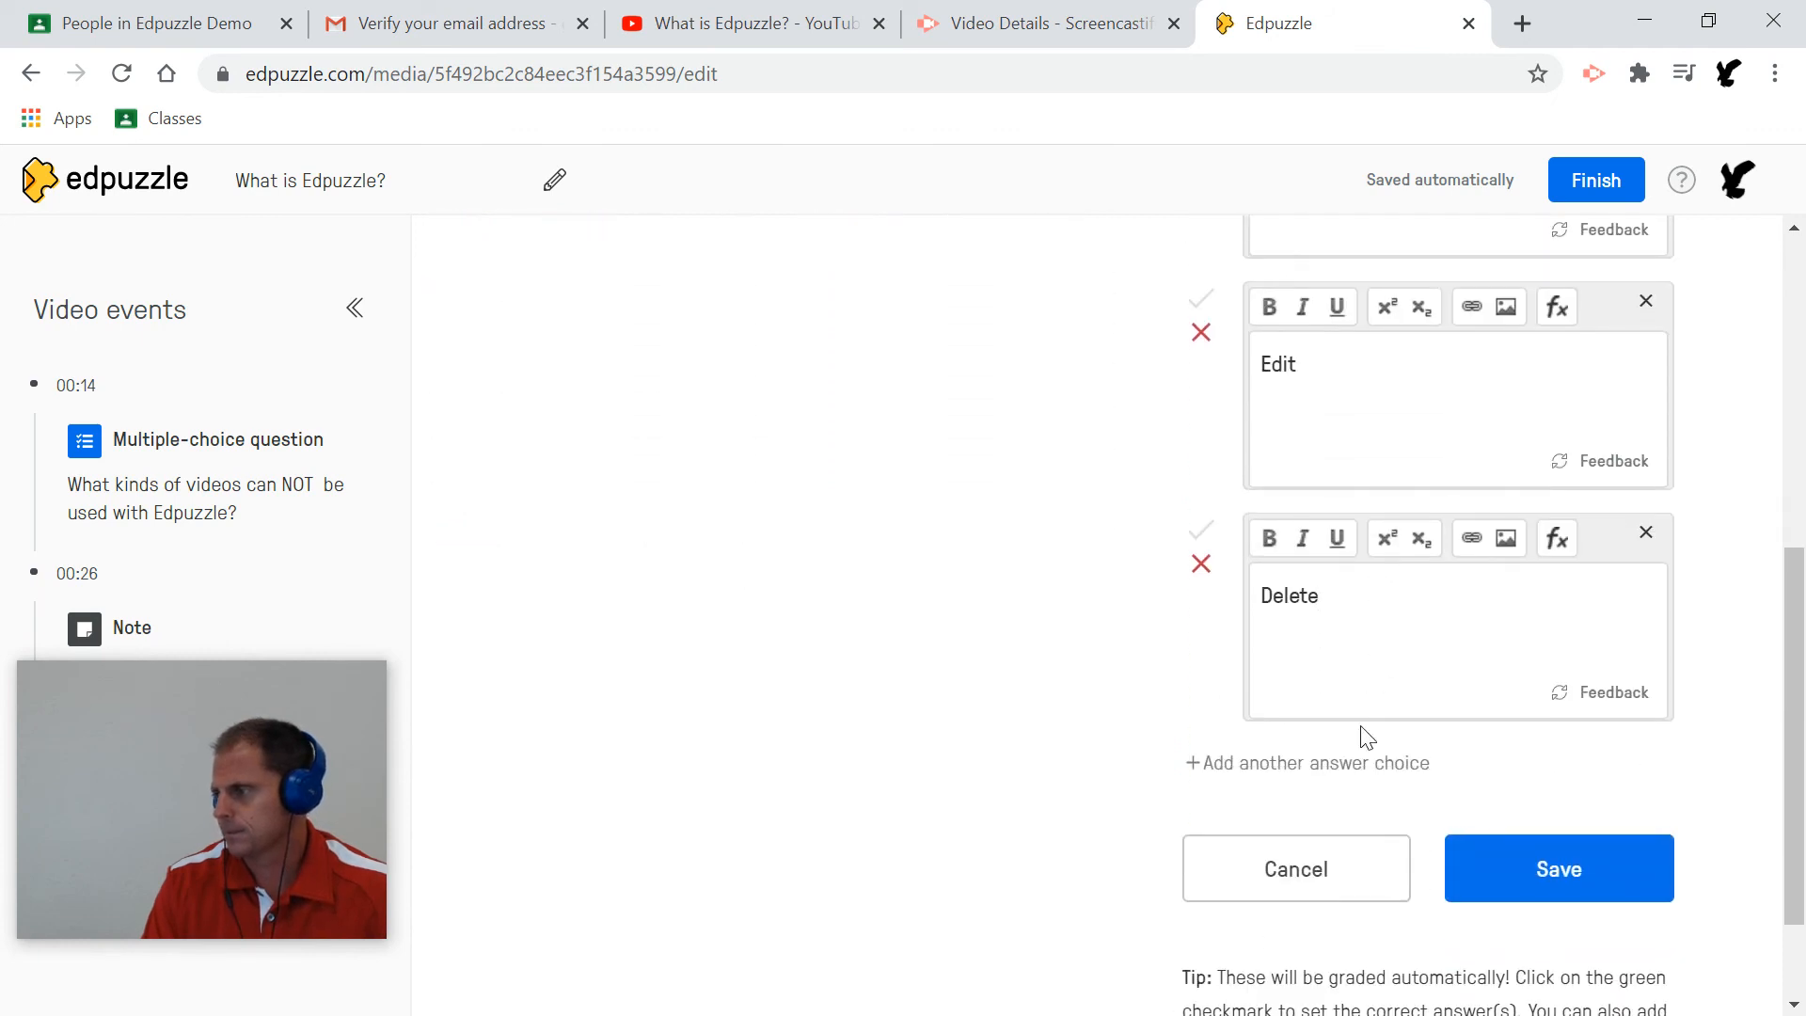
click(1349, 766)
text(Dupllicate)
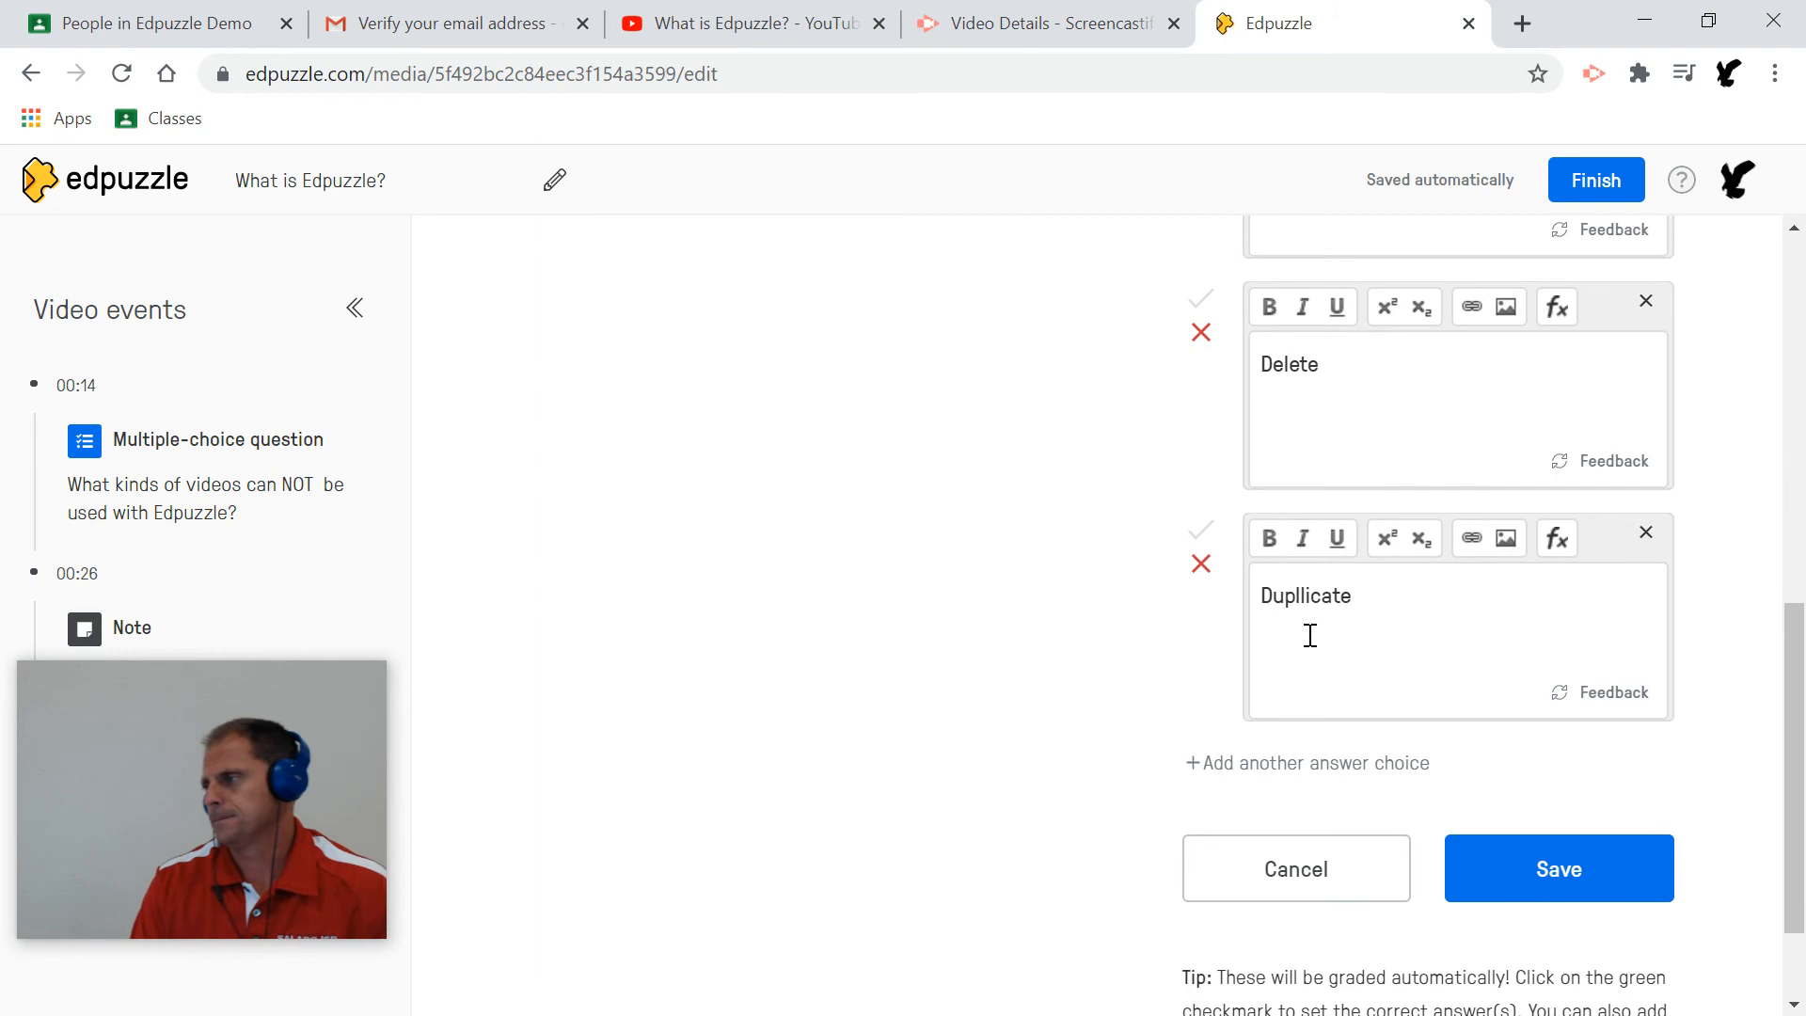
scroll(1304, 618, up, 9)
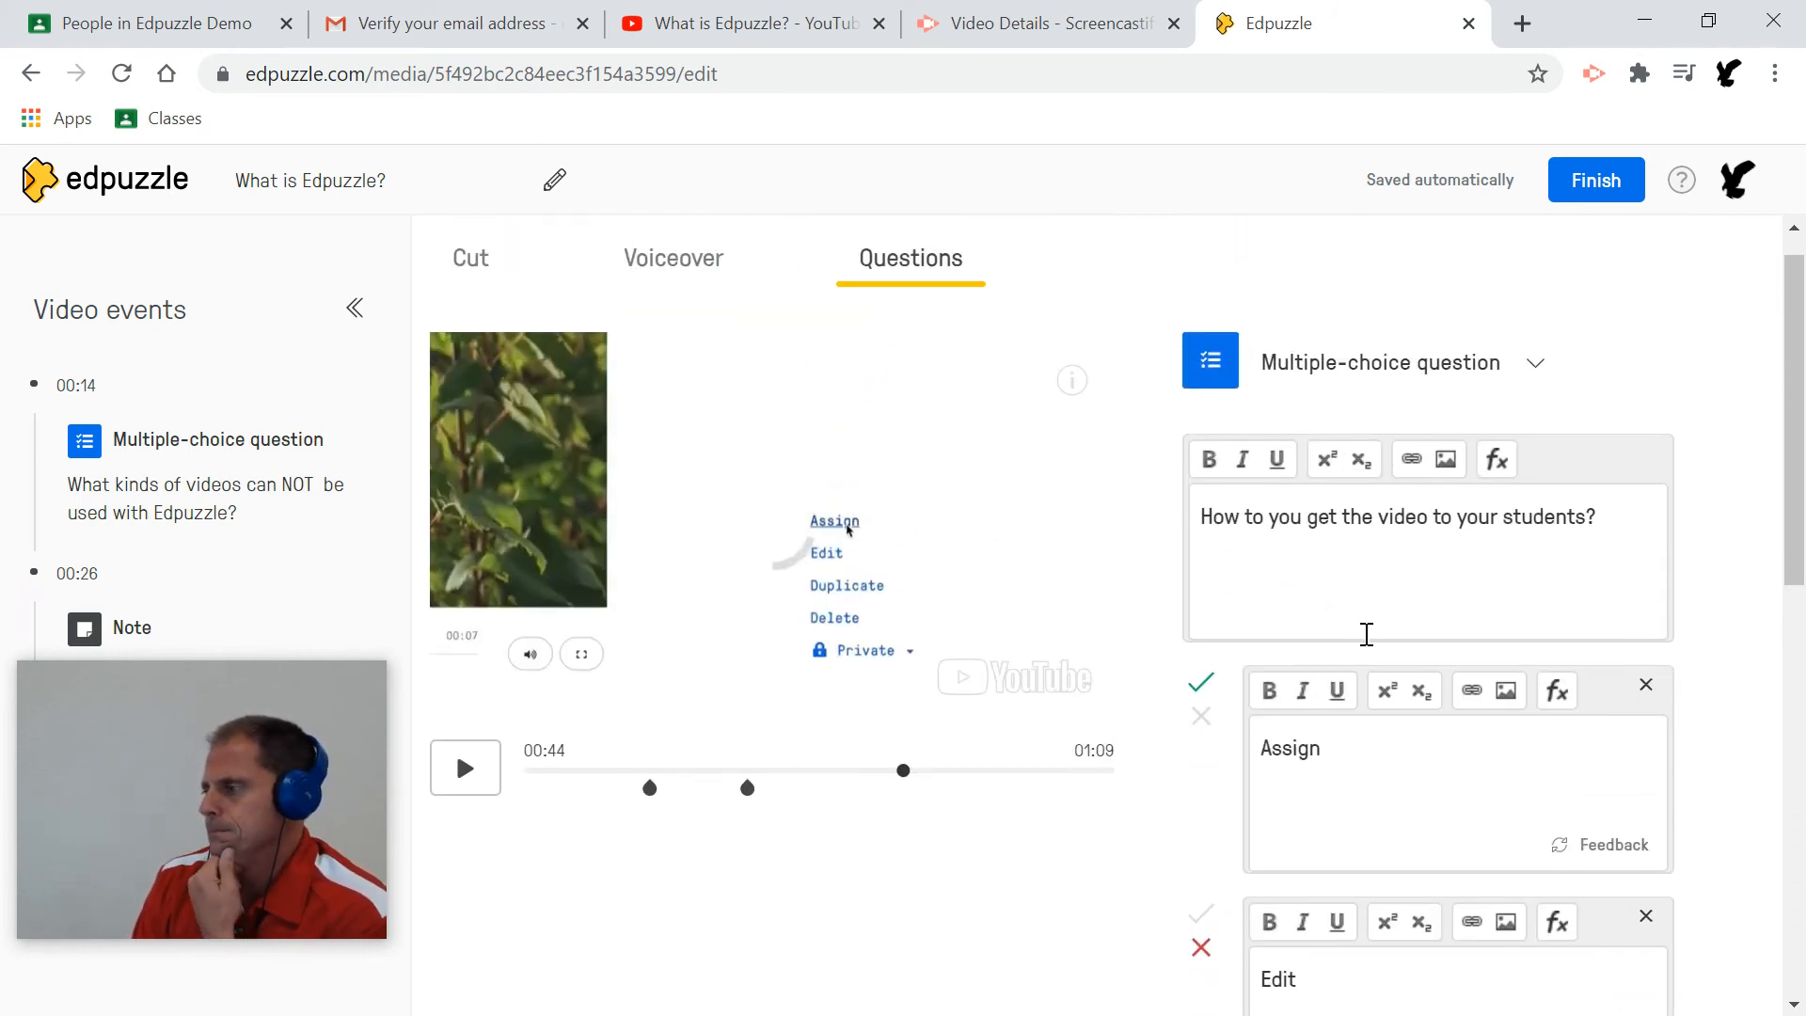
scroll(1316, 696, down, 1)
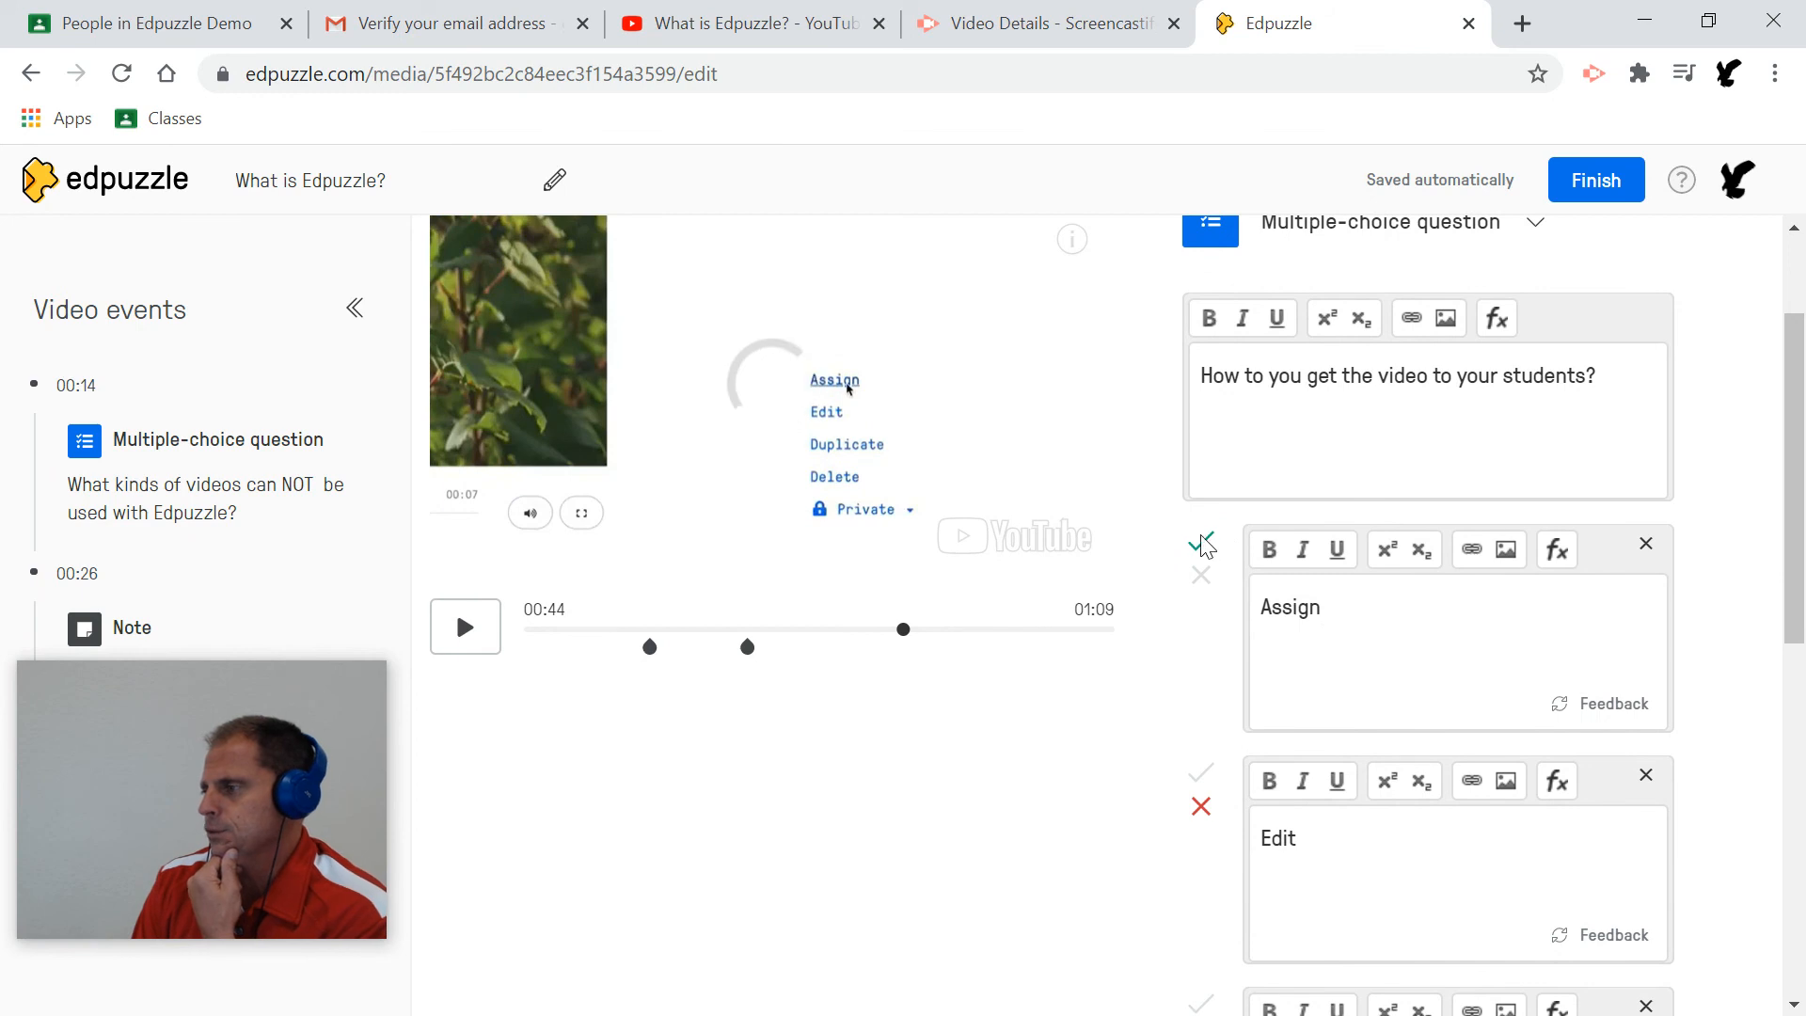
scroll(1431, 628, down, 2)
scroll(1326, 673, down, 1)
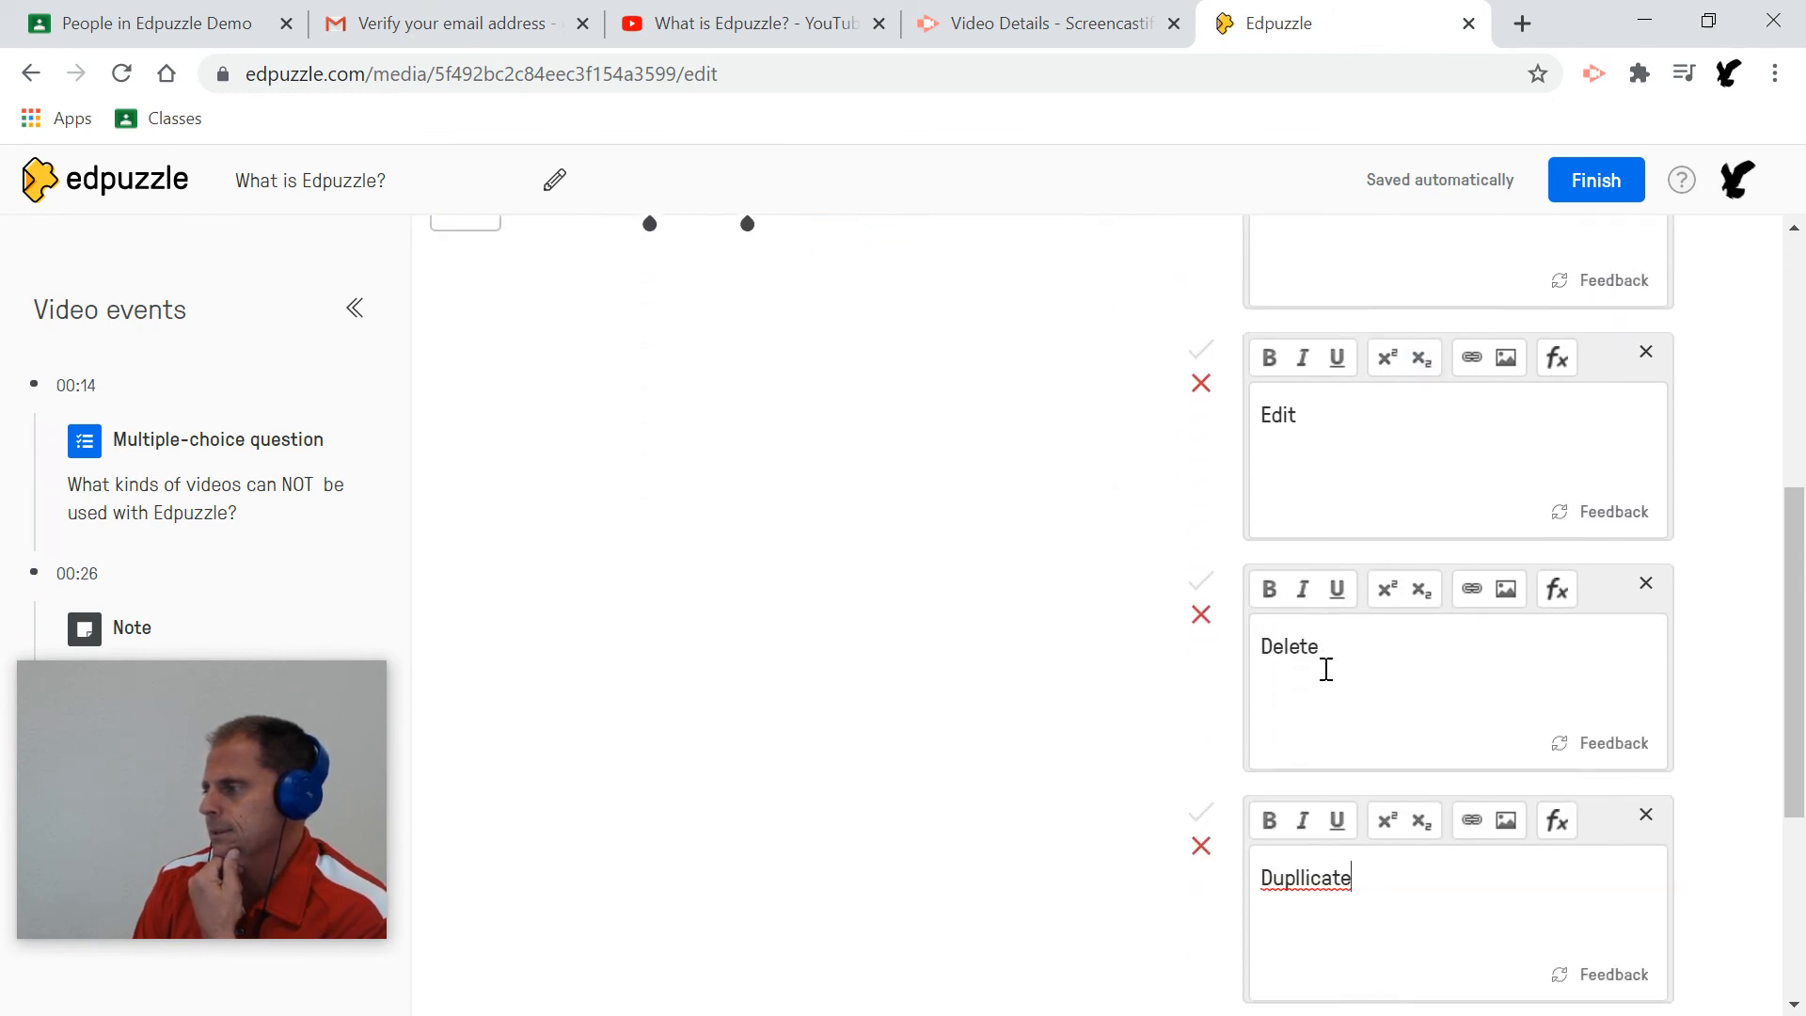
scroll(1326, 668, down, 1)
Correct 'Dupllicate' to 'Duplicate' and save the question.
right_click(1314, 735)
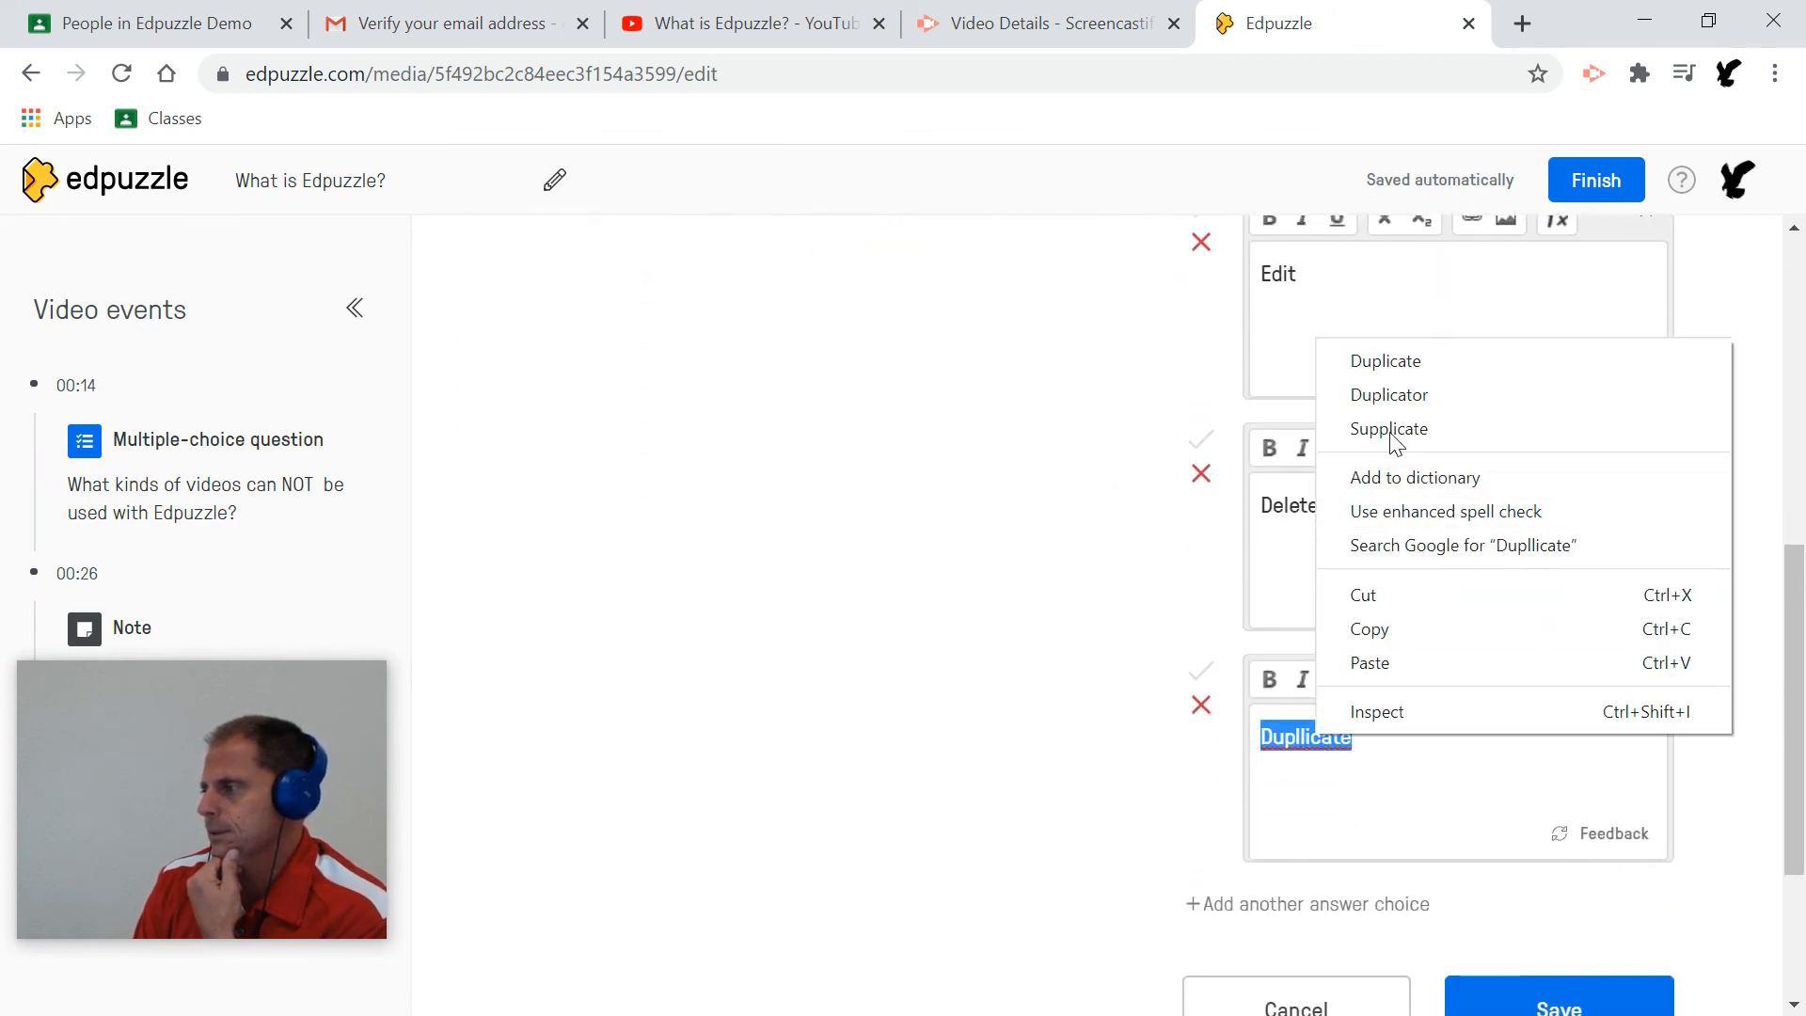
click(1400, 361)
scroll(1317, 854, down, 1)
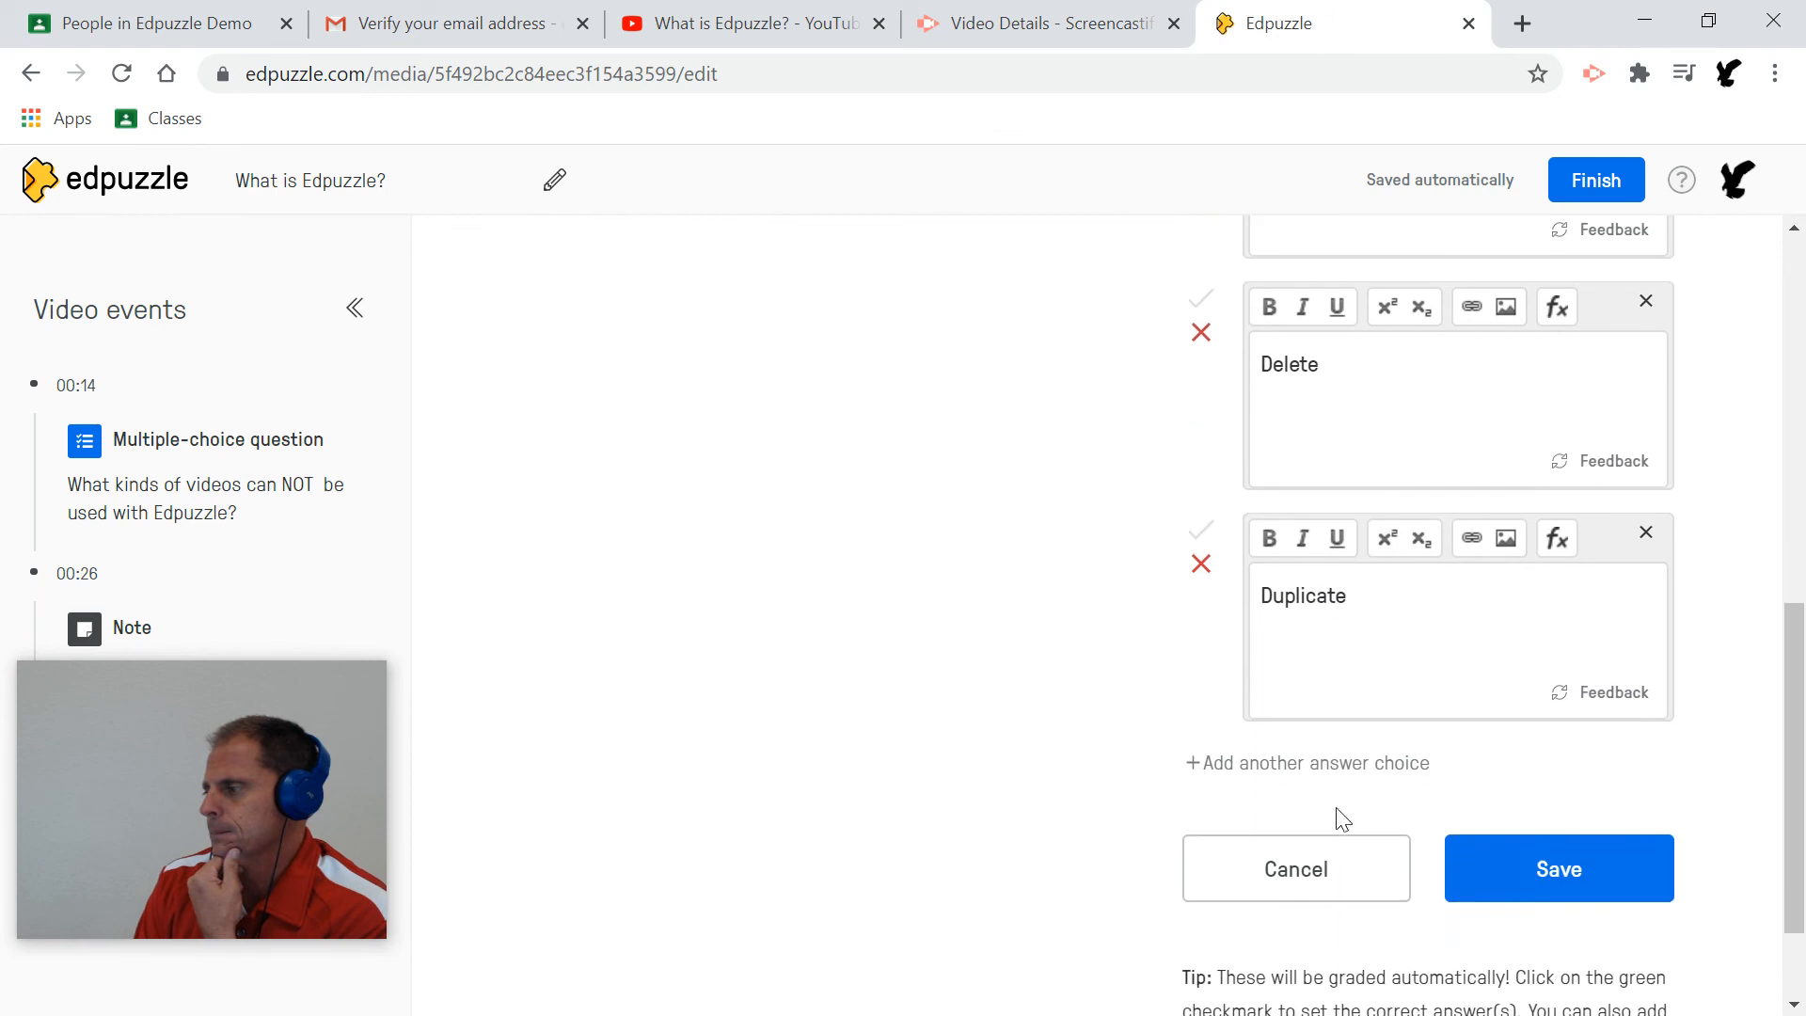
click(1541, 861)
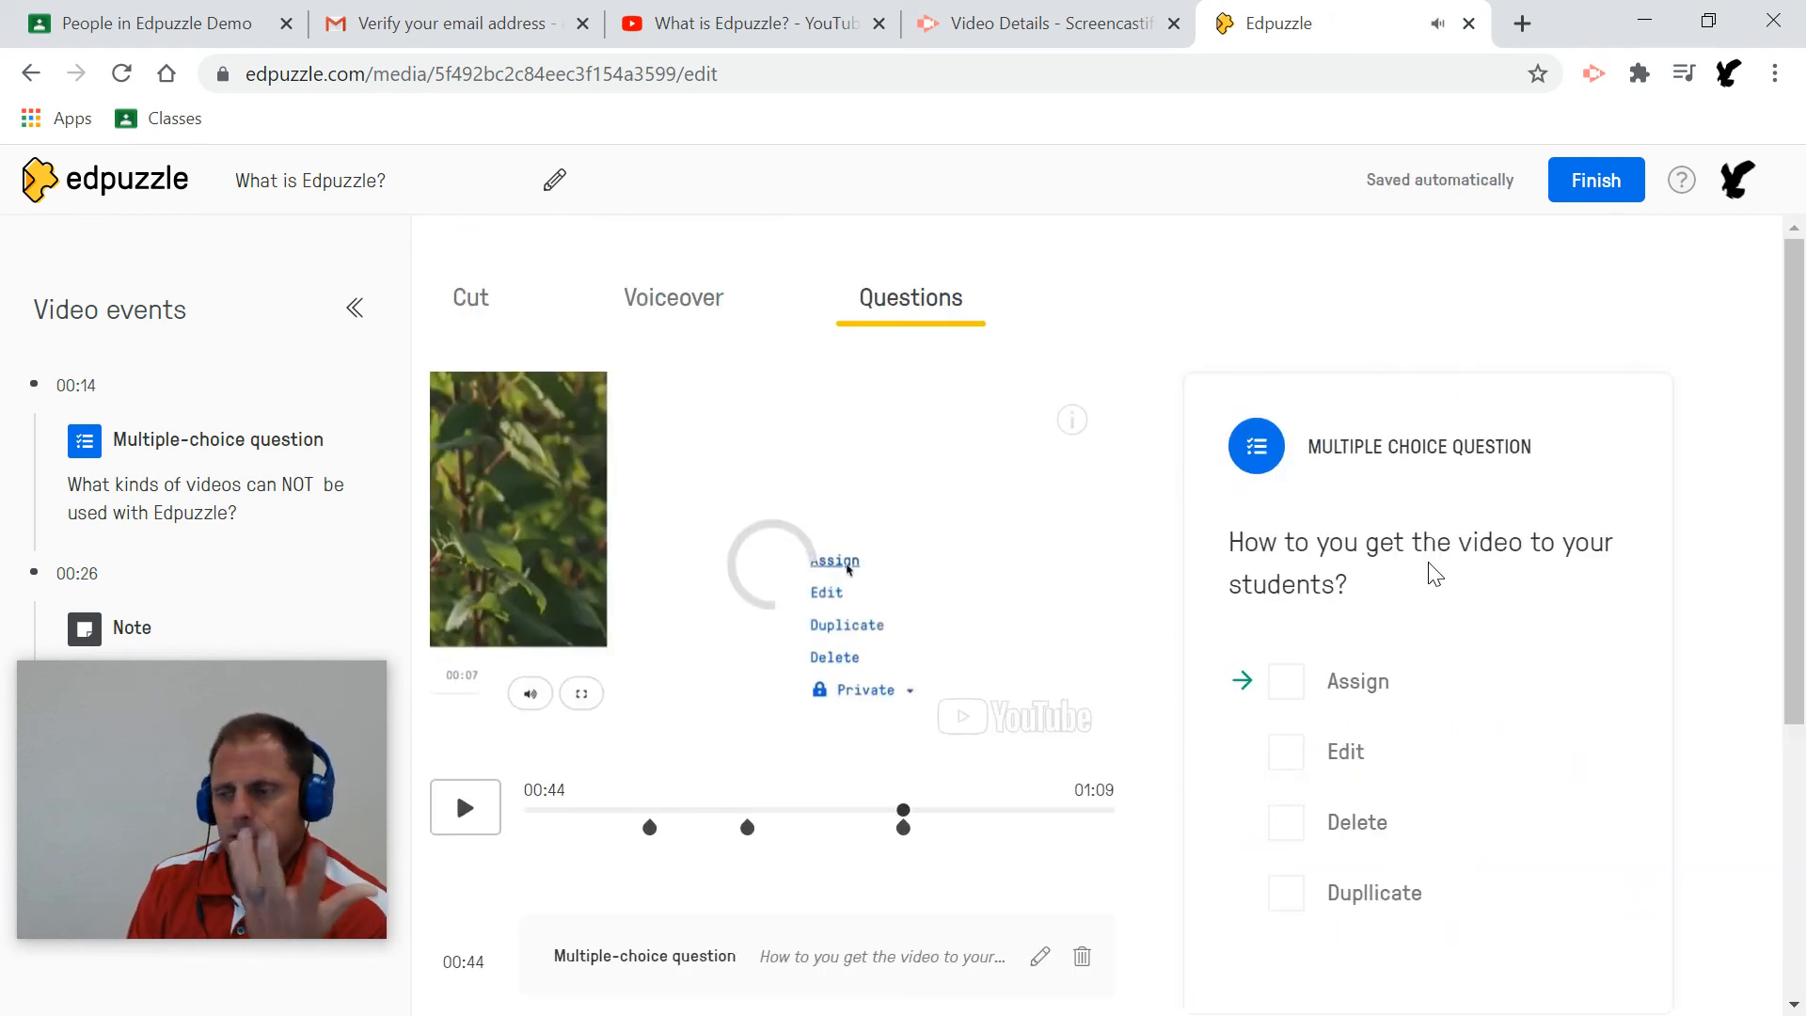
Close the question preview, pause playback, and move the video to 00:58.
scroll(1434, 574, down, 1)
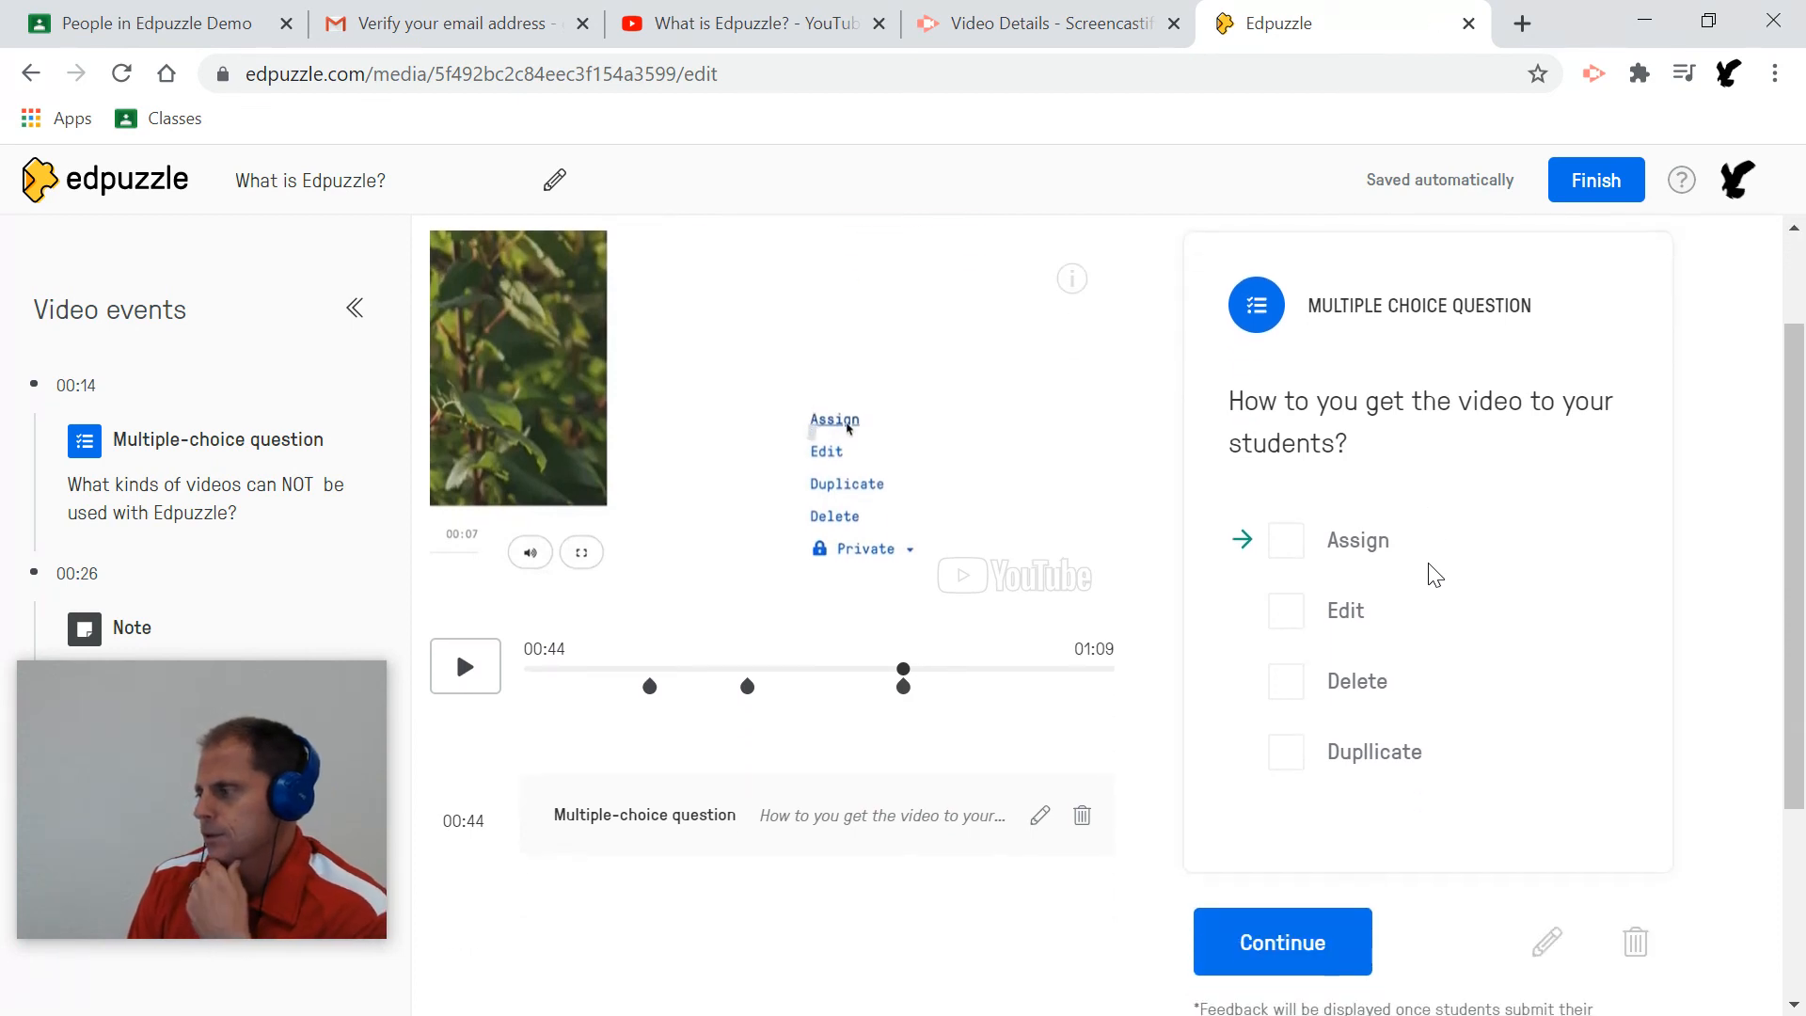
scroll(1434, 574, down, 1)
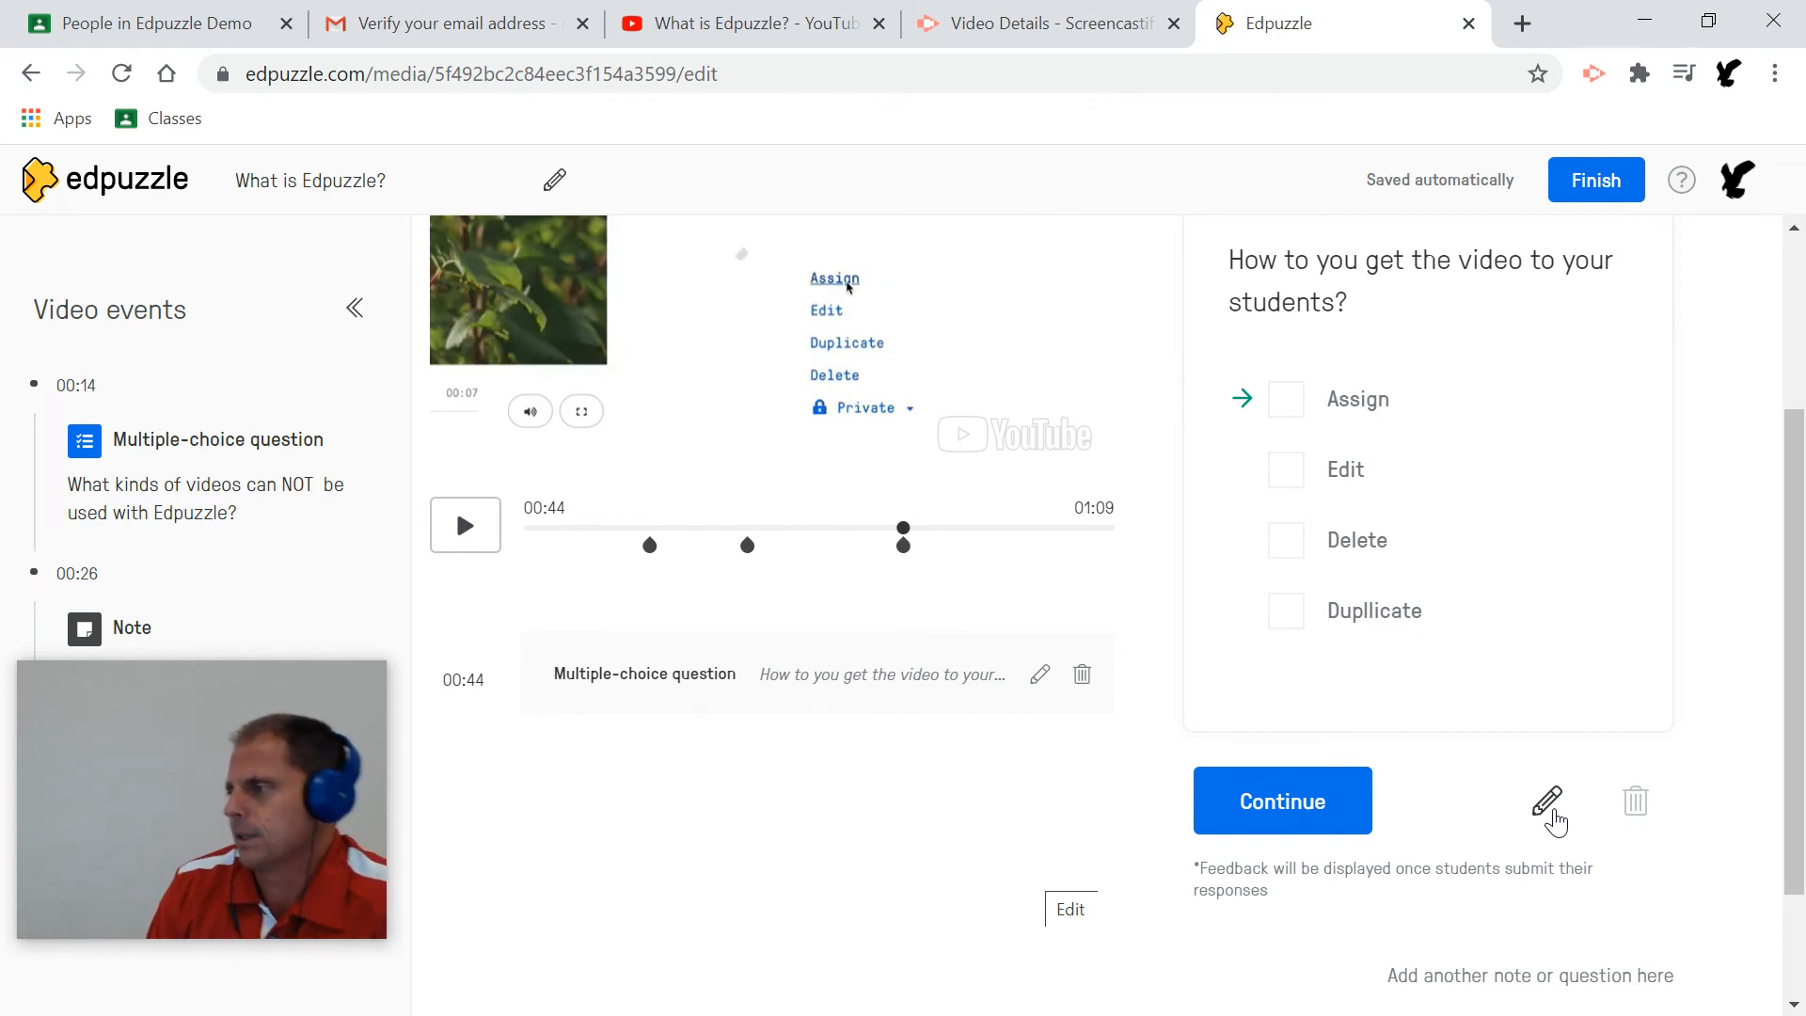
click(1312, 826)
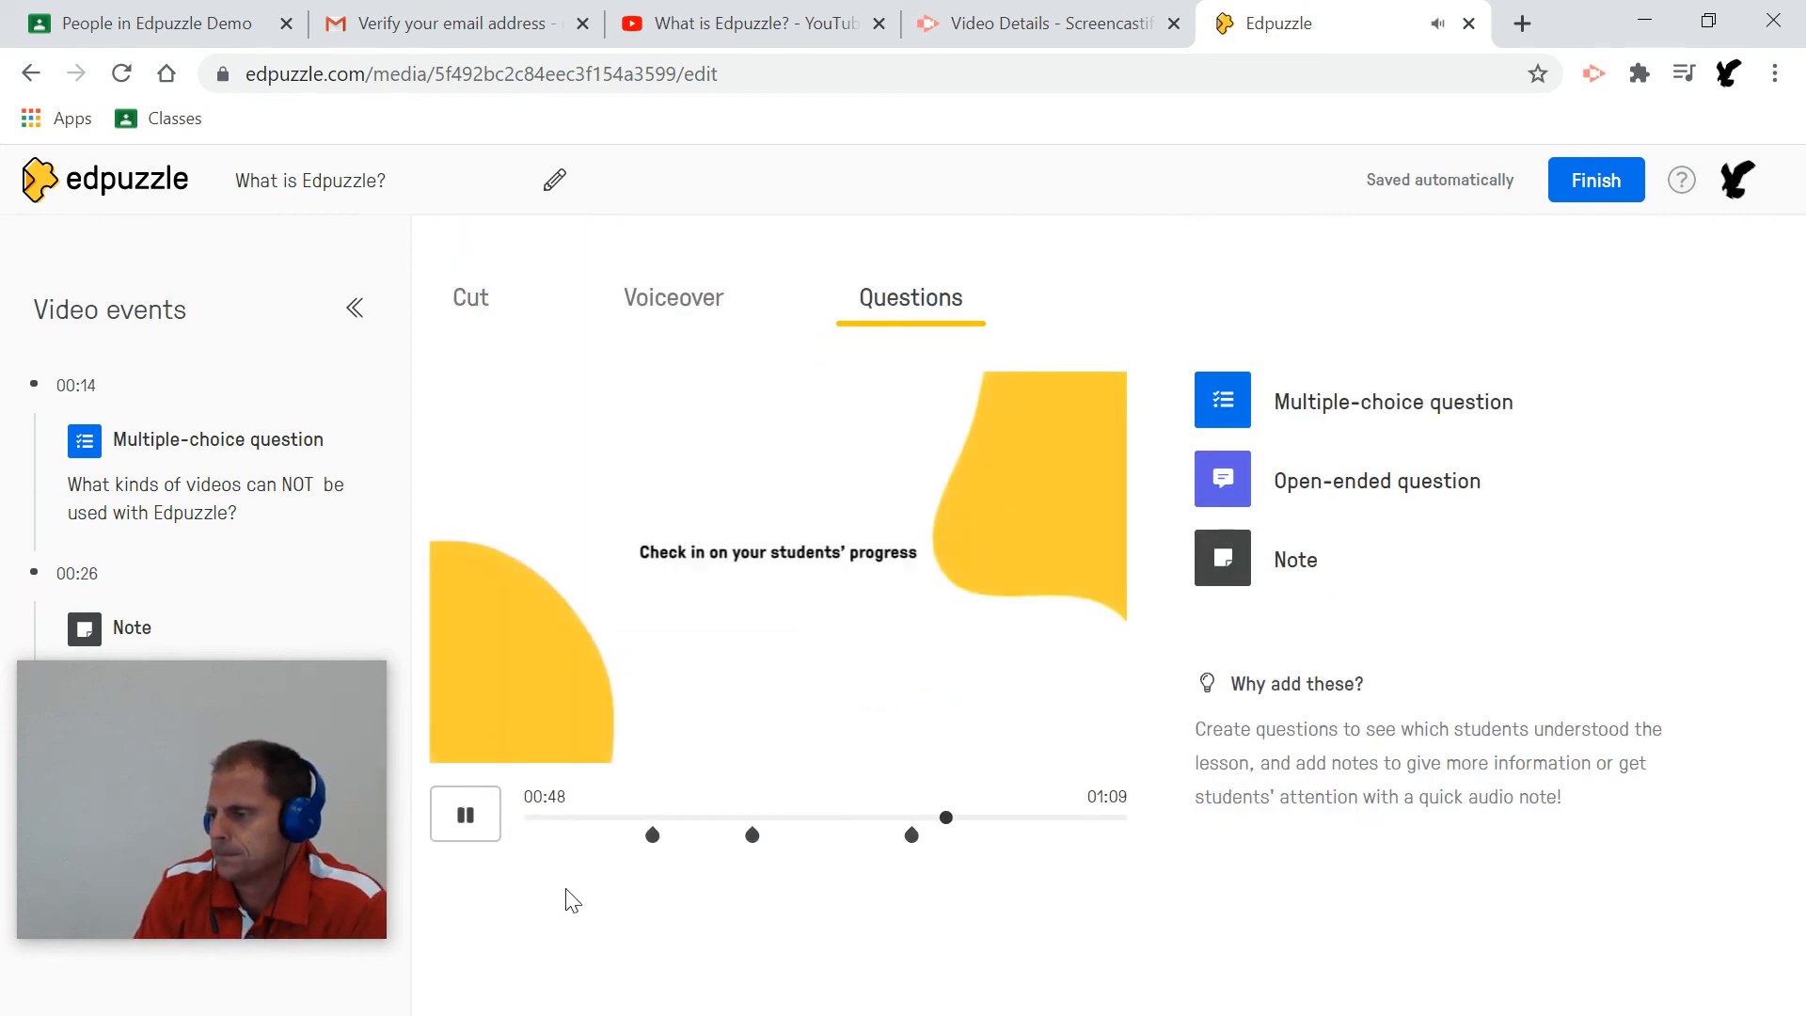
click(472, 827)
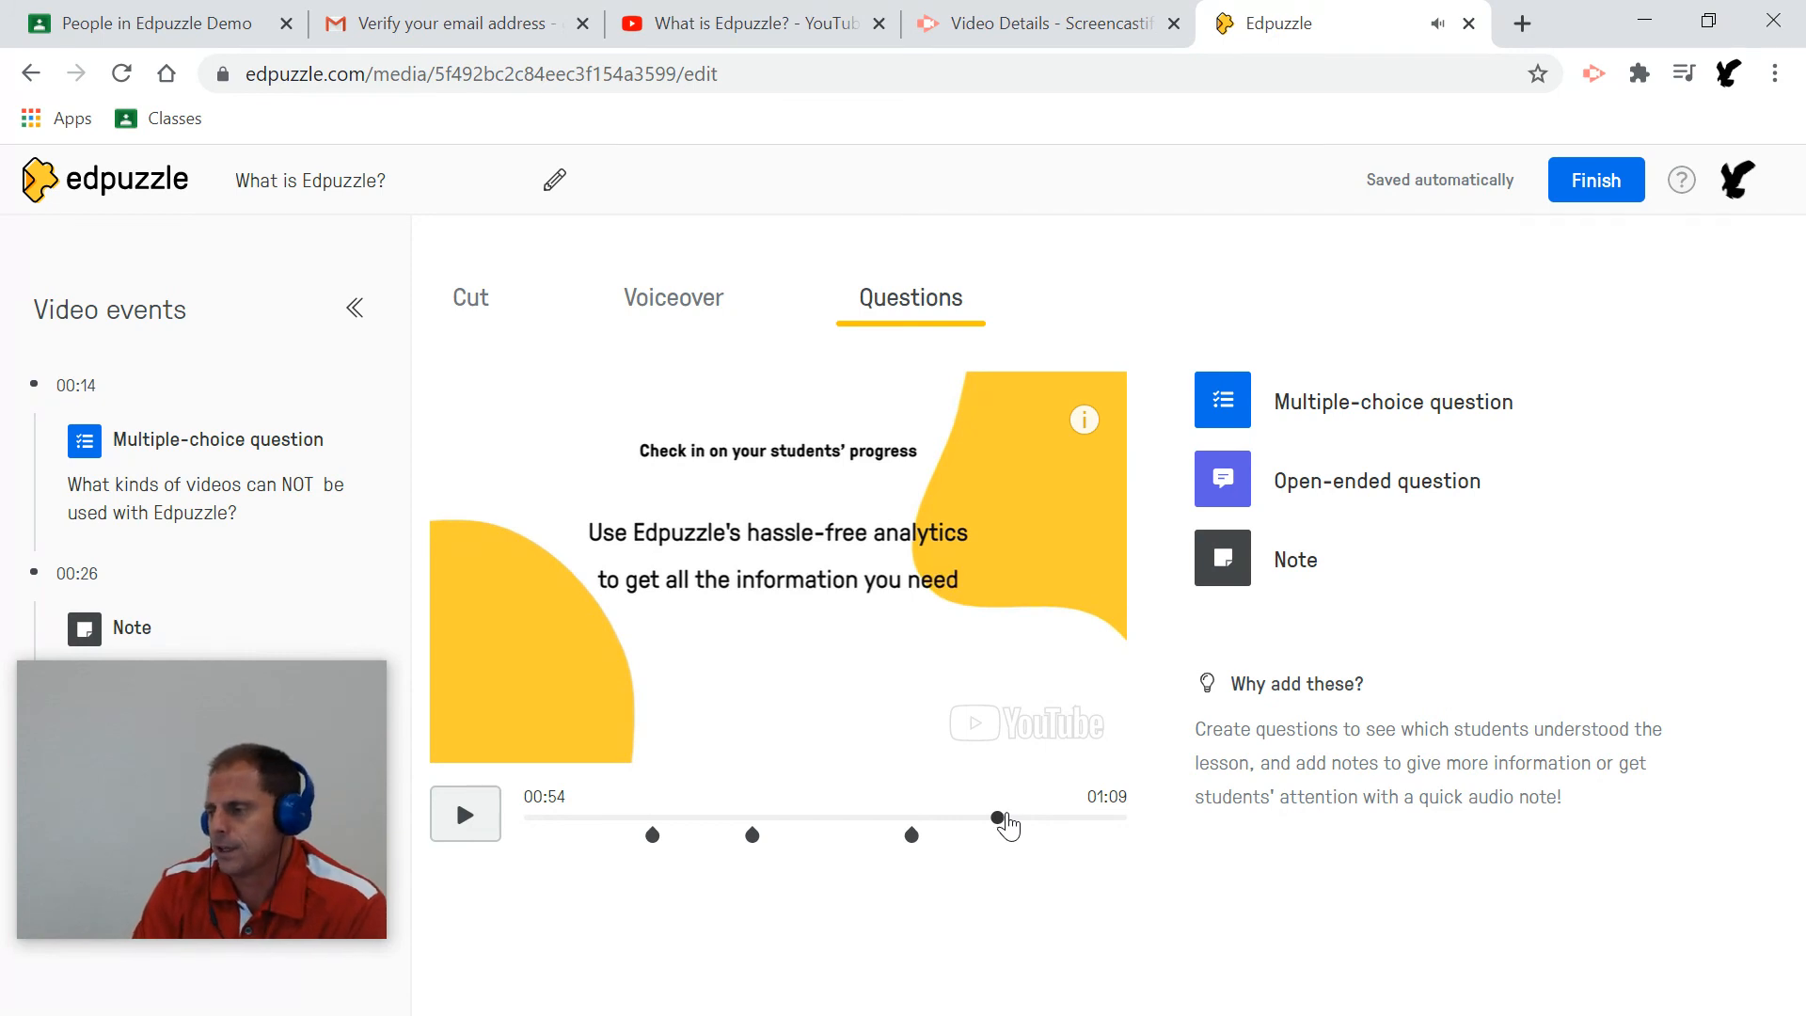
drag(1000, 820, 1030, 819)
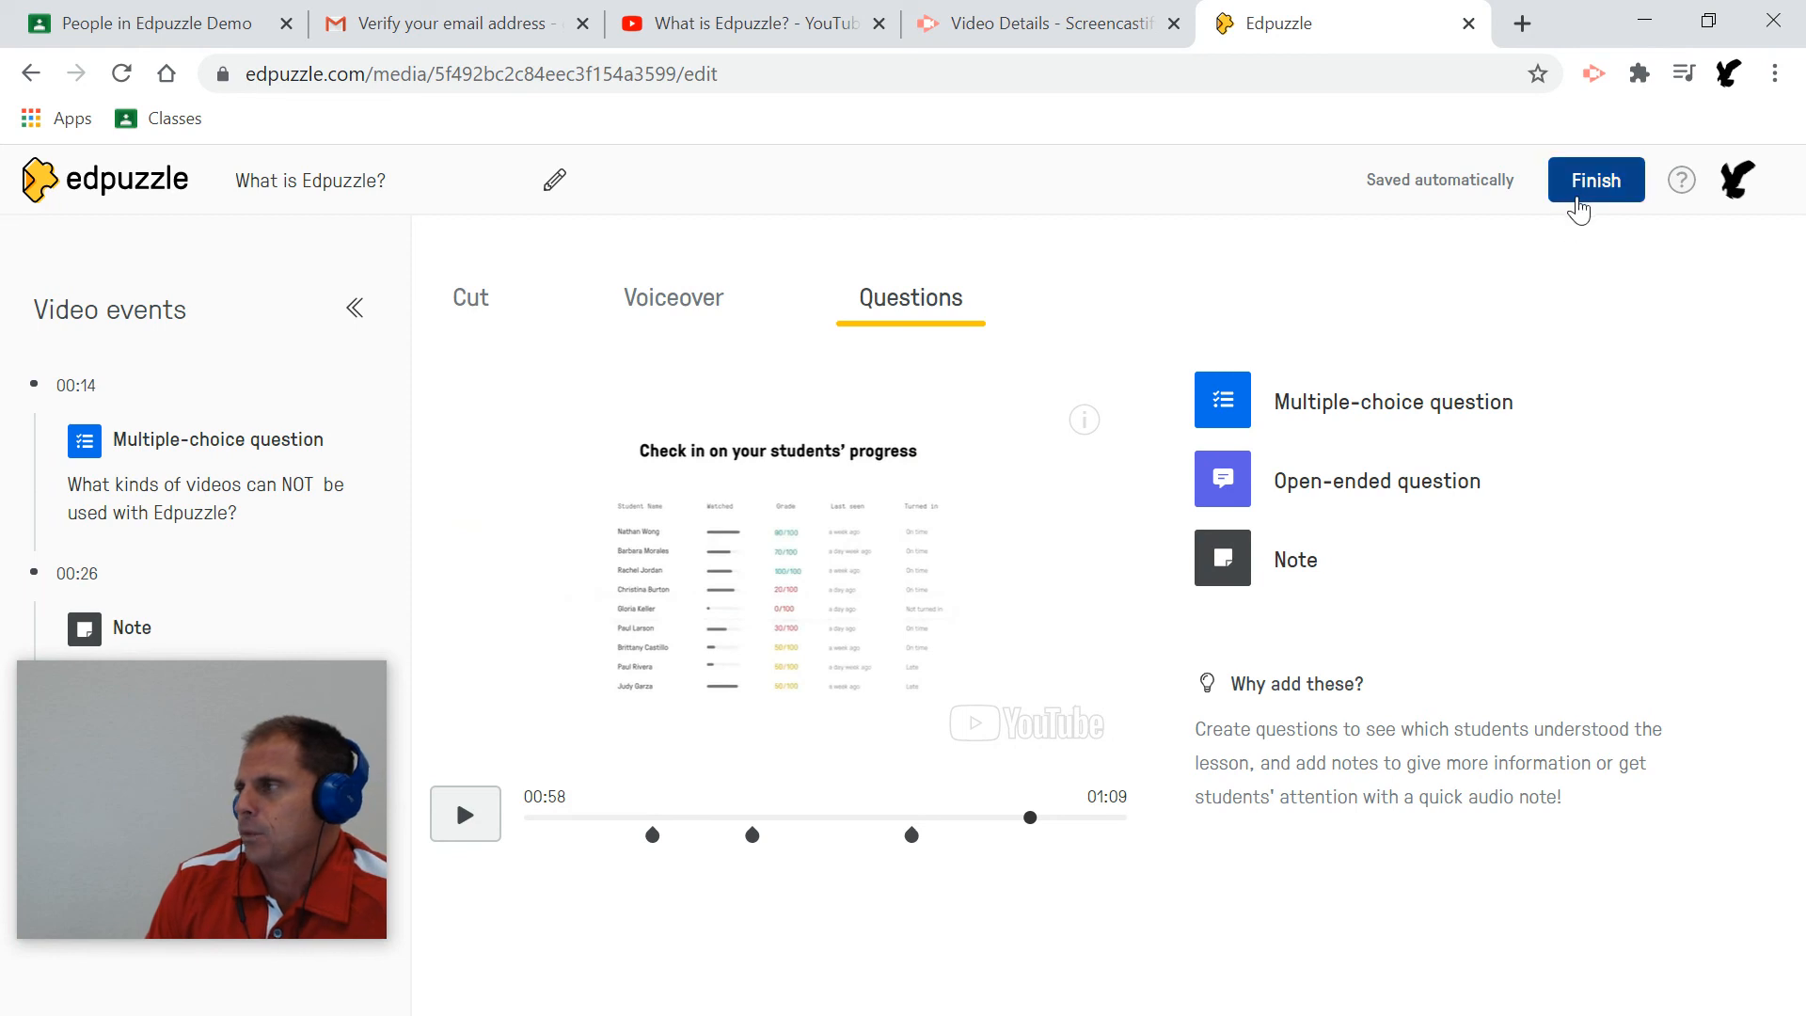
Finish editing to open the 'What is Edpuzzle?' lesson page listing its questions.
click(1582, 199)
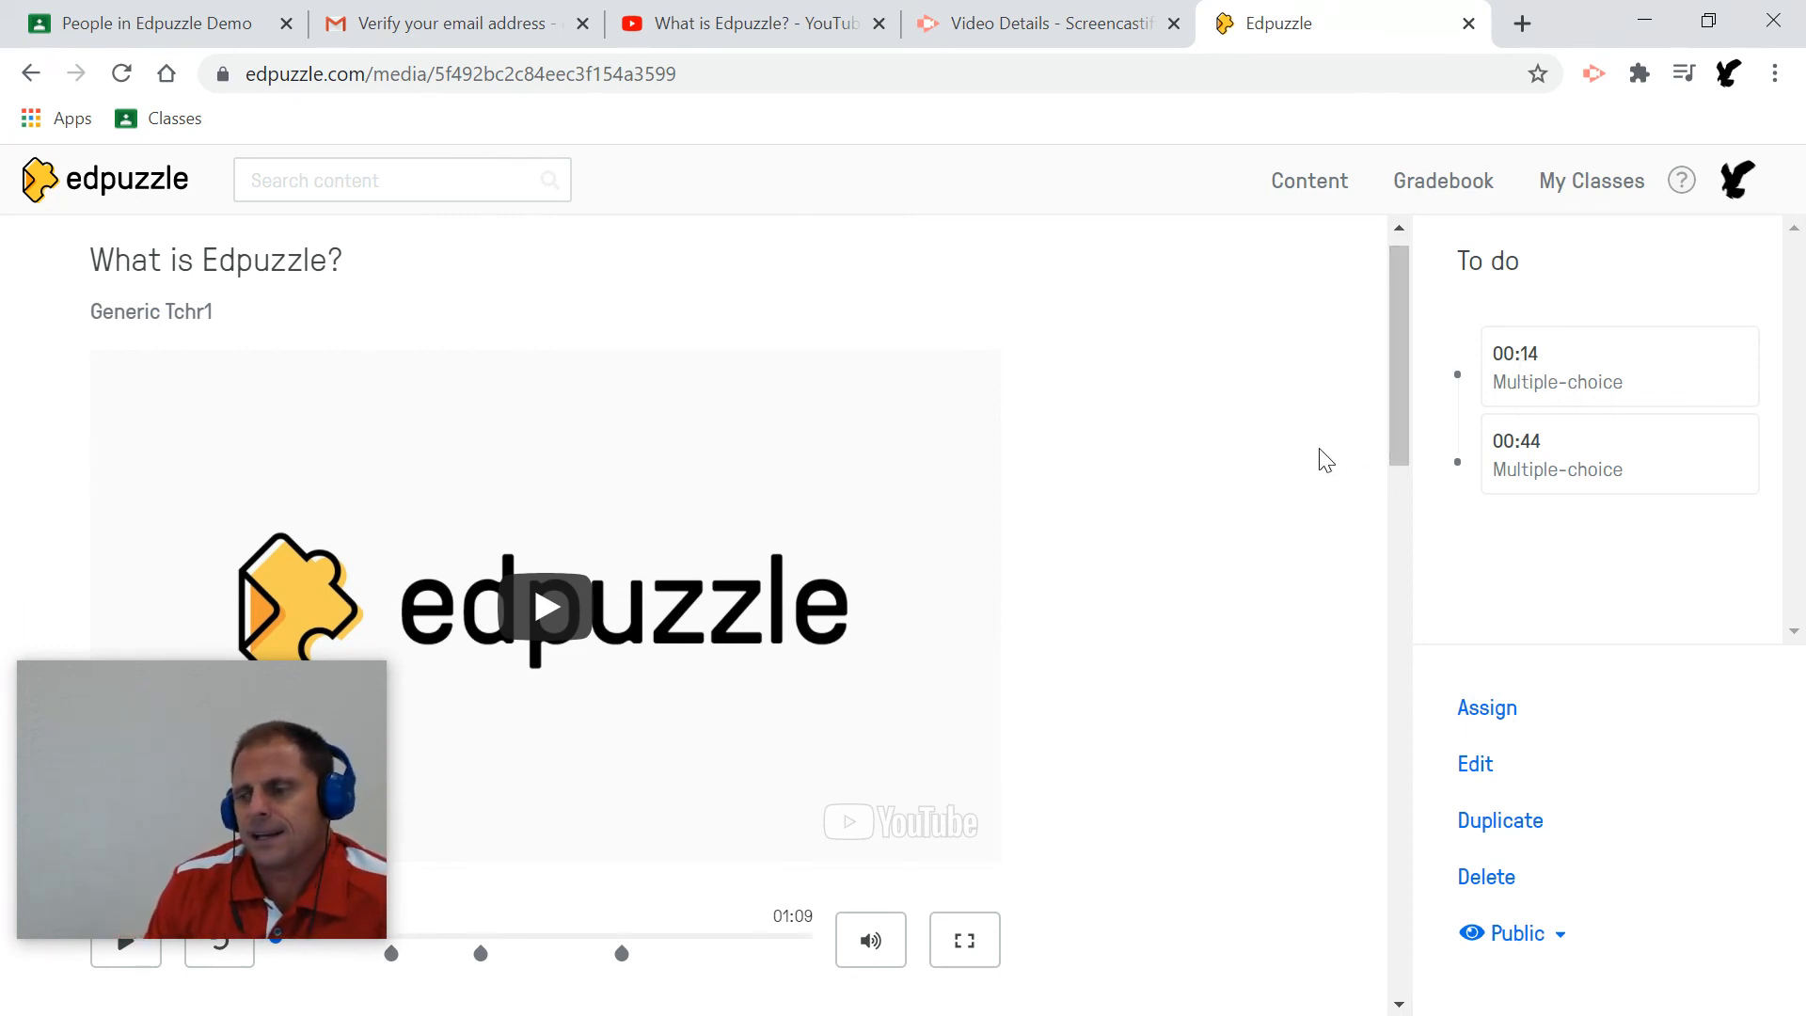
drag(153, 819, 1145, 380)
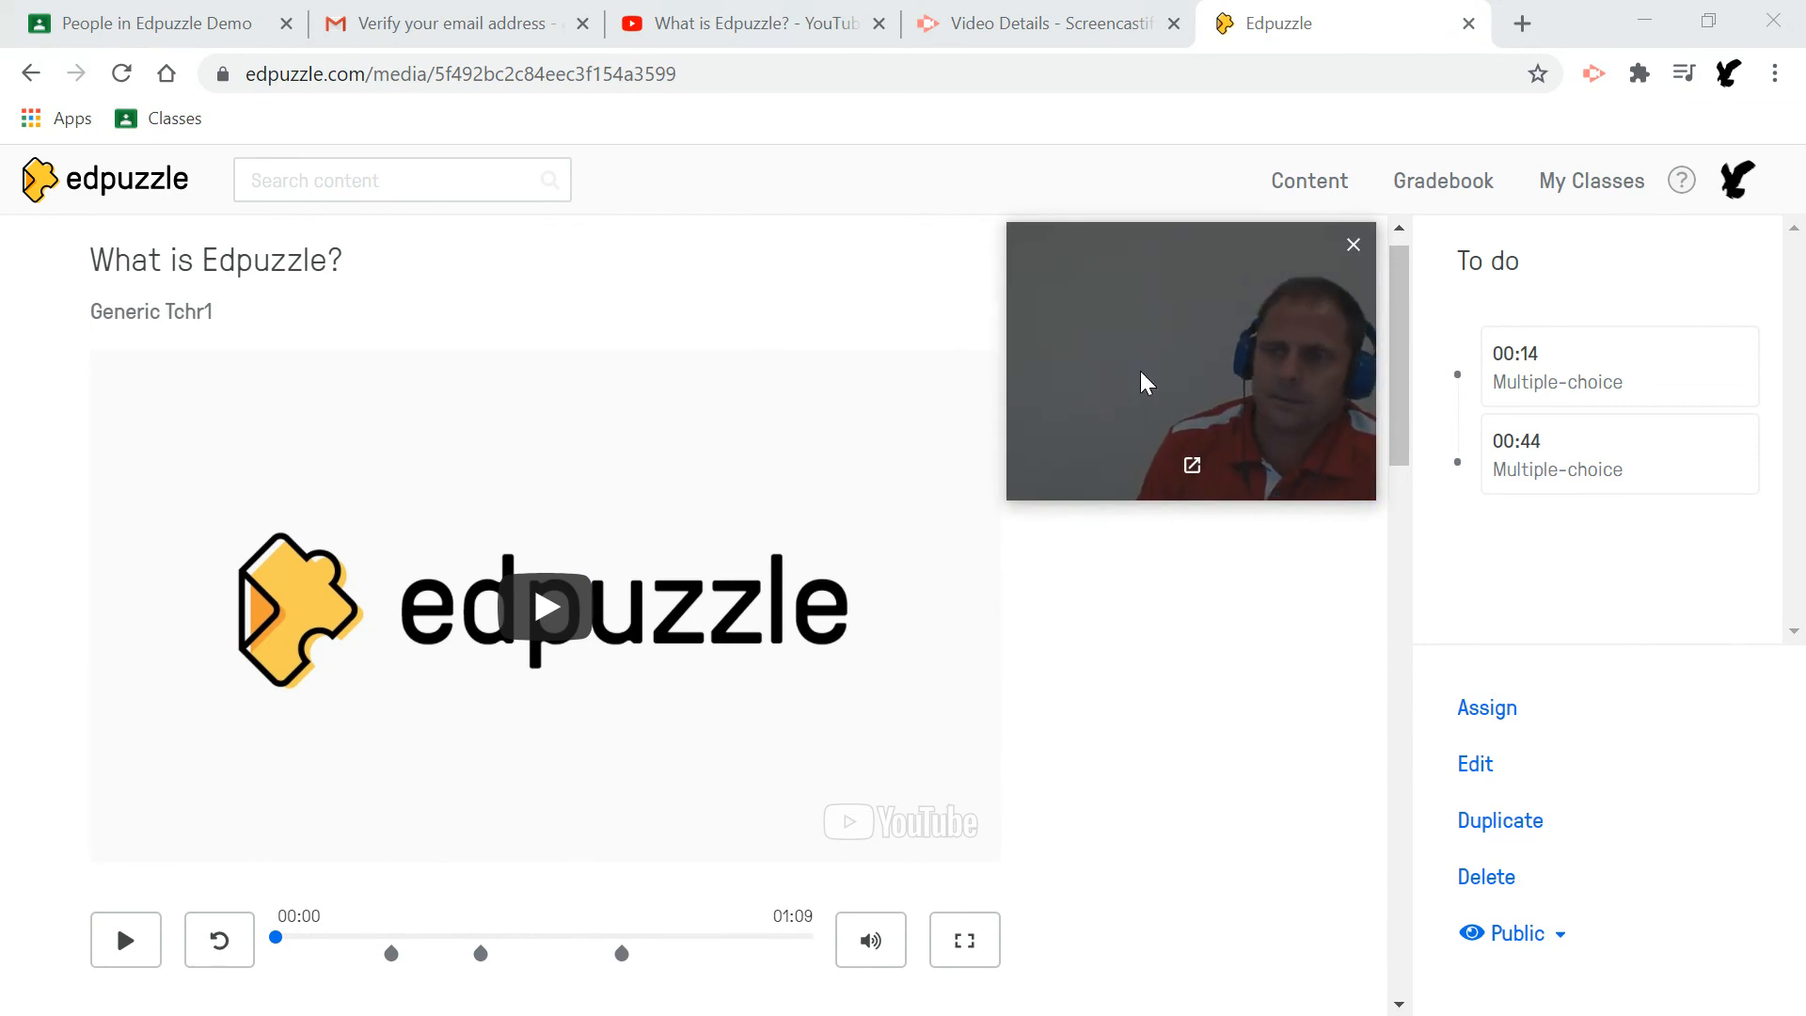